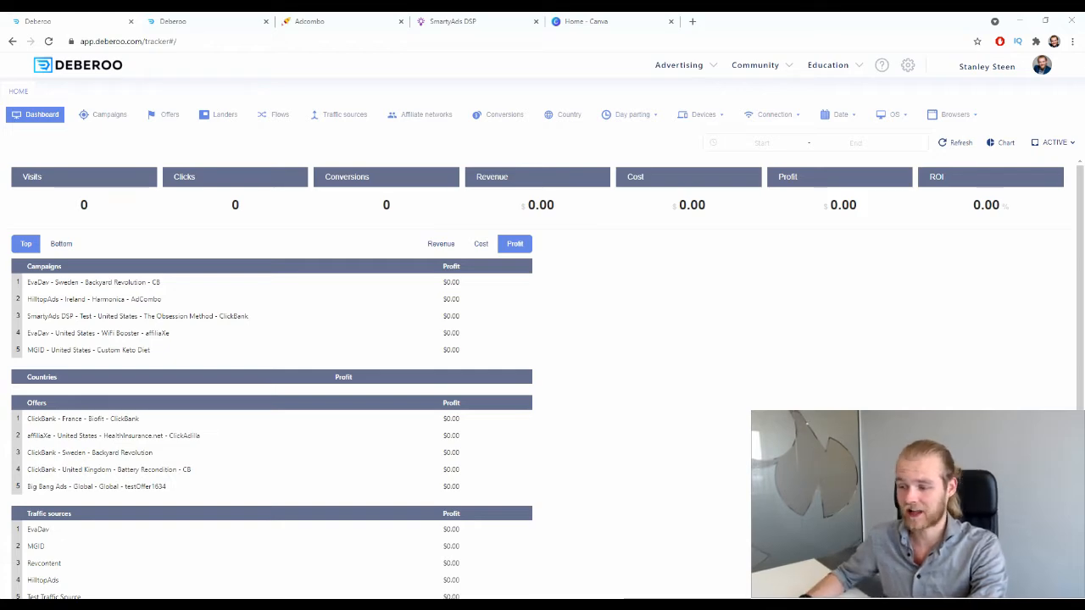
Switch to the Adcombo page and examine the Chocolate Slim - PL offer's country and description
{"action": "left_click", "coordinate": [343, 18]}
{"action": "scroll", "coordinate": [374, 291], "scroll_direction": "up", "scroll_amount": 1}
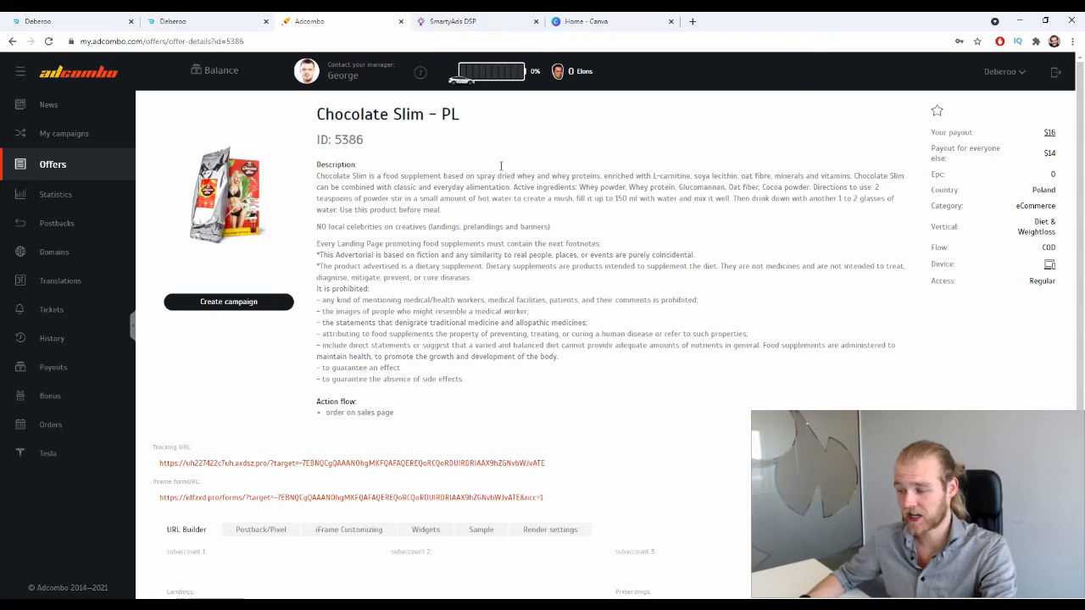
{"action": "double_click", "coordinate": [449, 114]}
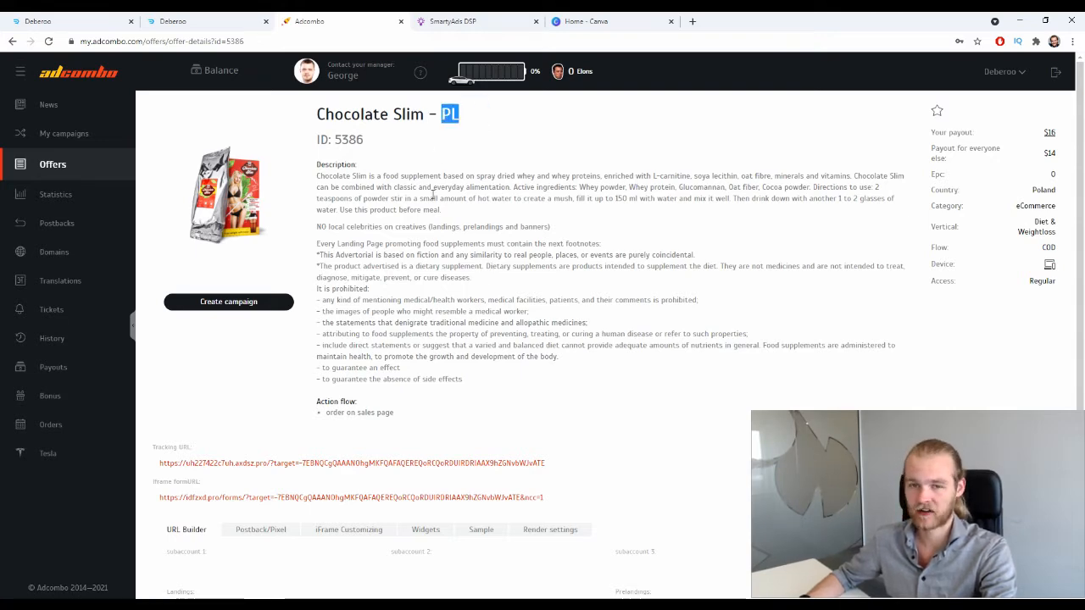
{"action": "left_click", "coordinate": [604, 310]}
Review the landings and prelandings available for the Chocolate Slim - PL offer
{"action": "scroll", "coordinate": [597, 297], "scroll_direction": "down", "scroll_amount": 2}
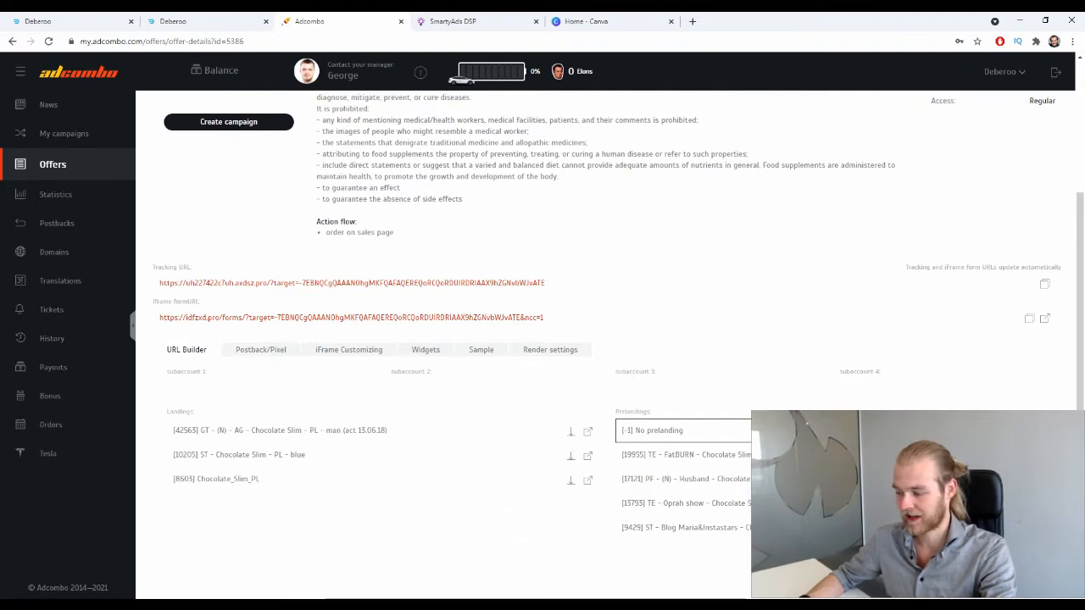
{"action": "scroll", "coordinate": [438, 455], "scroll_direction": "down", "scroll_amount": 1}
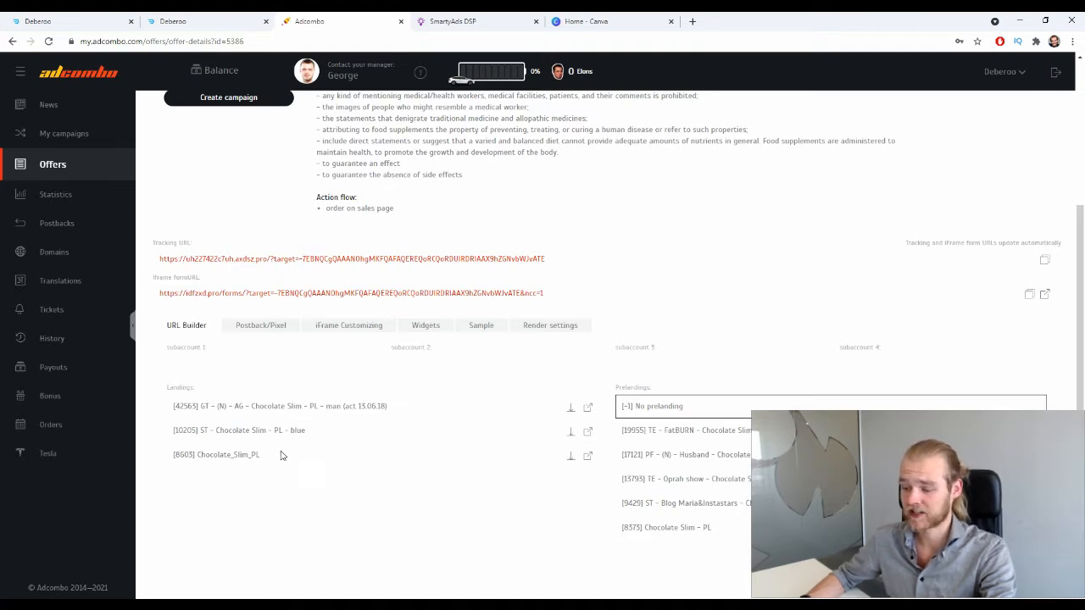
{"action": "left_click_drag", "start_coordinate": [202, 387], "coordinate": [170, 390]}
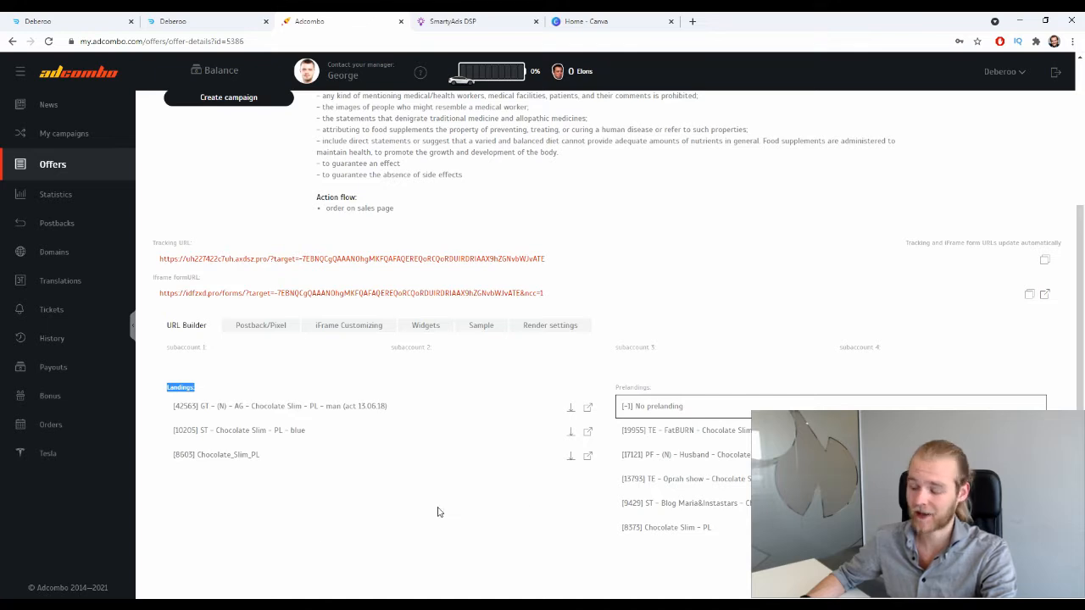
{"action": "left_click_drag", "start_coordinate": [669, 387], "coordinate": [610, 388]}
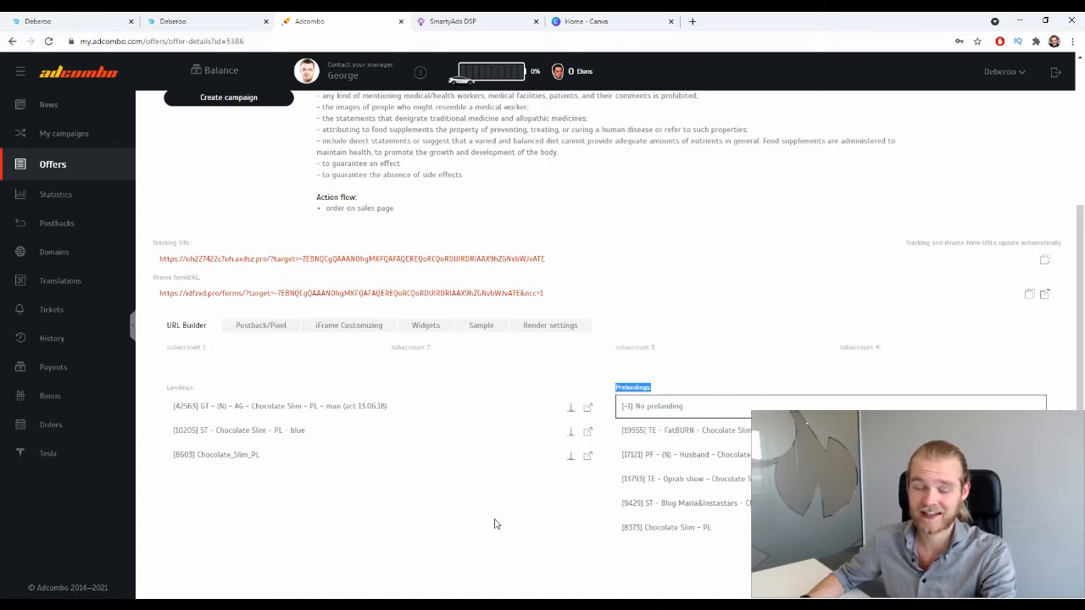
{"action": "left_click", "coordinate": [496, 524]}
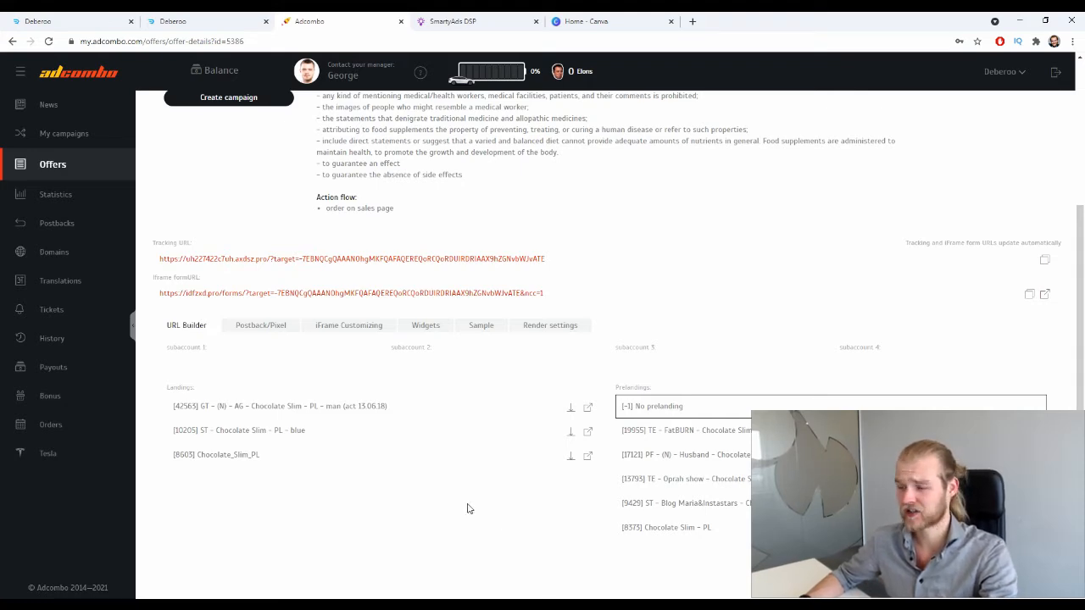
{"action": "scroll", "coordinate": [475, 505], "scroll_direction": "up", "scroll_amount": 3}
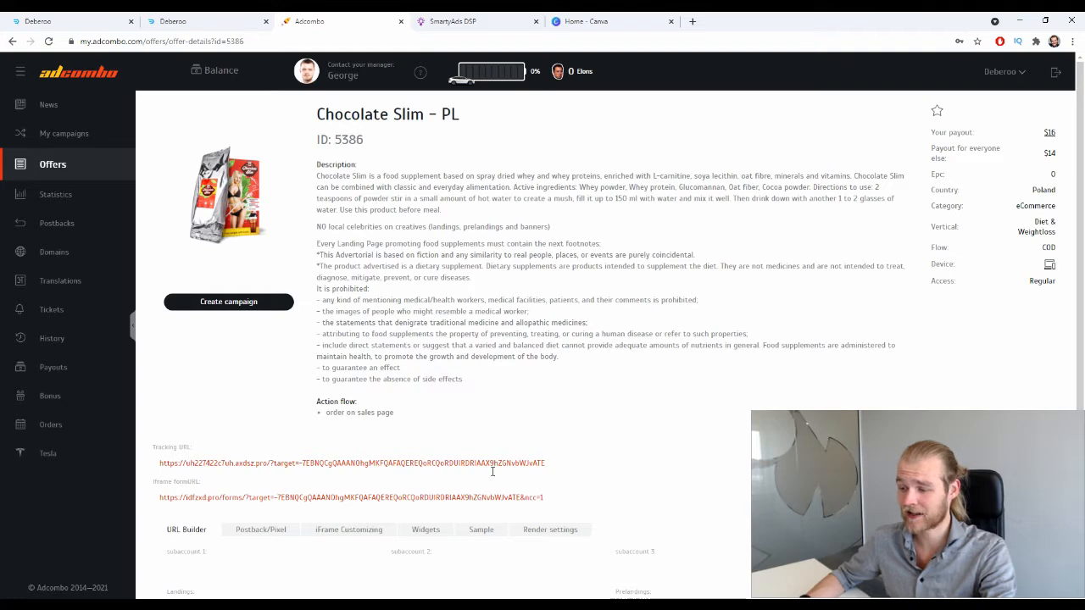
Switch to the Deberoo tracker and check the affiliate networks list for AdCombo
{"action": "left_click", "coordinate": [93, 21]}
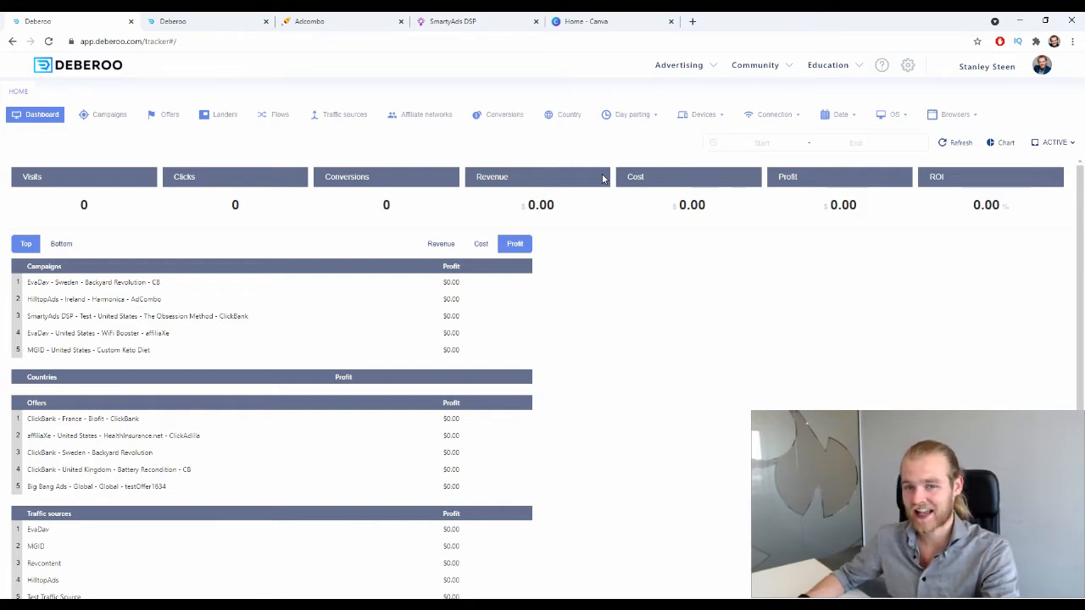
{"action": "left_click", "coordinate": [427, 119]}
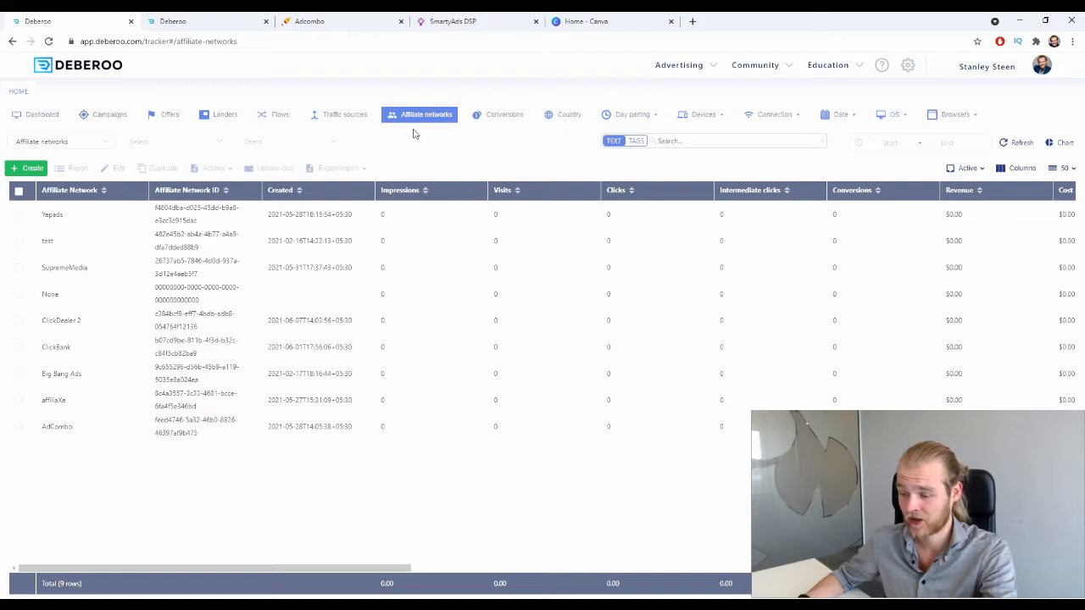
{"action": "left_click_drag", "start_coordinate": [82, 432], "coordinate": [41, 430]}
{"action": "left_click", "coordinate": [117, 503]}
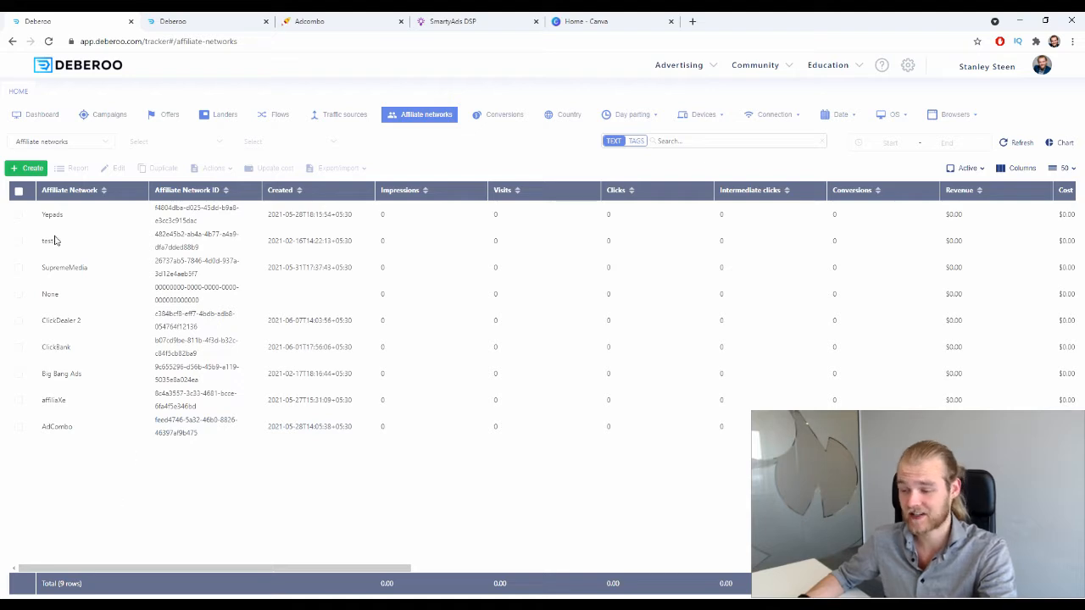
Fill in a new affiliate network from the AdCombo template with the Initial workspace, and close the form without saving
{"action": "left_click", "coordinate": [32, 168]}
{"action": "left_click", "coordinate": [41, 185]}
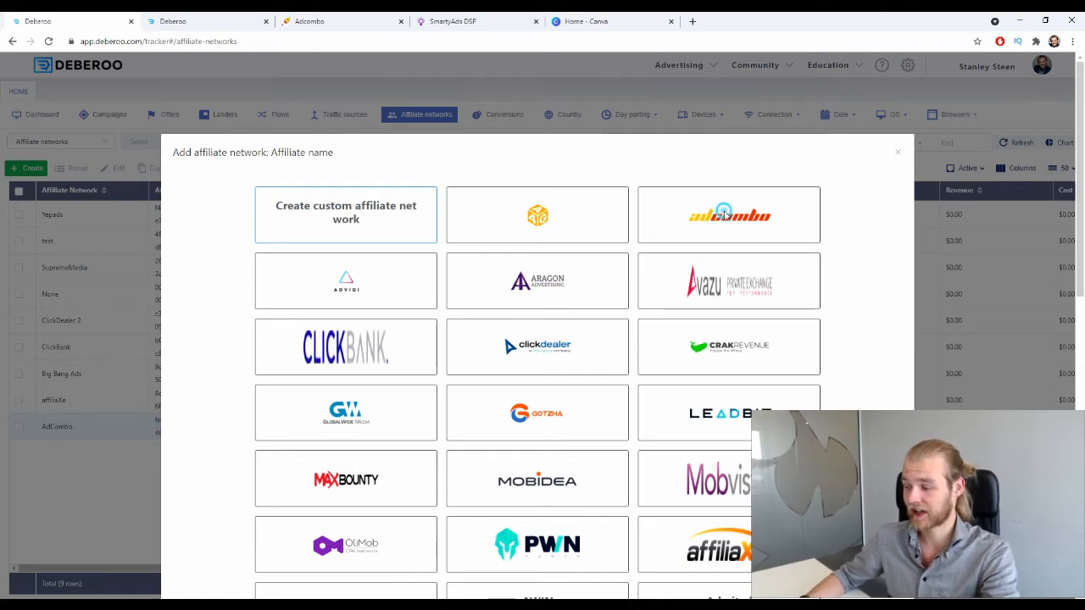
{"action": "left_click", "coordinate": [724, 215]}
{"action": "scroll", "coordinate": [868, 354], "scroll_direction": "down", "scroll_amount": 10}
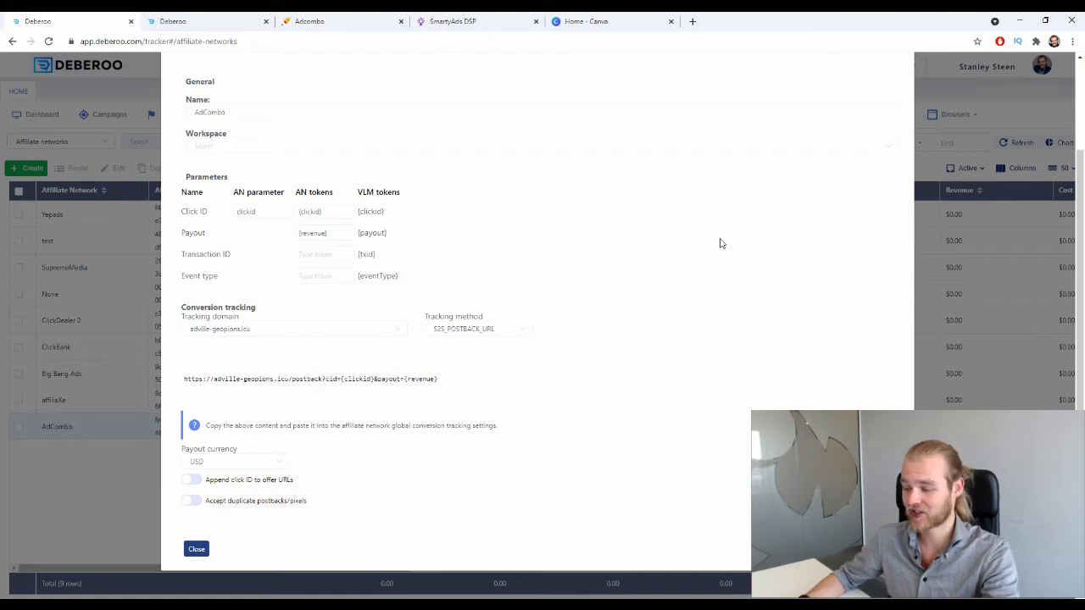
{"action": "left_click", "coordinate": [399, 147]}
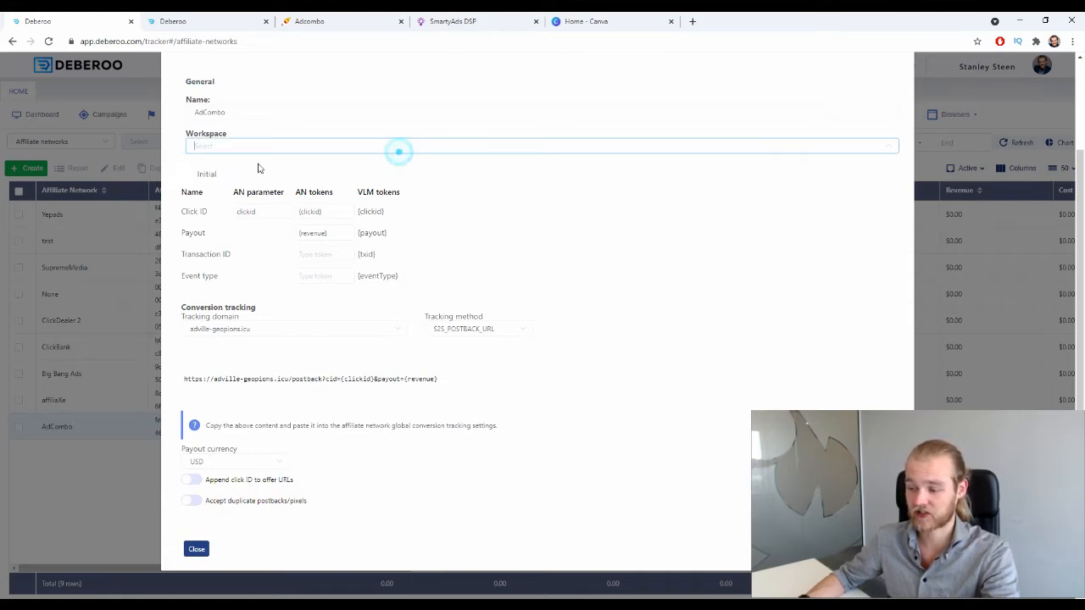
{"action": "left_click", "coordinate": [214, 175]}
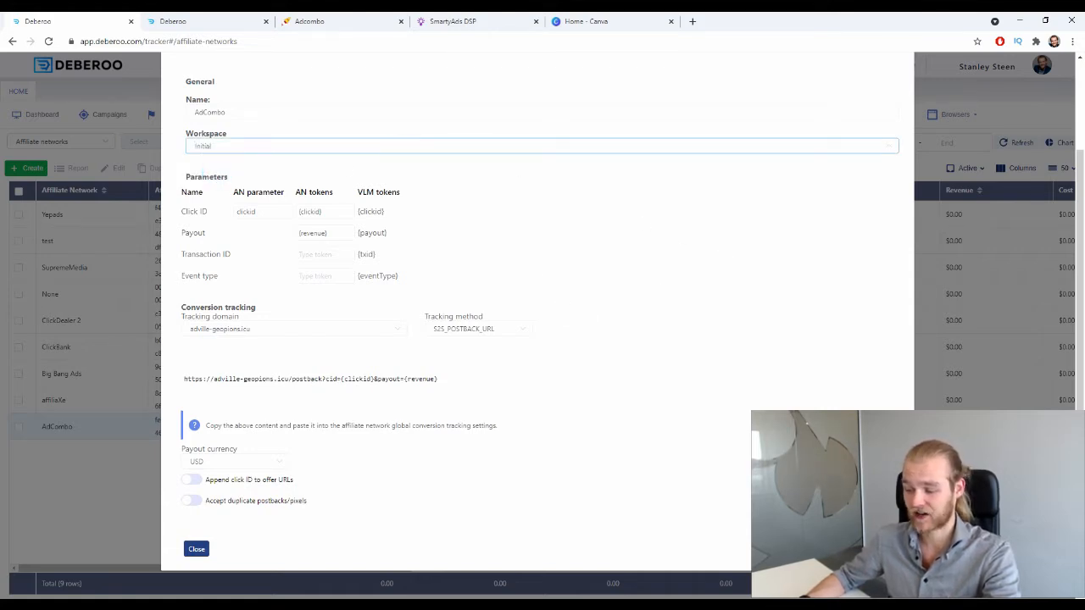
{"action": "left_click", "coordinate": [195, 549]}
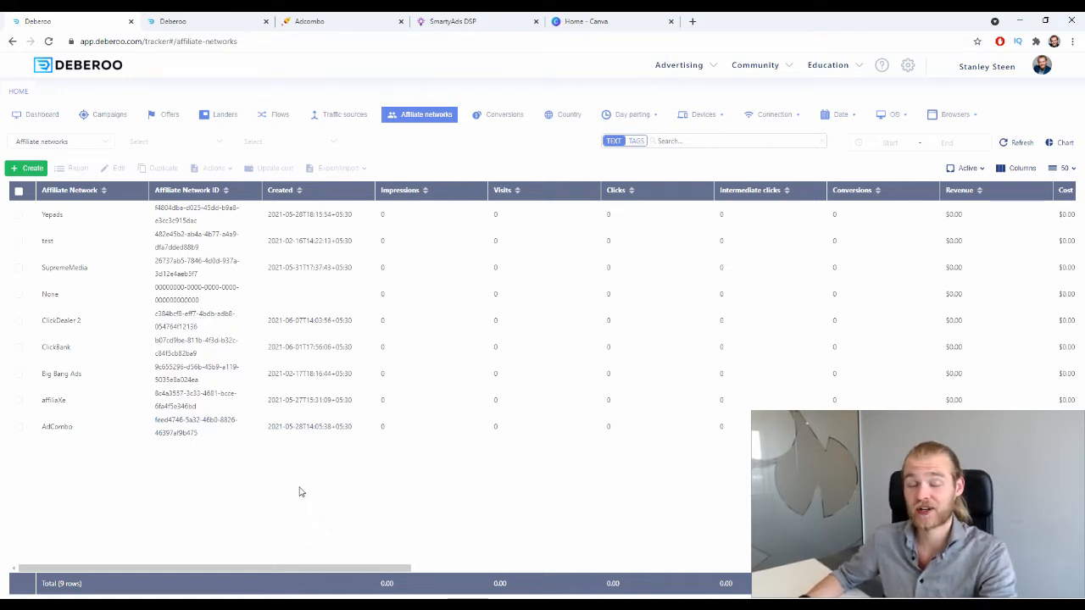
View the list of traffic sources and find the existing SmartyAds DSP - Test entry
{"action": "left_click", "coordinate": [346, 120]}
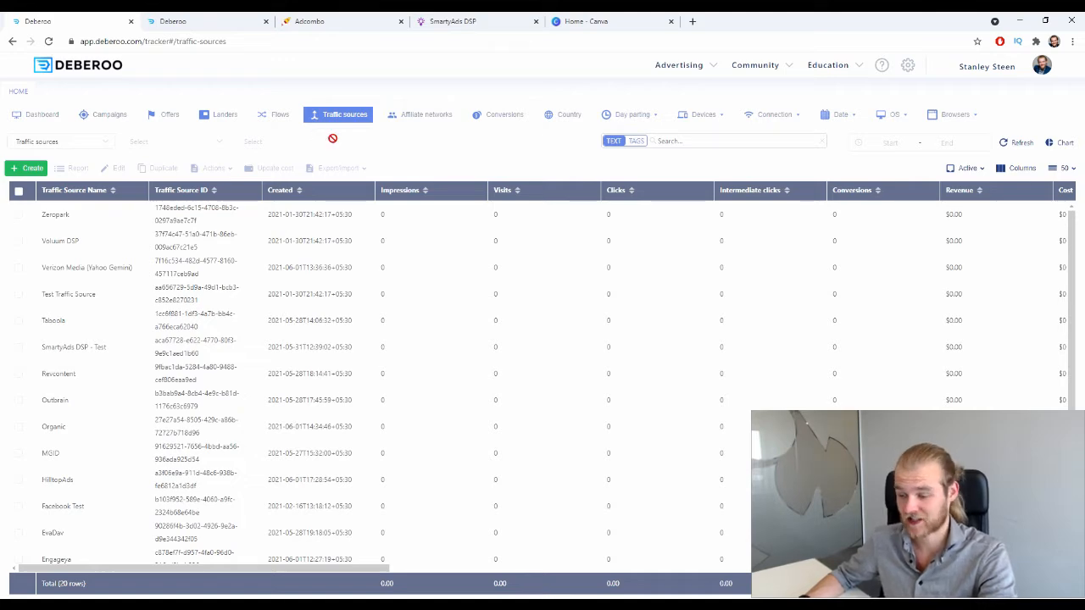
{"action": "scroll", "coordinate": [294, 244], "scroll_direction": "down", "scroll_amount": 3}
{"action": "scroll", "coordinate": [288, 246], "scroll_direction": "up", "scroll_amount": 3}
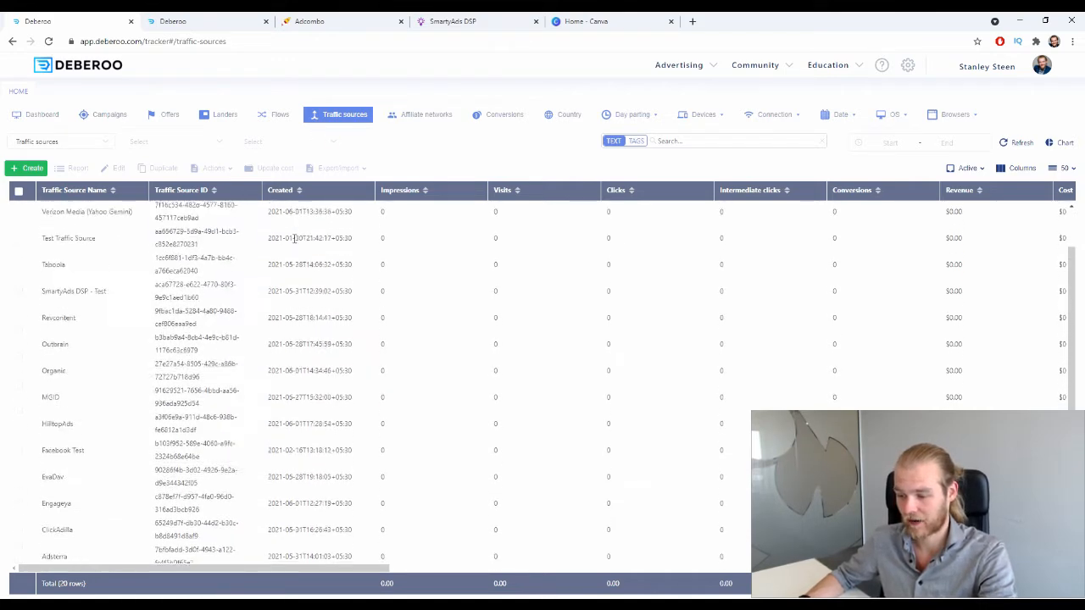
{"action": "left_click_drag", "start_coordinate": [122, 354], "coordinate": [46, 356]}
{"action": "left_click", "coordinate": [78, 349]}
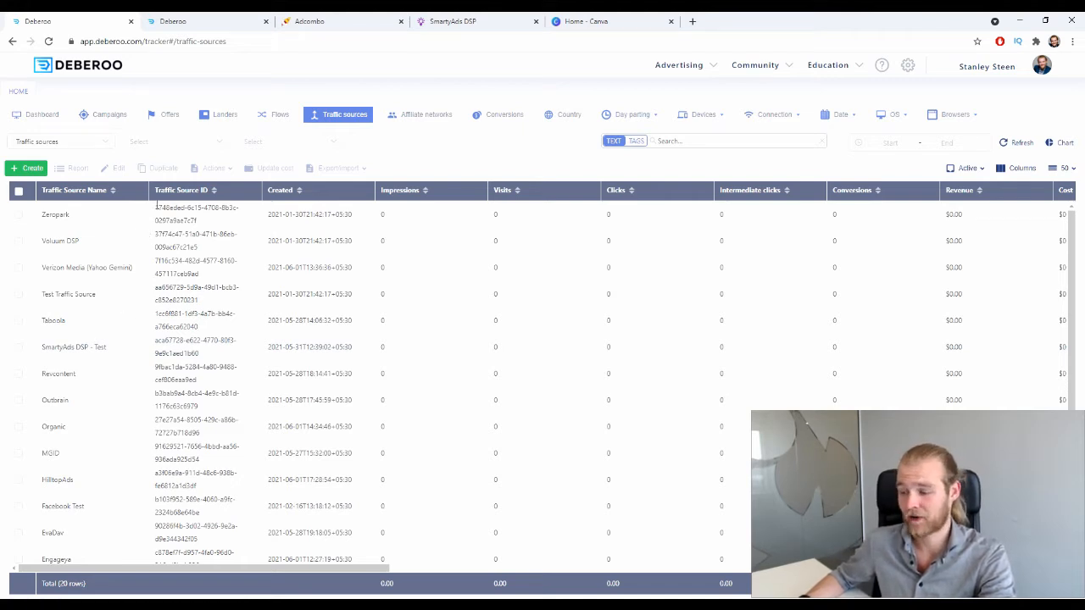
Start adding a new traffic source and look through the available traffic source templates
{"action": "left_click", "coordinate": [33, 169]}
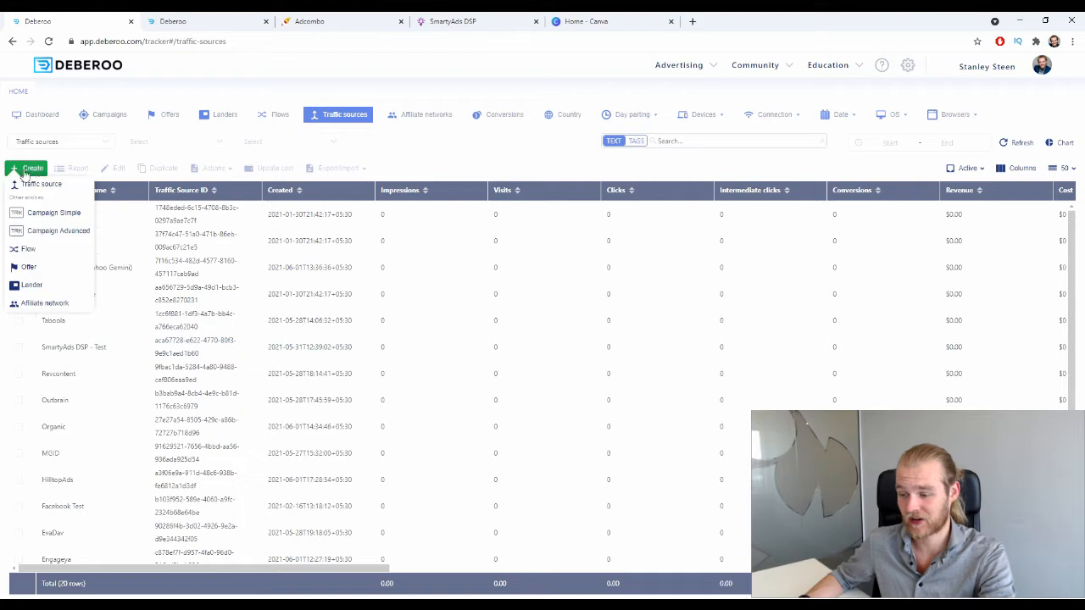
{"action": "left_click", "coordinate": [40, 181]}
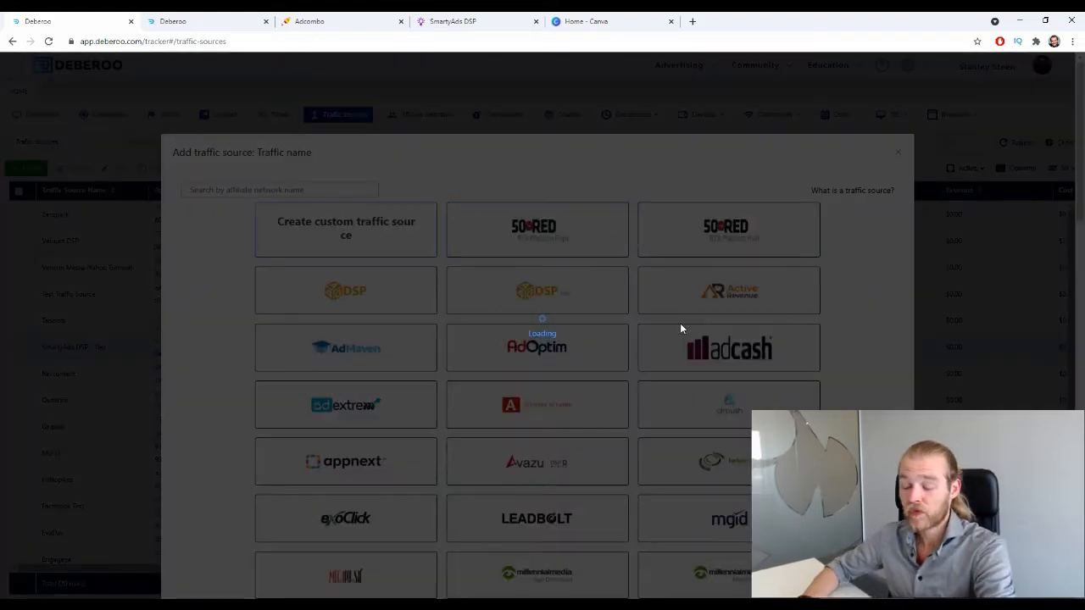
{"action": "scroll", "coordinate": [440, 335], "scroll_direction": "down", "scroll_amount": 7}
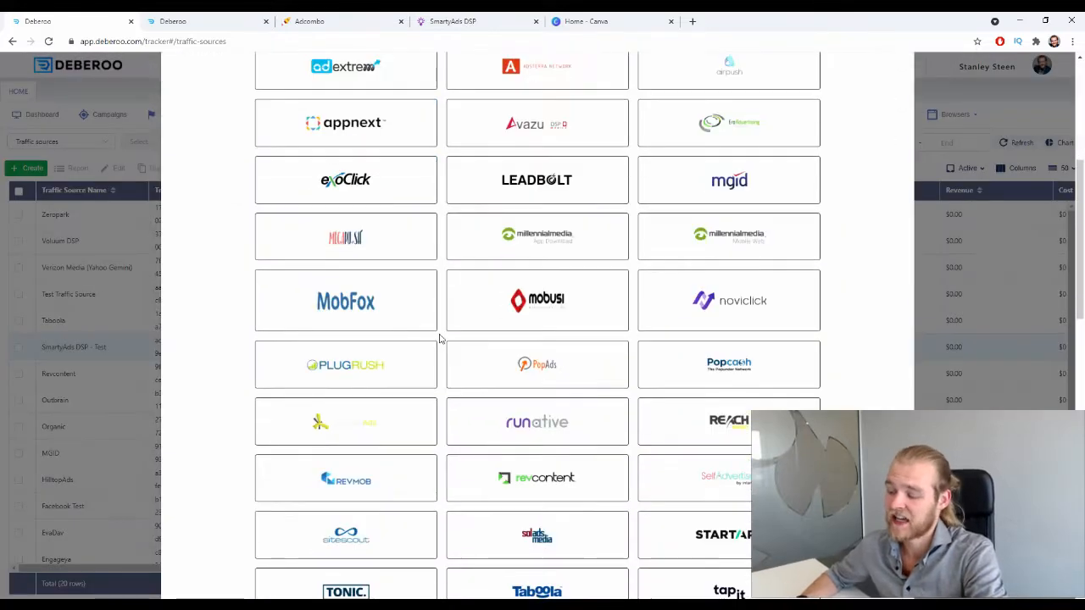
{"action": "scroll", "coordinate": [475, 271], "scroll_direction": "down", "scroll_amount": 1}
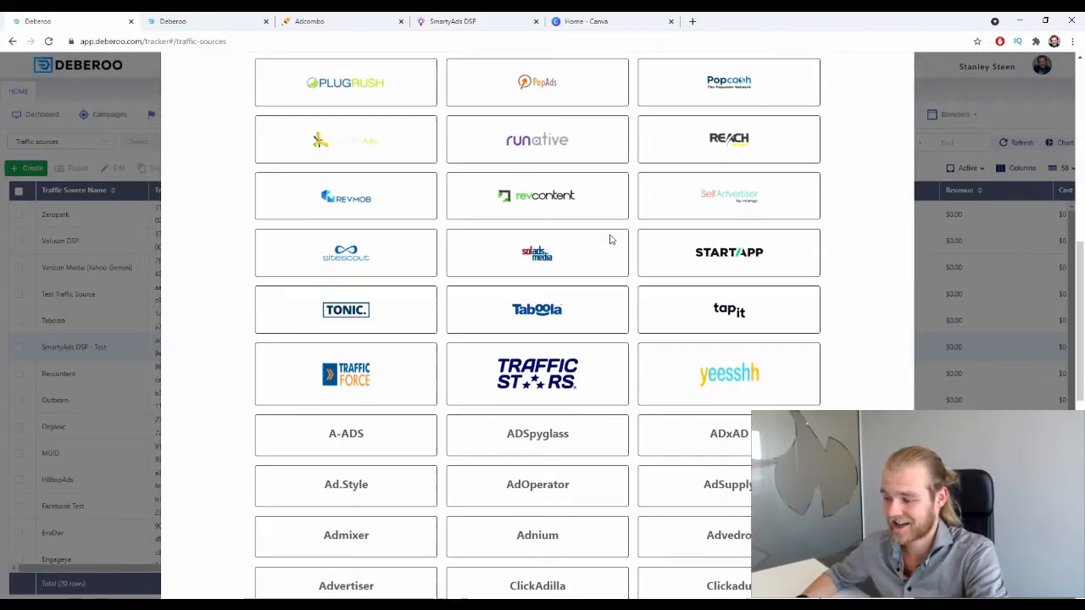
{"action": "scroll", "coordinate": [424, 157], "scroll_direction": "down", "scroll_amount": 5}
{"action": "scroll", "coordinate": [441, 163], "scroll_direction": "down", "scroll_amount": 4}
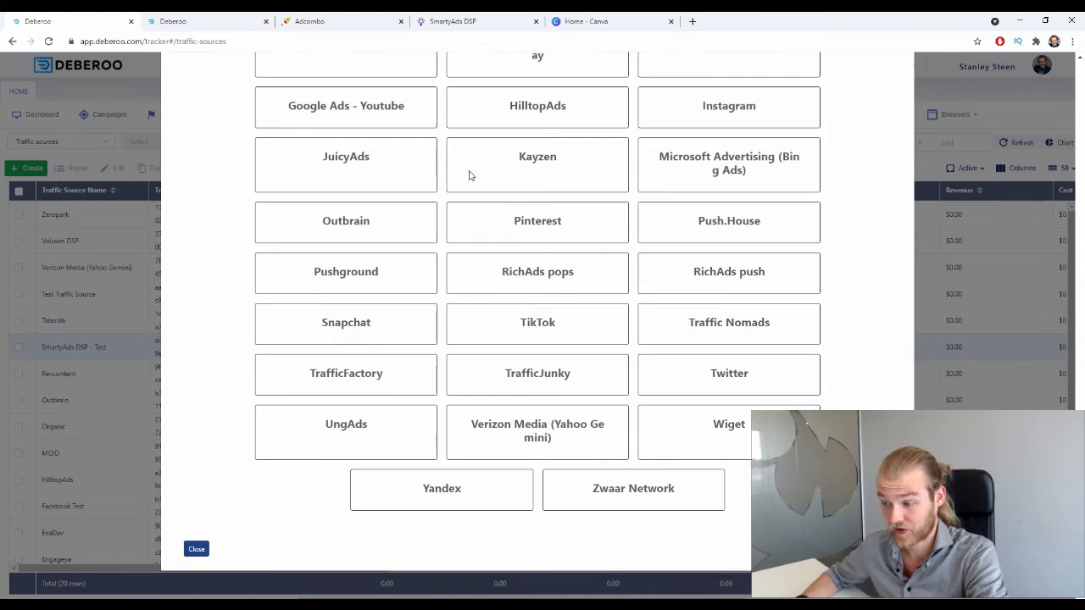
{"action": "scroll", "coordinate": [475, 175], "scroll_direction": "up", "scroll_amount": 7}
{"action": "scroll", "coordinate": [506, 174], "scroll_direction": "up", "scroll_amount": 3}
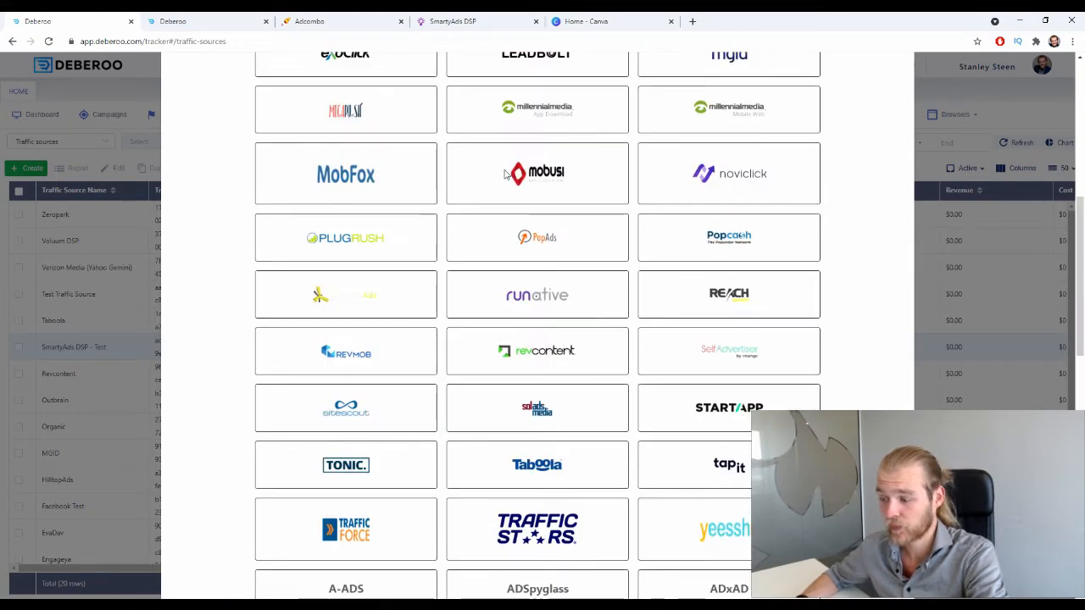
{"action": "scroll", "coordinate": [506, 174], "scroll_direction": "up", "scroll_amount": 2}
{"action": "scroll", "coordinate": [506, 174], "scroll_direction": "up", "scroll_amount": 4}
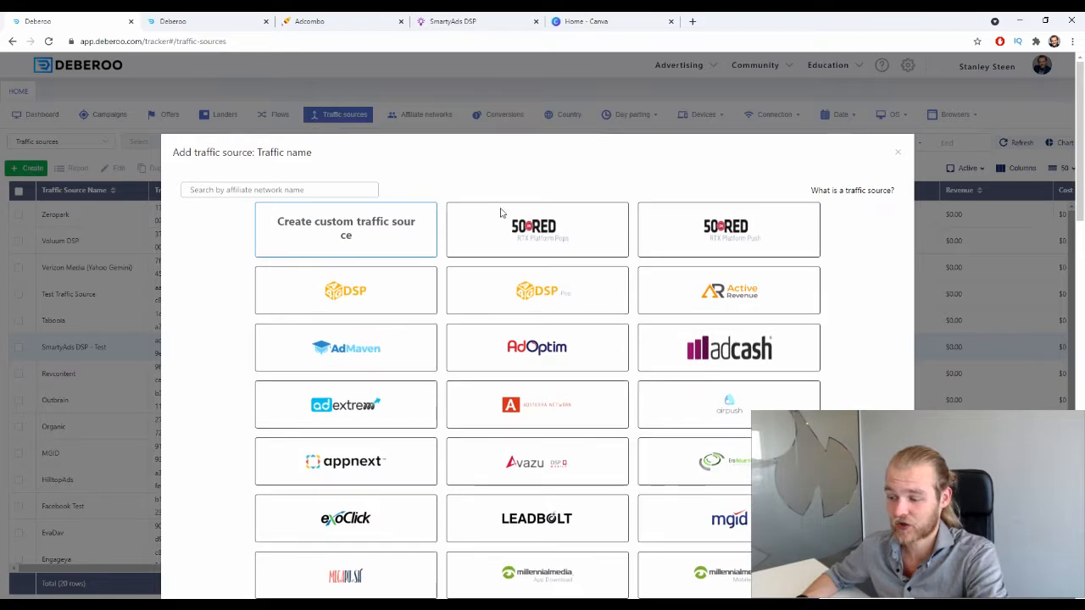
Choose to create a custom traffic source and name it SmartyAds DSP
{"action": "scroll", "coordinate": [500, 213], "scroll_direction": "down", "scroll_amount": 1}
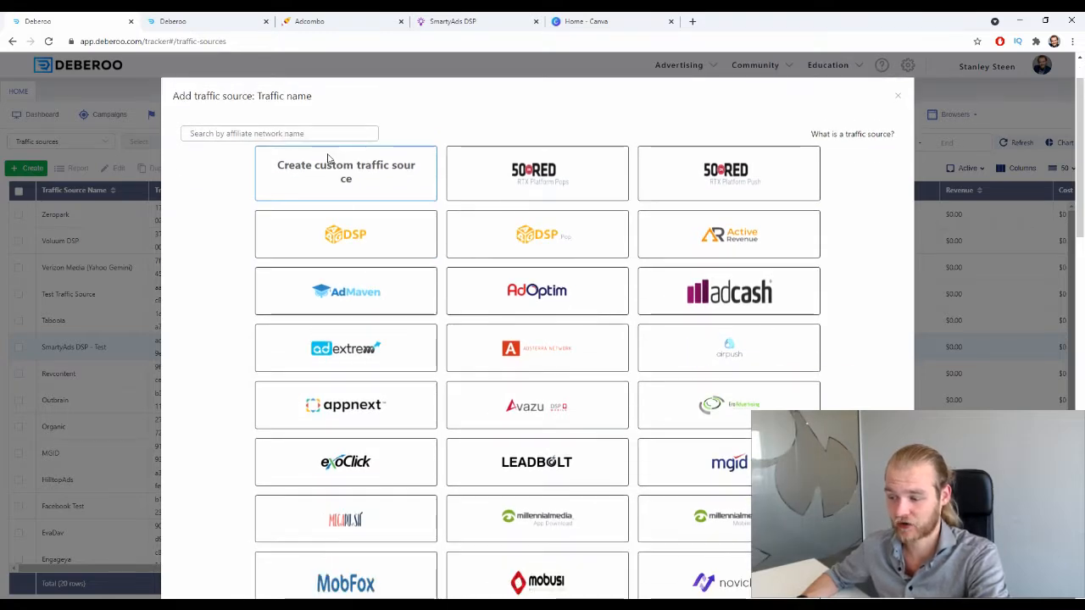
{"action": "scroll", "coordinate": [313, 187], "scroll_direction": "down", "scroll_amount": 15}
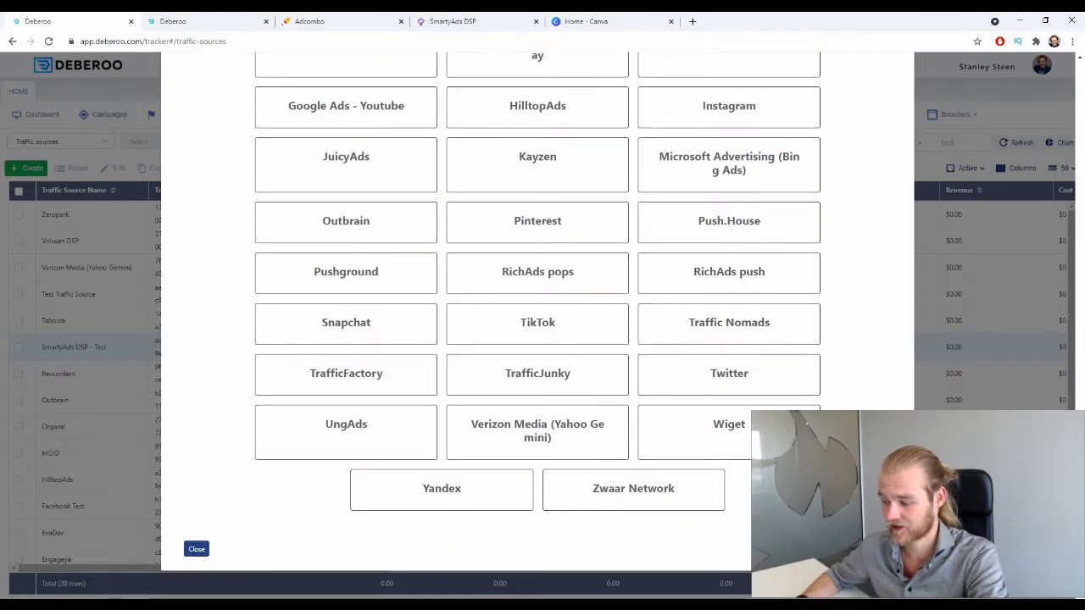
{"action": "left_click", "coordinate": [349, 362]}
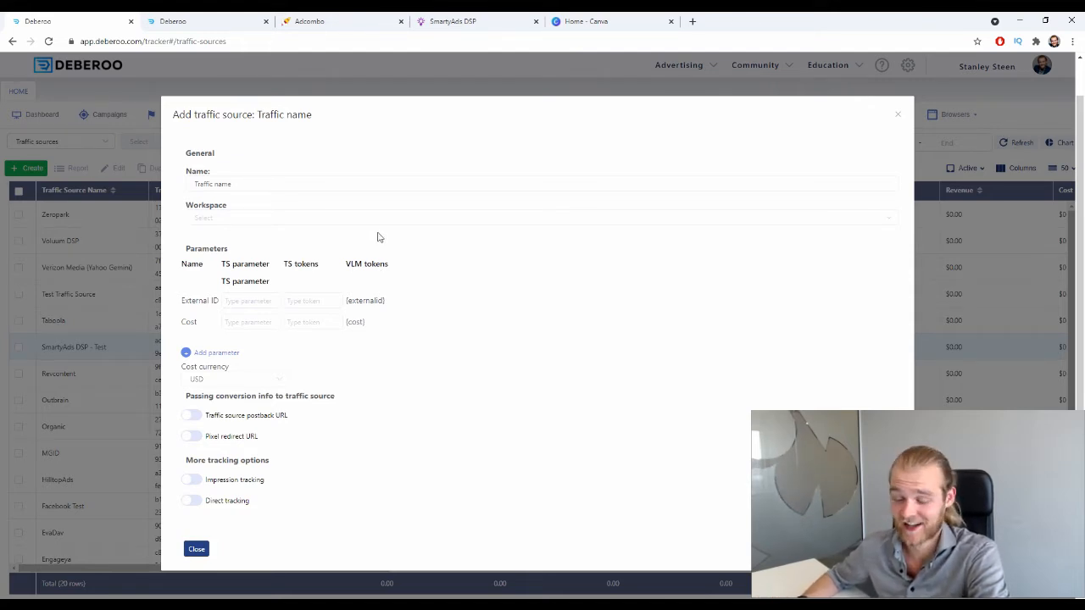
{"action": "left_click_drag", "start_coordinate": [306, 186], "coordinate": [83, 200]}
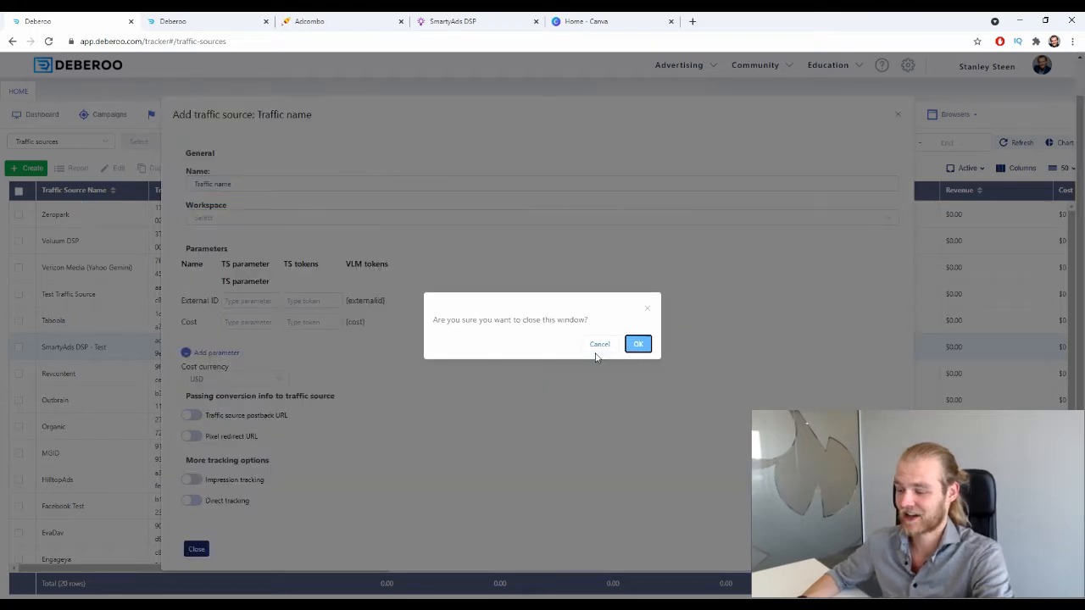
{"action": "left_click", "coordinate": [599, 349]}
{"action": "left_click", "coordinate": [304, 179]}
{"action": "triple_click", "coordinate": [296, 182]}
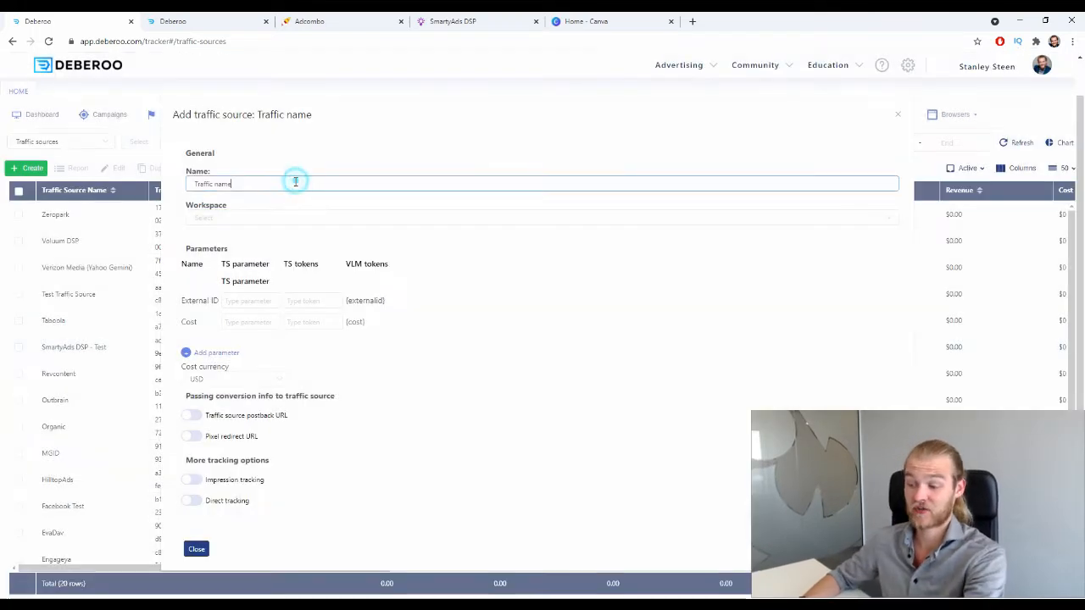
{"action": "type", "text": "Smarty"}
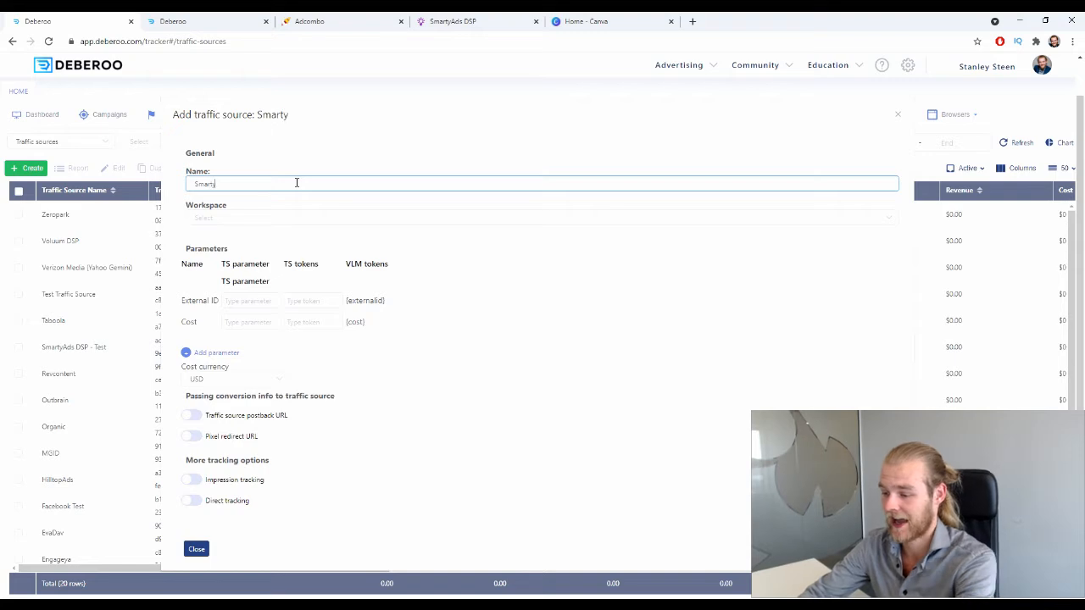
{"action": "type", "text": "Ads DSP"}
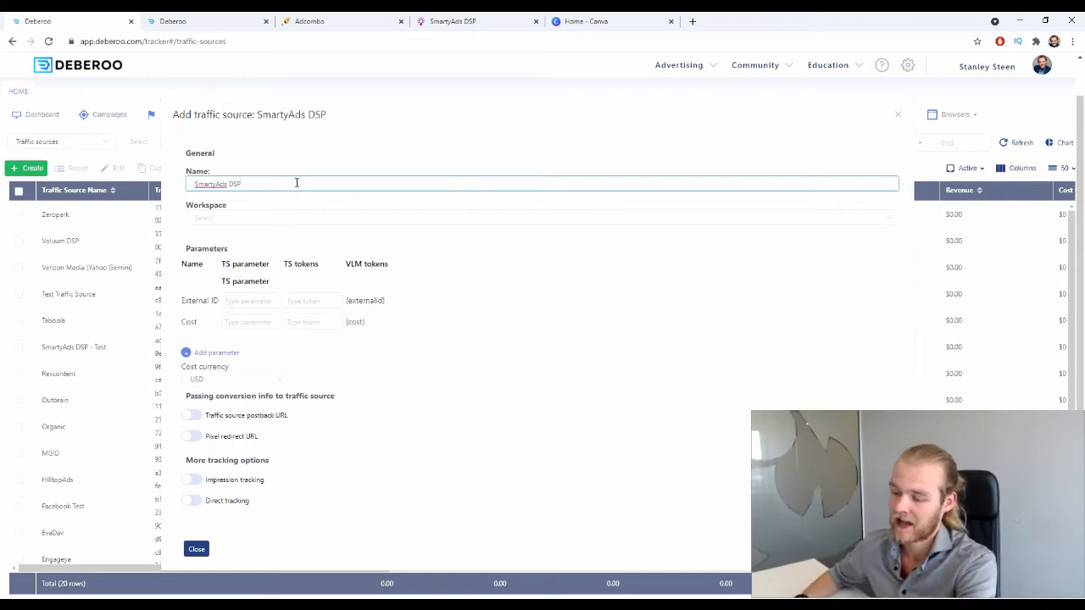
Assign the new traffic source to the Initial workspace and mark the Parameters heading
{"action": "left_click", "coordinate": [274, 218]}
{"action": "left_click", "coordinate": [216, 246]}
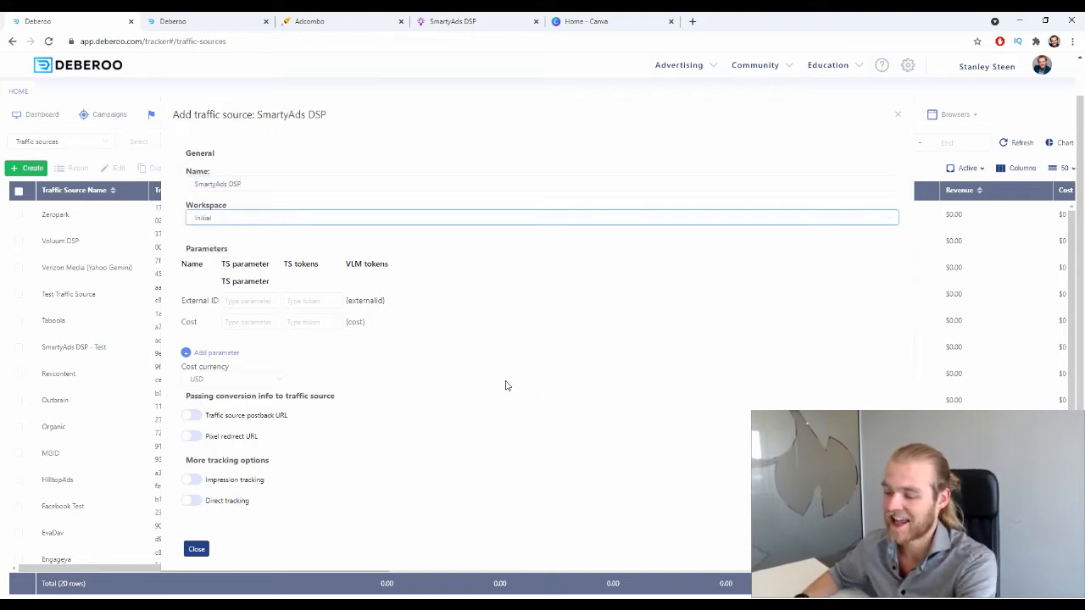
{"action": "left_click_drag", "start_coordinate": [186, 248], "coordinate": [227, 247]}
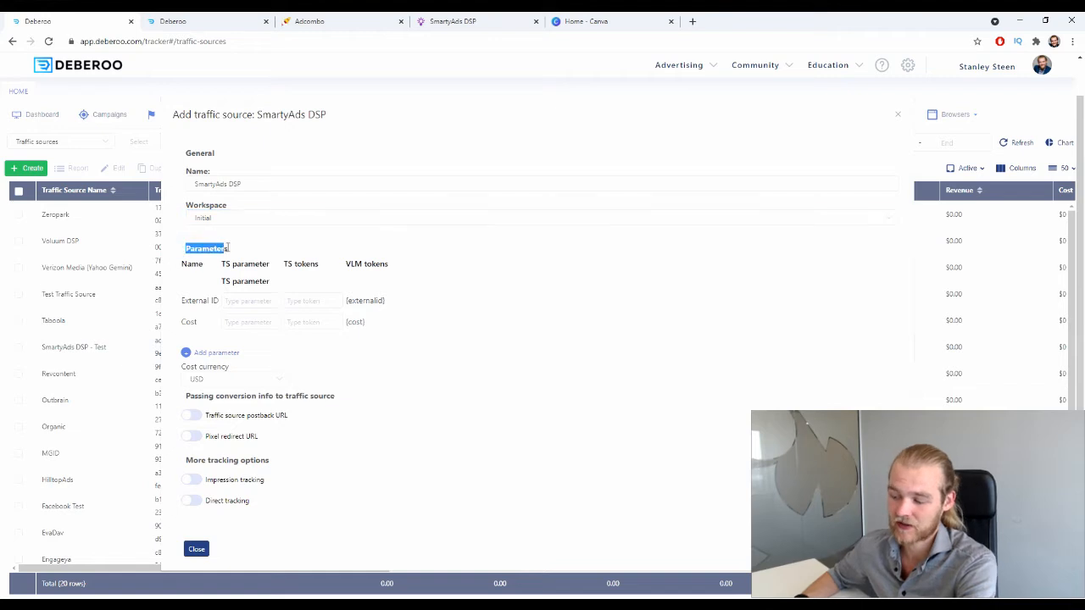
Add two custom parameter rows to the SmartyAds DSP traffic source and close the form without saving
{"action": "left_click", "coordinate": [336, 268]}
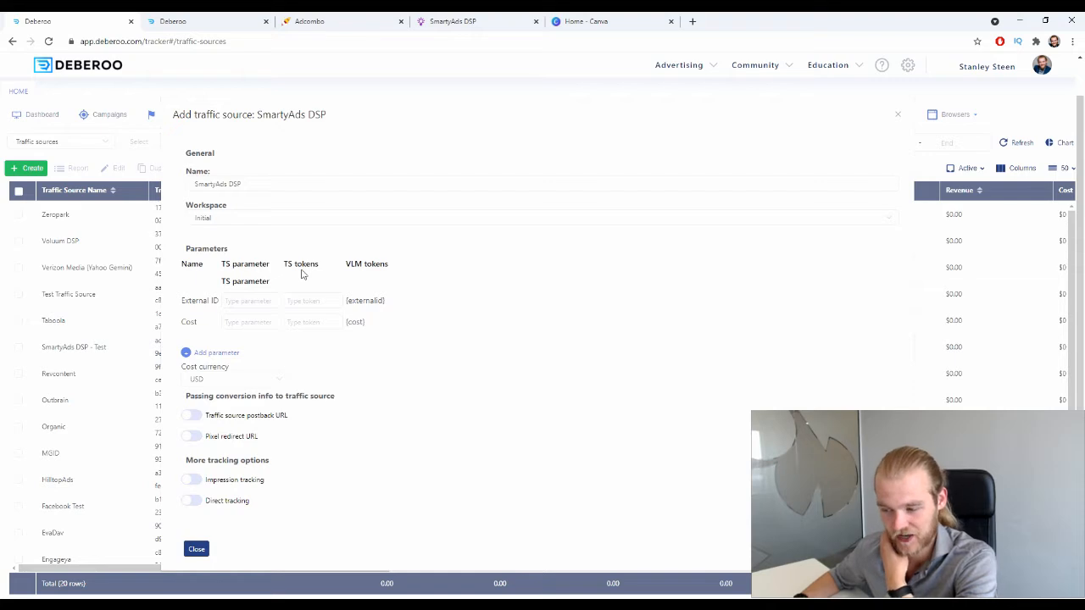
{"action": "left_click", "coordinate": [220, 352]}
{"action": "left_click", "coordinate": [223, 371]}
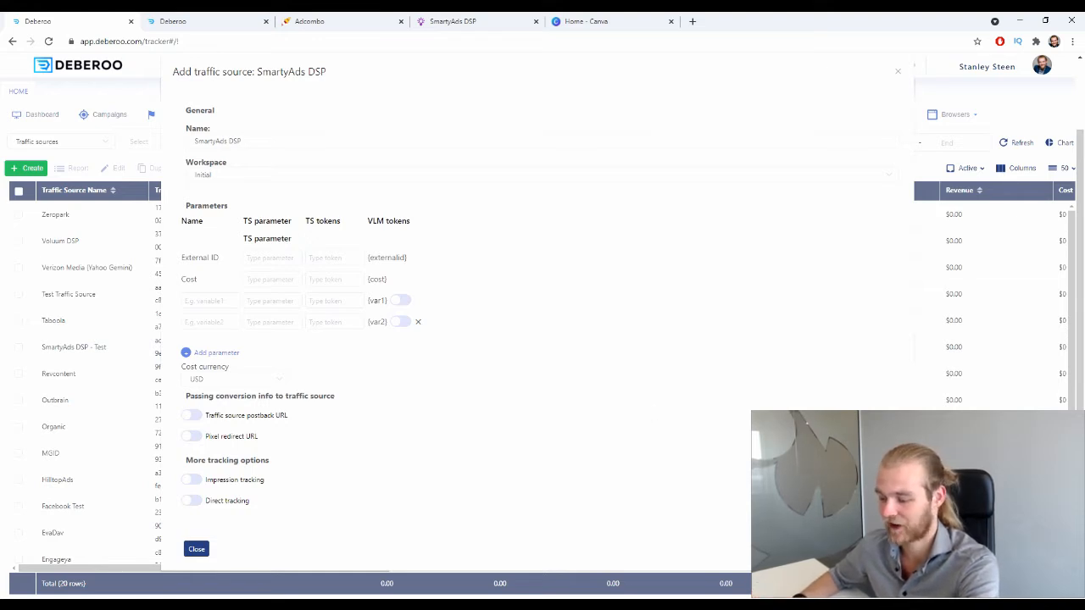
{"action": "left_click", "coordinate": [206, 547]}
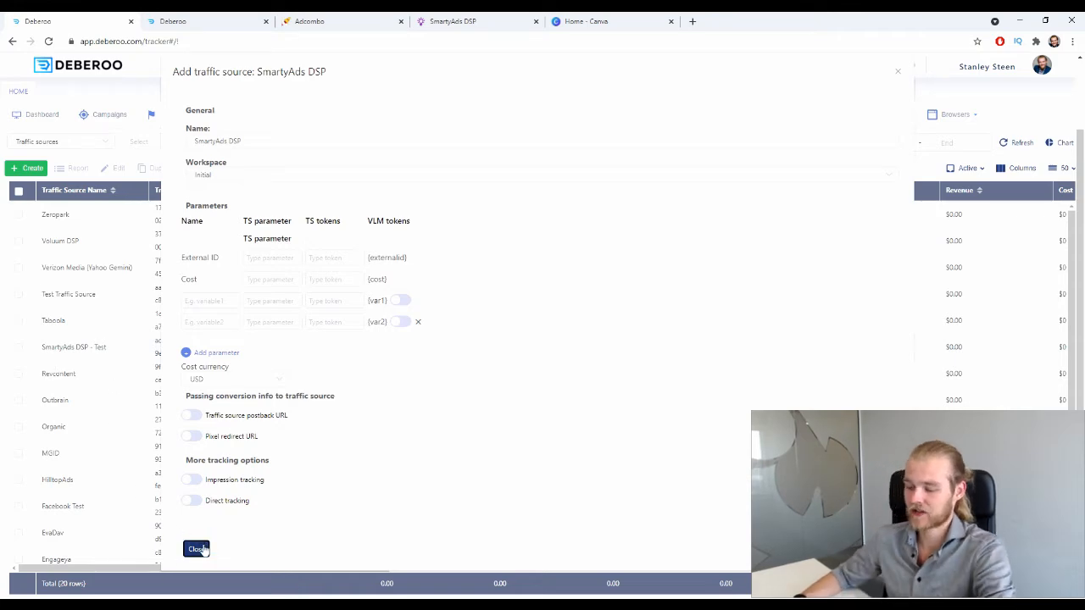
{"action": "left_click", "coordinate": [200, 550]}
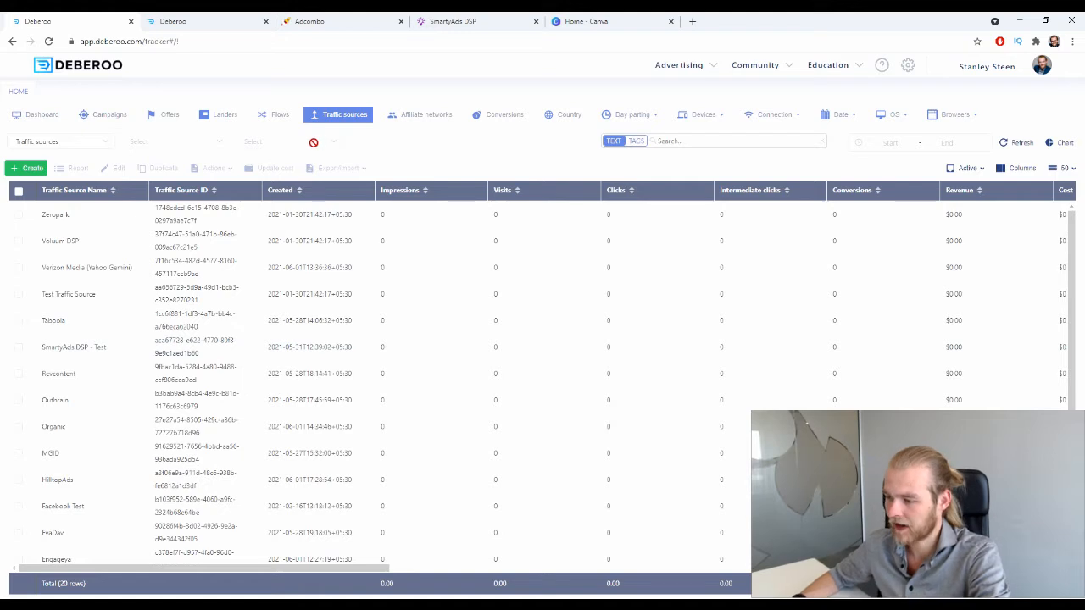
Open the Deberoo offers list, and switch to Adcombo to view the Chocolate Slim offer's tracking URL, landings and prelandings
{"action": "left_click", "coordinate": [169, 115]}
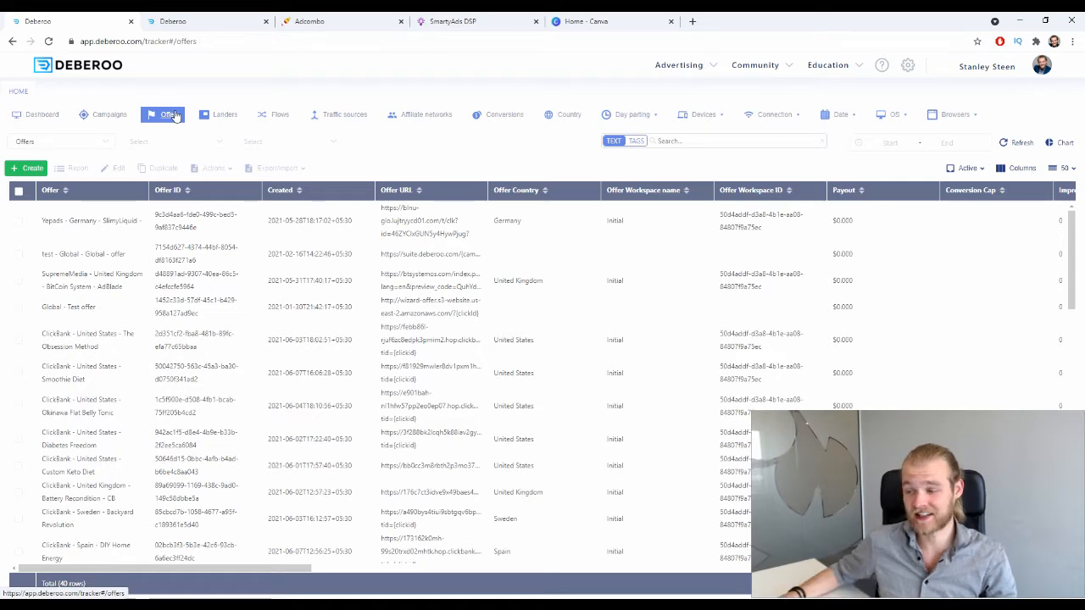
{"action": "left_click", "coordinate": [322, 22]}
{"action": "scroll", "coordinate": [564, 412], "scroll_direction": "down", "scroll_amount": 3}
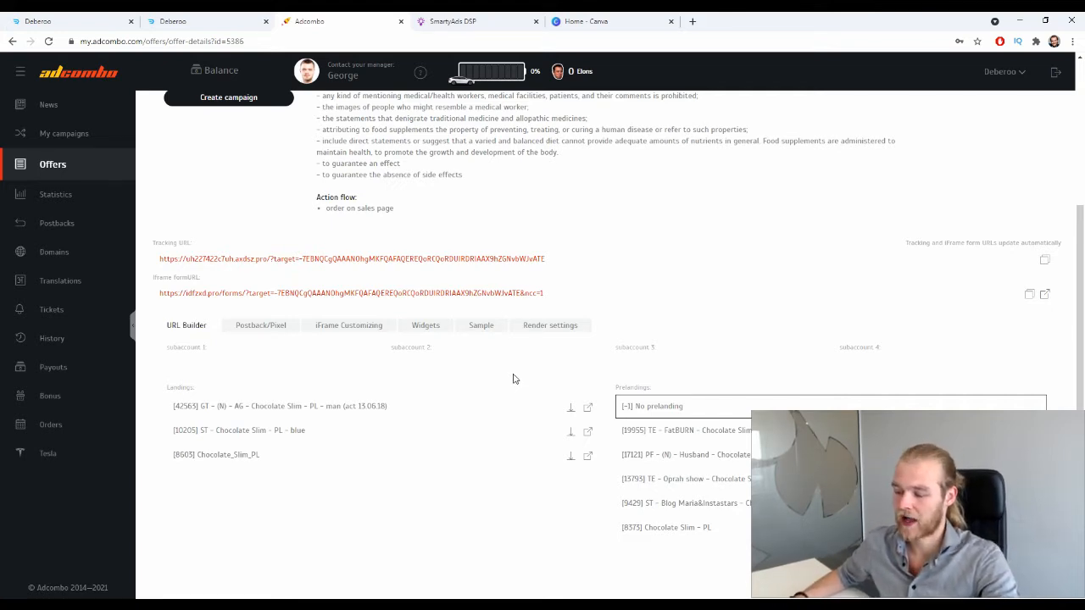
{"action": "left_click_drag", "start_coordinate": [662, 390], "coordinate": [716, 296]}
{"action": "left_click", "coordinate": [717, 231]}
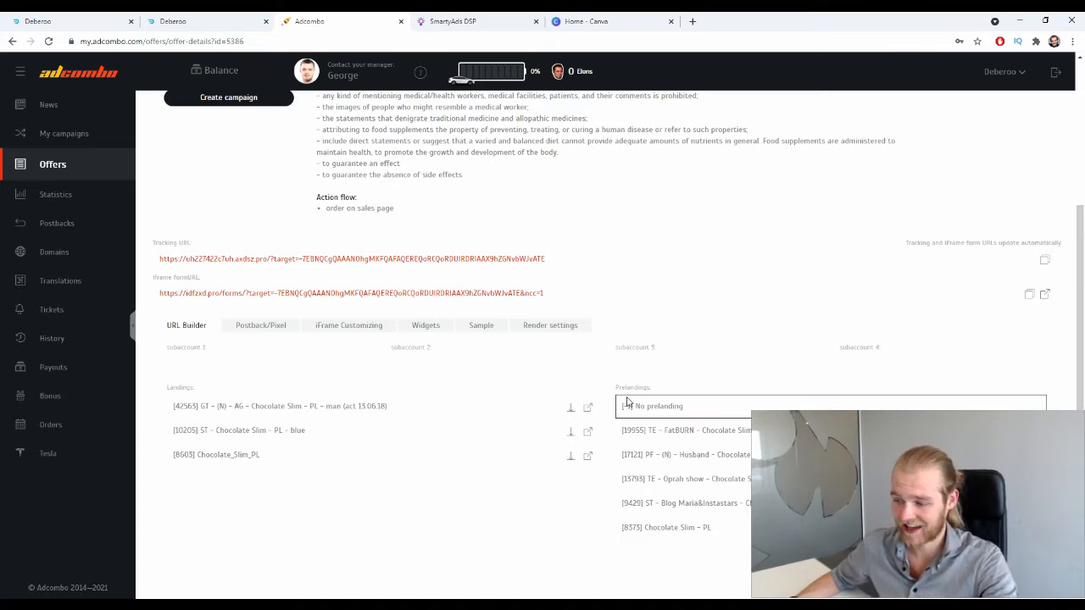
Try the [19955] TE - FatBURN prelanding in the offer's URL builder, mark the tracking URL, and set the offer to No prelanding
{"action": "left_click", "coordinate": [664, 406]}
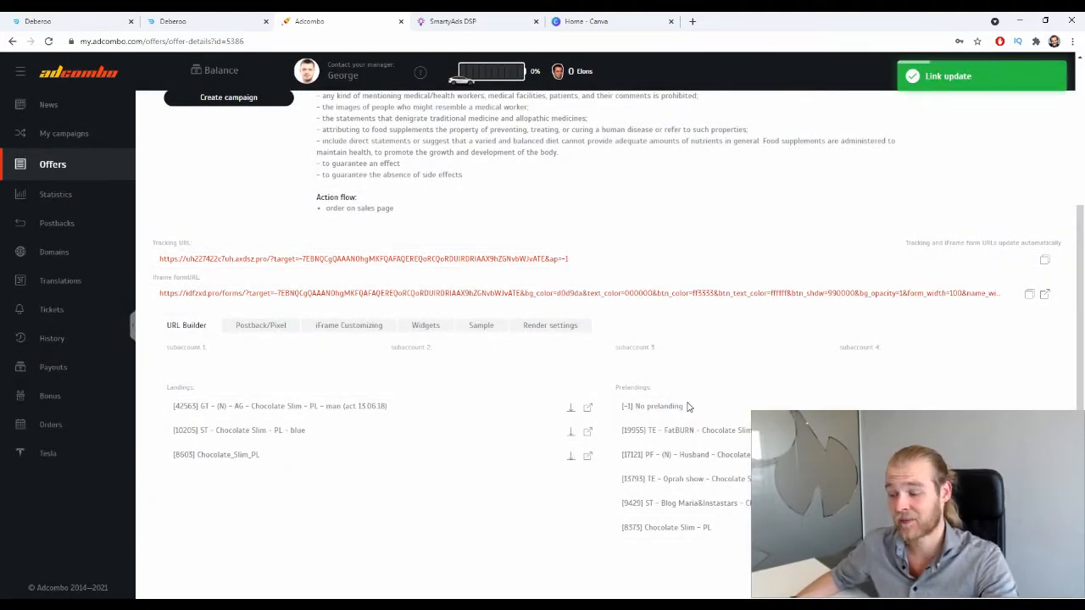
{"action": "left_click", "coordinate": [717, 431]}
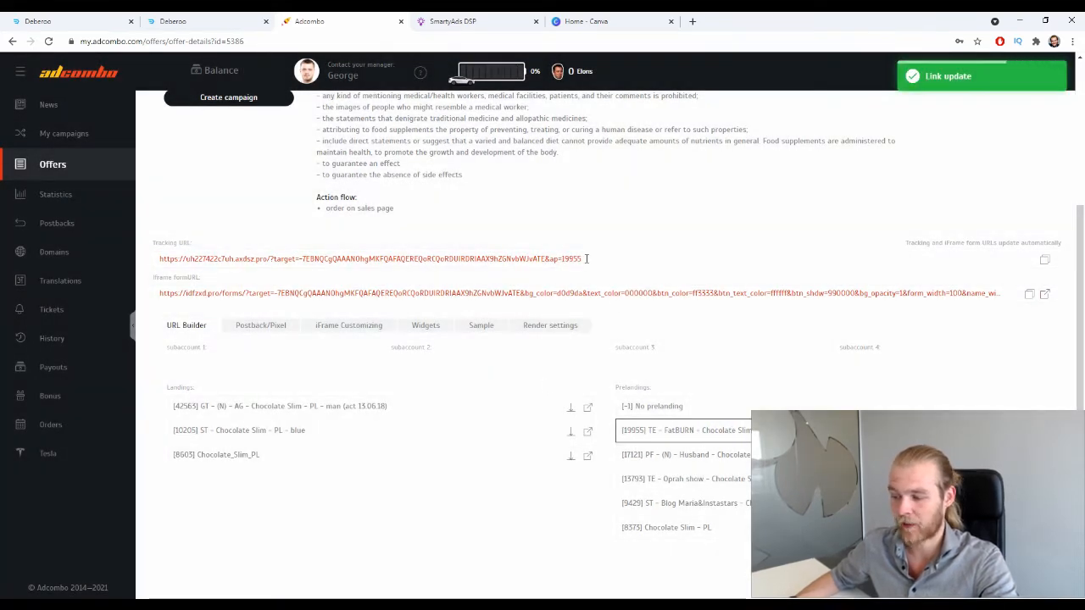
{"action": "left_click_drag", "start_coordinate": [576, 259], "coordinate": [159, 258]}
{"action": "left_click", "coordinate": [674, 252]}
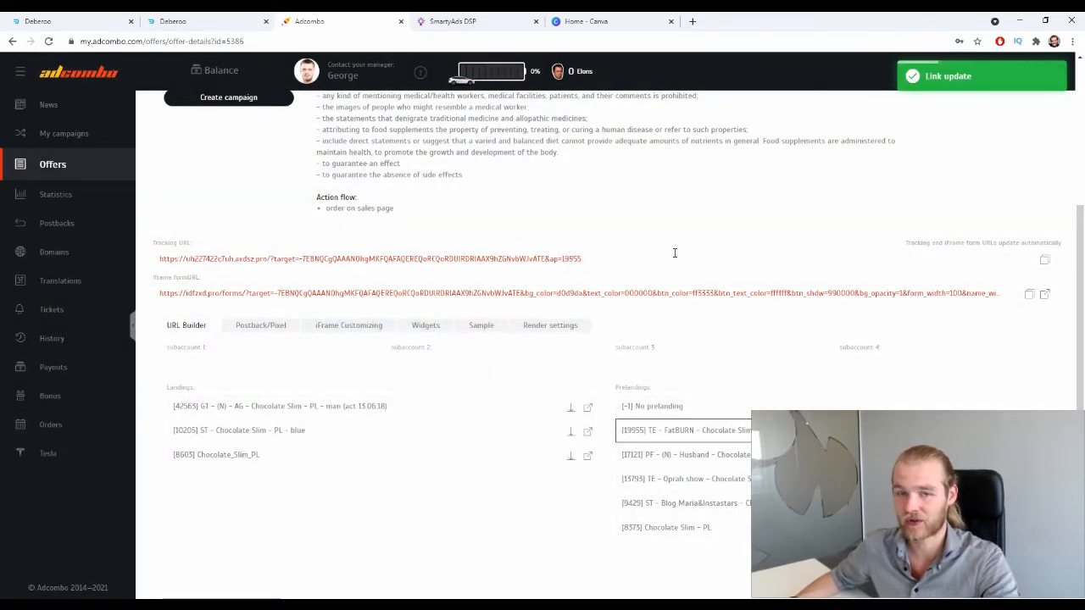
{"action": "left_click", "coordinate": [657, 406]}
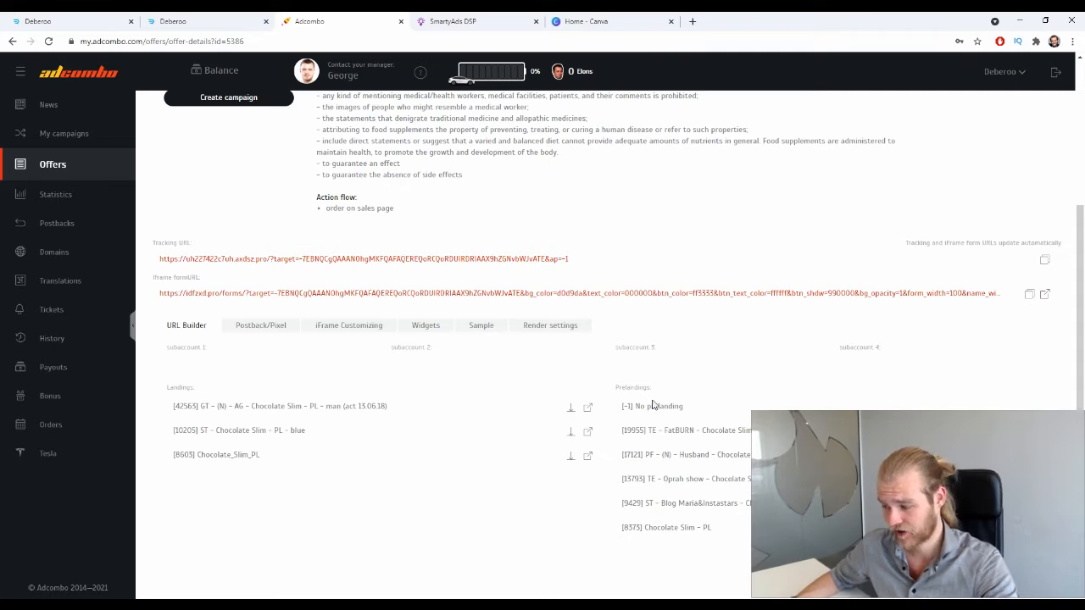
{"action": "left_click", "coordinate": [679, 407]}
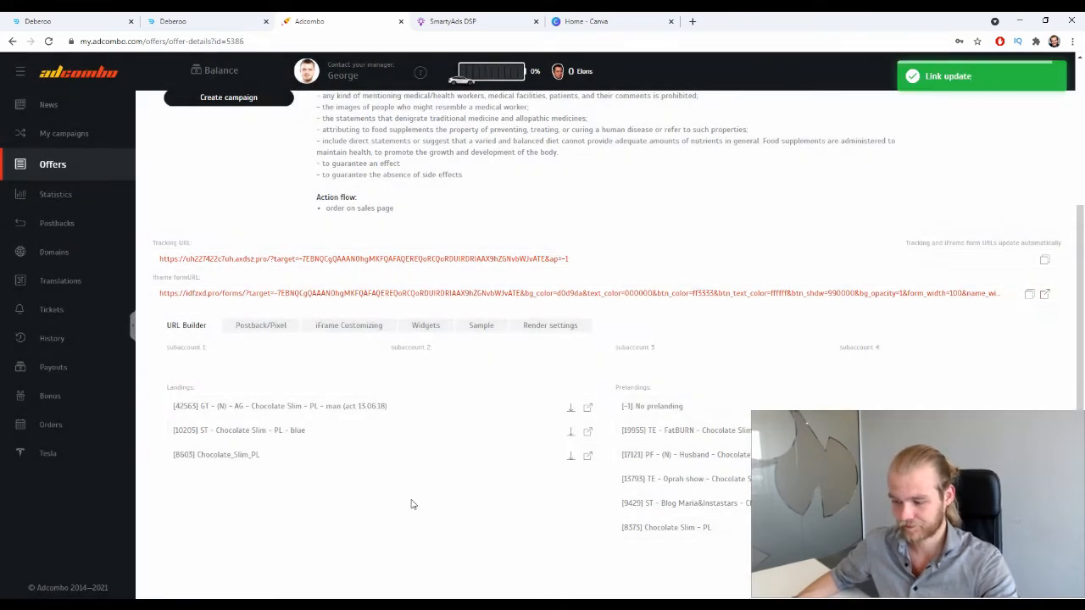
Open previews of all three Chocolate Slim landings and look through the men's landing page down to its order form
{"action": "left_click", "coordinate": [588, 408]}
{"action": "left_click", "coordinate": [587, 430]}
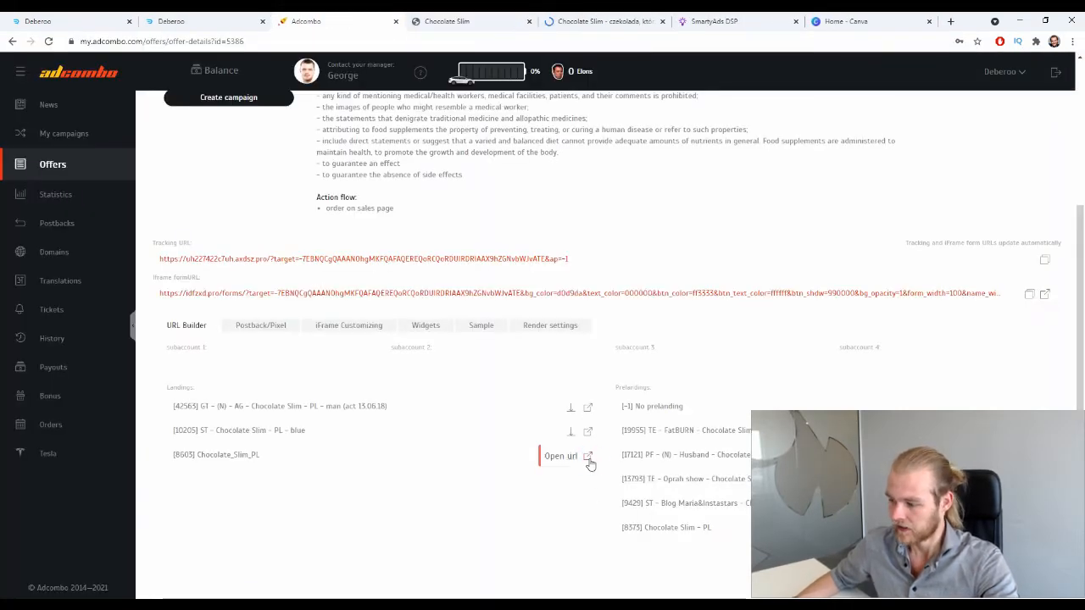
{"action": "left_click", "coordinate": [587, 455]}
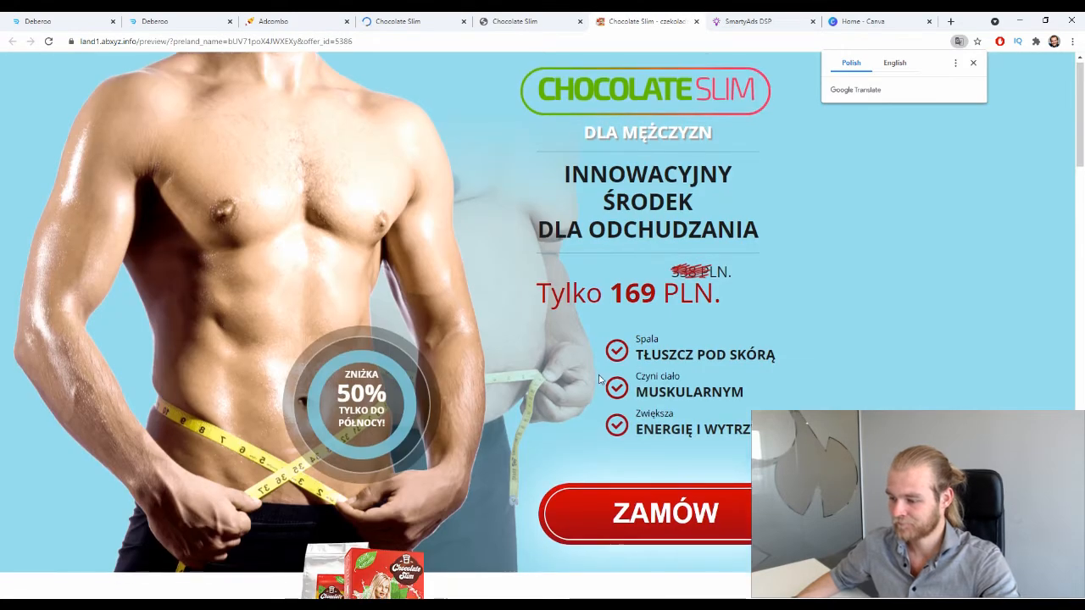
{"action": "scroll", "coordinate": [602, 387], "scroll_direction": "down", "scroll_amount": 10}
{"action": "scroll", "coordinate": [602, 382], "scroll_direction": "down", "scroll_amount": 10}
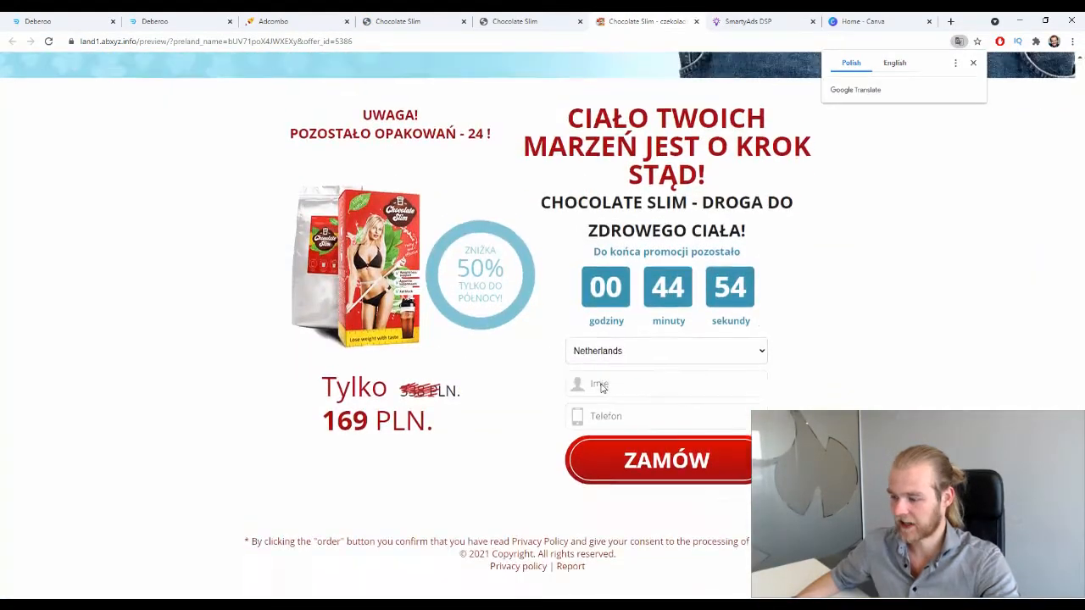
{"action": "scroll", "coordinate": [597, 383], "scroll_direction": "up", "scroll_amount": 12}
{"action": "scroll", "coordinate": [597, 383], "scroll_direction": "up", "scroll_amount": 10}
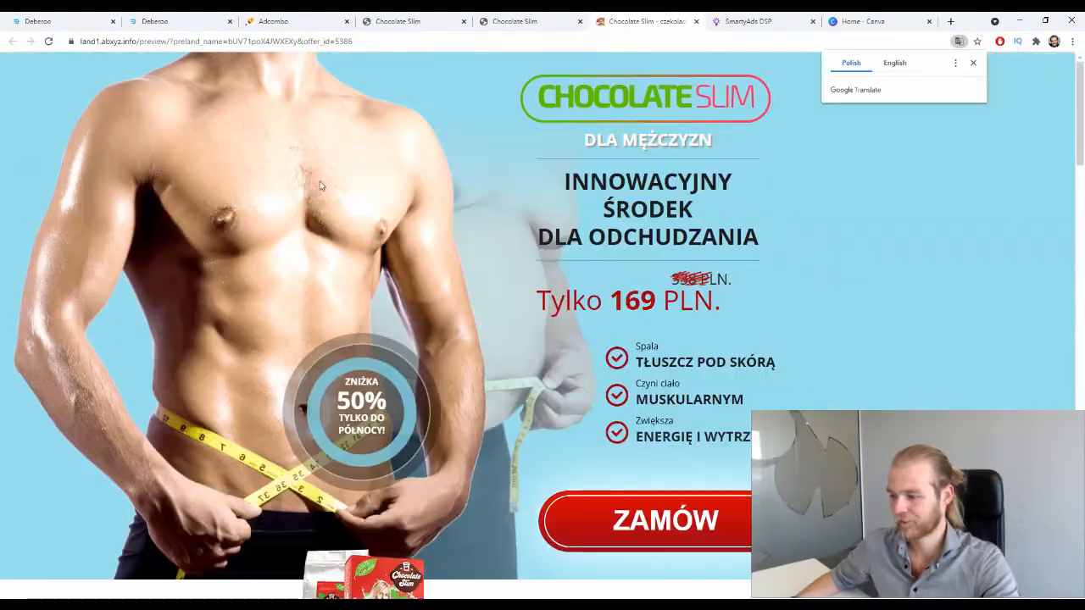
Examine the blue Chocolate Slim landing page and the Chocolate_Slim_PL landing page from header to lower sections
{"action": "left_click", "coordinate": [517, 21]}
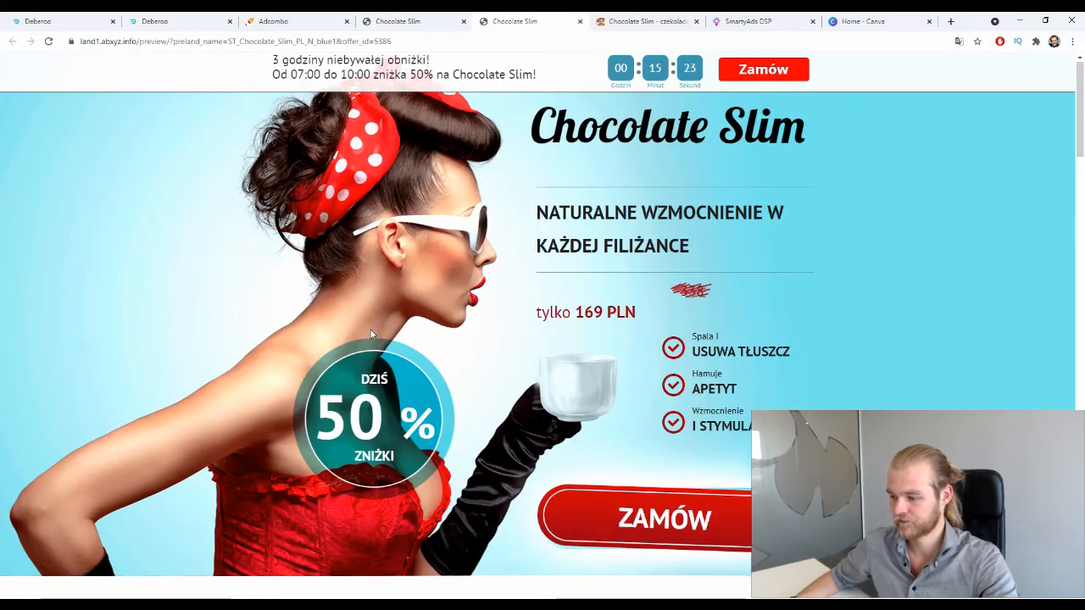
{"action": "scroll", "coordinate": [377, 329], "scroll_direction": "down", "scroll_amount": 10}
{"action": "scroll", "coordinate": [375, 326], "scroll_direction": "down", "scroll_amount": 10}
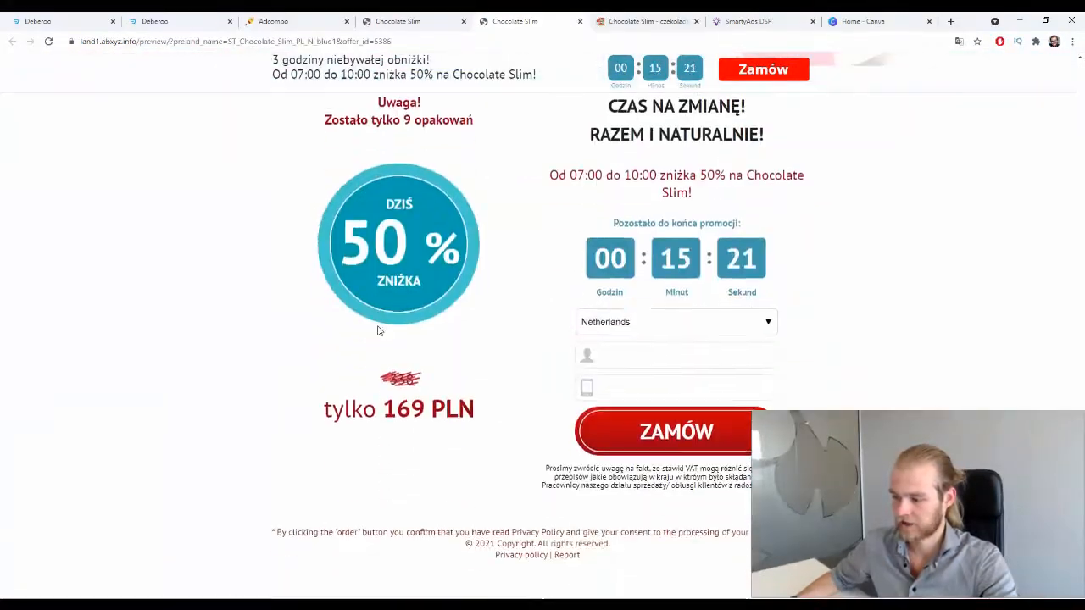
{"action": "left_click", "coordinate": [428, 21]}
{"action": "scroll", "coordinate": [822, 402], "scroll_direction": "down", "scroll_amount": 15}
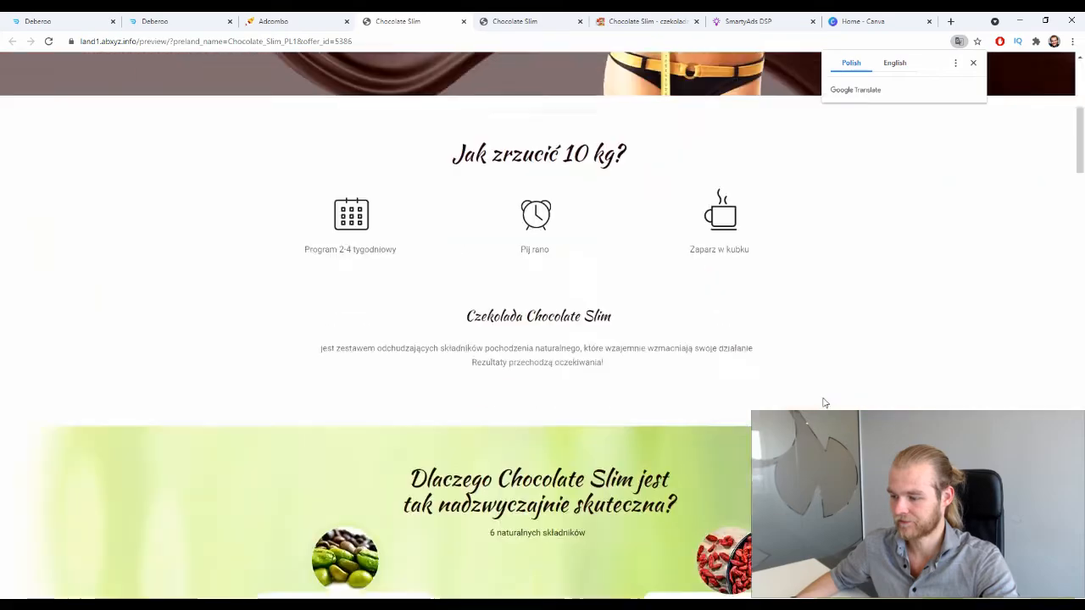
{"action": "scroll", "coordinate": [822, 402], "scroll_direction": "down", "scroll_amount": 15}
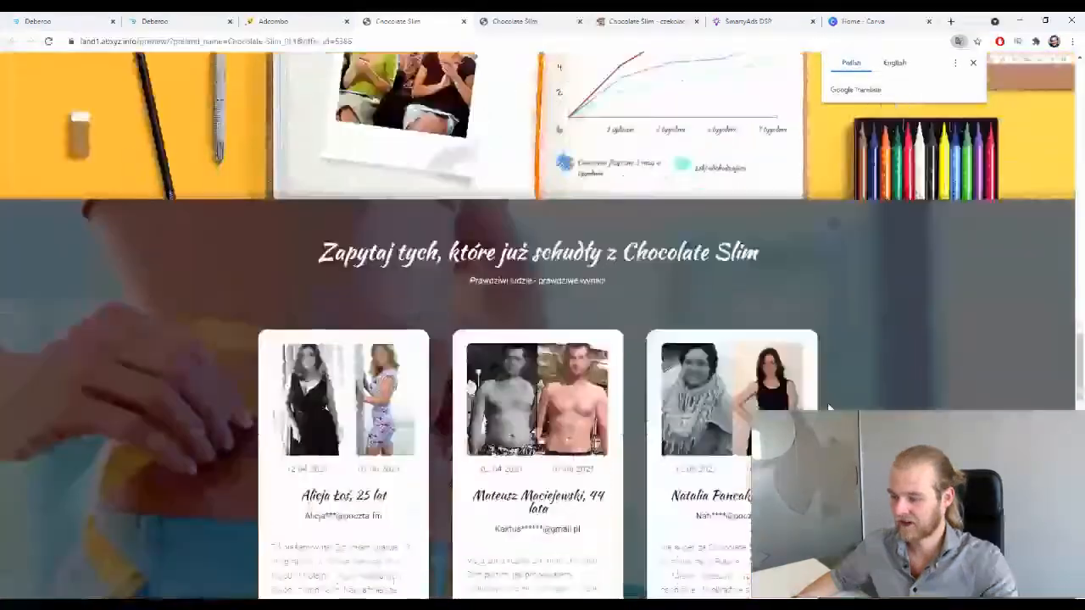
{"action": "scroll", "coordinate": [527, 485], "scroll_direction": "up", "scroll_amount": 15}
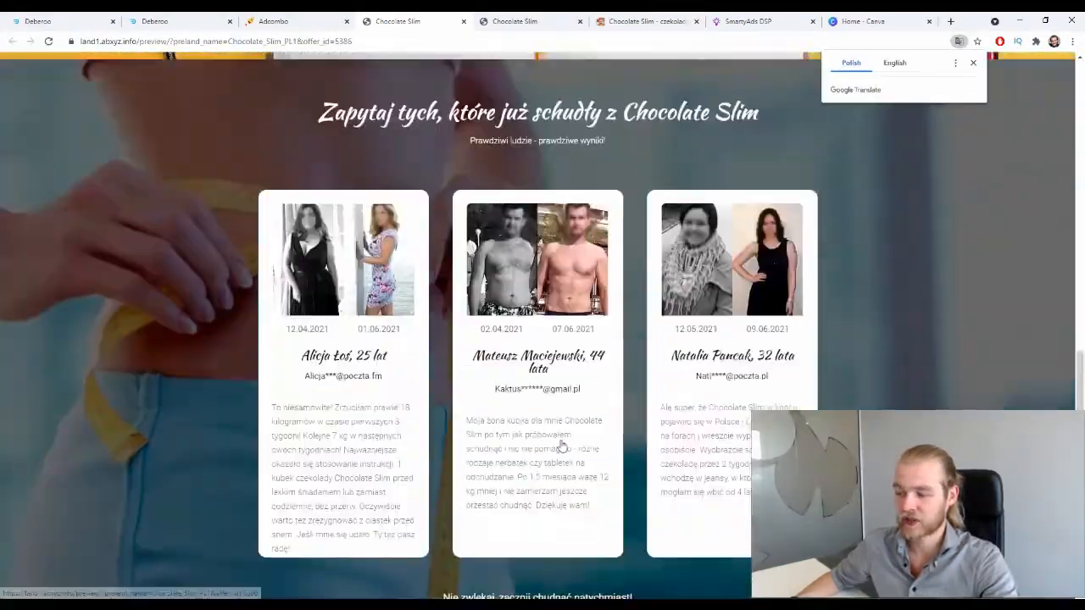
{"action": "scroll", "coordinate": [560, 446], "scroll_direction": "up", "scroll_amount": 15}
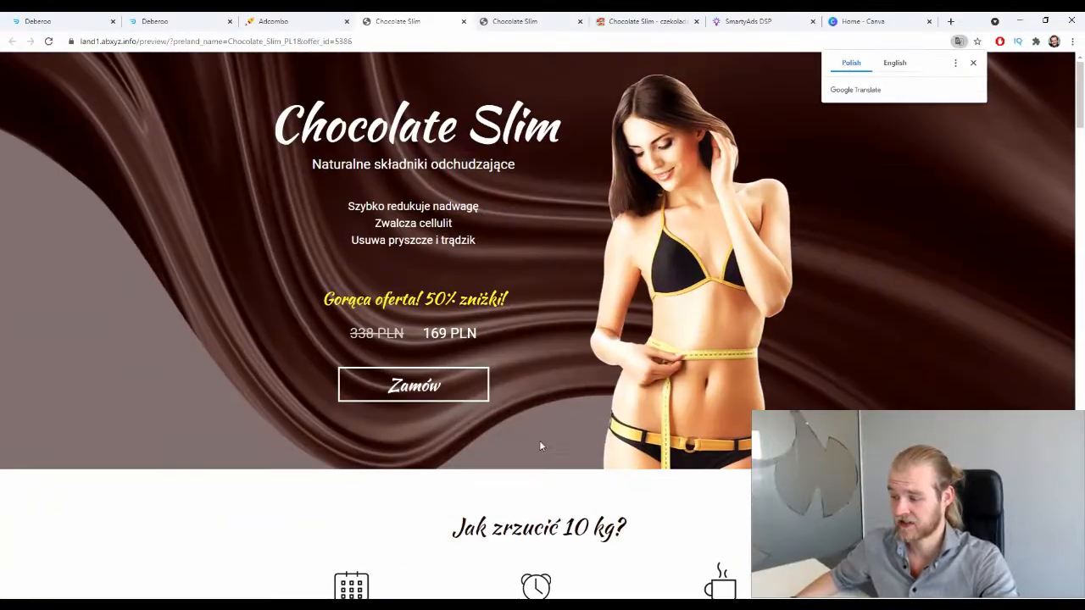
Return to the Adcombo offer and choose the [8603] Chocolate_Slim_PL landing with No prelanding for the tracking URL
{"action": "left_click", "coordinate": [272, 21]}
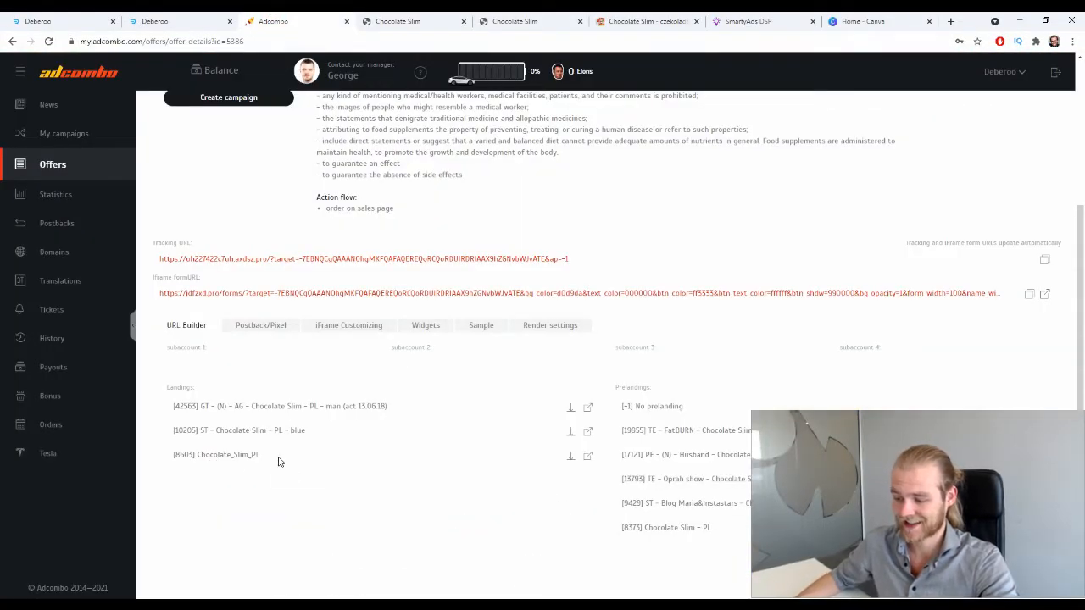
{"action": "left_click", "coordinate": [253, 460]}
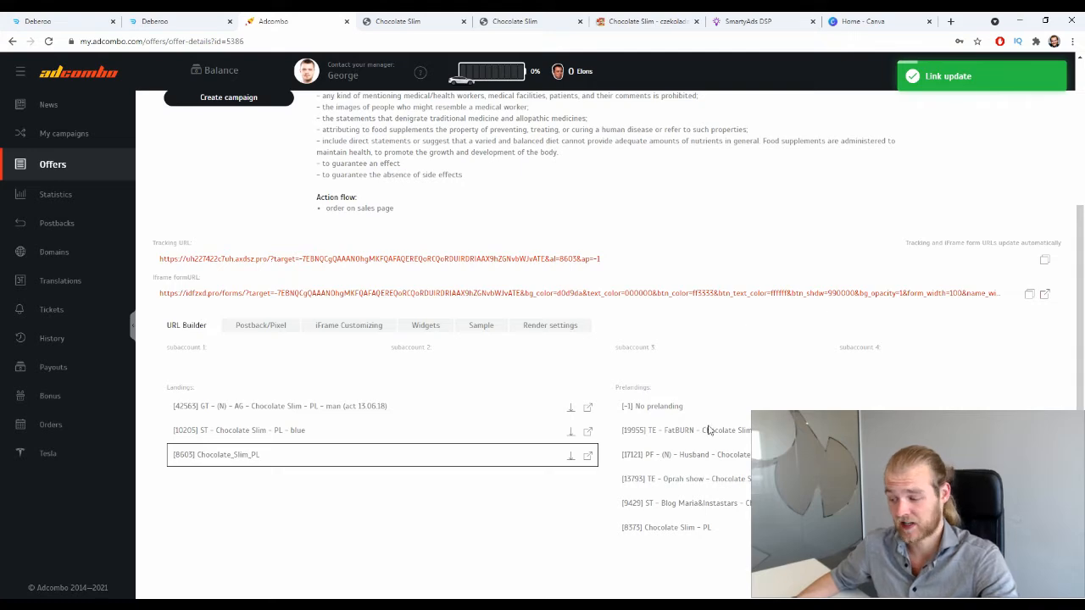
{"action": "left_click", "coordinate": [666, 406]}
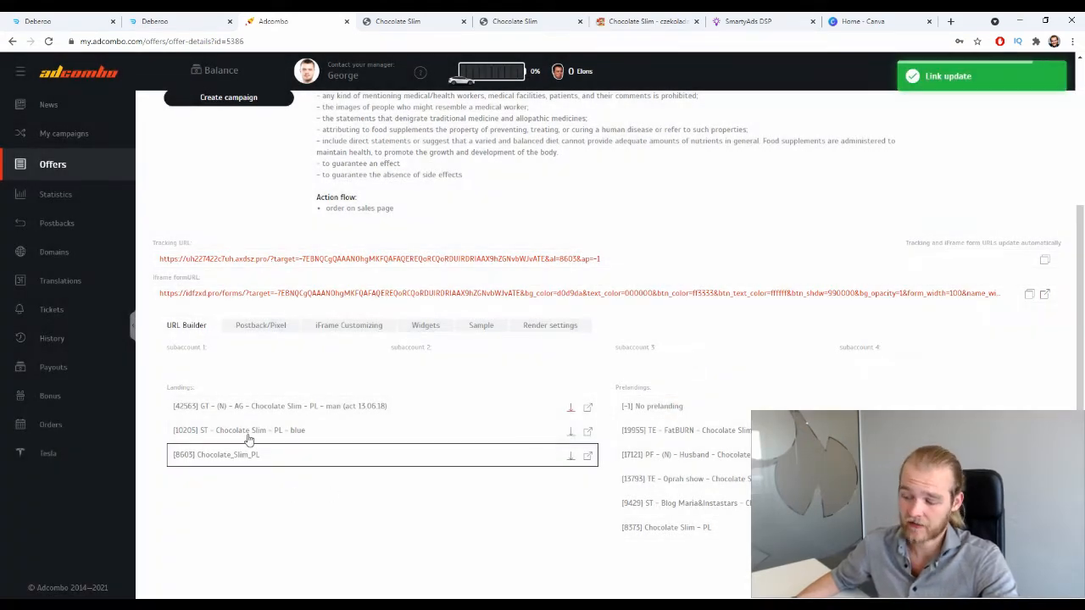
Try the [10205] blue and [42563] man landings, reselect [8603] Chocolate_Slim_PL with No prelanding, and mark the tracking URL
{"action": "left_click", "coordinate": [248, 431]}
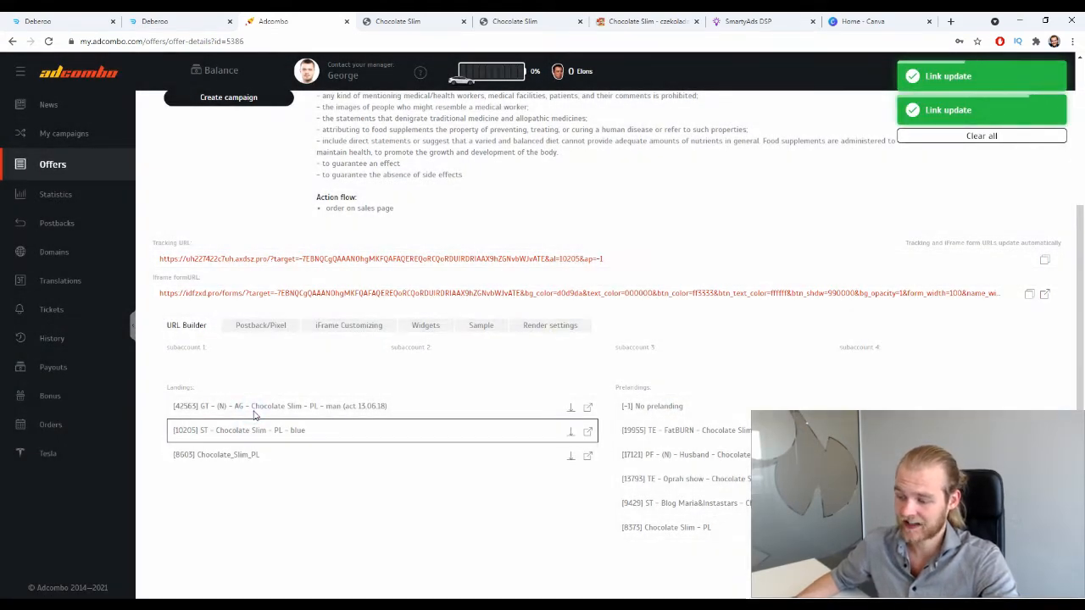
{"action": "left_click", "coordinate": [256, 409]}
{"action": "left_click", "coordinate": [258, 429]}
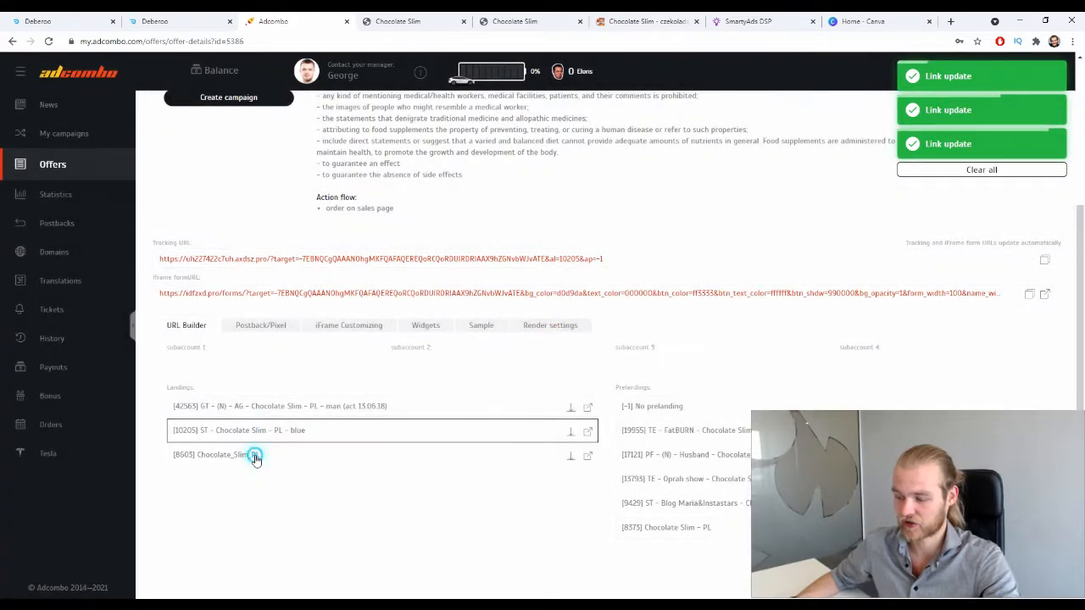
{"action": "left_click", "coordinate": [255, 456]}
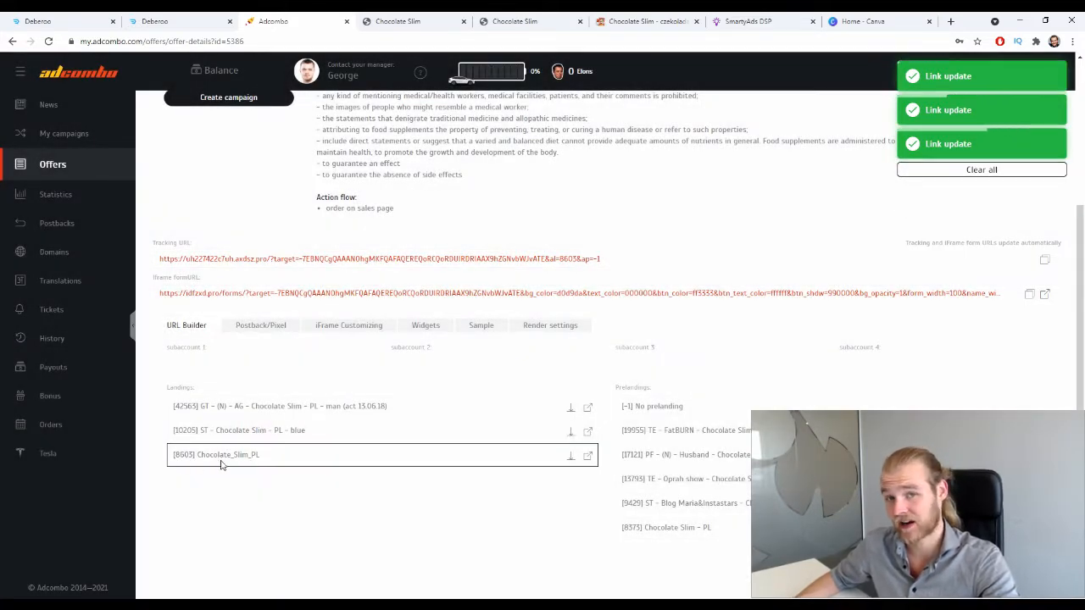
{"action": "left_click", "coordinate": [692, 405]}
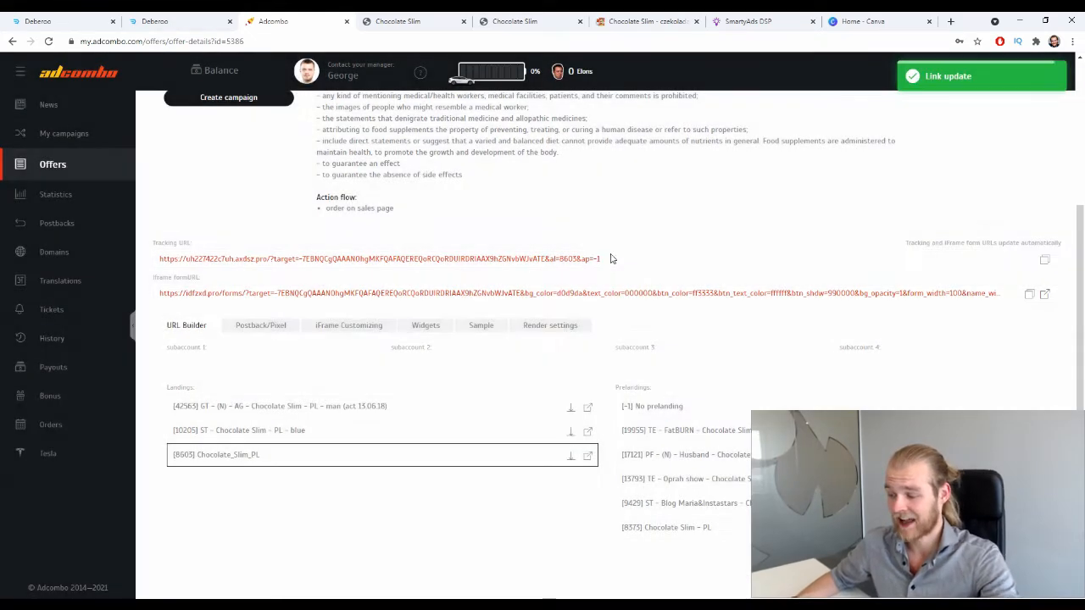
{"action": "left_click", "coordinate": [617, 259]}
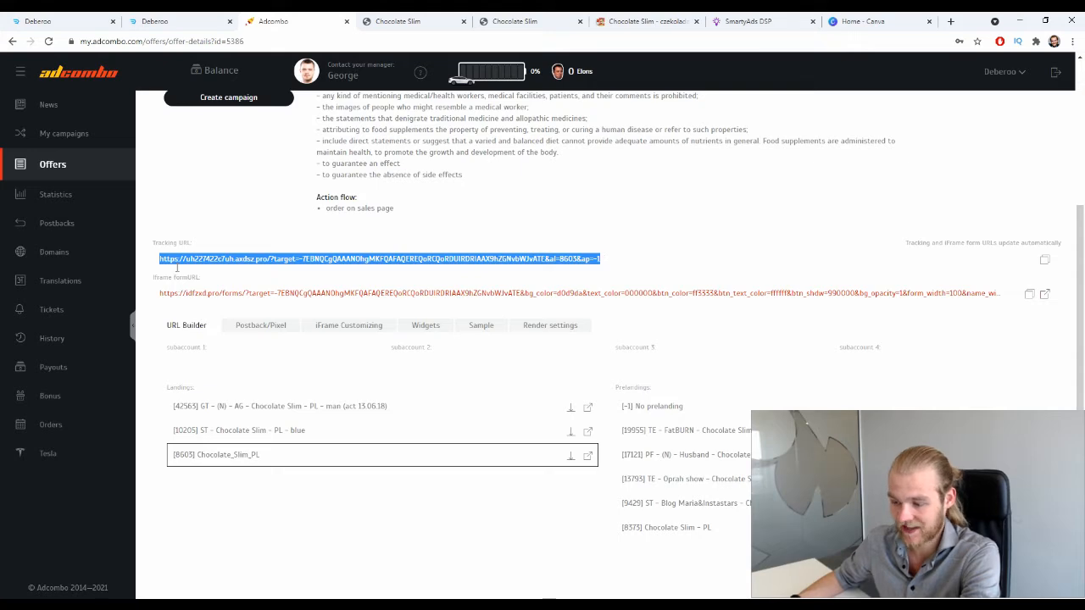
Compare the tracking URL for the other two landings, reselect [8603] Chocolate_Slim_PL, and select its tracking URL for use in Deberoo
{"action": "left_click", "coordinate": [279, 432]}
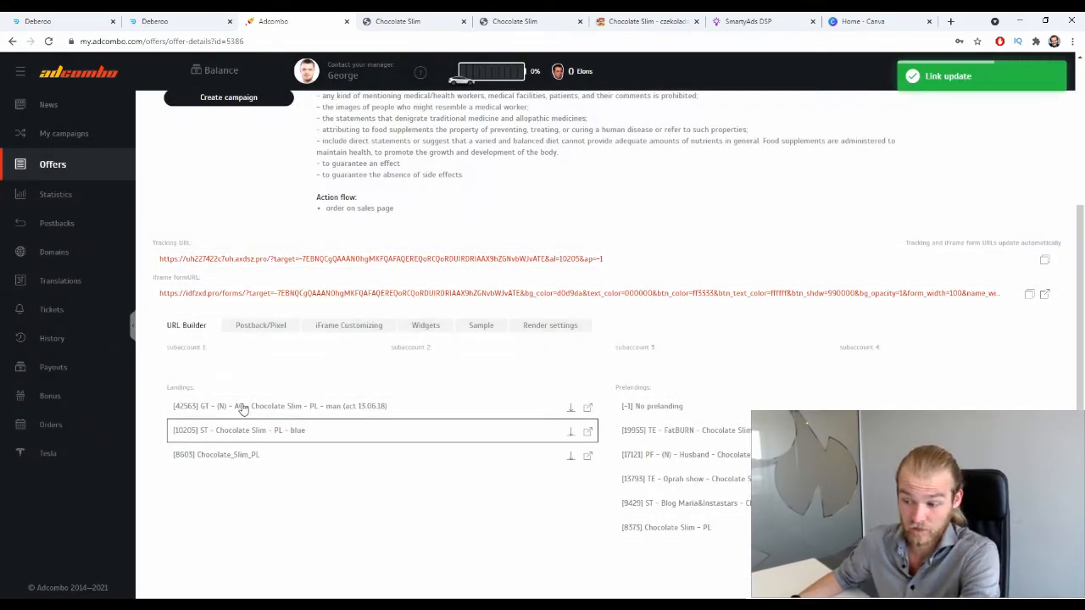
{"action": "left_click", "coordinate": [248, 409]}
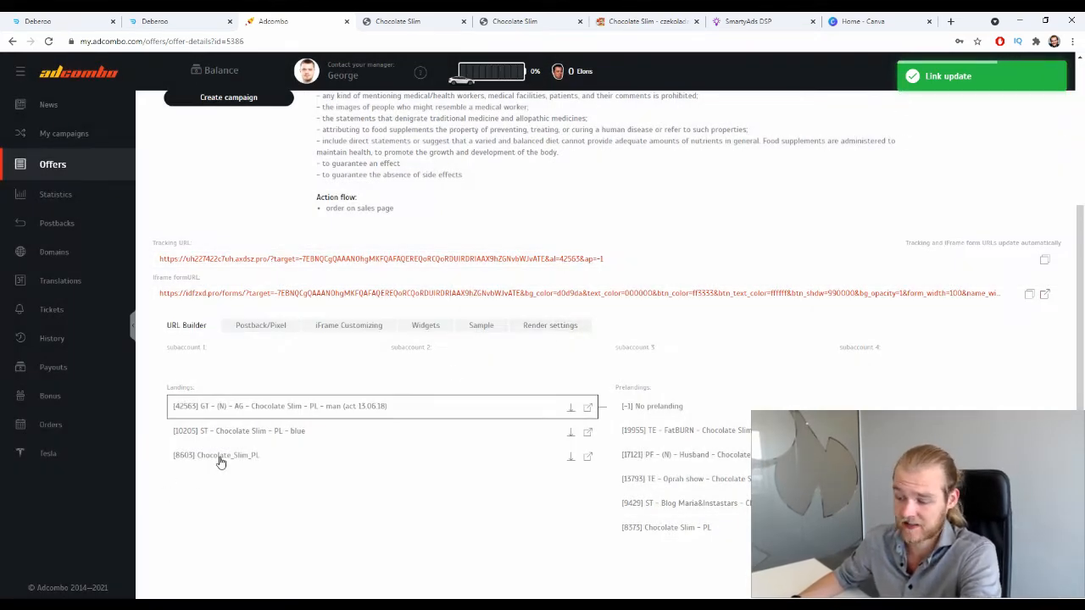
{"action": "left_click", "coordinate": [219, 458]}
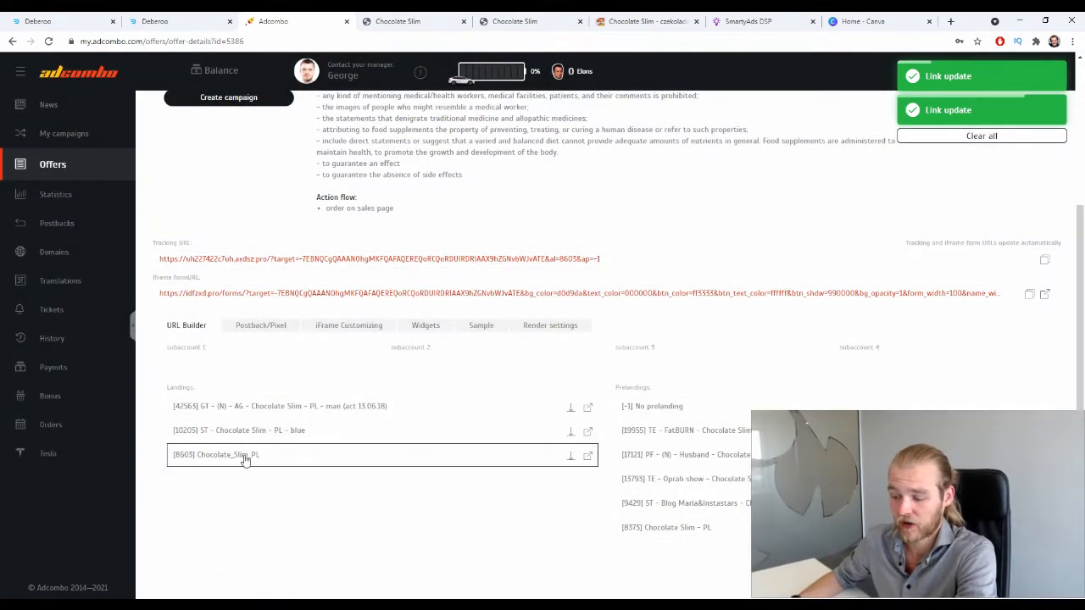
{"action": "left_click", "coordinate": [222, 455]}
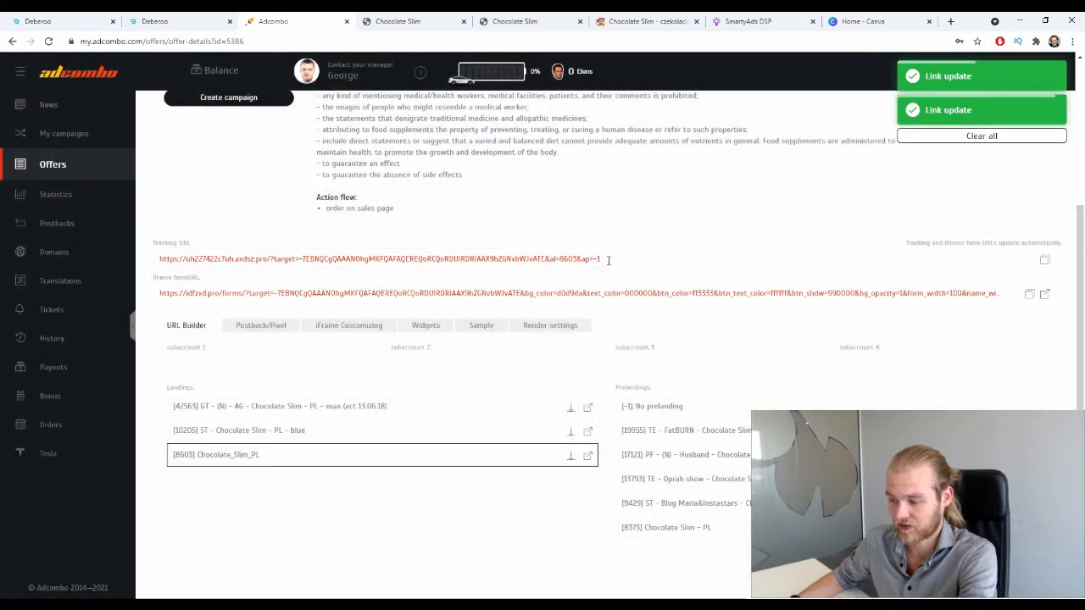
{"action": "triple_click", "coordinate": [603, 258]}
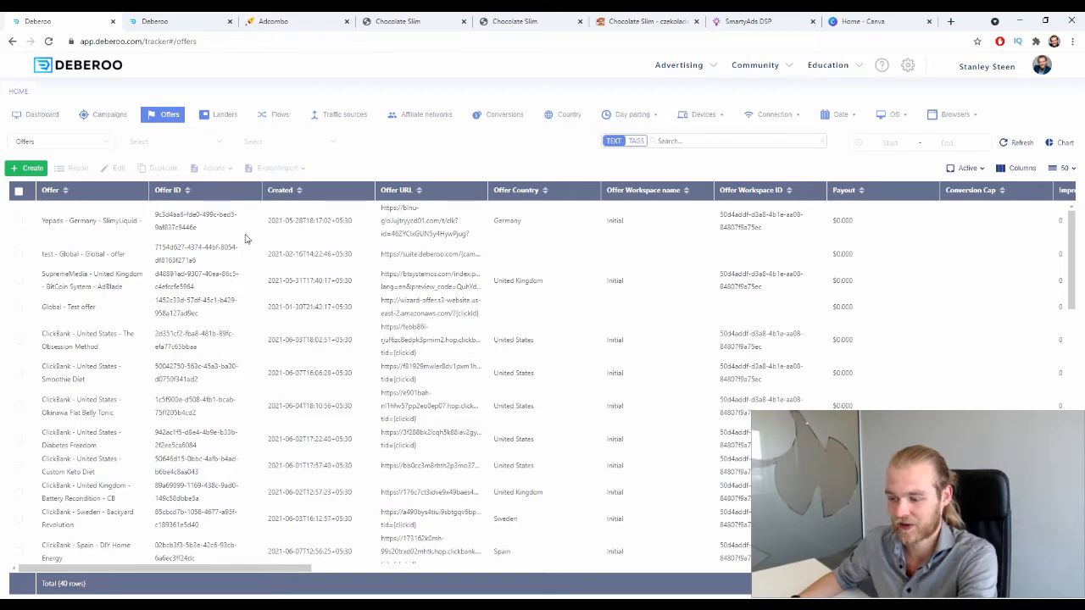
Start a new offer in the Initial workspace and assign it to the AdCombo affiliate network
{"action": "left_click", "coordinate": [36, 169]}
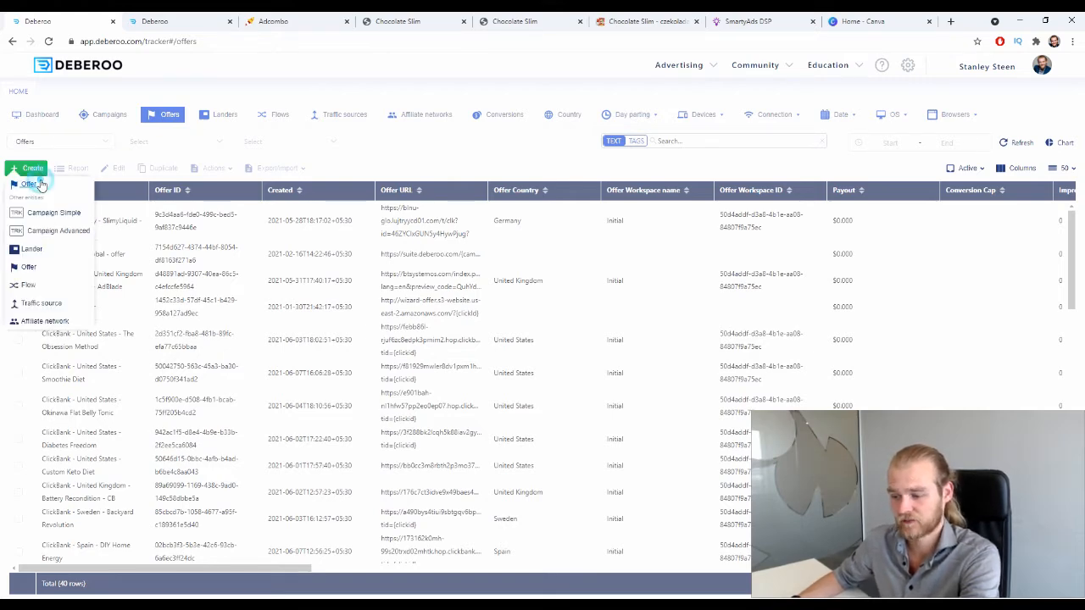
{"action": "left_click", "coordinate": [31, 184]}
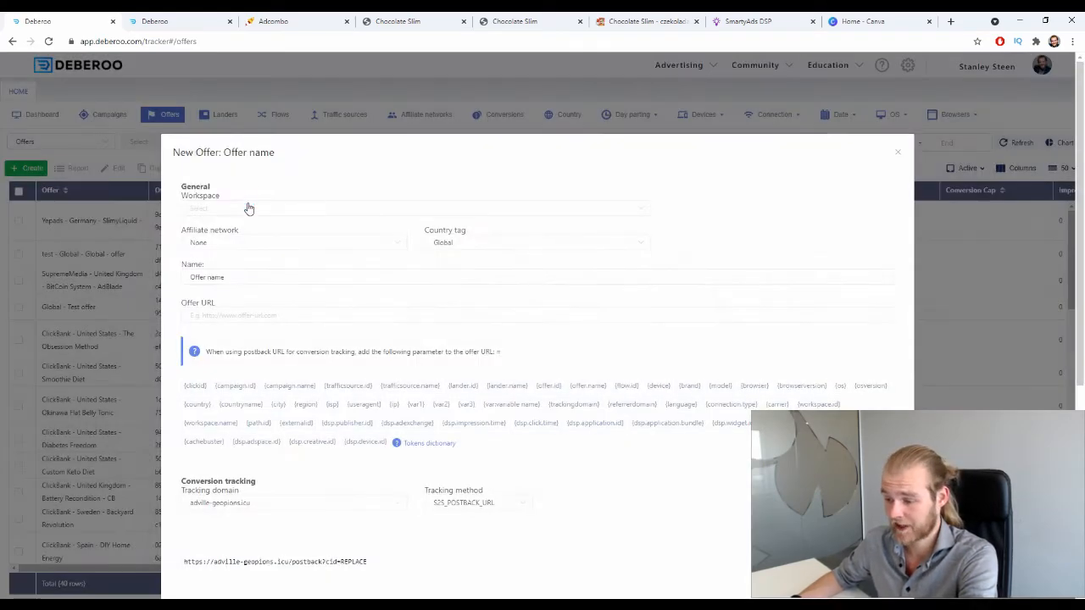
{"action": "left_click", "coordinate": [247, 209]}
{"action": "left_click", "coordinate": [247, 234]}
{"action": "left_click", "coordinate": [244, 244]}
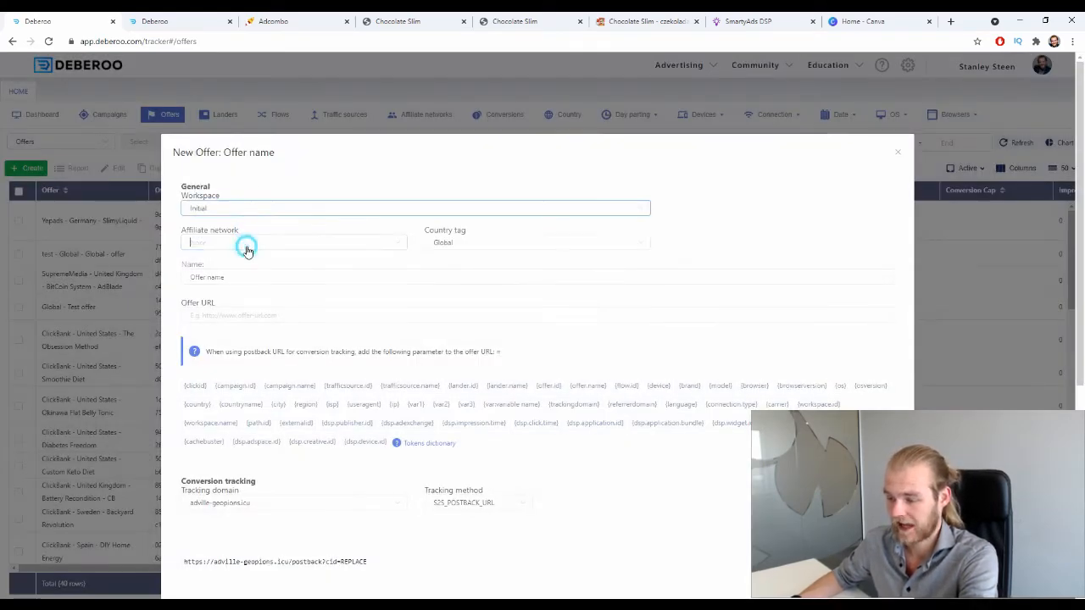
{"action": "left_click", "coordinate": [288, 288]}
Set the new offer's country tag to Poland and name it Chocolate Slim
{"action": "left_click", "coordinate": [532, 245]}
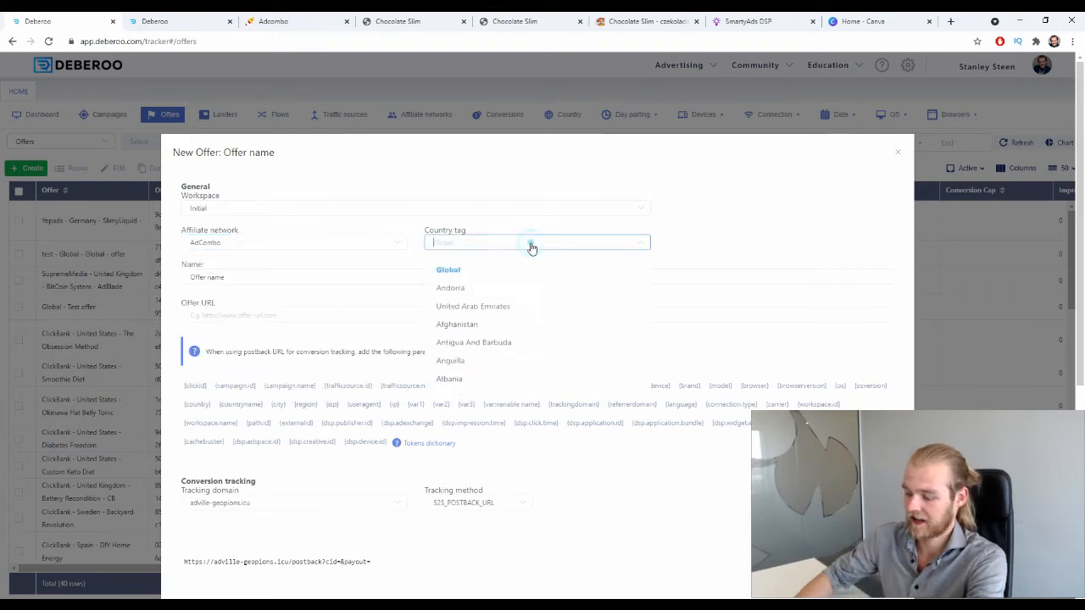
{"action": "type", "text": "po"}
{"action": "left_click", "coordinate": [477, 289]}
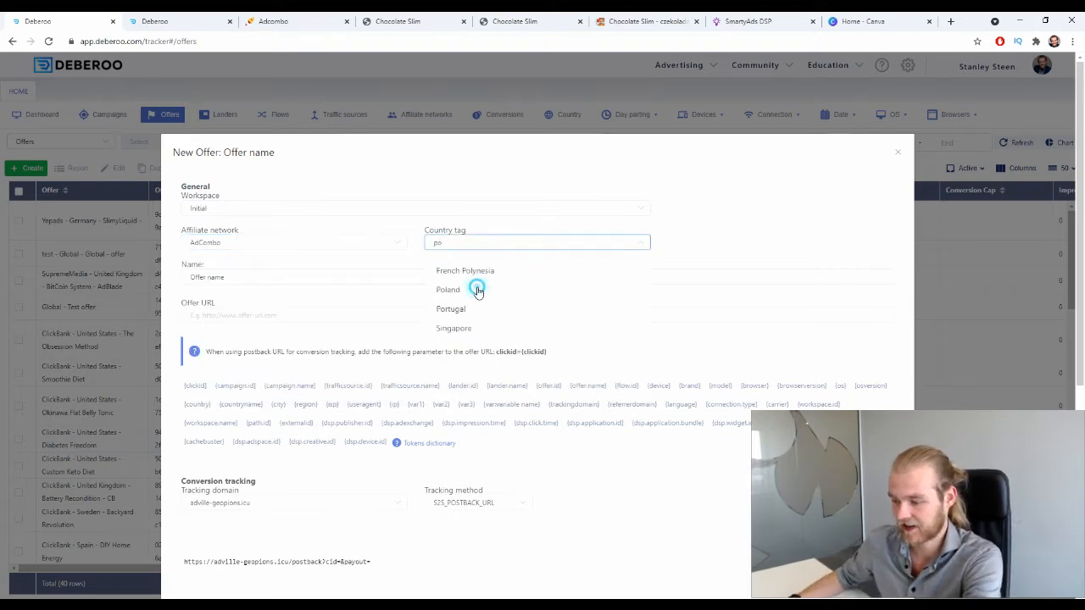
{"action": "left_click", "coordinate": [276, 277]}
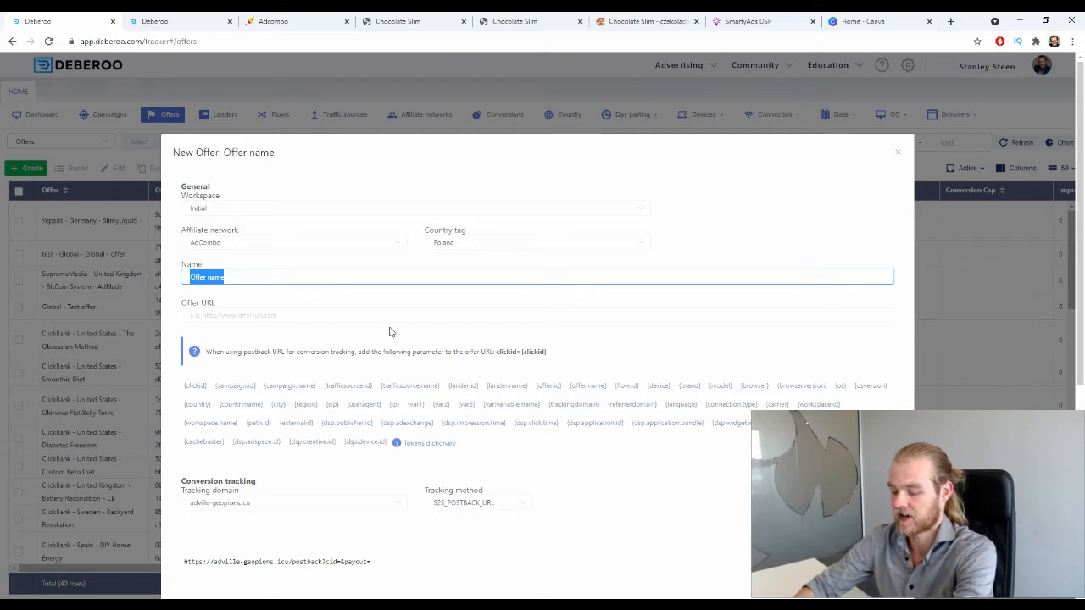
{"action": "type", "text": "Chocolate Slim"}
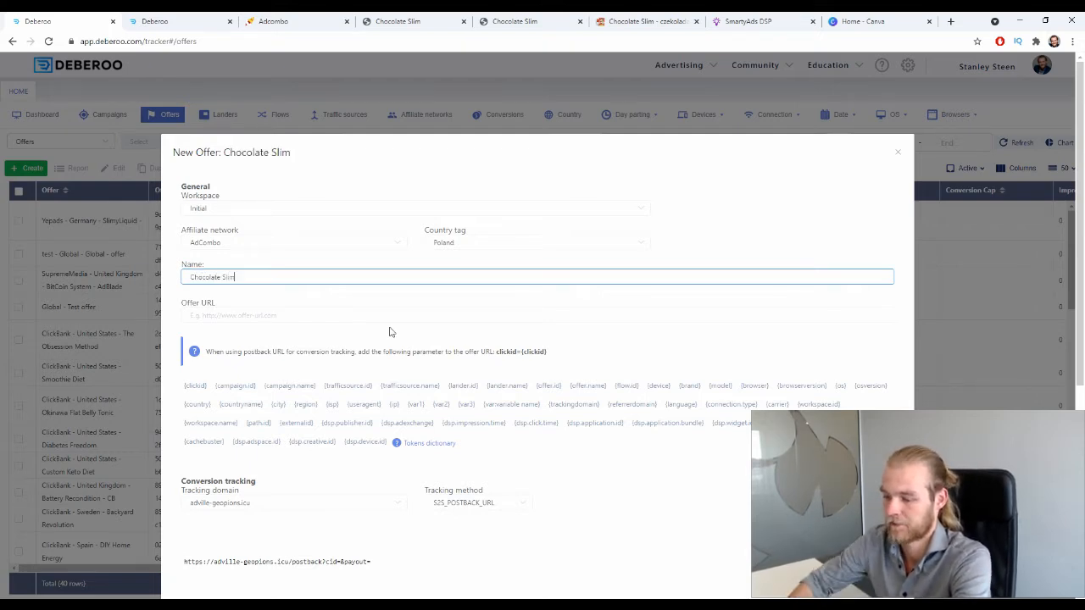
Enter the copied Adcombo tracking URL with the clickid={clickid} parameter appended as the offer URL, and close the offer form
{"action": "left_click", "coordinate": [242, 313]}
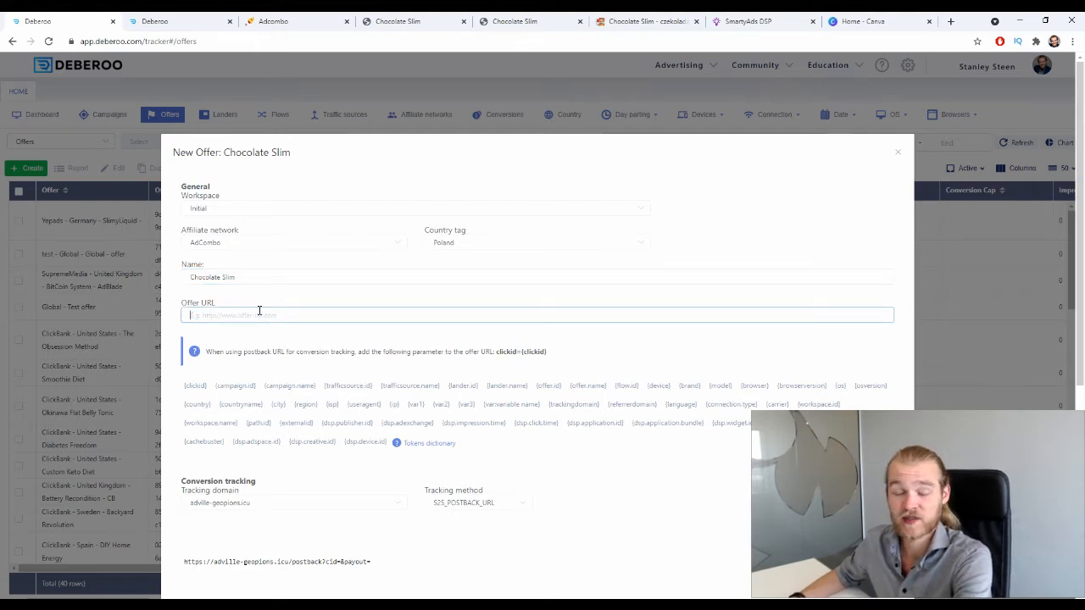
{"action": "type", "text": "https://uh227422c7uh.addsz.pro/?target=-7EBNQCgQAAANChgMKFQAFAQEREQoRCQoRDUIRDRIAAX9hZGNvbWJvATE&al=8603&ap=-1"}
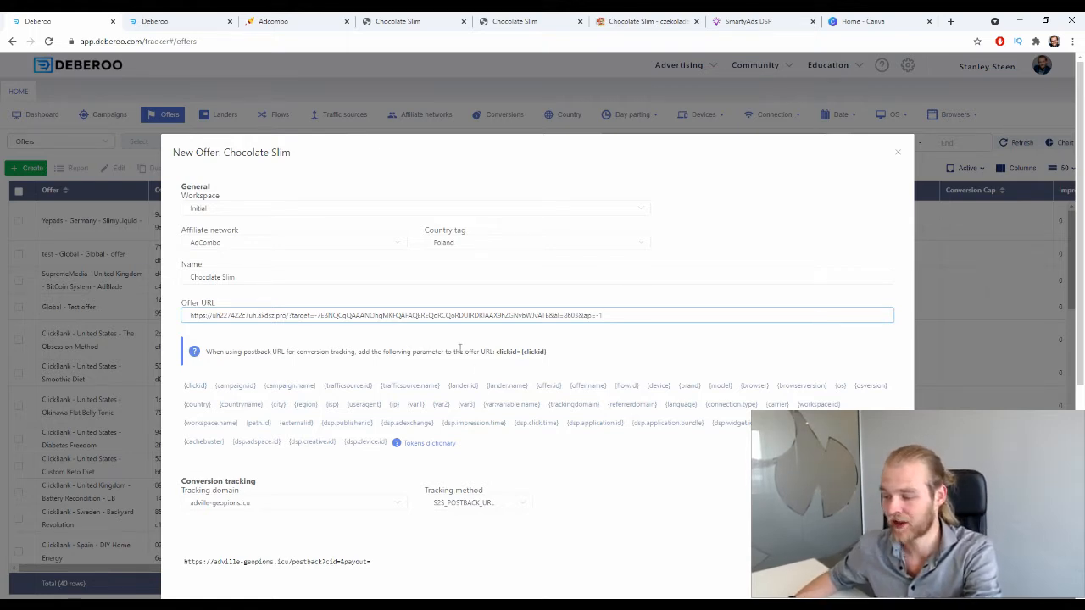
{"action": "left_click_drag", "start_coordinate": [548, 352], "coordinate": [500, 362]}
{"action": "key", "text": "ctrl+c"}
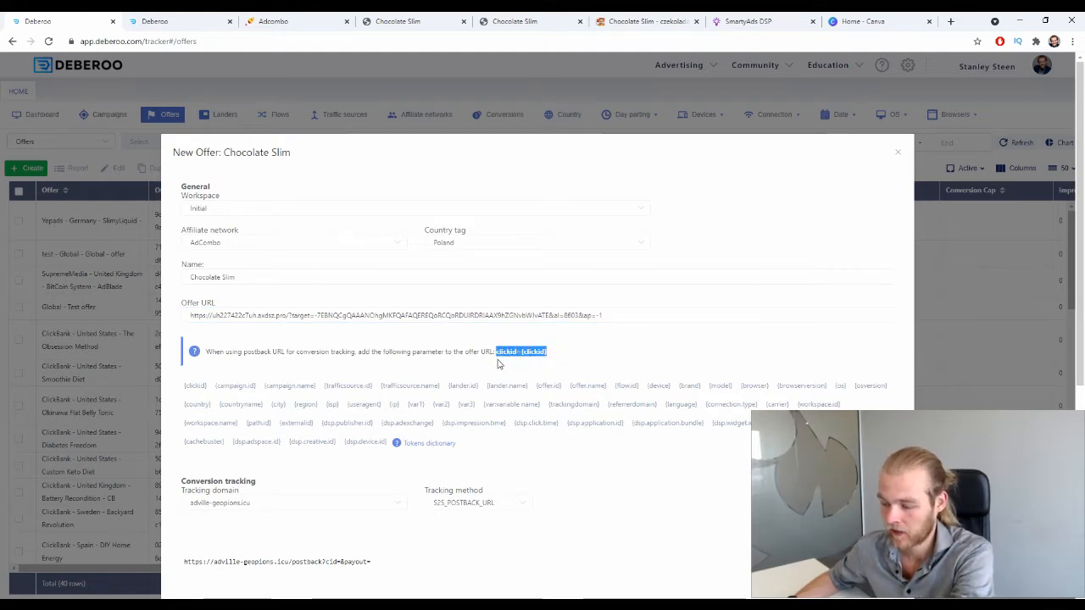
{"action": "left_click", "coordinate": [658, 316]}
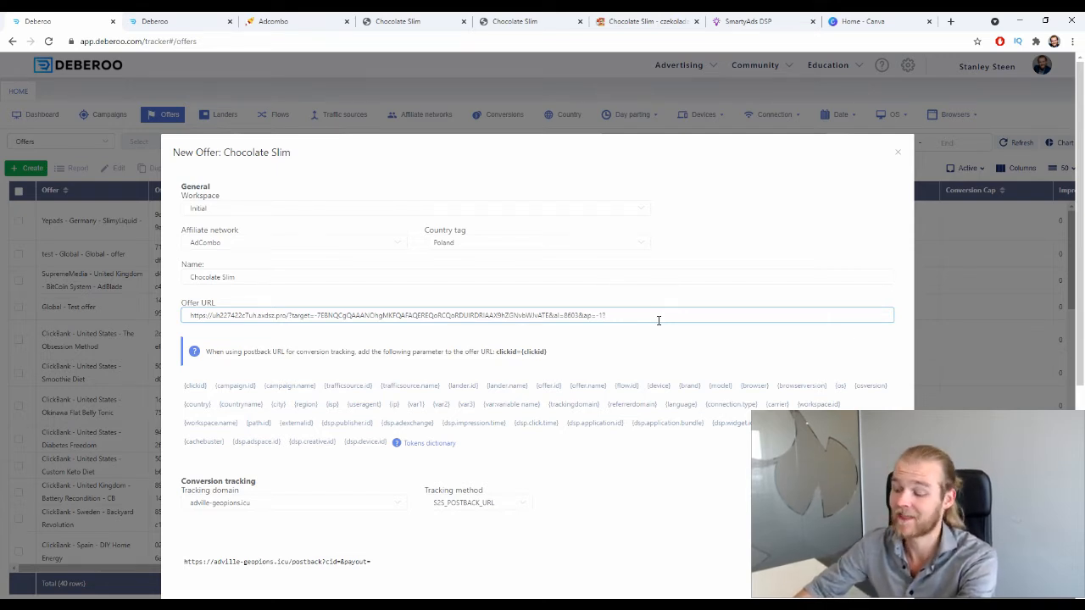
{"action": "type", "text": "&"}
{"action": "key", "text": "ctrl+v"}
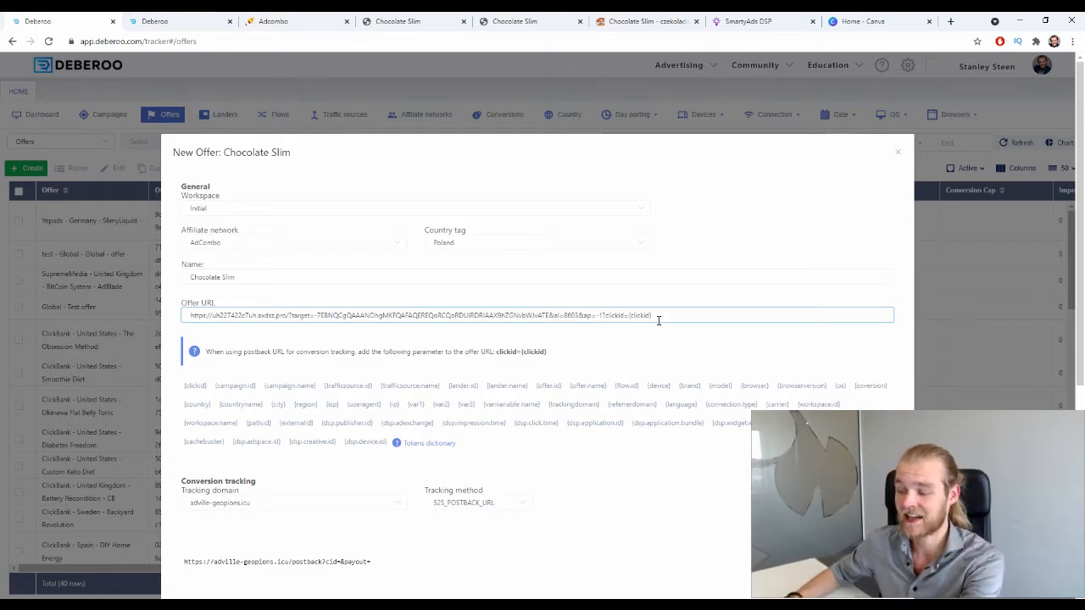
{"action": "scroll", "coordinate": [428, 346], "scroll_direction": "down", "scroll_amount": 4}
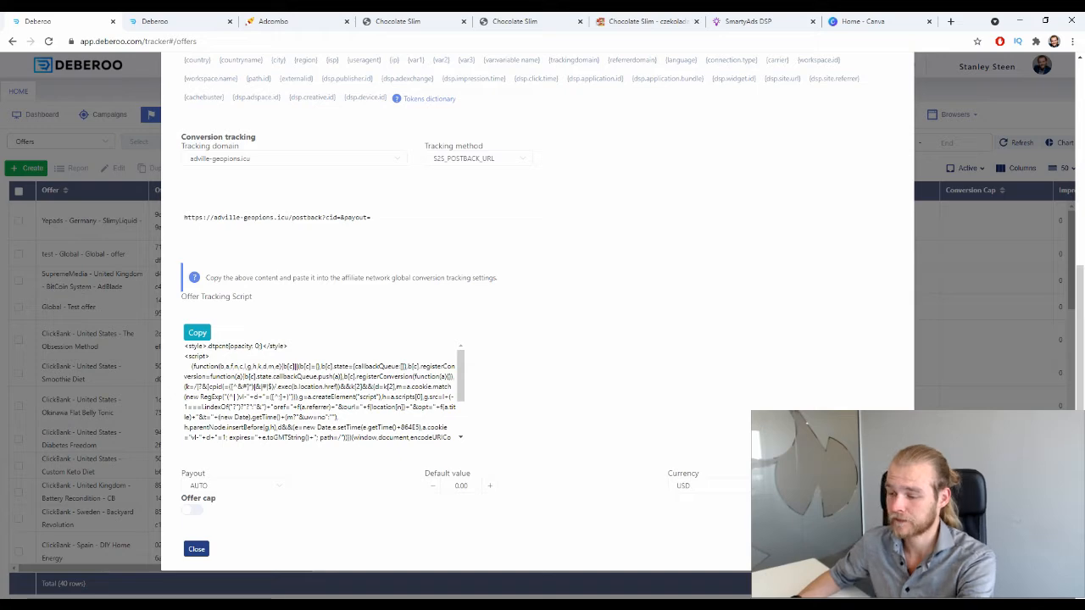
{"action": "left_click", "coordinate": [197, 550]}
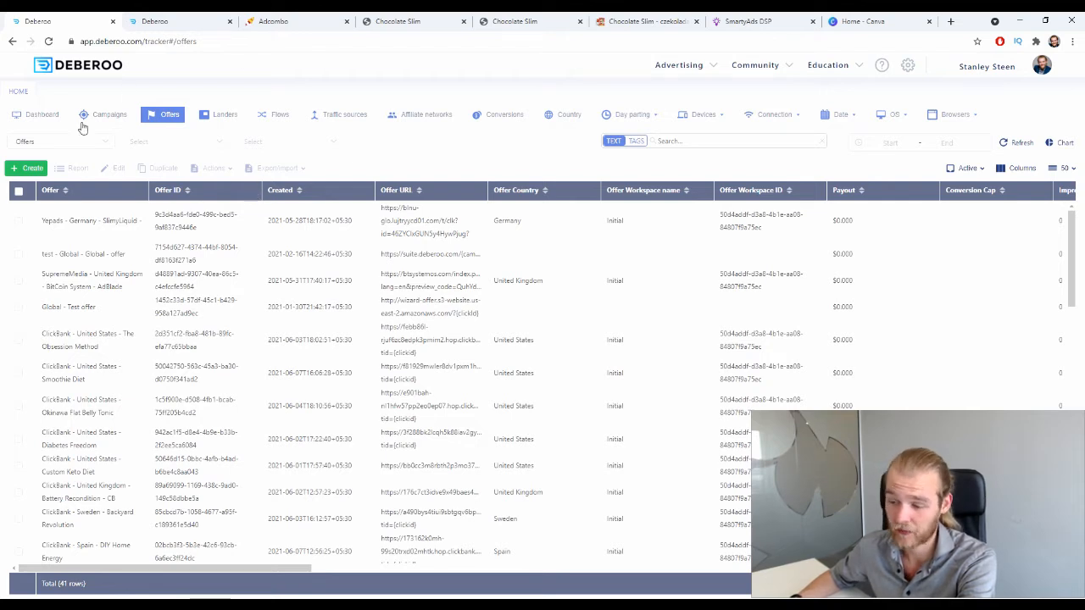
Open the list of landers in Deberoo, and switch back to the Adcombo offer page
{"action": "left_click", "coordinate": [33, 168]}
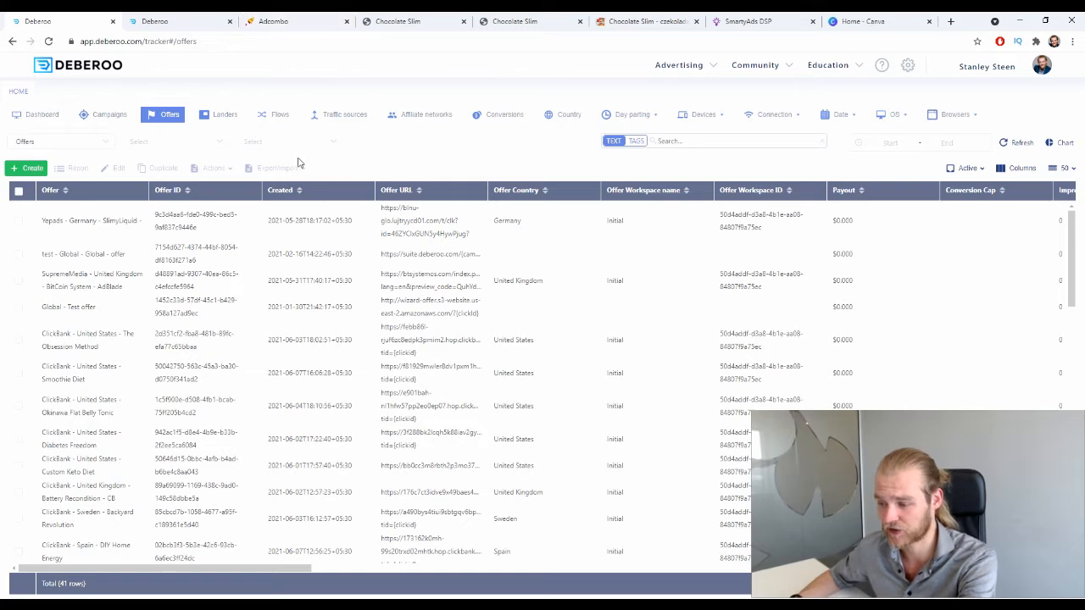
{"action": "left_click", "coordinate": [222, 114]}
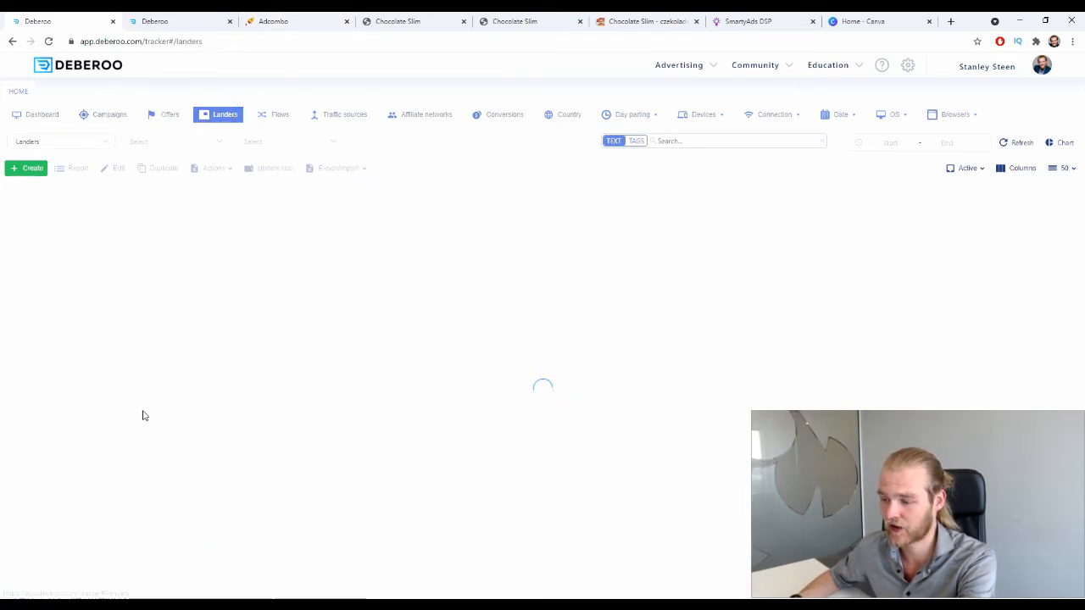
{"action": "left_click", "coordinate": [202, 18]}
{"action": "left_click", "coordinate": [269, 22]}
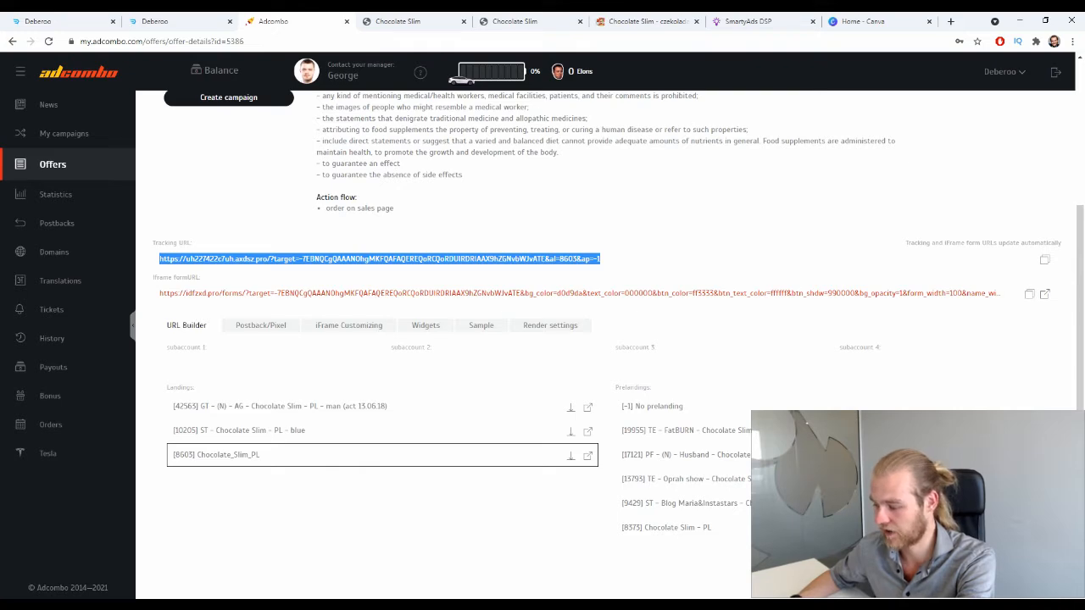
Open previews of the Adcombo offer's five prelandings: [19955] FatBURN, [17121] Husband, [13793] Oprah show, [9429] Blog and [8373] Chocolate Slim - PL
{"action": "left_click", "coordinate": [1036, 431]}
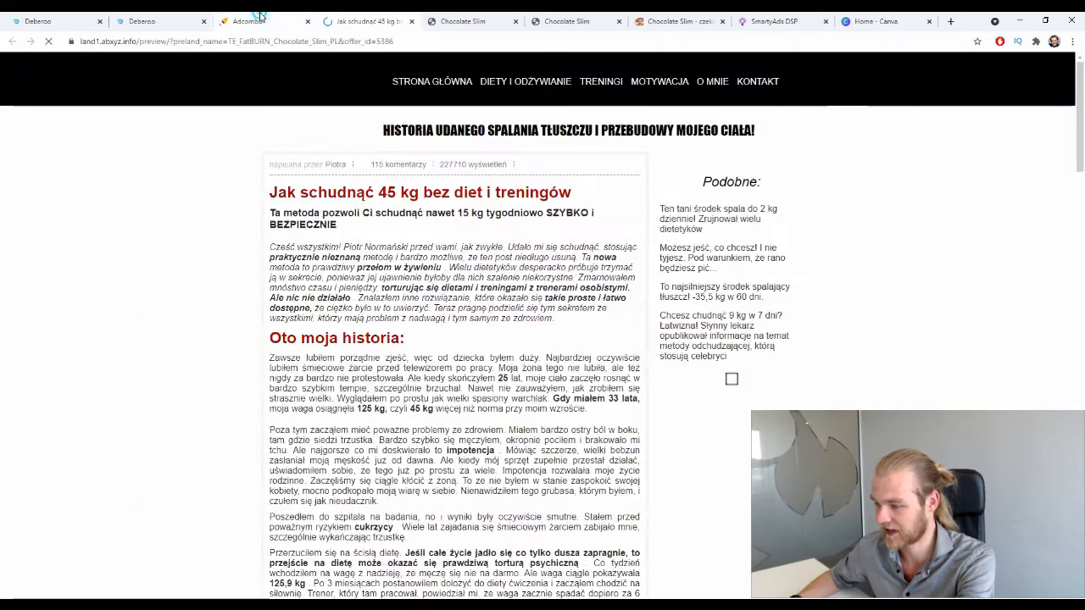
{"action": "left_click", "coordinate": [259, 17]}
{"action": "left_click", "coordinate": [1035, 455]}
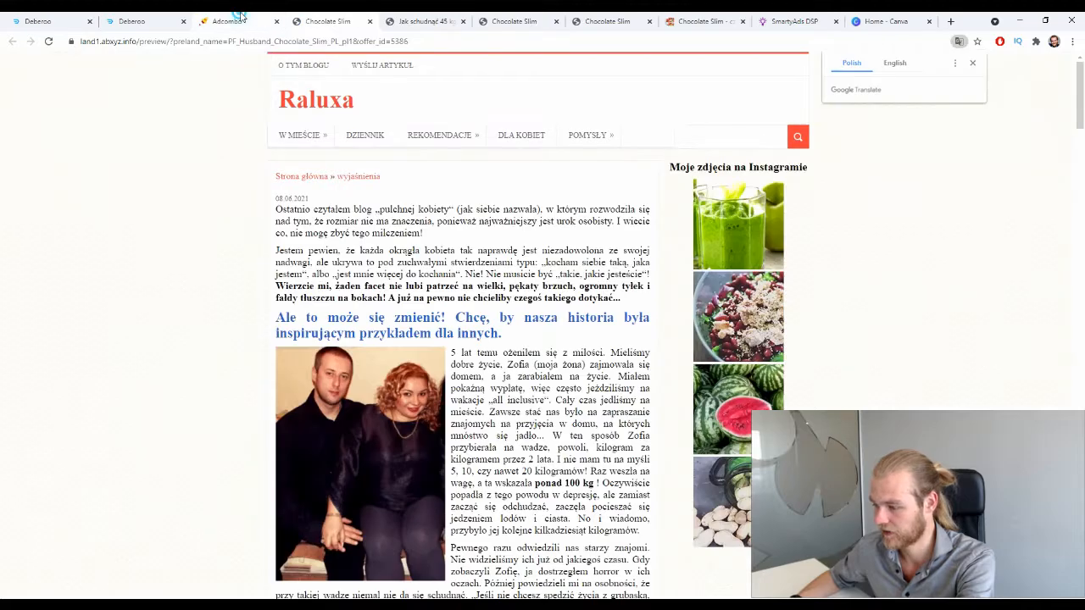
{"action": "left_click", "coordinate": [238, 21]}
{"action": "left_click", "coordinate": [1035, 479]}
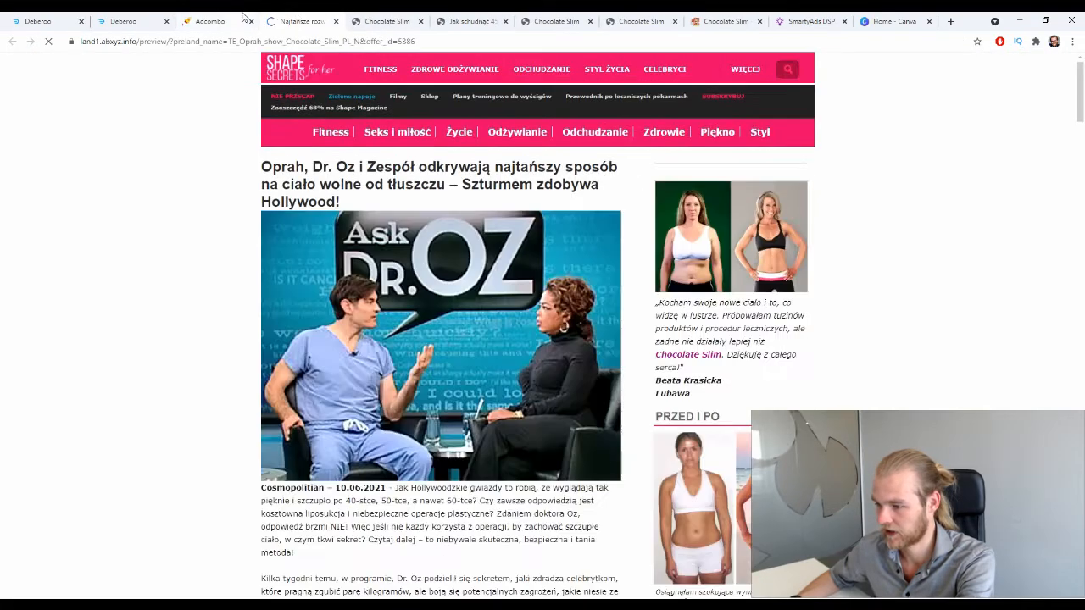
{"action": "left_click", "coordinate": [211, 21]}
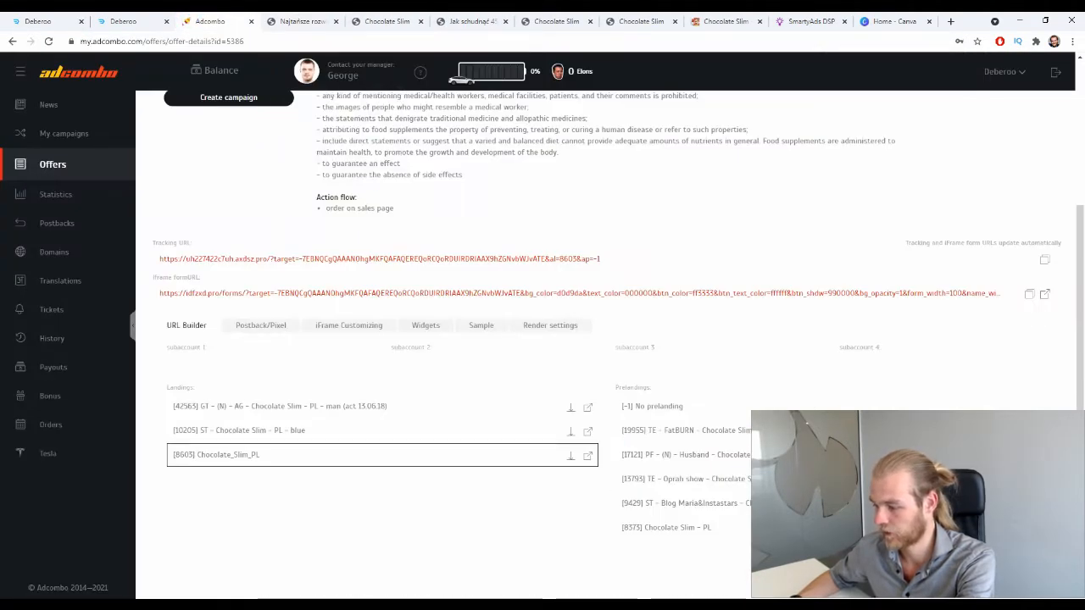
{"action": "left_click", "coordinate": [1036, 502]}
{"action": "left_click", "coordinate": [200, 21]}
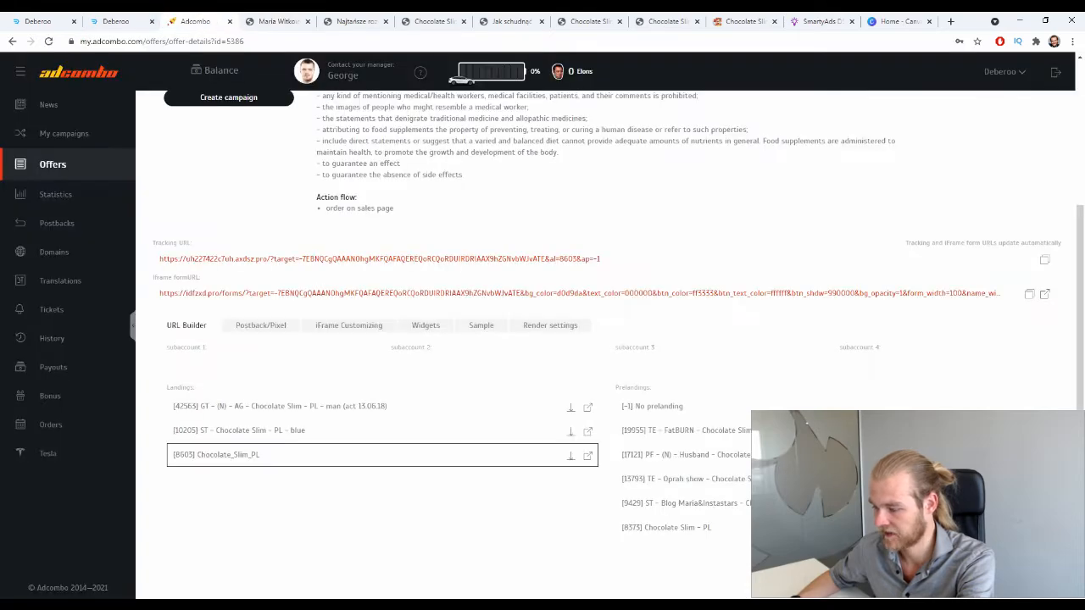
{"action": "left_click", "coordinate": [1035, 528]}
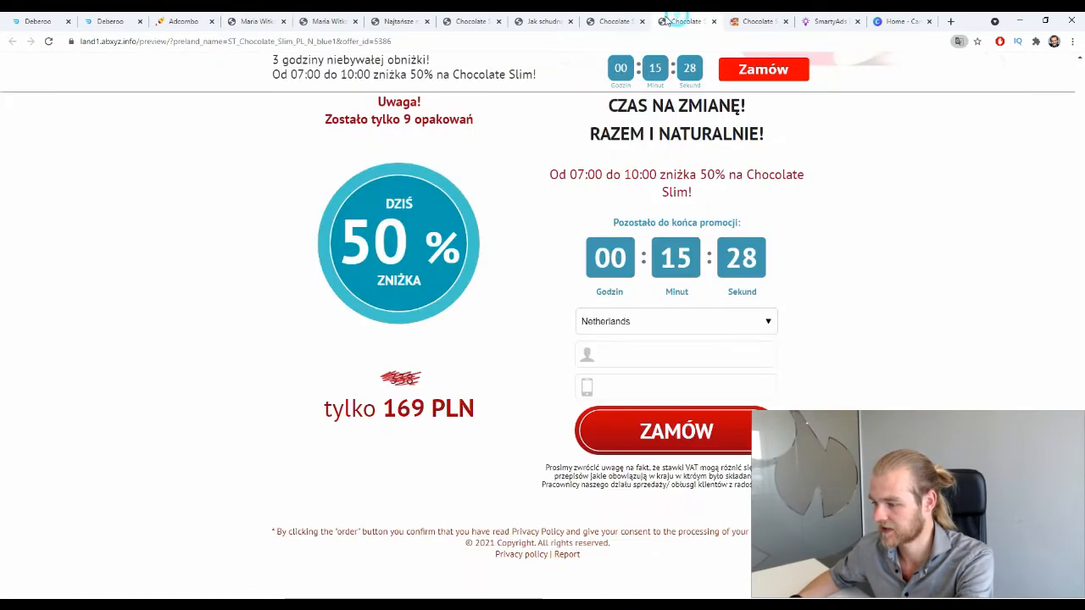
Close the three Chocolate Slim landing page previews, keeping the prelanding previews open
{"action": "left_click", "coordinate": [702, 23]}
{"action": "left_click", "coordinate": [713, 22]}
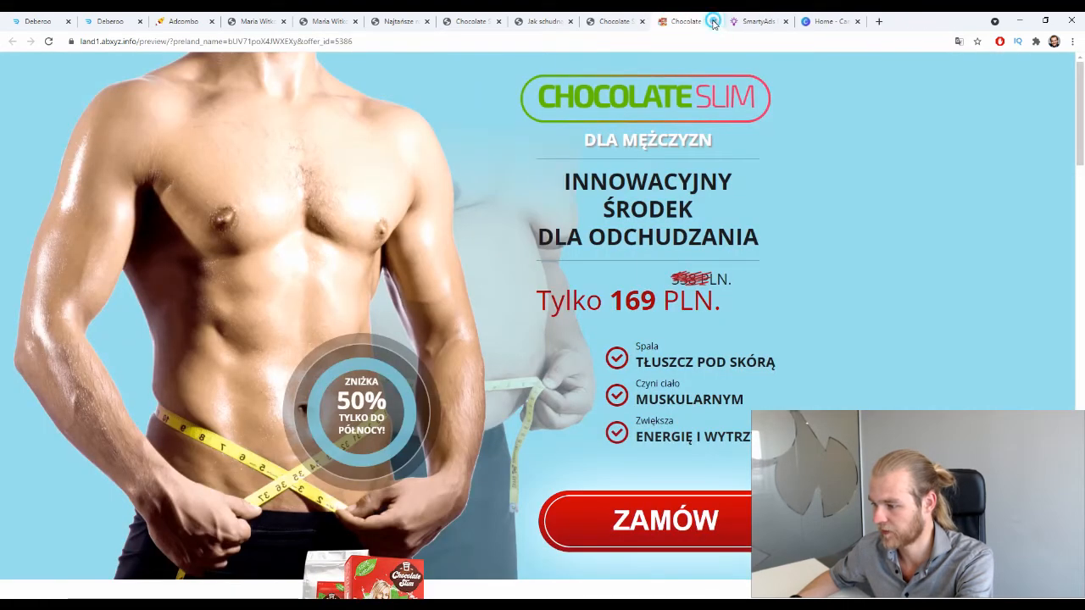
{"action": "left_click", "coordinate": [713, 21]}
{"action": "left_click", "coordinate": [627, 21]}
{"action": "left_click", "coordinate": [642, 21]}
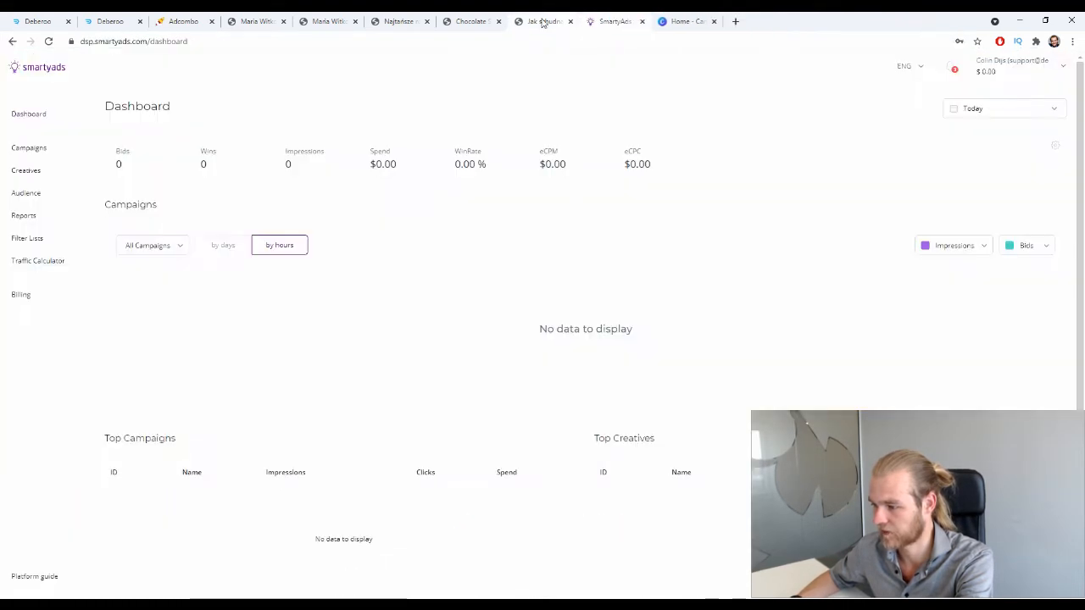
Examine the FatBURN, Husband and Oprah show prelandings, reading through the Oprah show article's photos and day-by-day results
{"action": "left_click", "coordinate": [542, 21]}
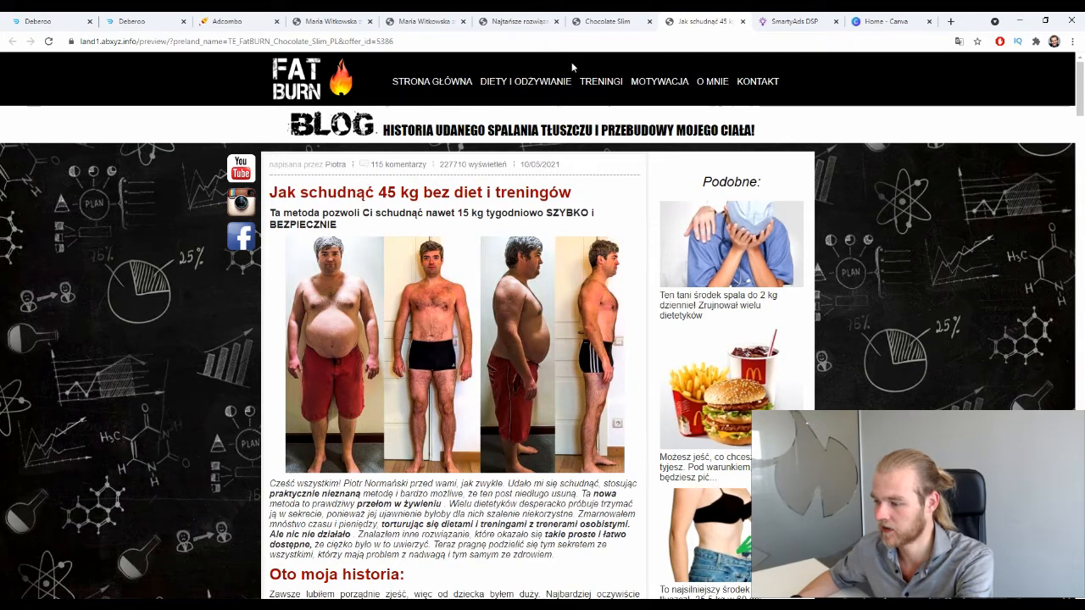
{"action": "left_click", "coordinate": [582, 18]}
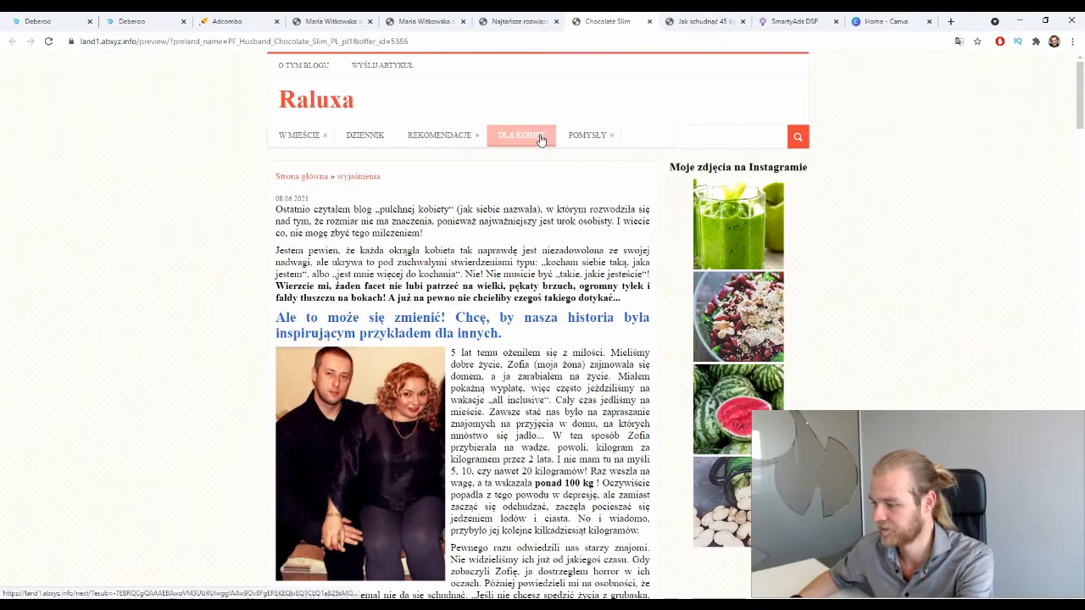
{"action": "left_click", "coordinate": [522, 22]}
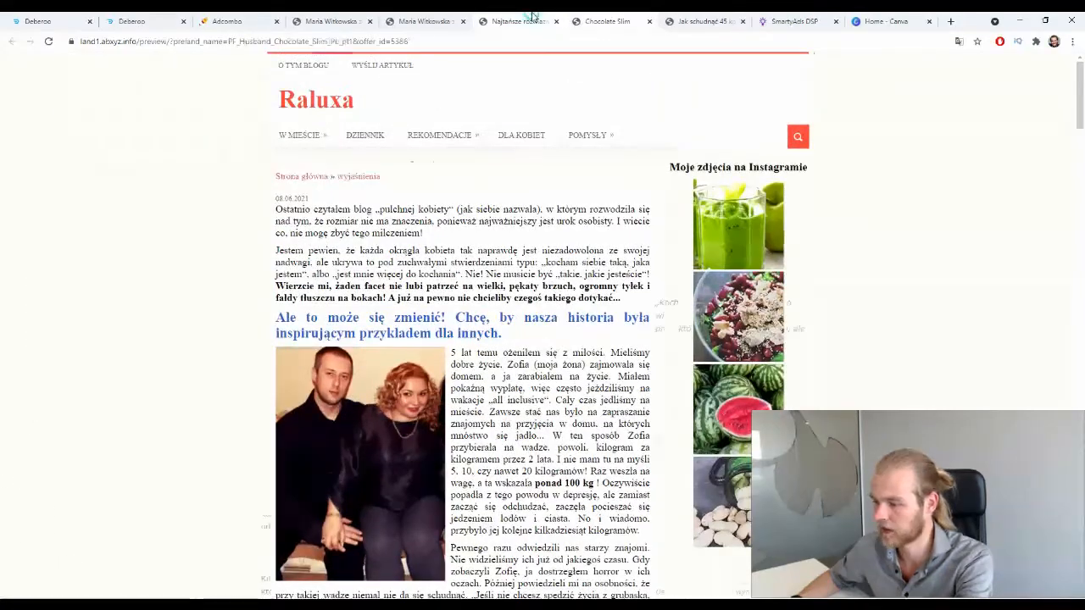
{"action": "scroll", "coordinate": [488, 322], "scroll_direction": "down", "scroll_amount": 10}
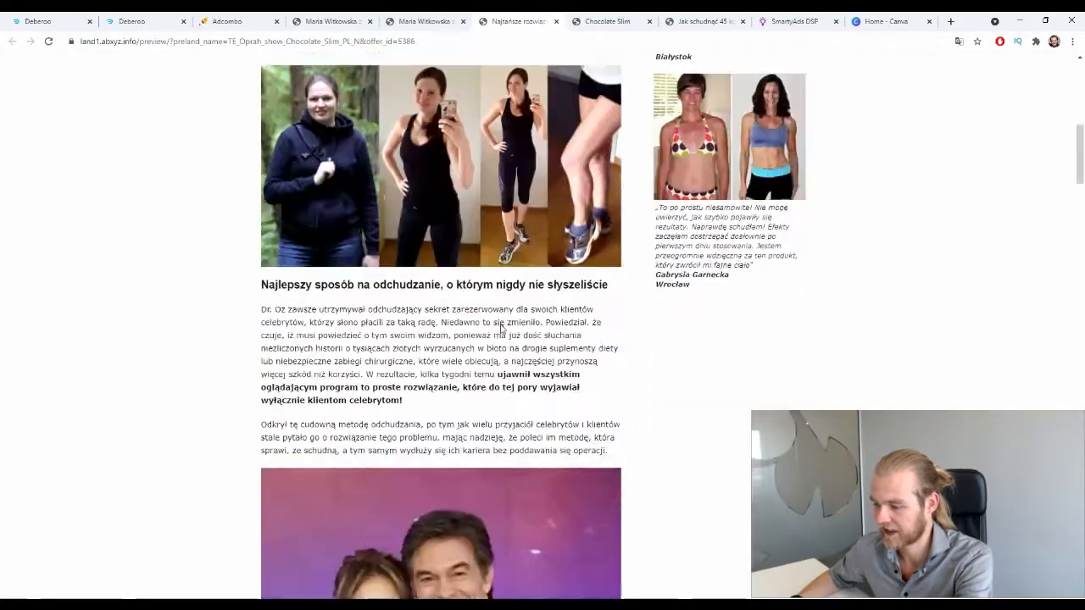
{"action": "scroll", "coordinate": [494, 326], "scroll_direction": "down", "scroll_amount": 20}
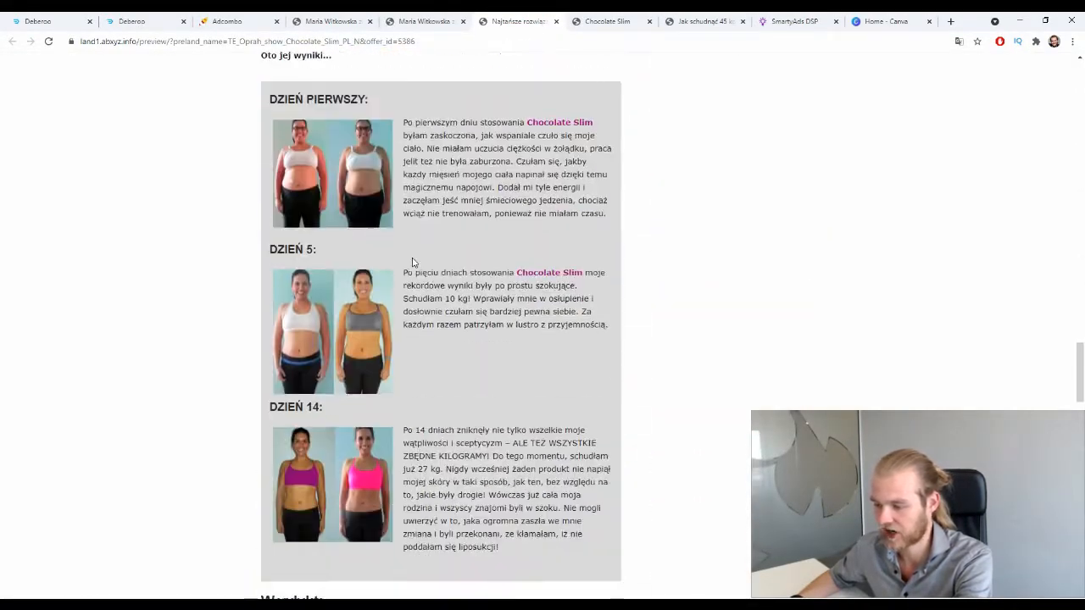
{"action": "scroll", "coordinate": [418, 243], "scroll_direction": "up", "scroll_amount": 20}
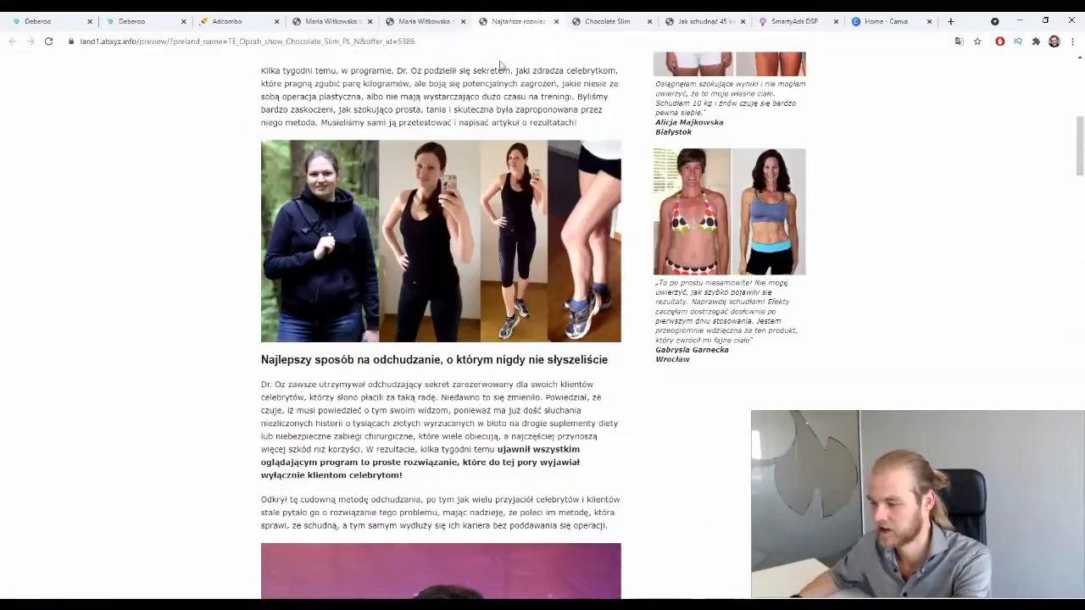
Compare the two weight-loss blog prelanding previews and close the duplicate
{"action": "left_click", "coordinate": [348, 18]}
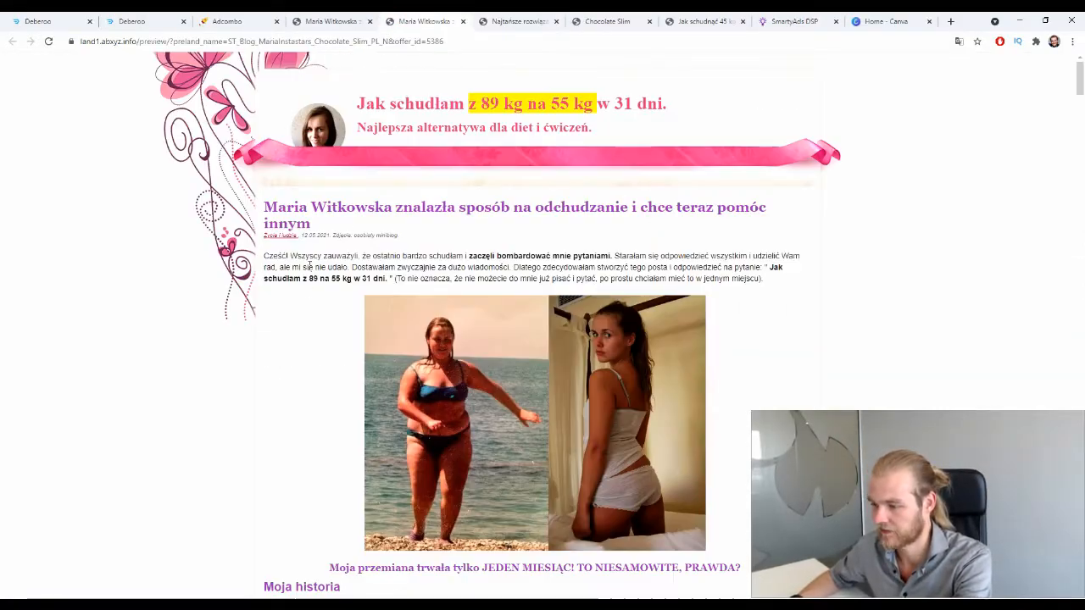
{"action": "left_click", "coordinate": [424, 21]}
{"action": "left_click", "coordinate": [462, 21]}
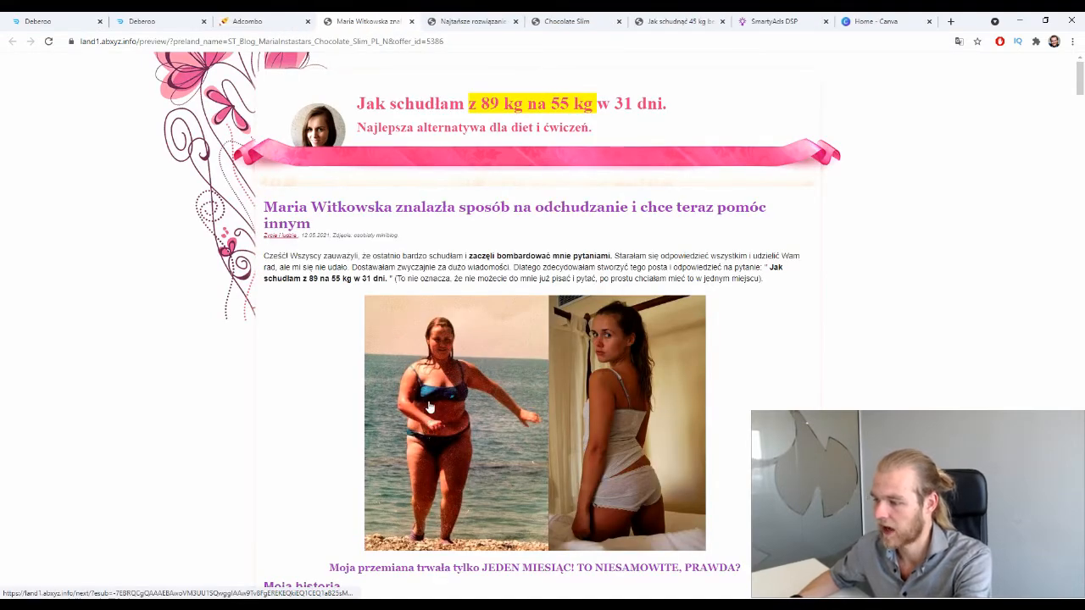
Review the Oprah show, Husband and FatBURN prelandings again to compare their opening sections
{"action": "left_click", "coordinate": [509, 19]}
{"action": "scroll", "coordinate": [374, 299], "scroll_direction": "up", "scroll_amount": 6}
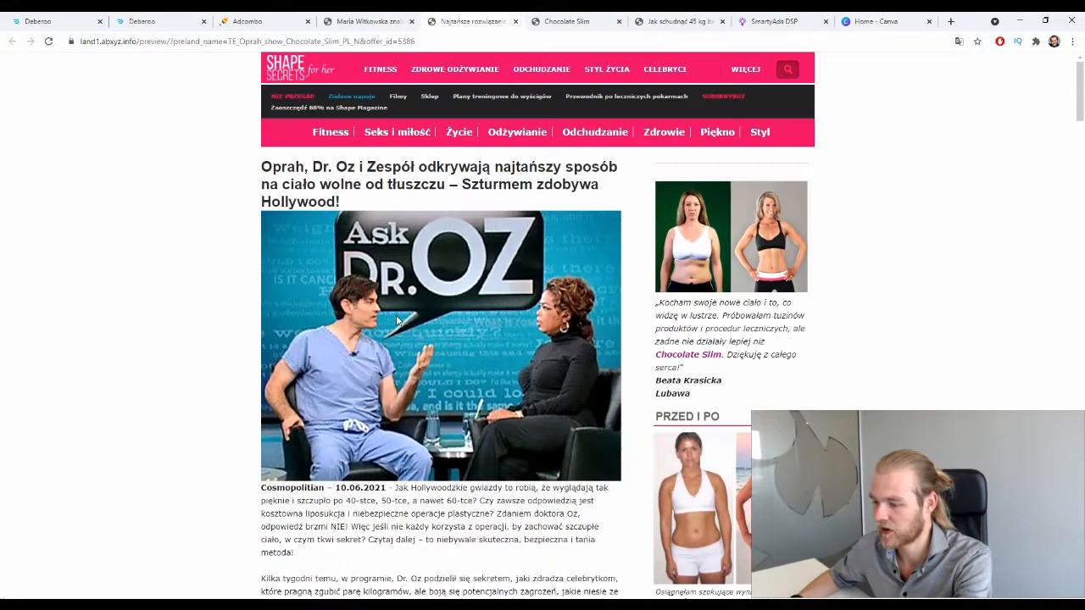
{"action": "left_click", "coordinate": [566, 21]}
{"action": "left_click", "coordinate": [673, 22]}
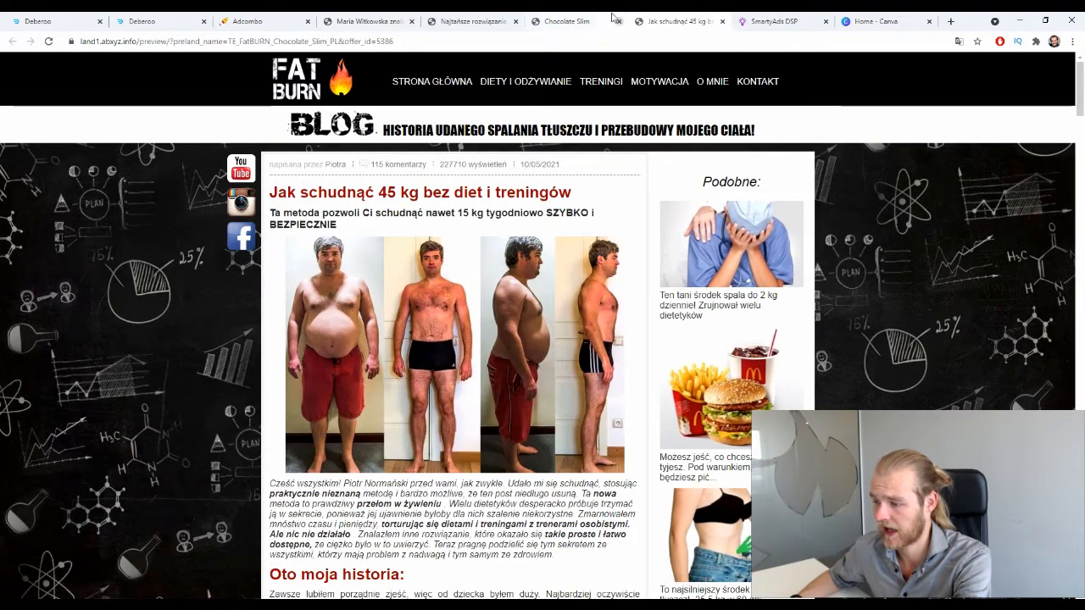
Check the Oprah show prelanding once more and close all remaining prelanding previews
{"action": "left_click", "coordinate": [473, 17]}
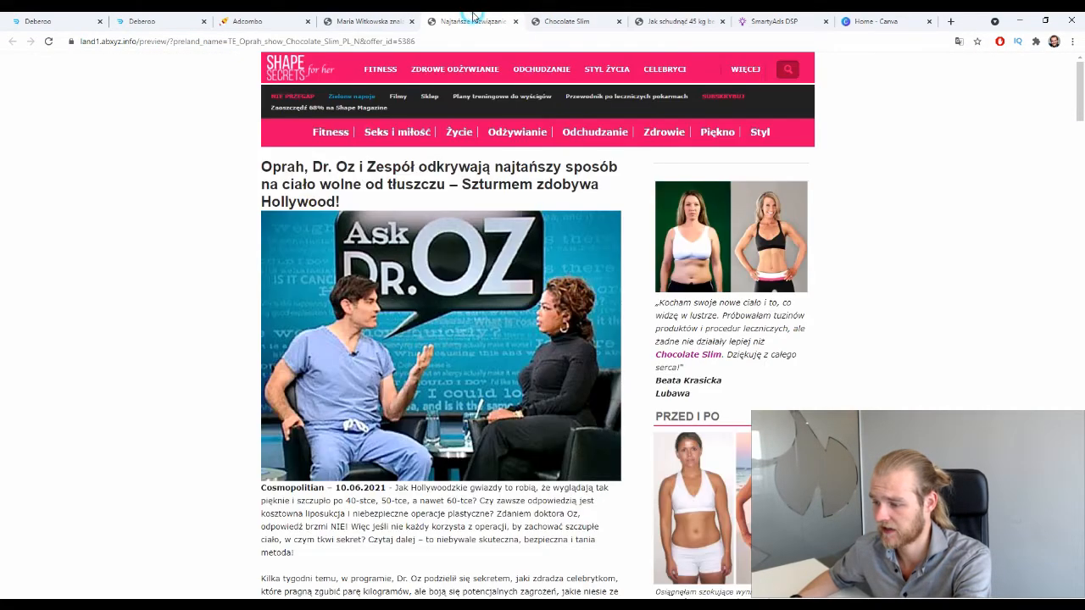
{"action": "left_click", "coordinate": [402, 24]}
{"action": "left_click", "coordinate": [411, 22]}
{"action": "left_click", "coordinate": [411, 22]}
{"action": "left_click", "coordinate": [411, 22]}
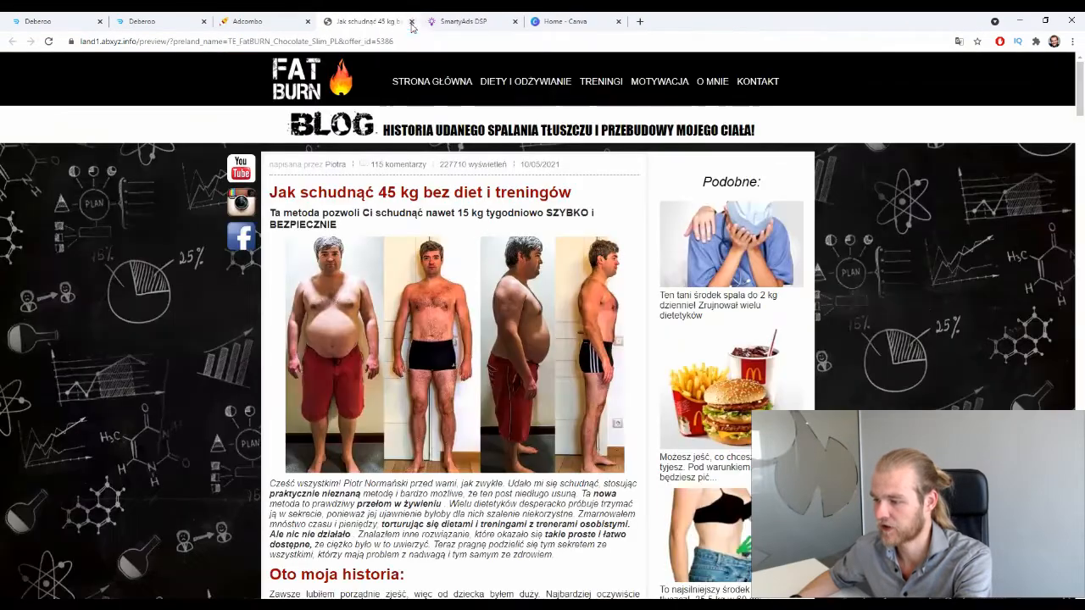
{"action": "left_click", "coordinate": [410, 22]}
Download the FatBURN and Oprah show prelandings from the Adcombo offer page, leaving the redirect URL empty
{"action": "left_click", "coordinate": [257, 17]}
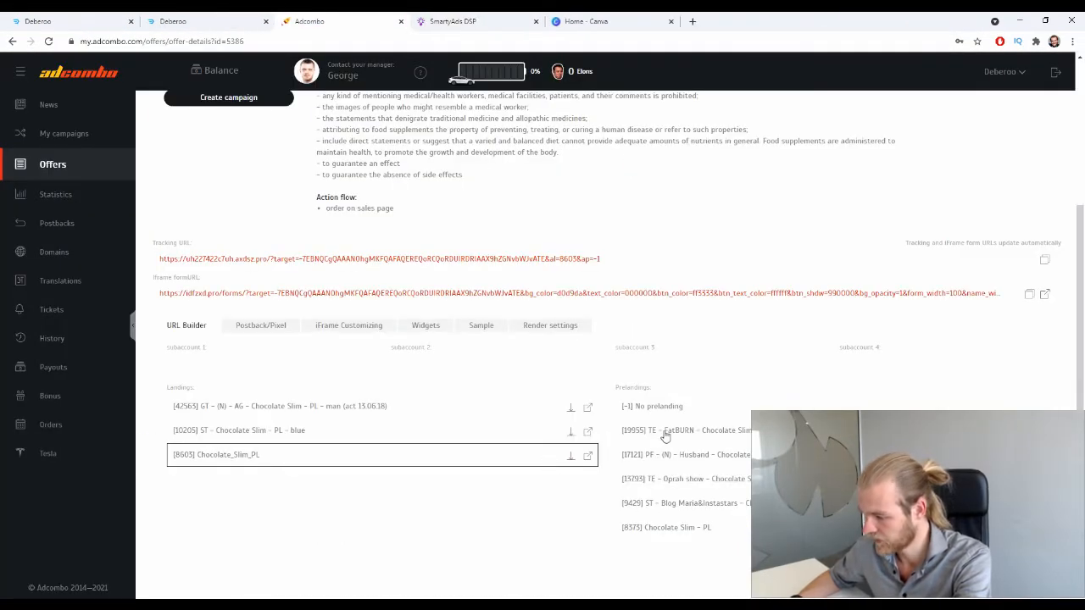
{"action": "left_click", "coordinate": [1019, 431]}
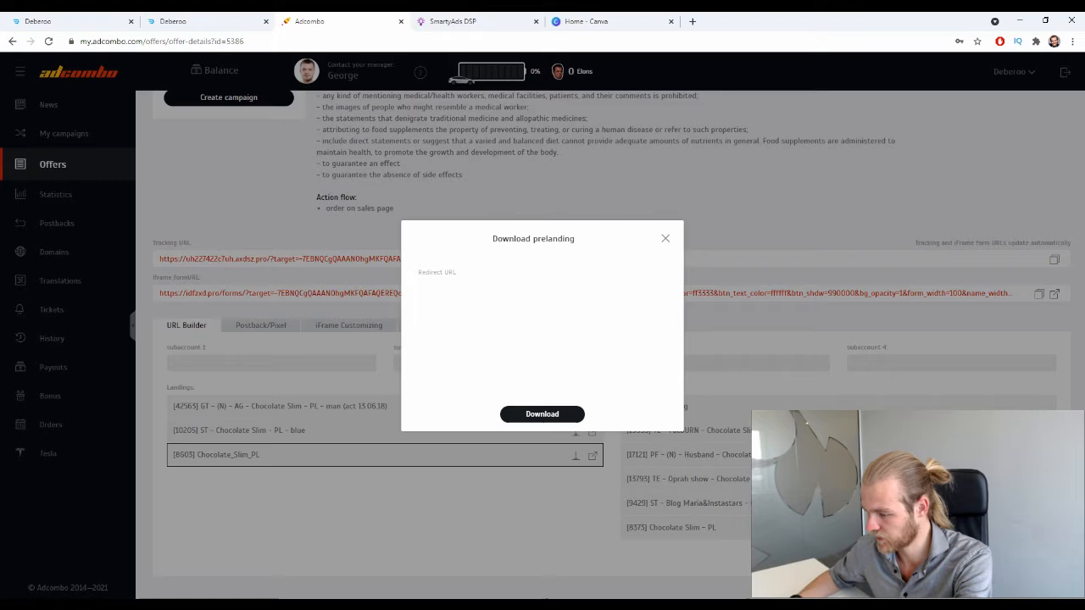
{"action": "left_click", "coordinate": [542, 414]}
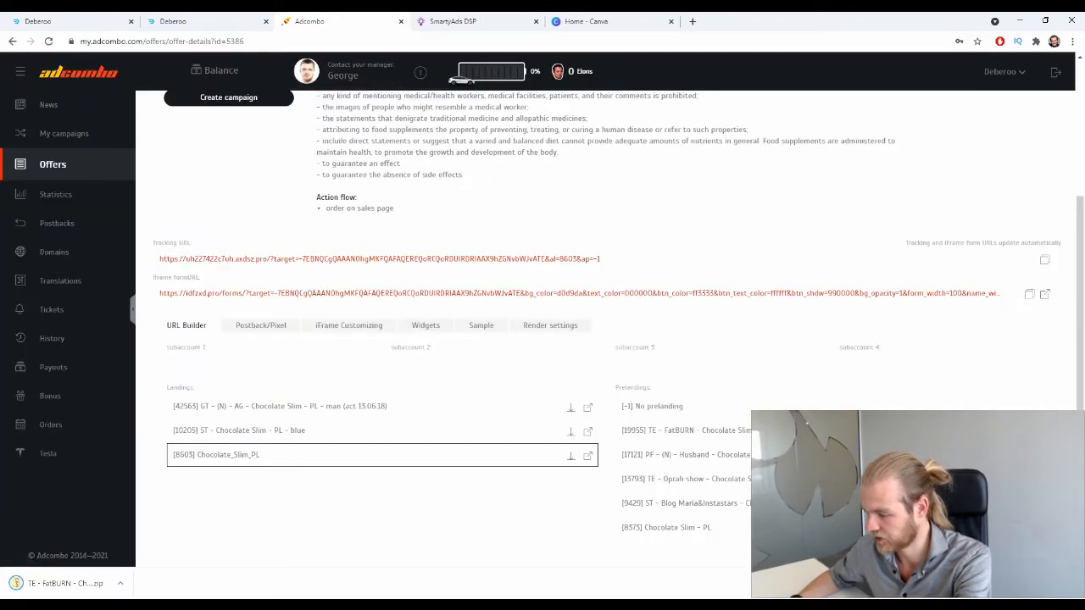
{"action": "left_click", "coordinate": [1019, 455]}
{"action": "left_click", "coordinate": [528, 396]}
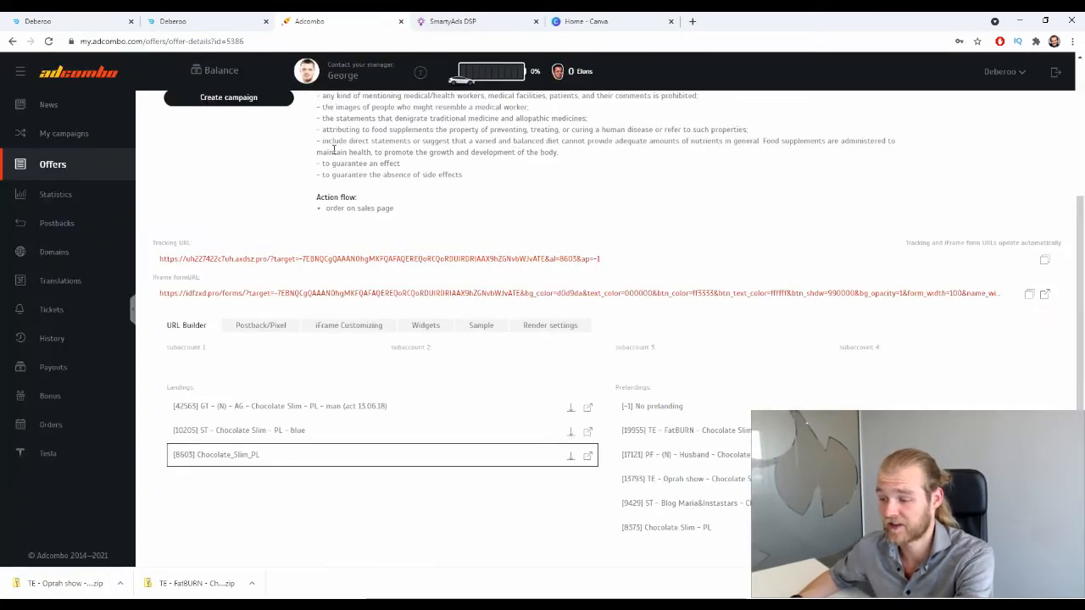
In the Deberoo landing page builder, create a landing page named Chocolate Slim Lander 1 from the downloaded FatBURN ZIP file
{"action": "left_click", "coordinate": [224, 21]}
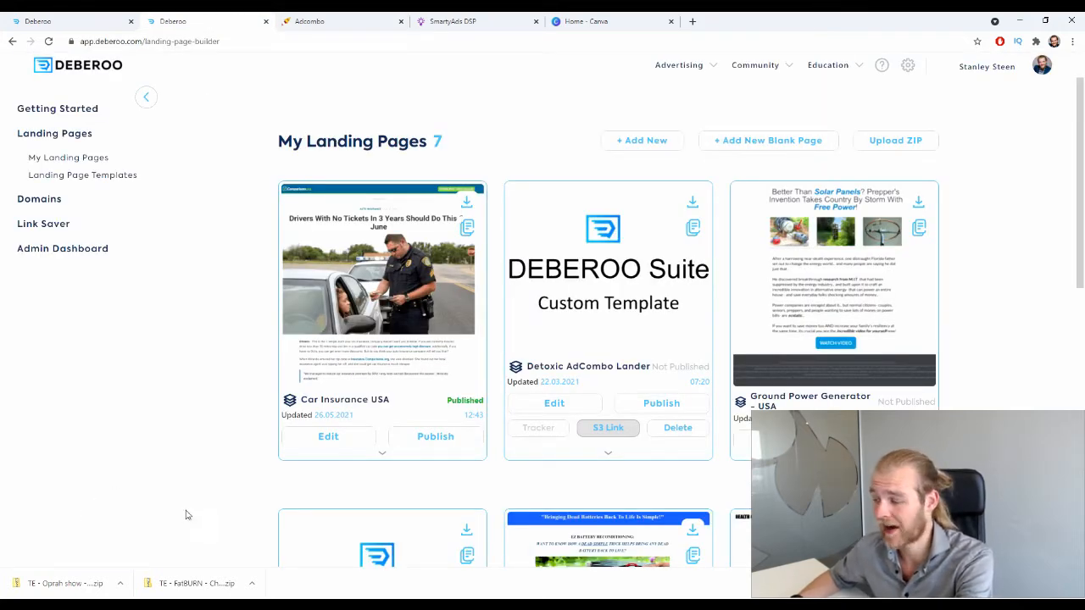
{"action": "left_click", "coordinate": [915, 146]}
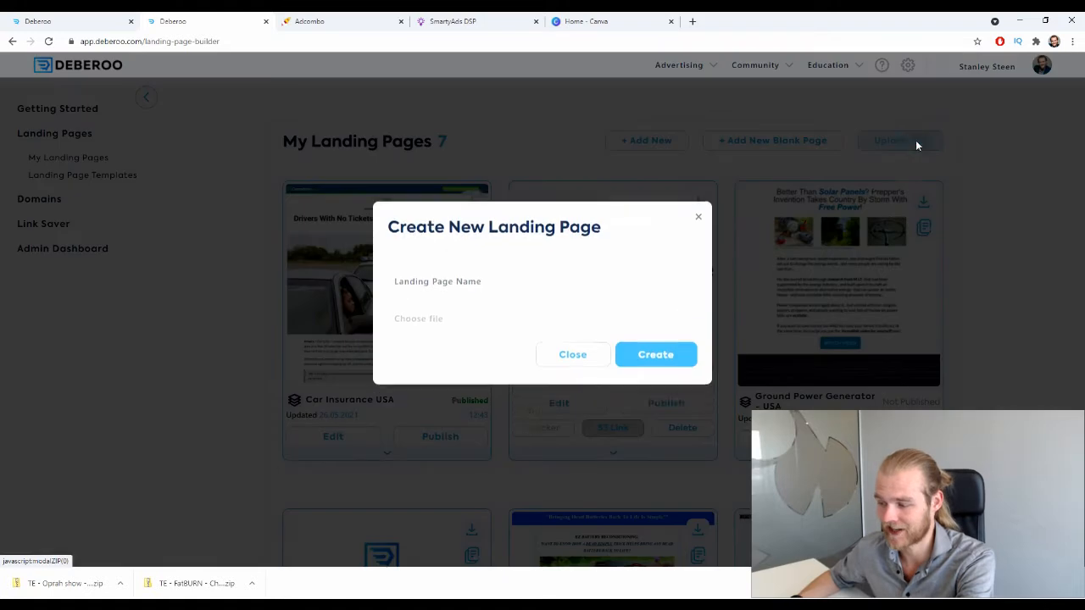
{"action": "left_click", "coordinate": [488, 294]}
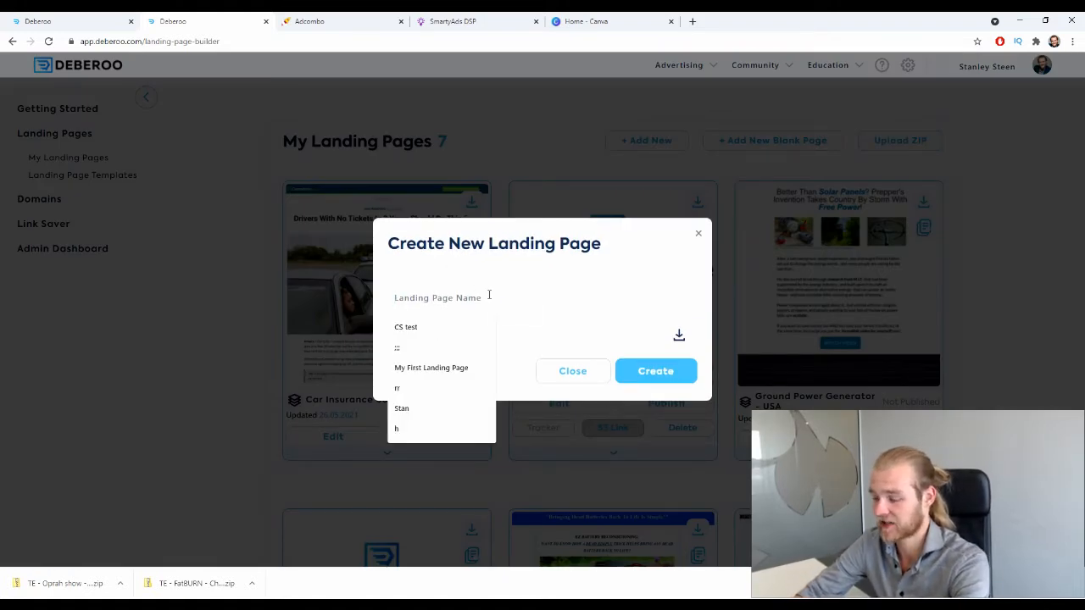
{"action": "type", "text": "Chocolate"}
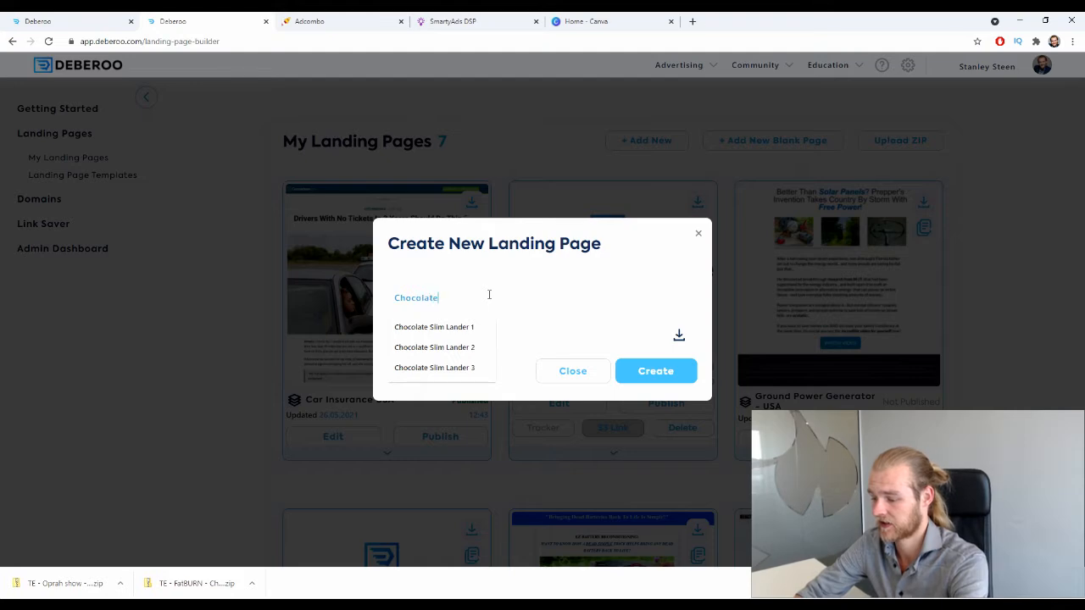
{"action": "left_click", "coordinate": [472, 327]}
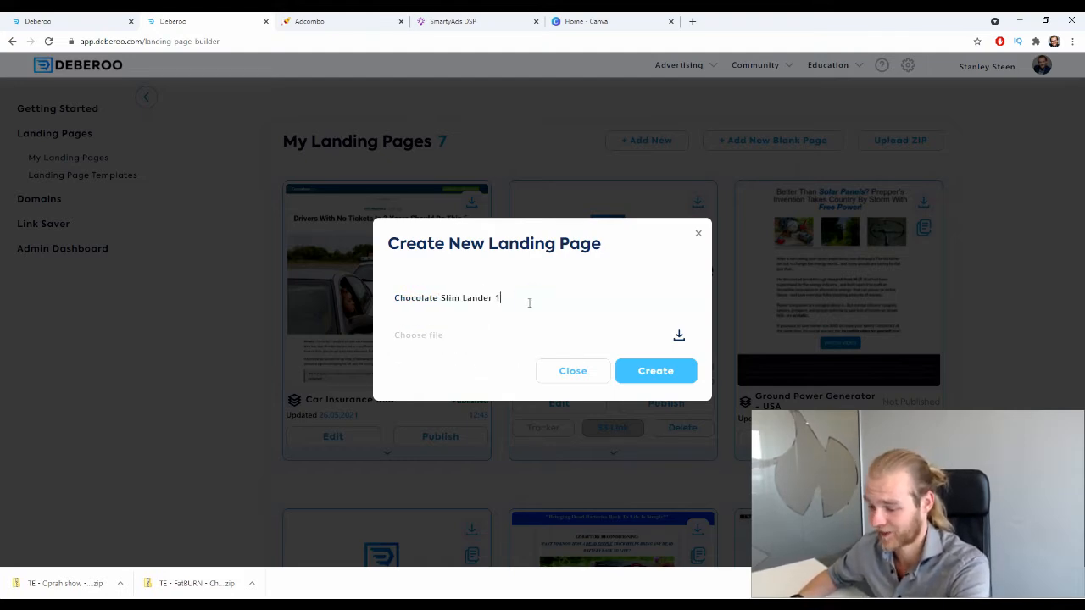
{"action": "left_click_drag", "start_coordinate": [189, 584], "coordinate": [474, 336]}
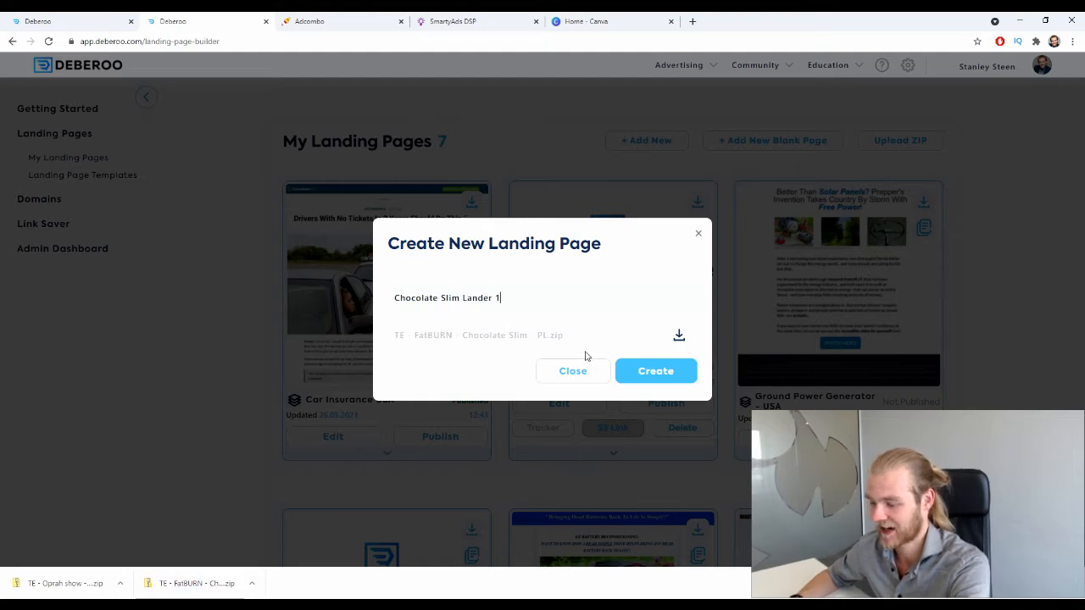
{"action": "left_click", "coordinate": [675, 380]}
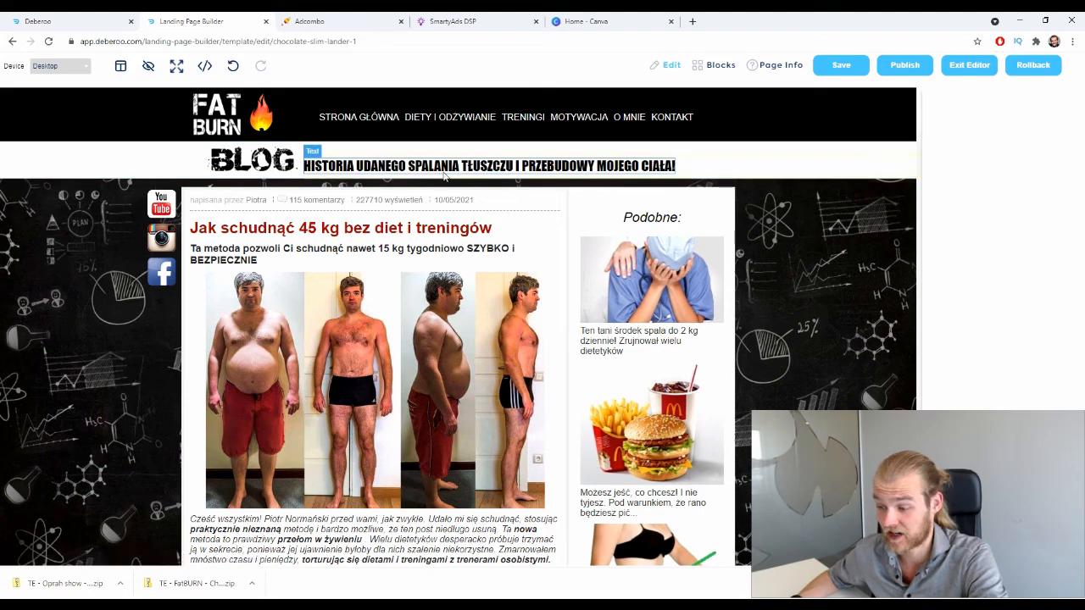
Review the imported FatBURN page in the editor from its header through the article, order button and comments
{"action": "scroll", "coordinate": [584, 316], "scroll_direction": "down", "scroll_amount": 8}
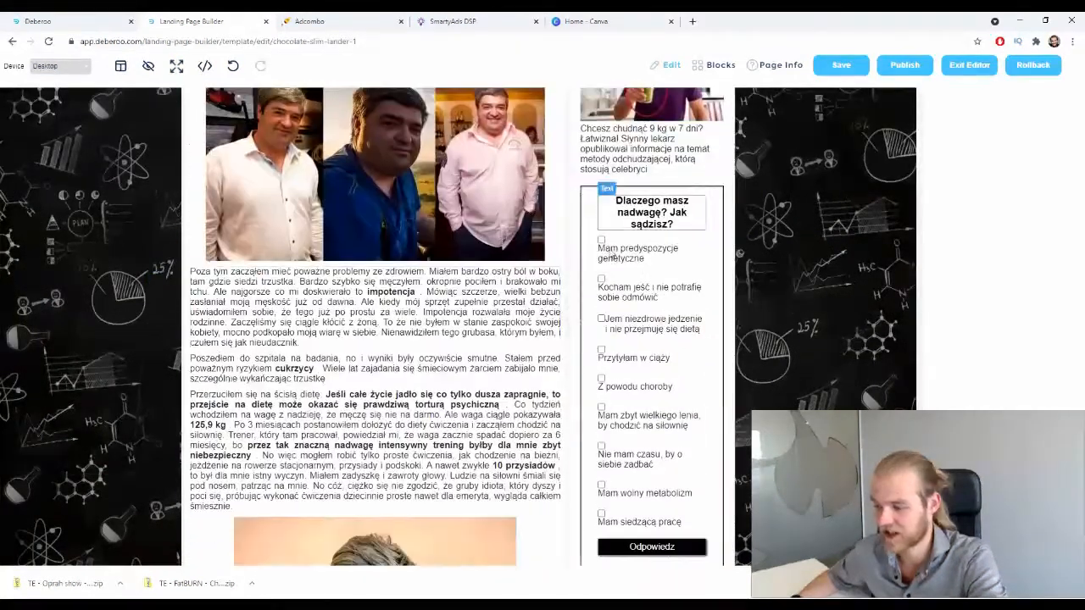
{"action": "scroll", "coordinate": [373, 249], "scroll_direction": "down", "scroll_amount": 3}
{"action": "scroll", "coordinate": [374, 248], "scroll_direction": "down", "scroll_amount": 3}
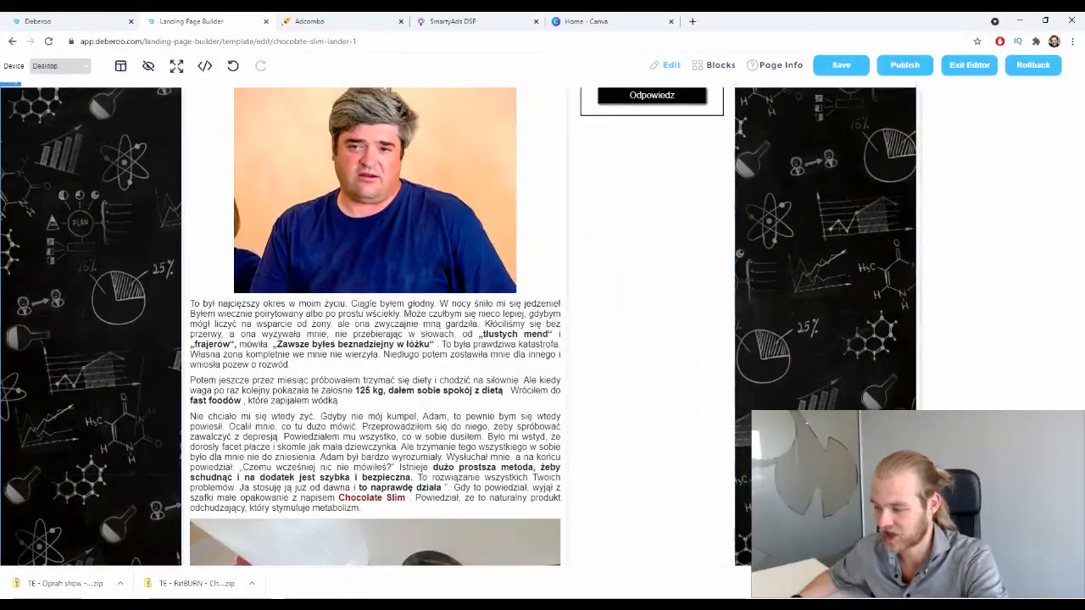
{"action": "scroll", "coordinate": [110, 222], "scroll_direction": "down", "scroll_amount": 2}
{"action": "scroll", "coordinate": [110, 222], "scroll_direction": "down", "scroll_amount": 4}
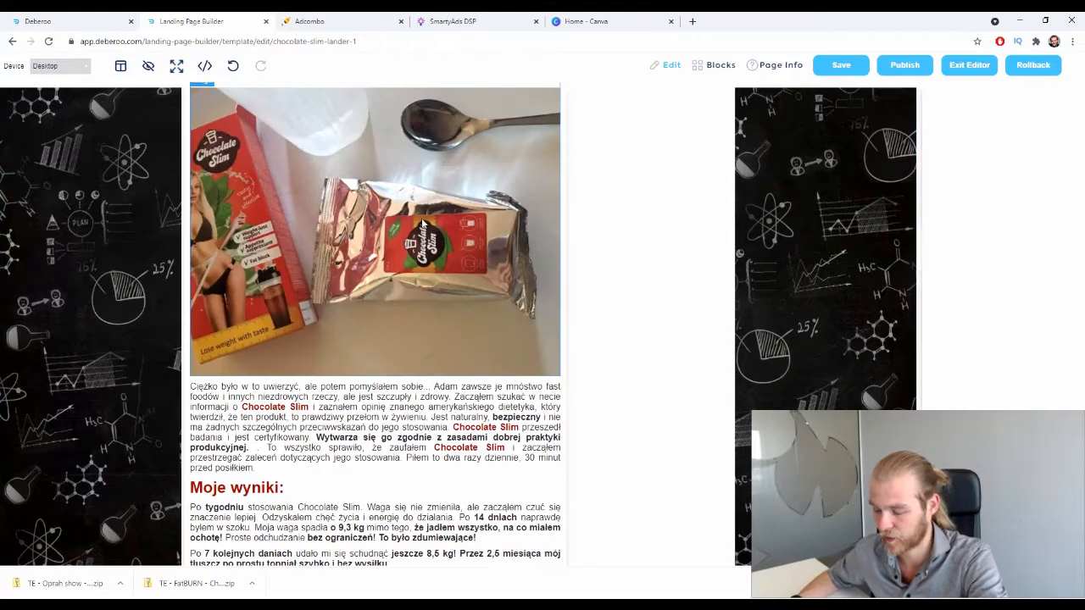
{"action": "scroll", "coordinate": [383, 239], "scroll_direction": "down", "scroll_amount": 8}
{"action": "scroll", "coordinate": [372, 211], "scroll_direction": "up", "scroll_amount": 2}
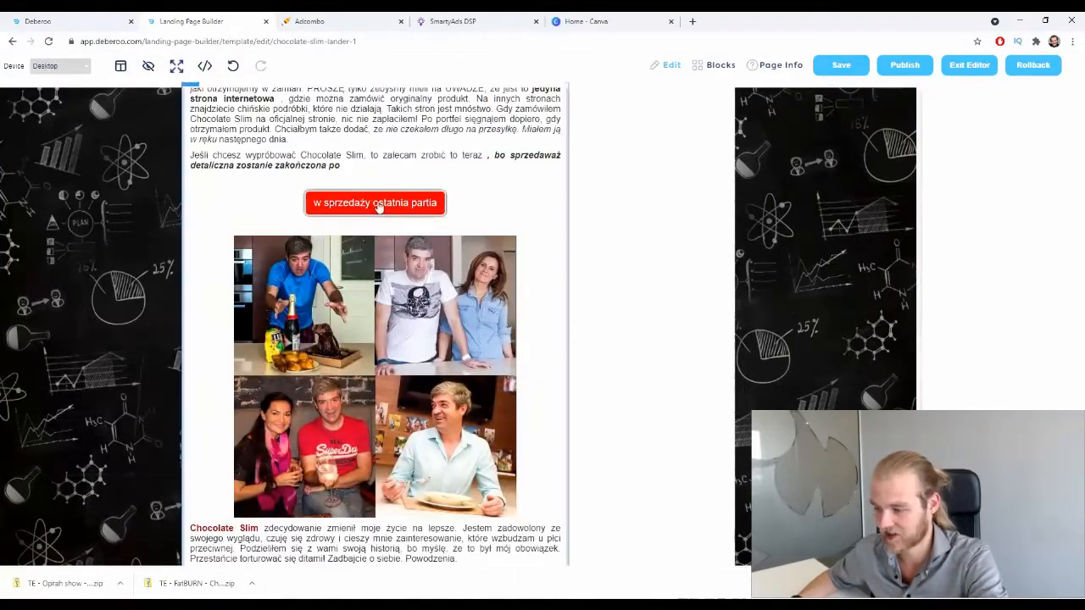
{"action": "scroll", "coordinate": [374, 240], "scroll_direction": "down", "scroll_amount": 11}
{"action": "scroll", "coordinate": [373, 240], "scroll_direction": "up", "scroll_amount": 15}
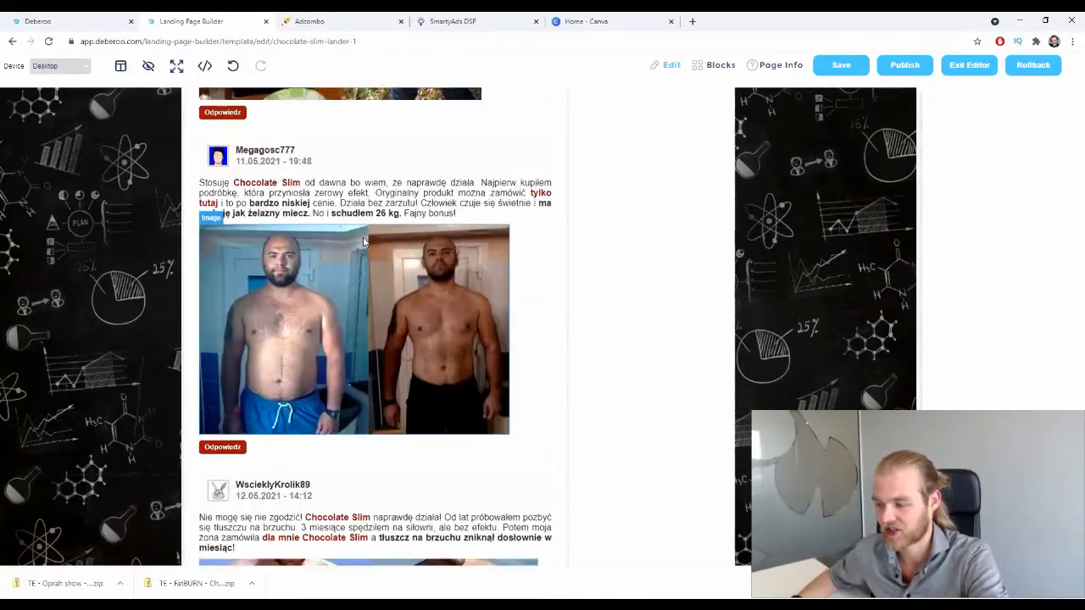
{"action": "scroll", "coordinate": [403, 241], "scroll_direction": "up", "scroll_amount": 15}
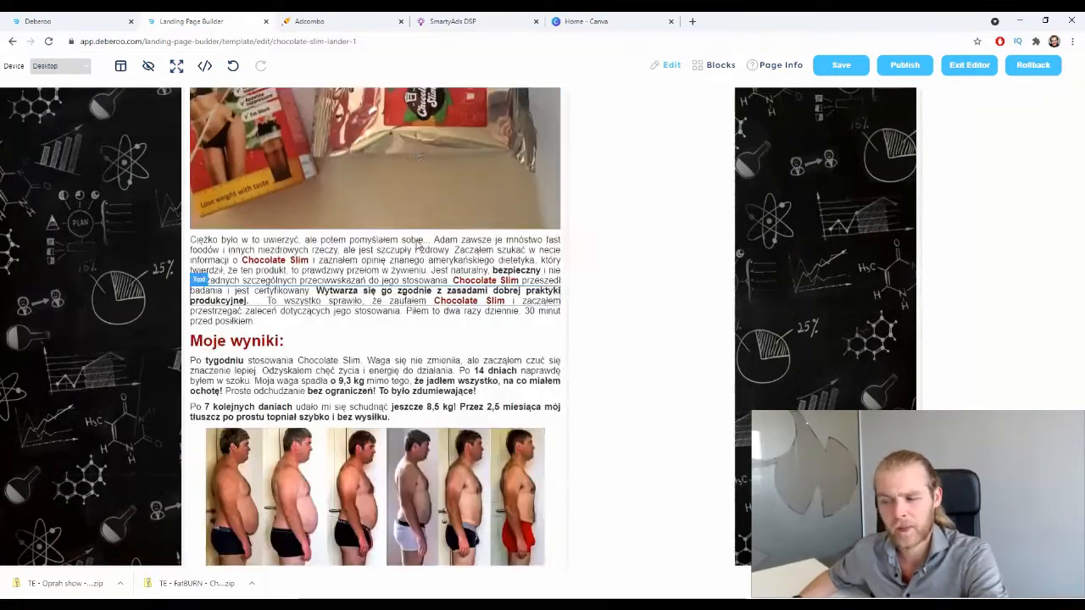
{"action": "scroll", "coordinate": [421, 248], "scroll_direction": "up", "scroll_amount": 5}
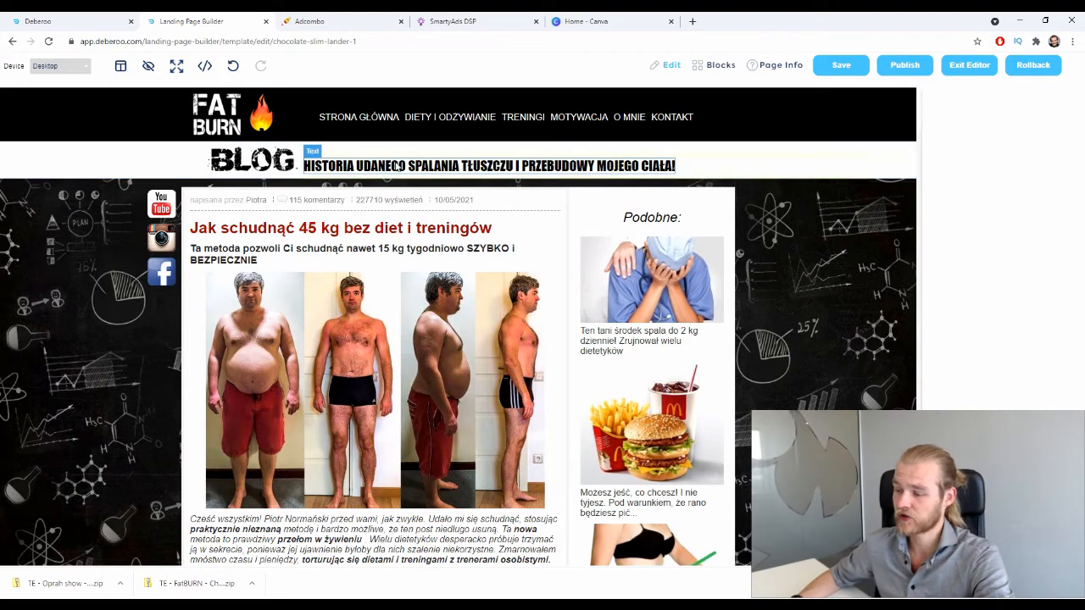
Show the lander's page info and copy the click URL from the Deberoo tracker's Tracking URLs settings
{"action": "left_click", "coordinate": [797, 65]}
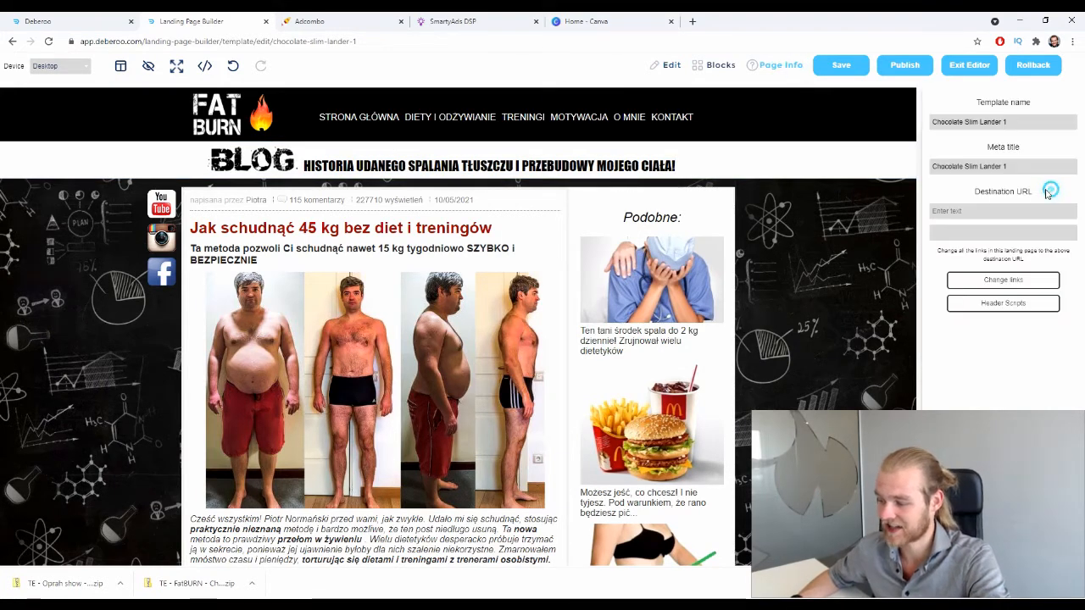
{"action": "left_click", "coordinate": [782, 68]}
{"action": "left_click", "coordinate": [782, 67]}
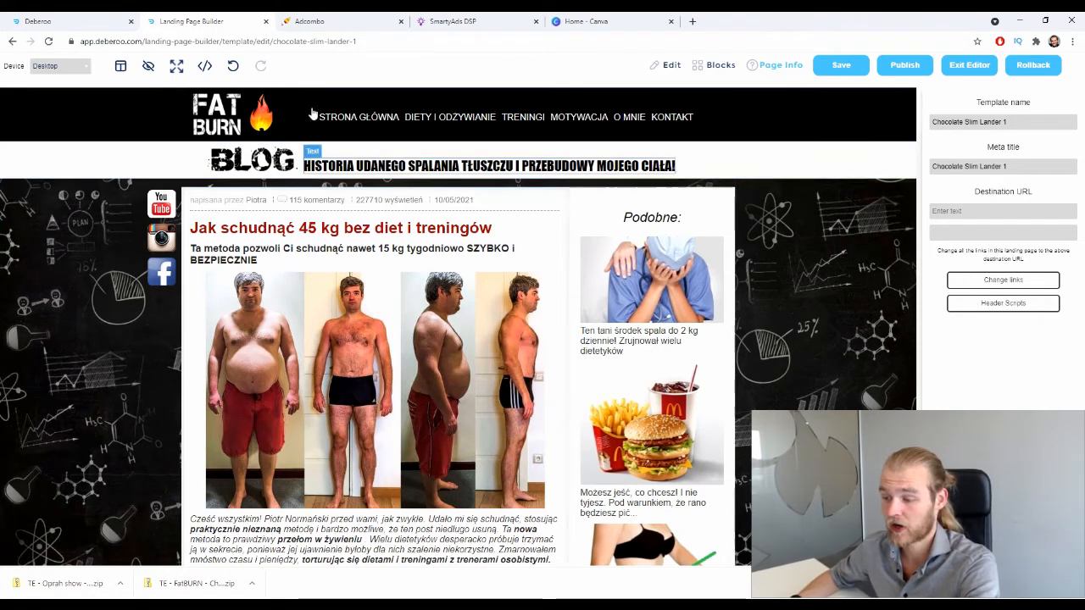
{"action": "left_click", "coordinate": [54, 17]}
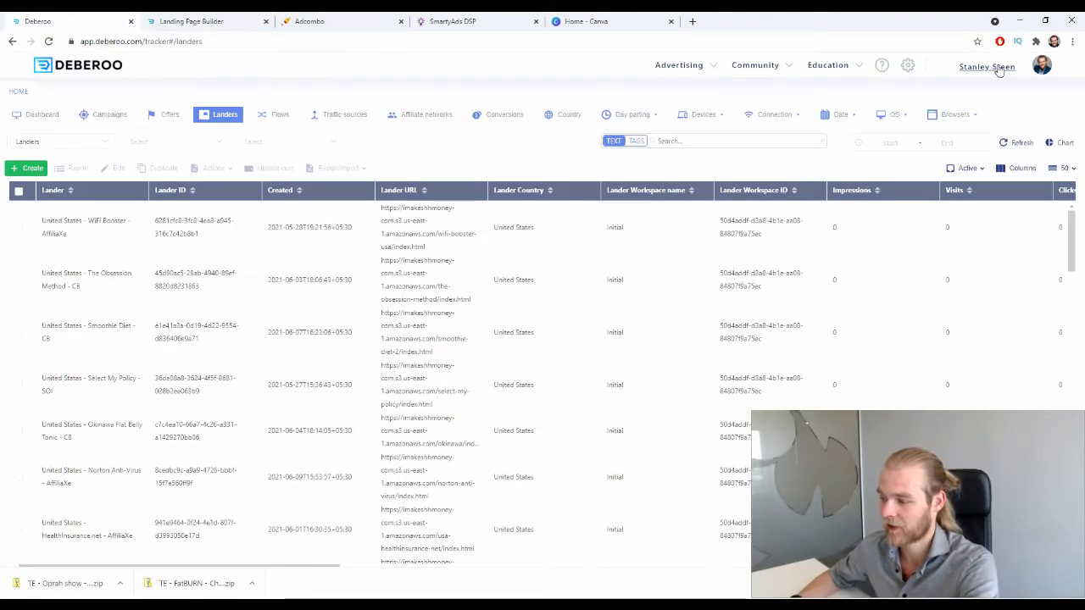
{"action": "mouse_move", "coordinate": [999, 68]}
{"action": "left_click", "coordinate": [984, 109]}
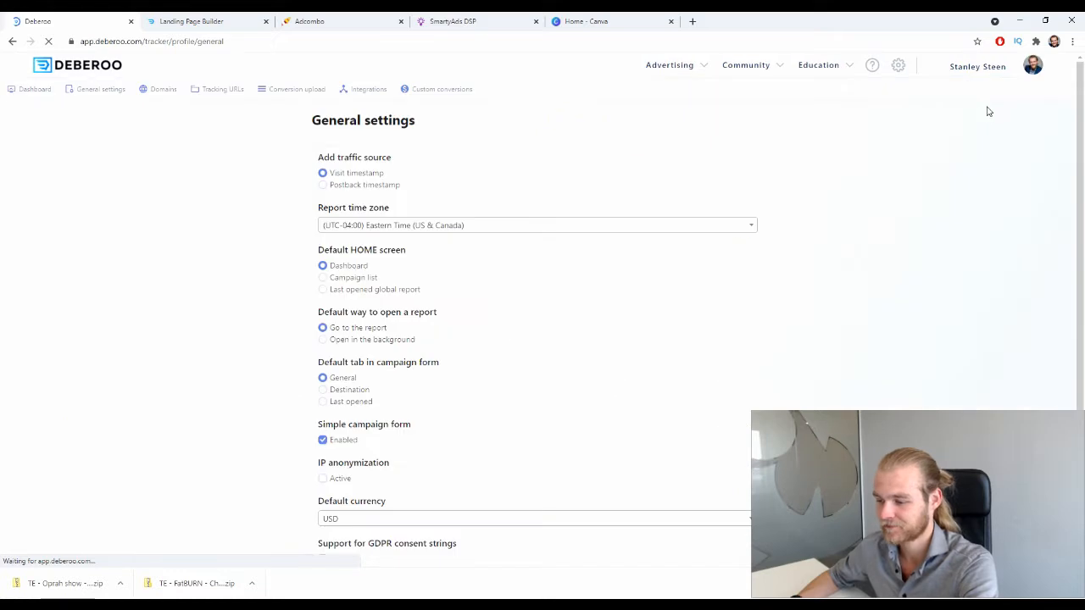
{"action": "left_click", "coordinate": [219, 92]}
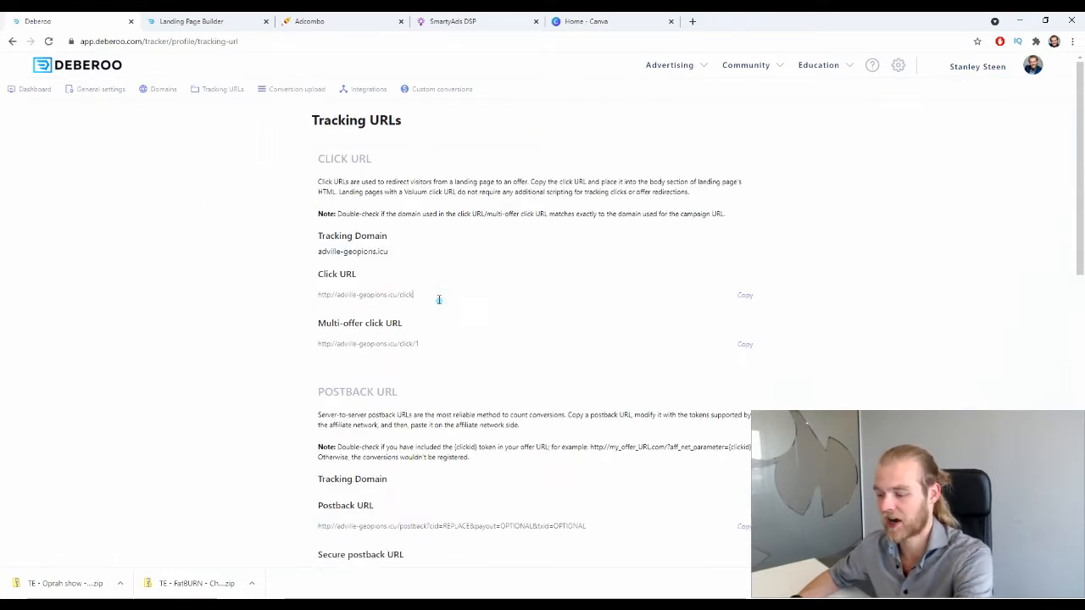
{"action": "left_click", "coordinate": [438, 302]}
{"action": "key", "text": "ctrl+c"}
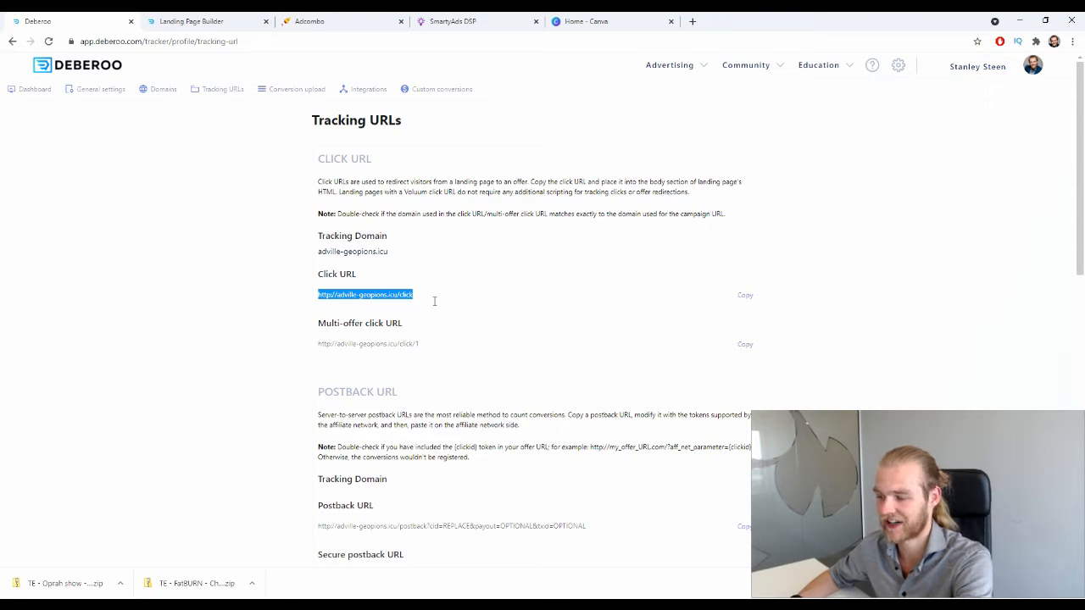
{"action": "left_click", "coordinate": [183, 21]}
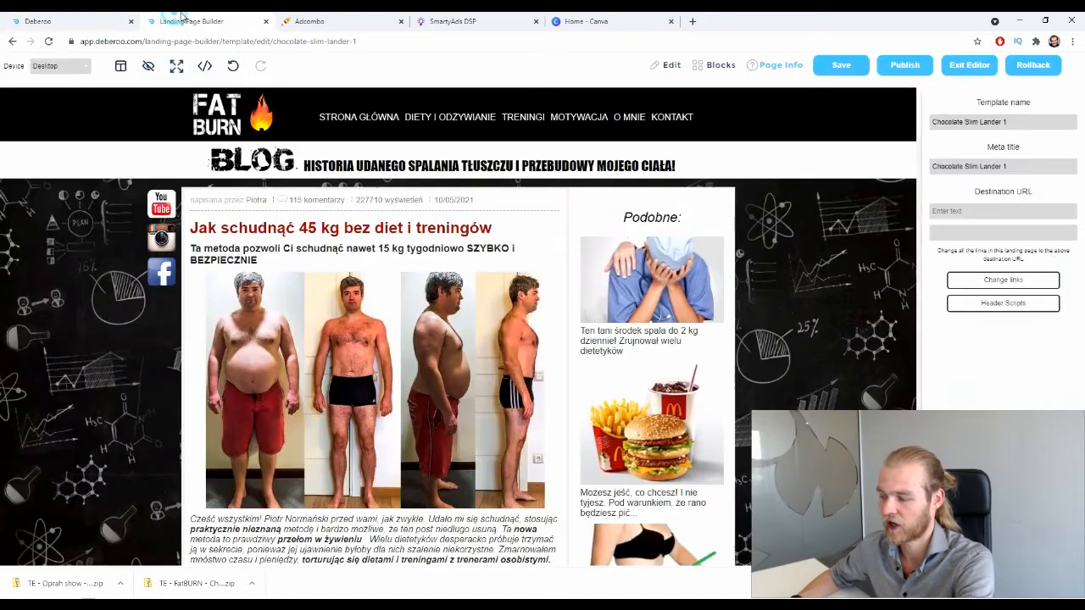
{"action": "left_click", "coordinate": [953, 208]}
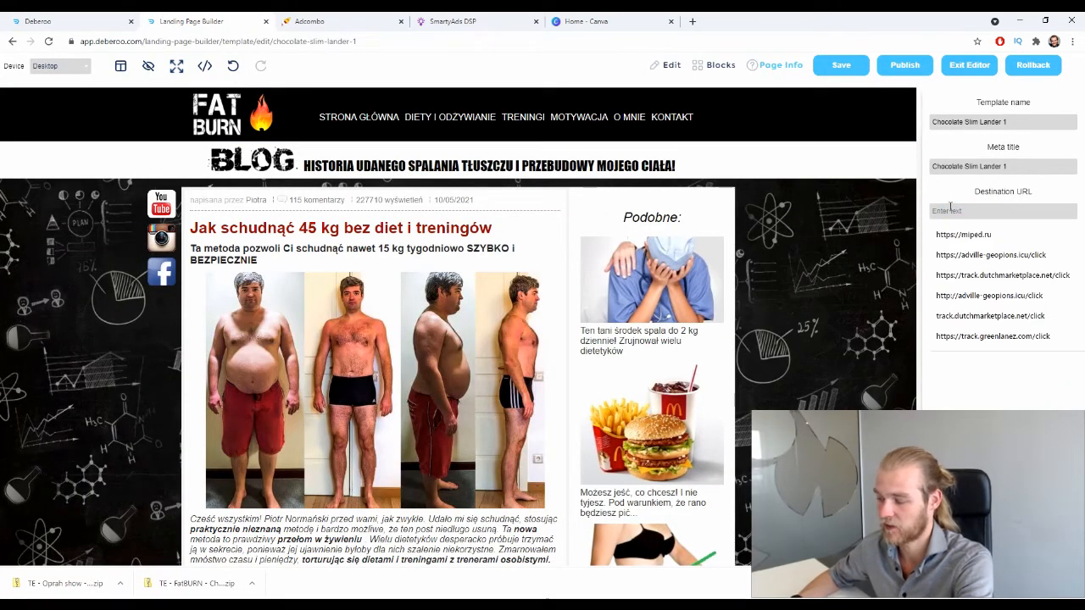
{"action": "key", "text": "ctrl+v"}
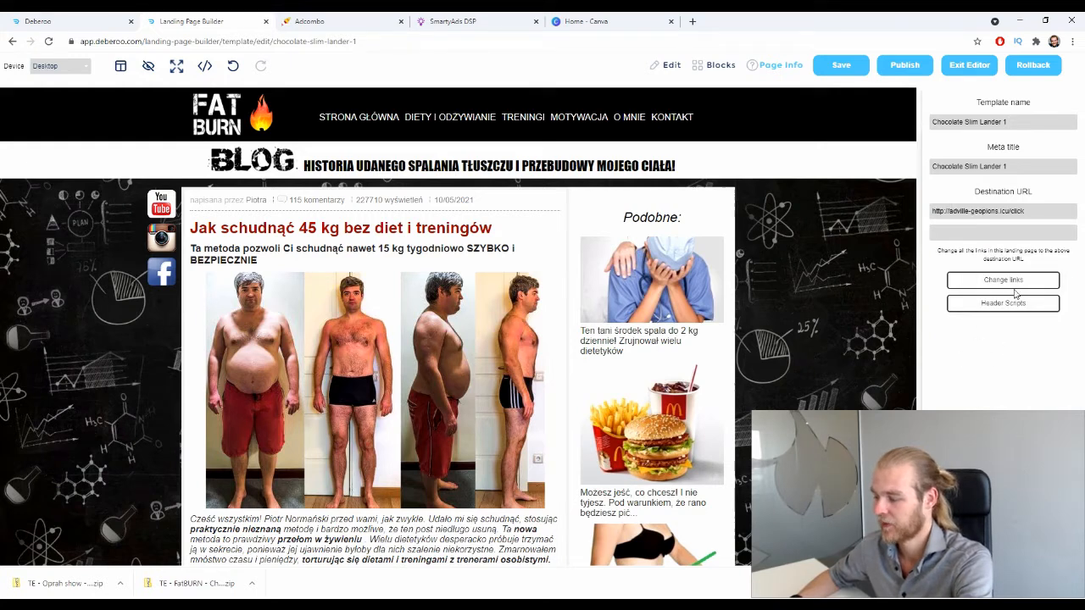
{"action": "left_click", "coordinate": [1016, 280]}
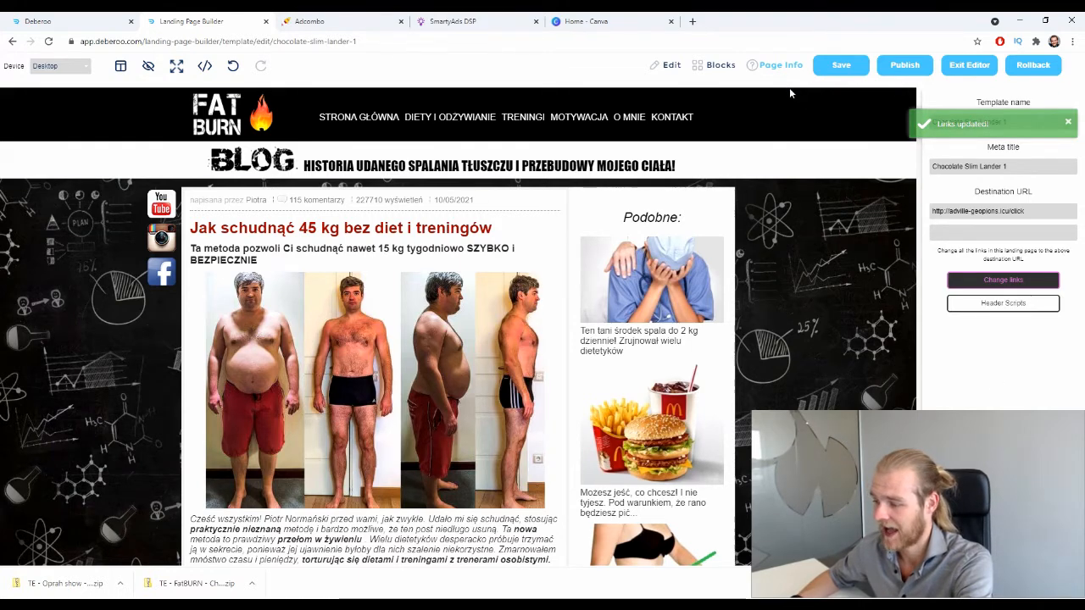
Publish Chocolate Slim Lander 1, open its published page in a new tab, and exit the lander's editor
{"action": "left_click", "coordinate": [900, 67]}
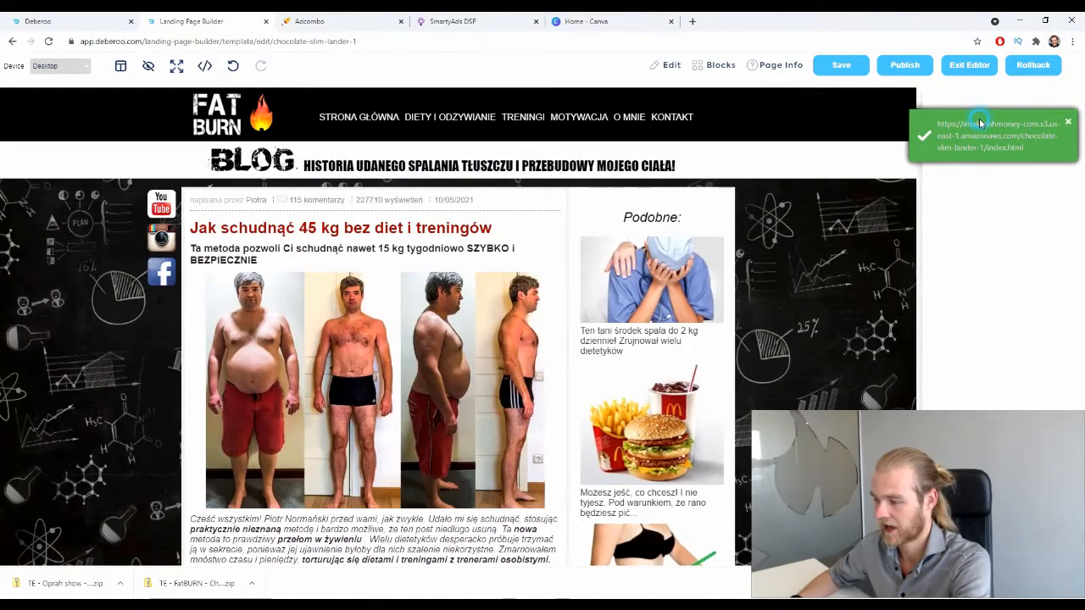
{"action": "left_click", "coordinate": [978, 122]}
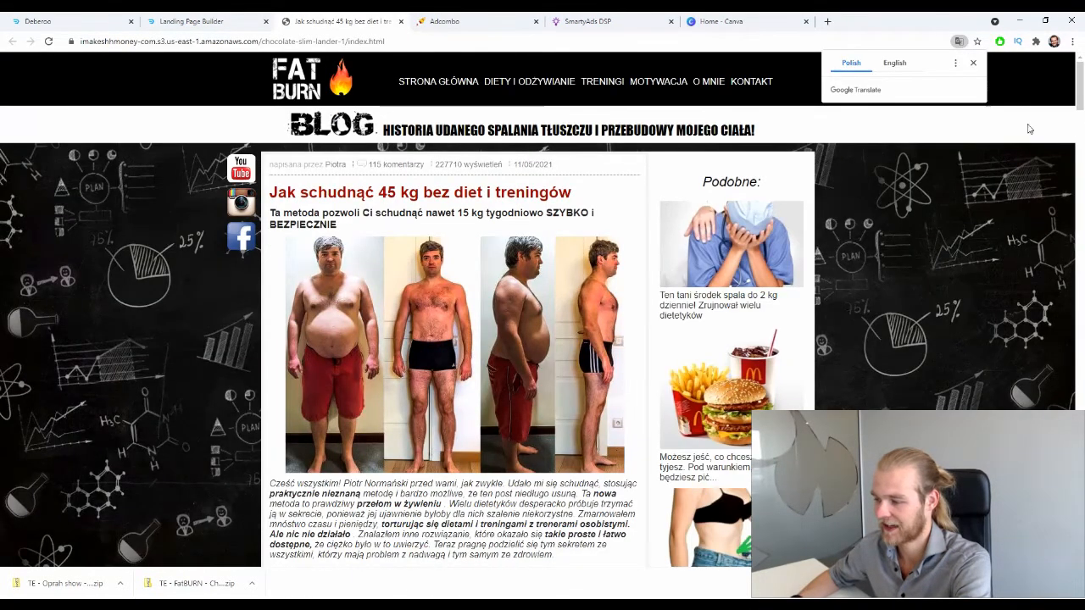
{"action": "left_click", "coordinate": [191, 21]}
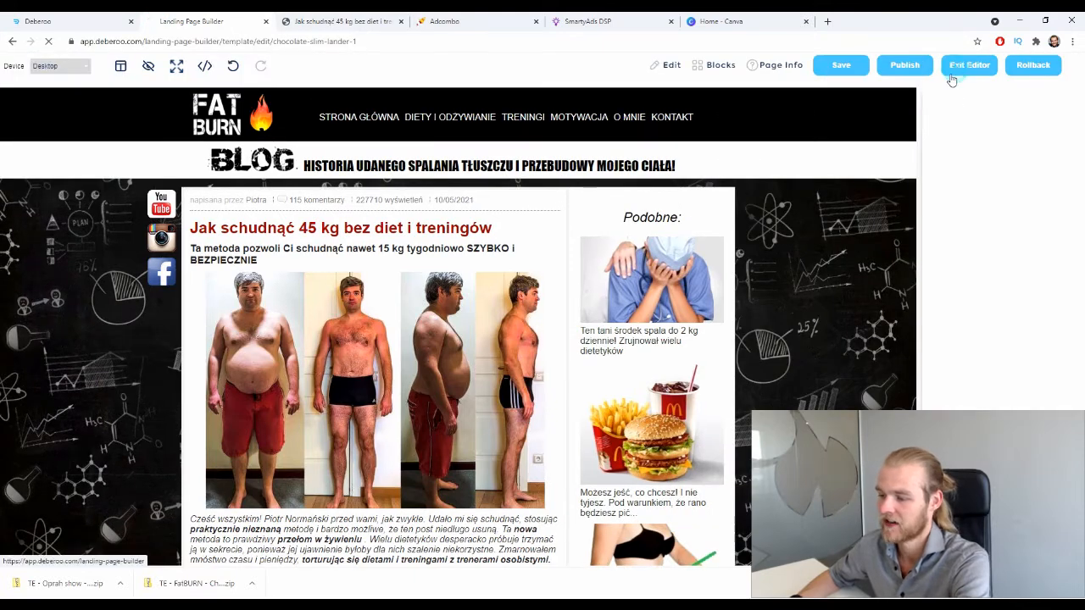
{"action": "left_click", "coordinate": [951, 80]}
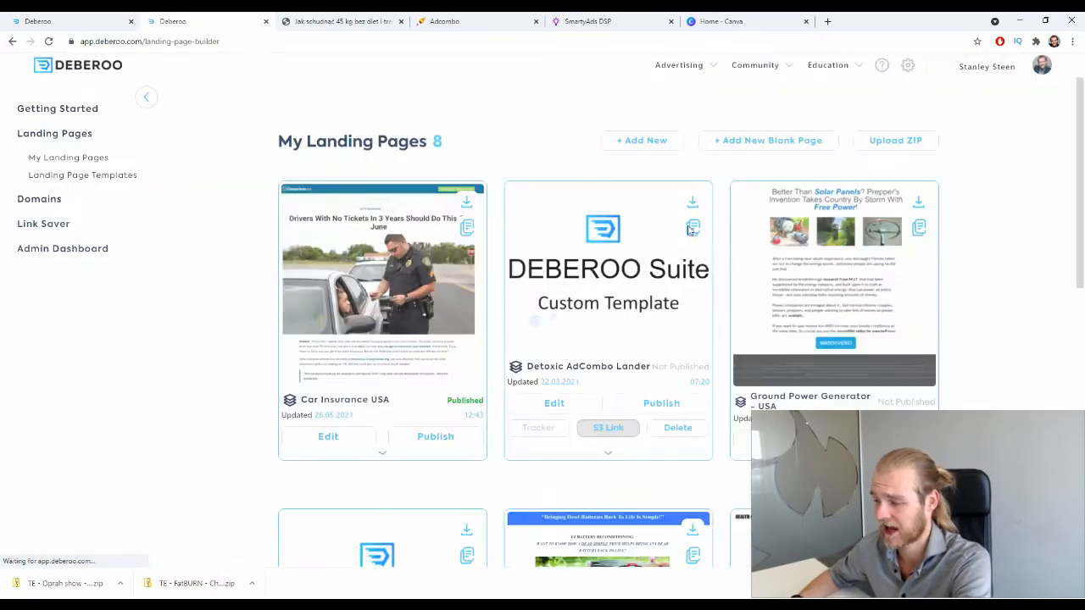
Create a landing page named Chocolate Slim Lander 2 by uploading the downloaded Oprah show Chocolate Slim PL zip file
{"action": "left_click", "coordinate": [920, 133]}
{"action": "left_click", "coordinate": [509, 288]}
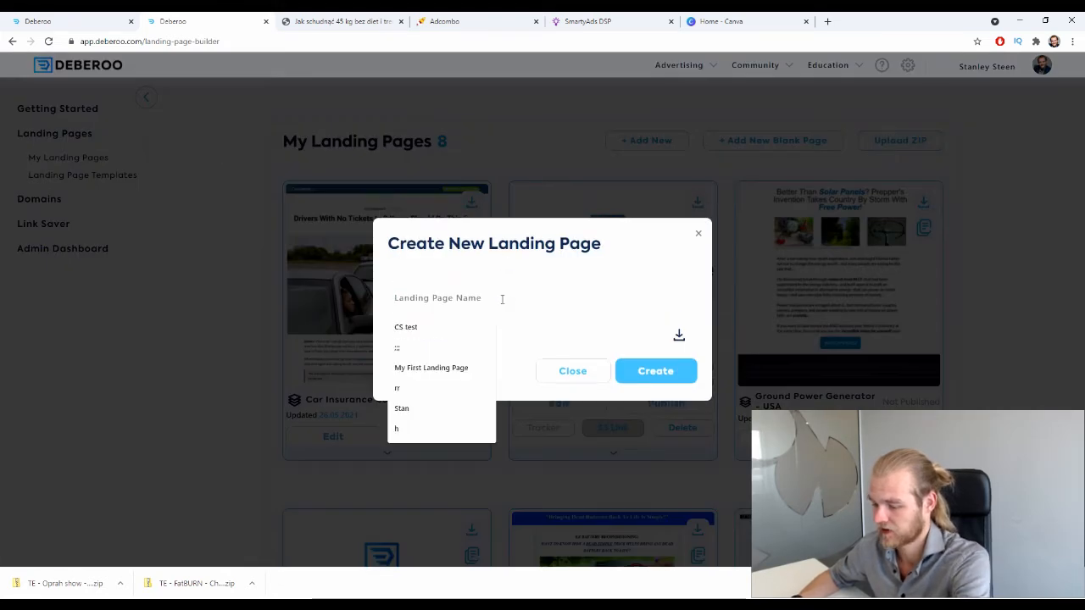
{"action": "type", "text": "C"}
{"action": "left_click", "coordinate": [478, 369]}
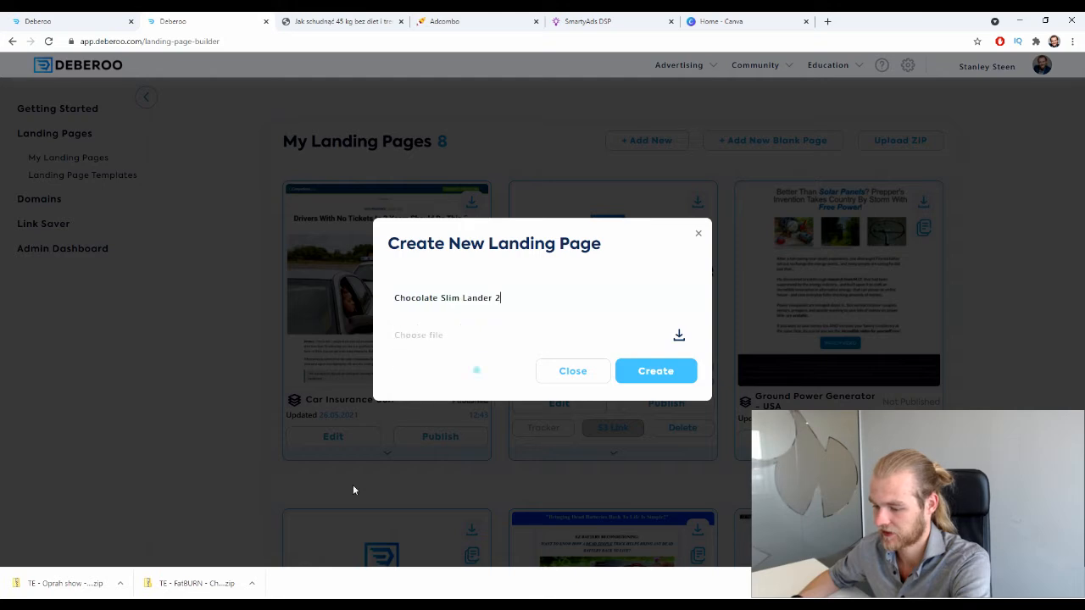
{"action": "left_click_drag", "start_coordinate": [96, 591], "coordinate": [469, 334]}
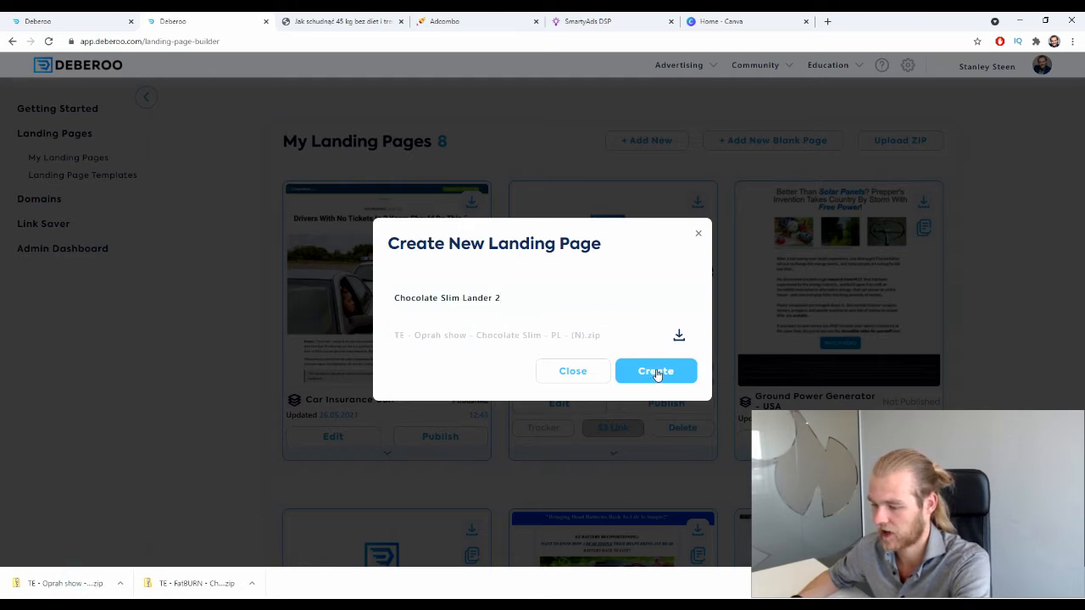
{"action": "left_click", "coordinate": [658, 373]}
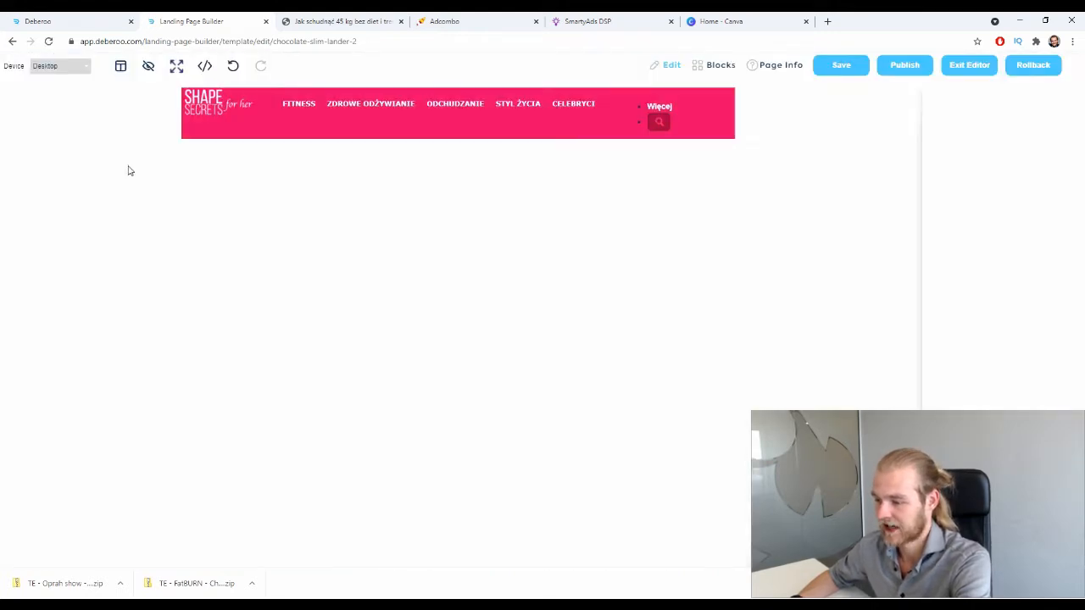
{"action": "scroll", "coordinate": [767, 191], "scroll_direction": "down", "scroll_amount": 5}
{"action": "scroll", "coordinate": [768, 202], "scroll_direction": "up", "scroll_amount": 5}
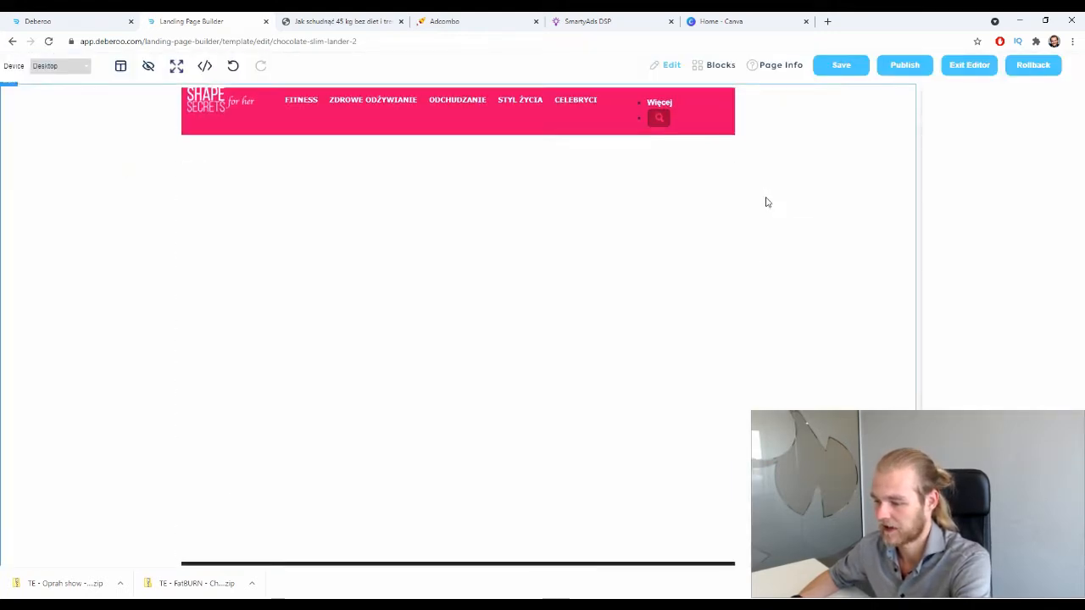
{"action": "scroll", "coordinate": [771, 194], "scroll_direction": "down", "scroll_amount": 13}
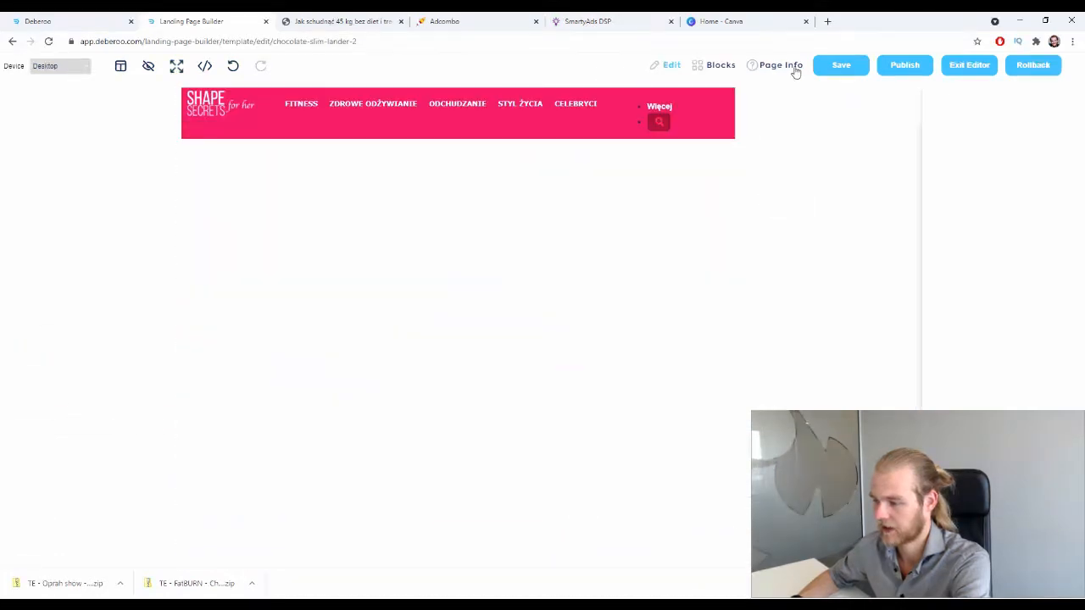
{"action": "left_click", "coordinate": [792, 68]}
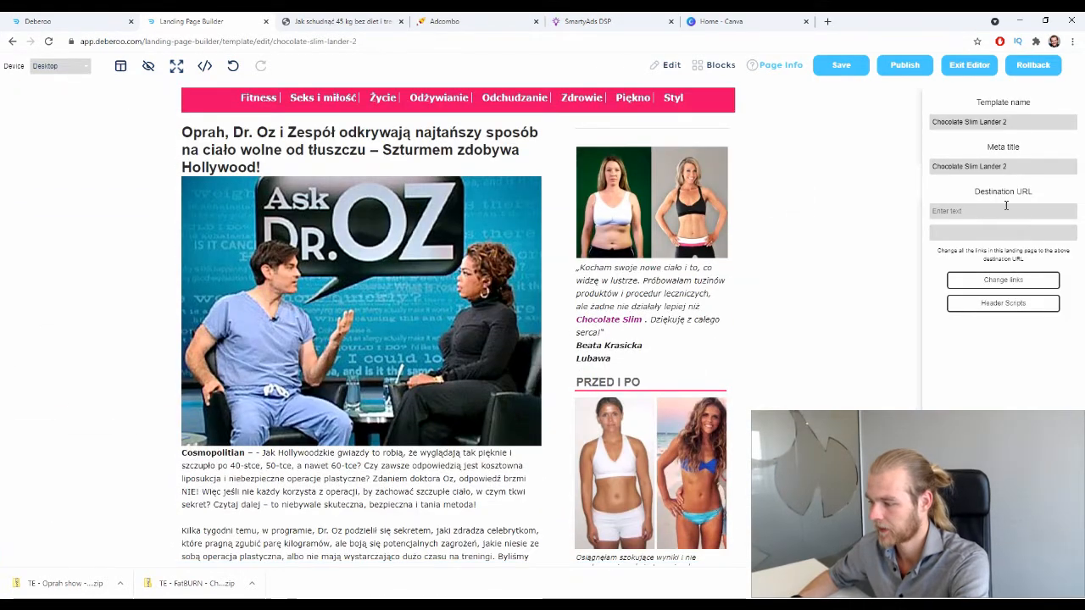
{"action": "left_click", "coordinate": [998, 208]}
{"action": "left_click", "coordinate": [1004, 294]}
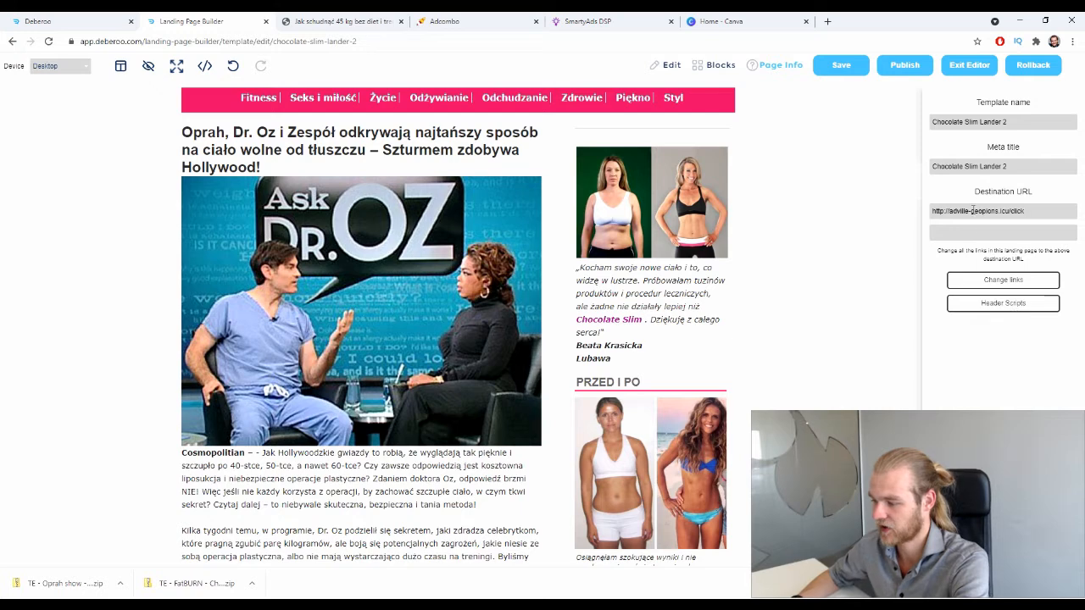
{"action": "left_click", "coordinate": [1005, 280]}
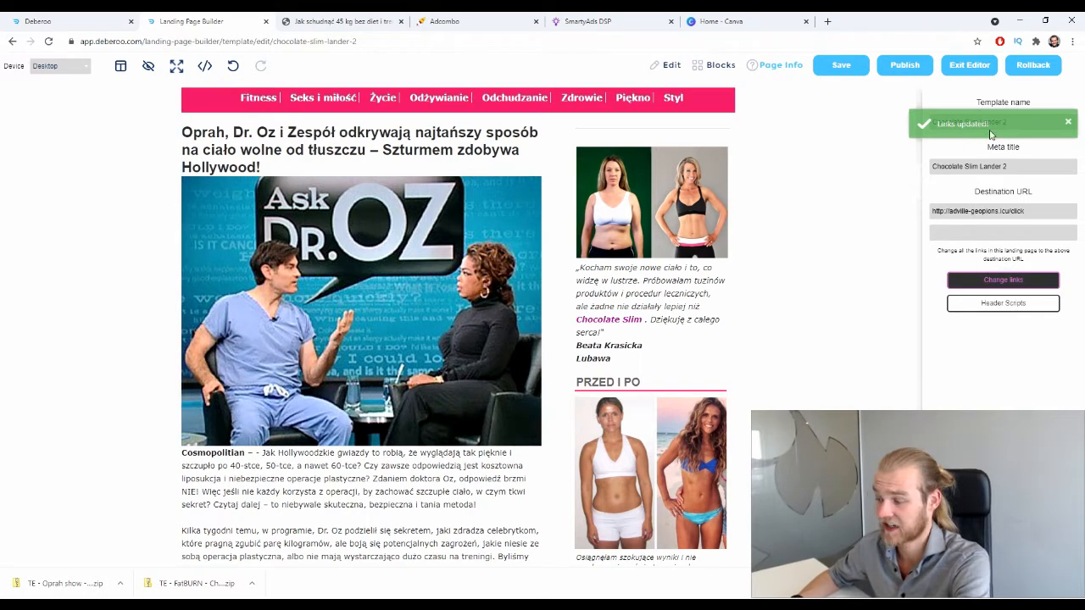
Publish Chocolate Slim Lander 2, open its published page in a new tab and look through the article
{"action": "left_click", "coordinate": [901, 67]}
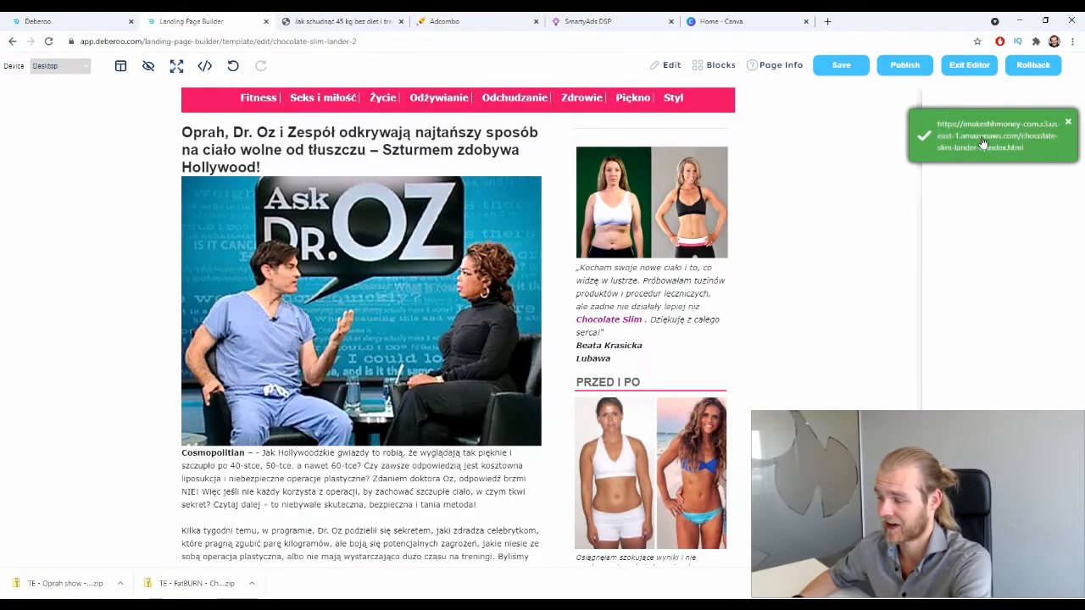
{"action": "left_click", "coordinate": [976, 131]}
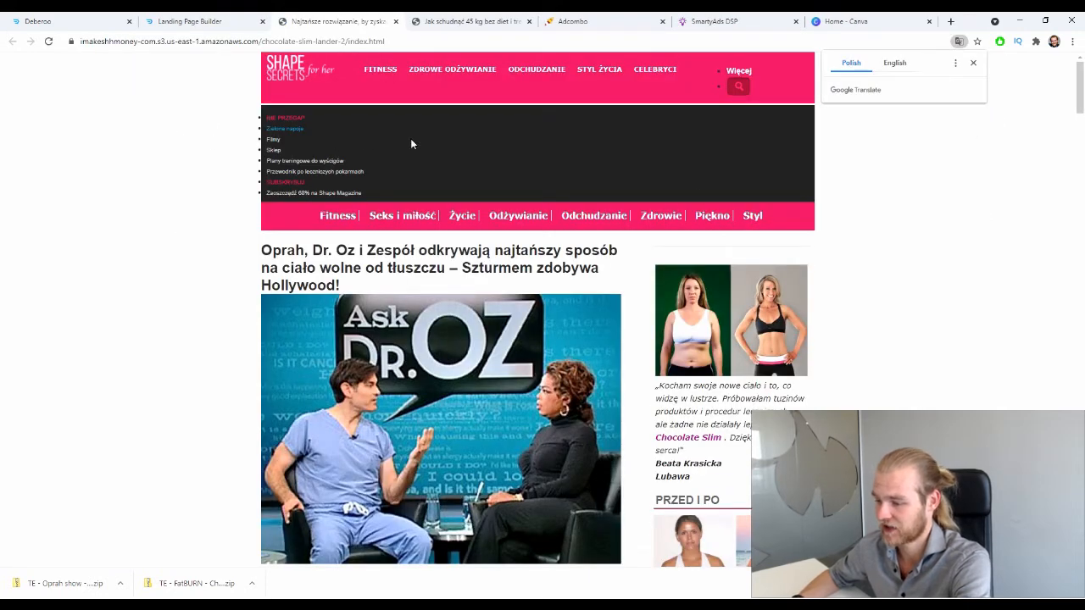
{"action": "left_click", "coordinate": [973, 62]}
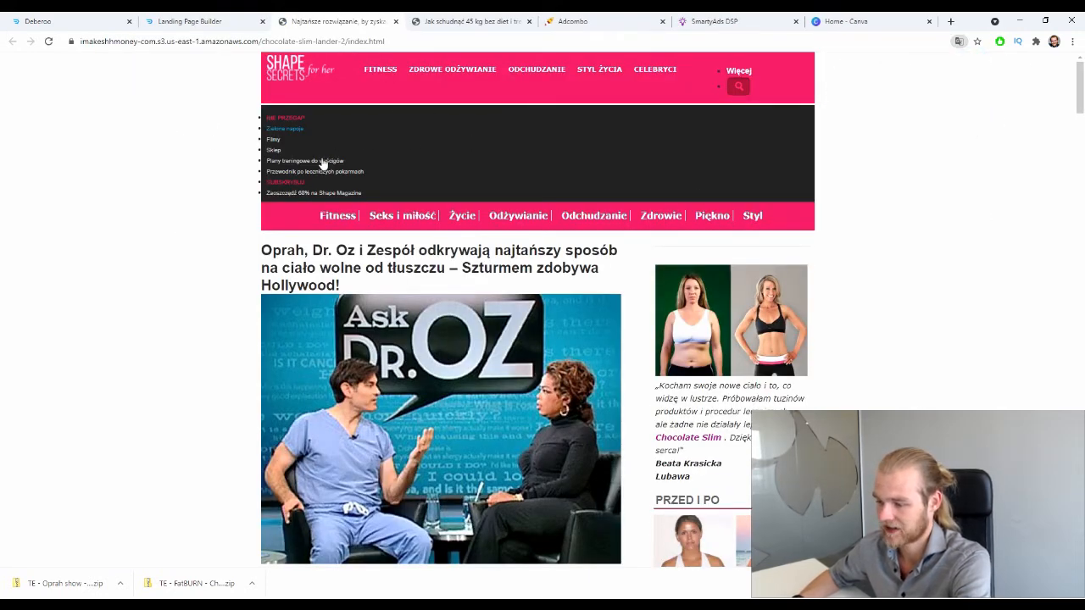
{"action": "scroll", "coordinate": [279, 199], "scroll_direction": "down", "scroll_amount": 12}
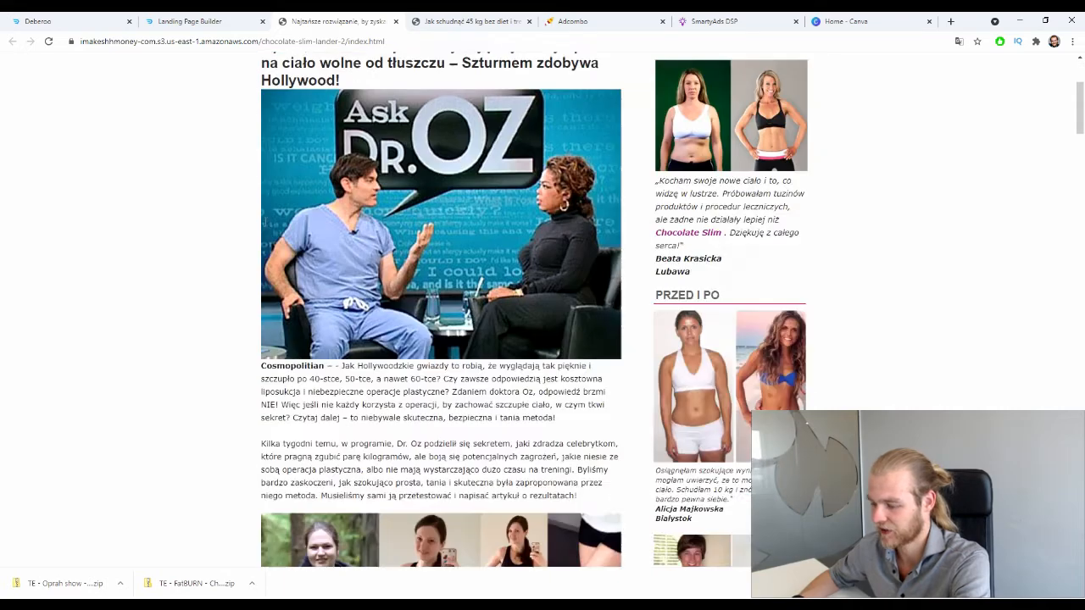
{"action": "scroll", "coordinate": [247, 211], "scroll_direction": "up", "scroll_amount": 15}
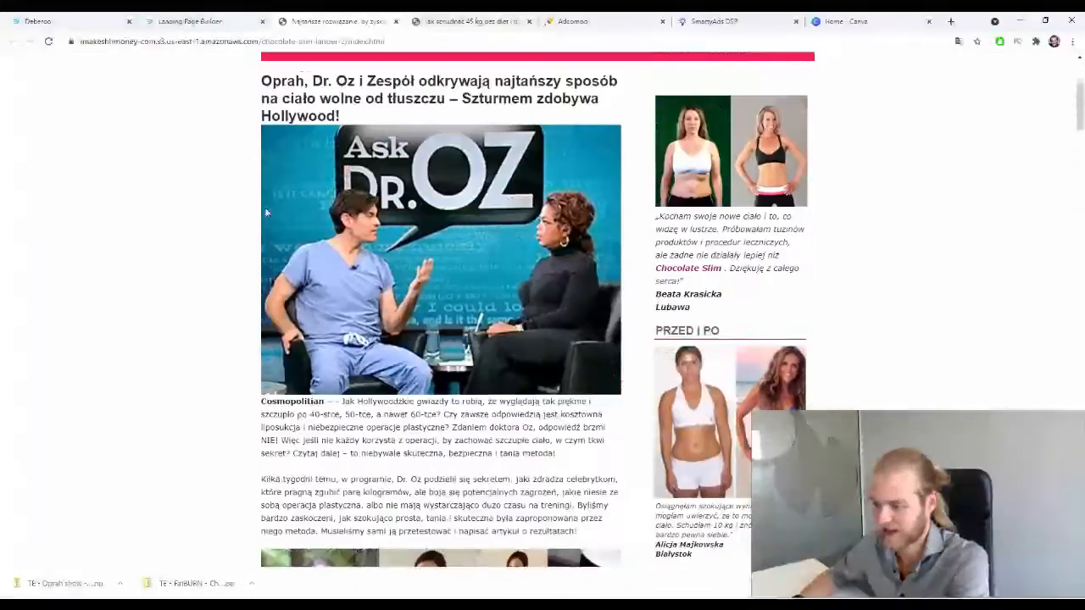
{"action": "scroll", "coordinate": [174, 122], "scroll_direction": "down", "scroll_amount": 3}
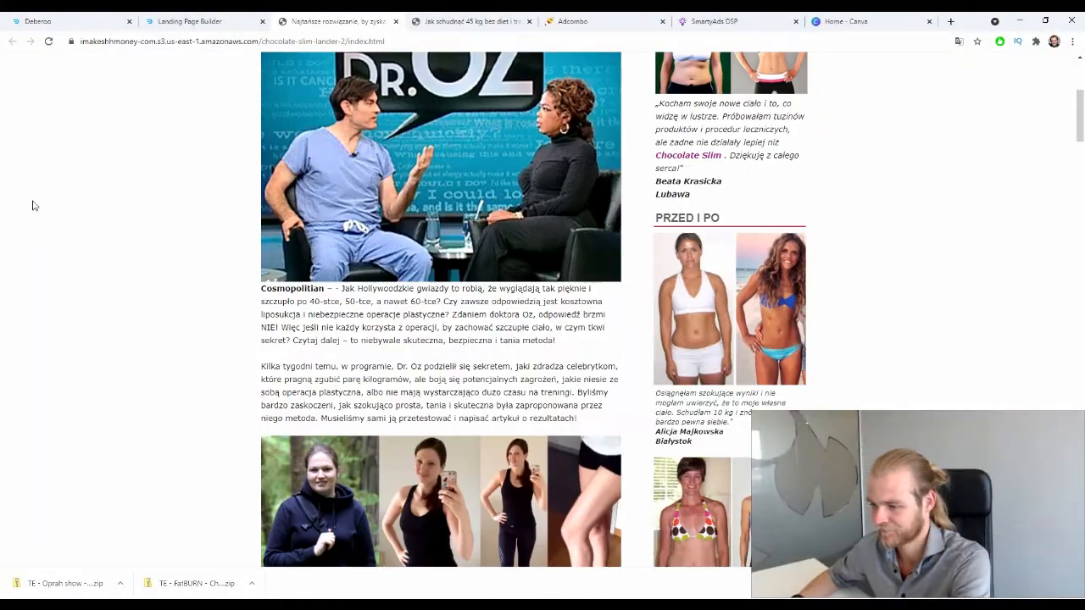
{"action": "scroll", "coordinate": [216, 157], "scroll_direction": "up", "scroll_amount": 1}
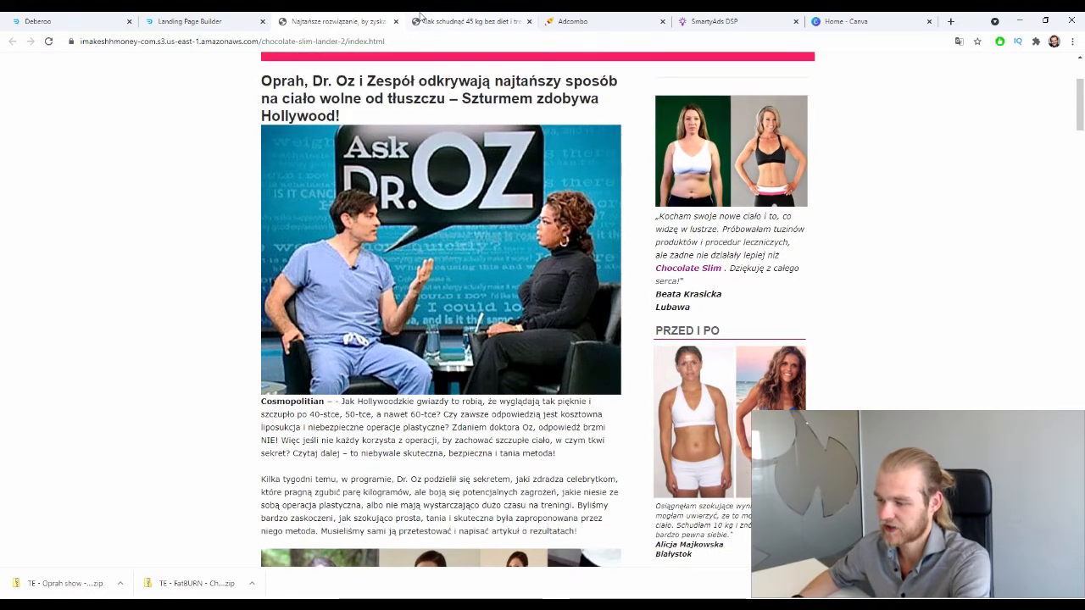
{"action": "left_click", "coordinate": [457, 21]}
{"action": "left_click", "coordinate": [352, 21]}
Start a new lander in the Deberoo tracker with workspace Initial and country tag Poland
{"action": "left_click", "coordinate": [102, 20]}
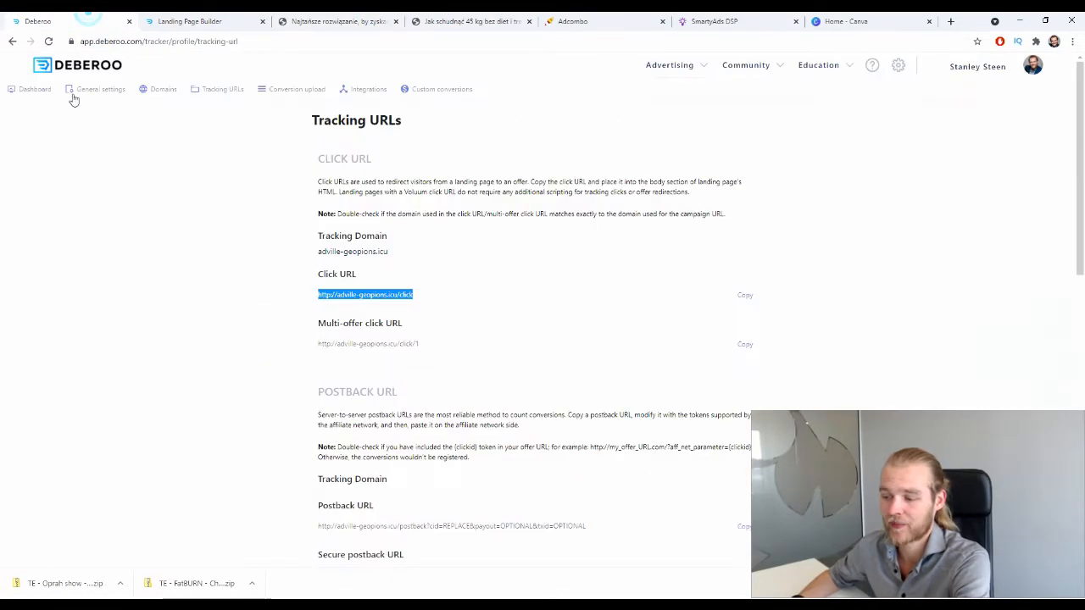
{"action": "left_click", "coordinate": [34, 89]}
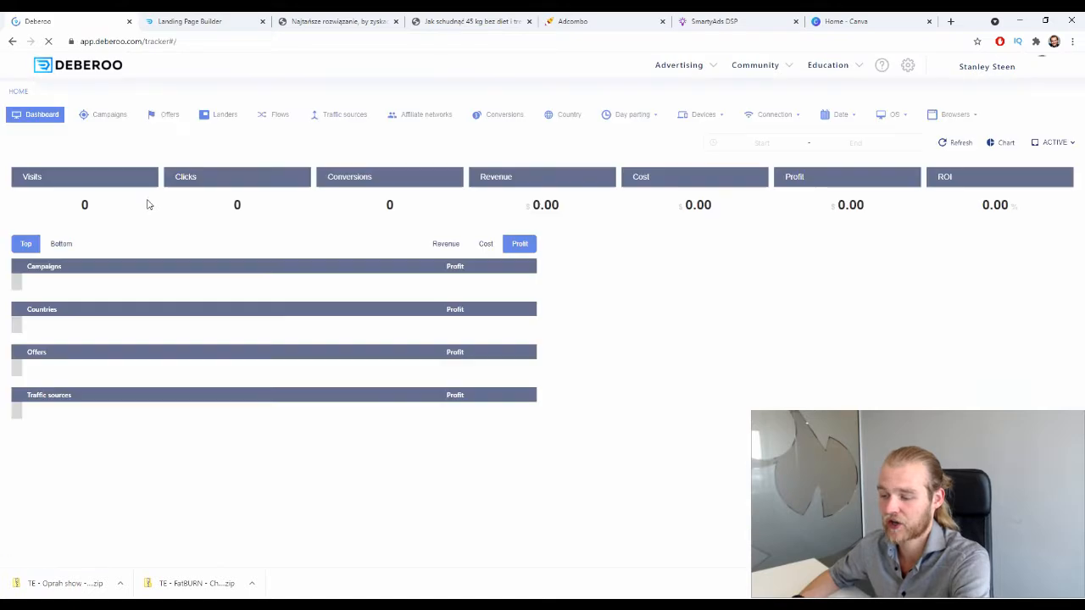
{"action": "left_click", "coordinate": [218, 113]}
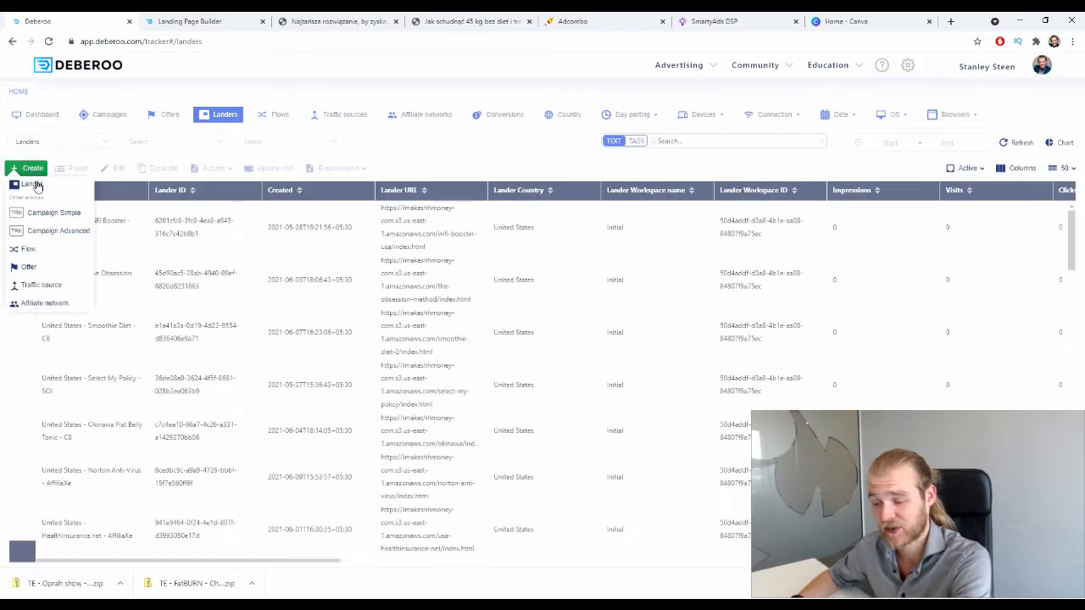
{"action": "left_click", "coordinate": [32, 189]}
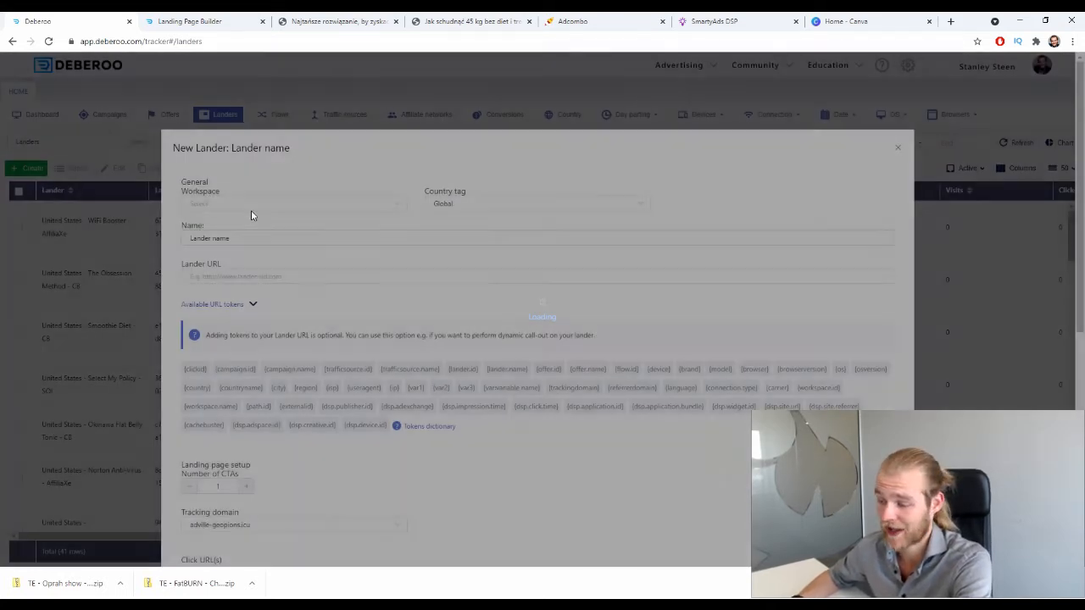
{"action": "left_click", "coordinate": [251, 208]}
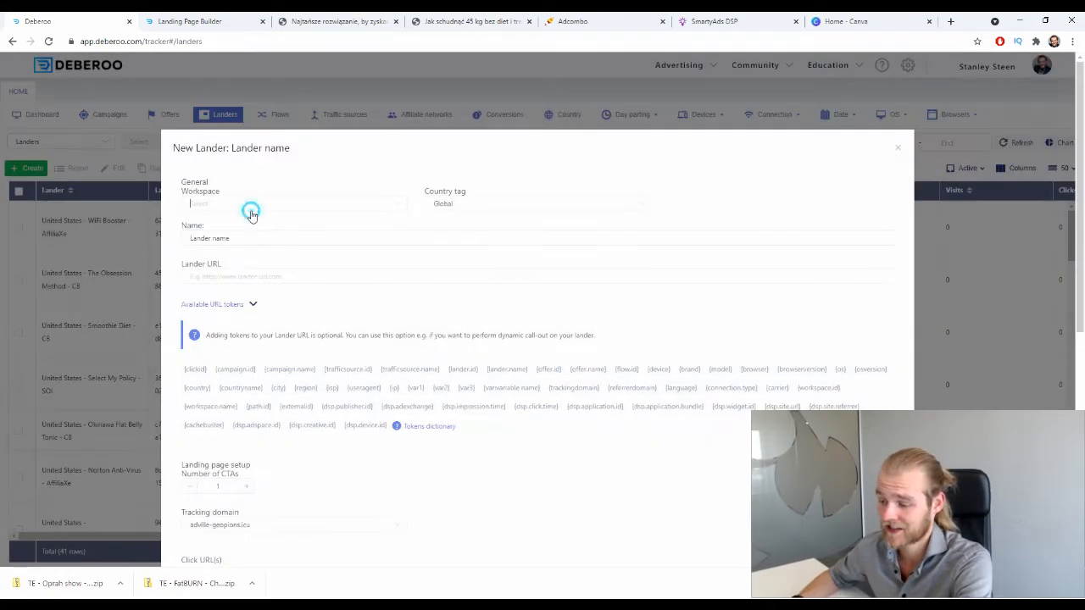
{"action": "left_click", "coordinate": [252, 233]}
{"action": "left_click", "coordinate": [469, 206]}
{"action": "type", "text": "pol"}
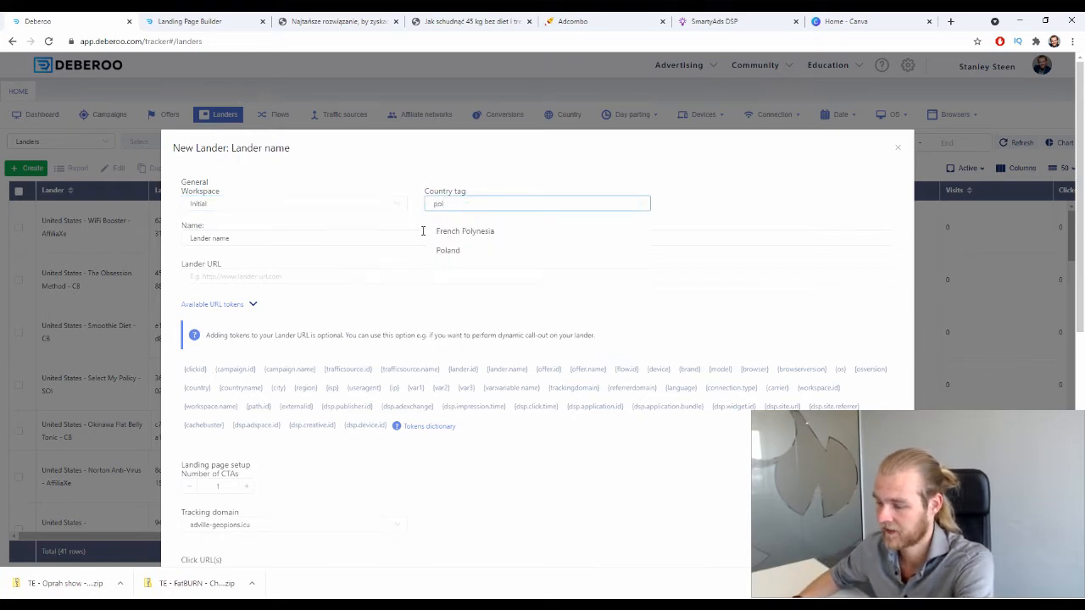
{"action": "left_click", "coordinate": [447, 250]}
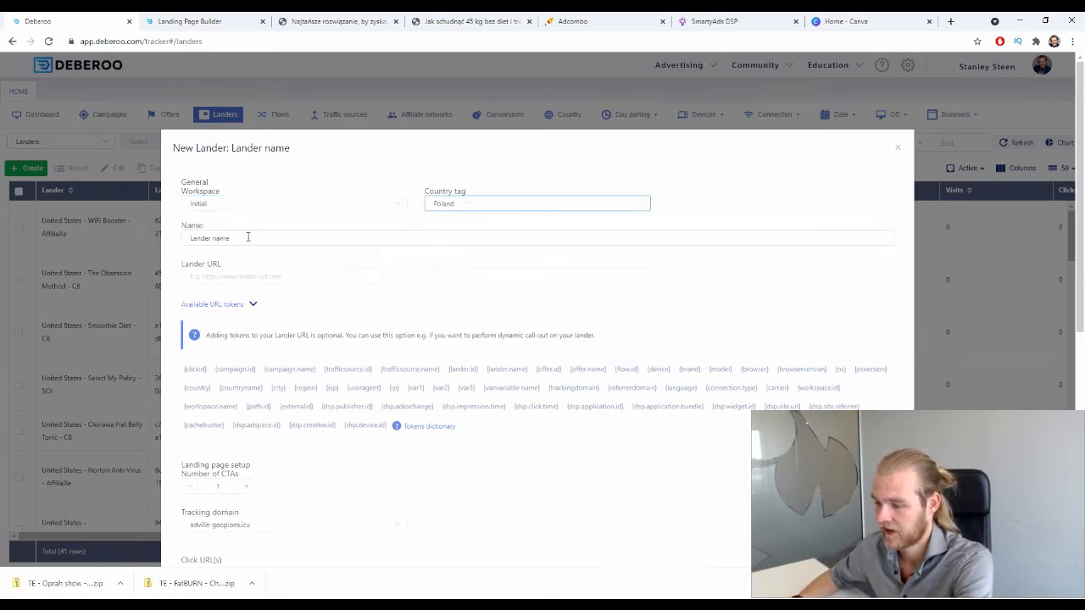
Name the new tracker lander Chocolate Slim Lander 1 - AdCombo
{"action": "left_click_drag", "start_coordinate": [250, 238], "coordinate": [193, 238]}
{"action": "type", "text": "Chocolate Slim"}
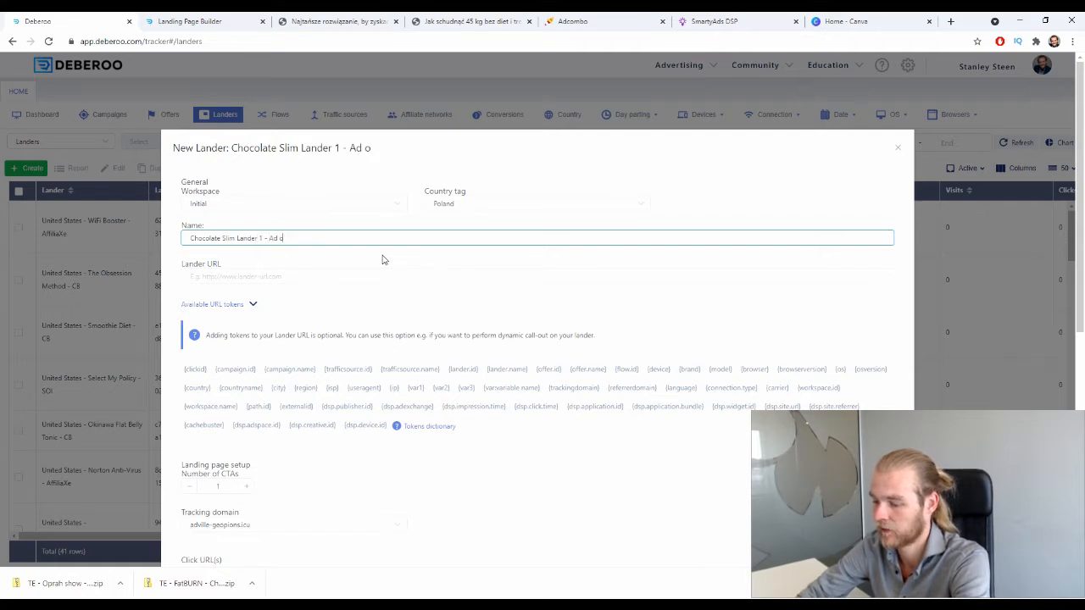
{"action": "key", "text": "BackSpace"}
{"action": "key", "text": "BackSpace"}
{"action": "key", "text": "BackSpace"}
{"action": "key", "text": "BackSpace"}
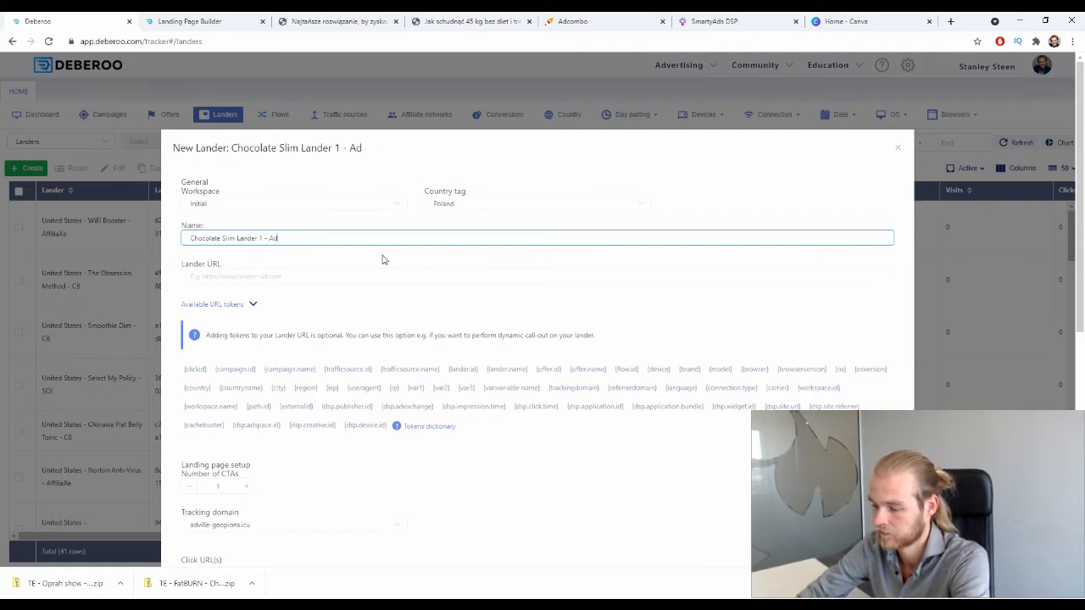
{"action": "key", "text": "Tab"}
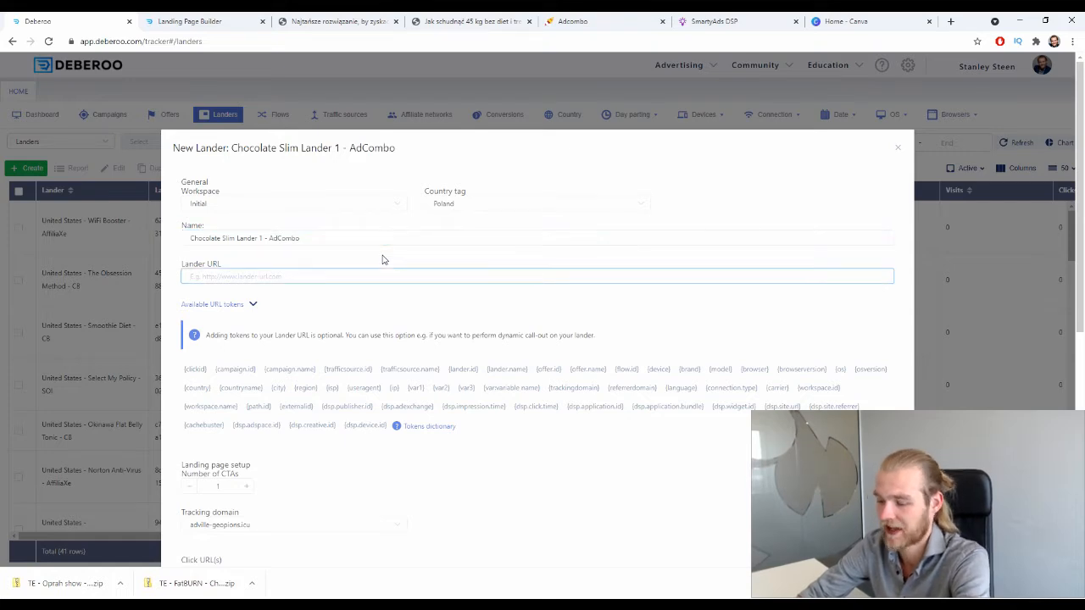
{"action": "left_click", "coordinate": [472, 21]}
{"action": "left_click", "coordinate": [217, 42]}
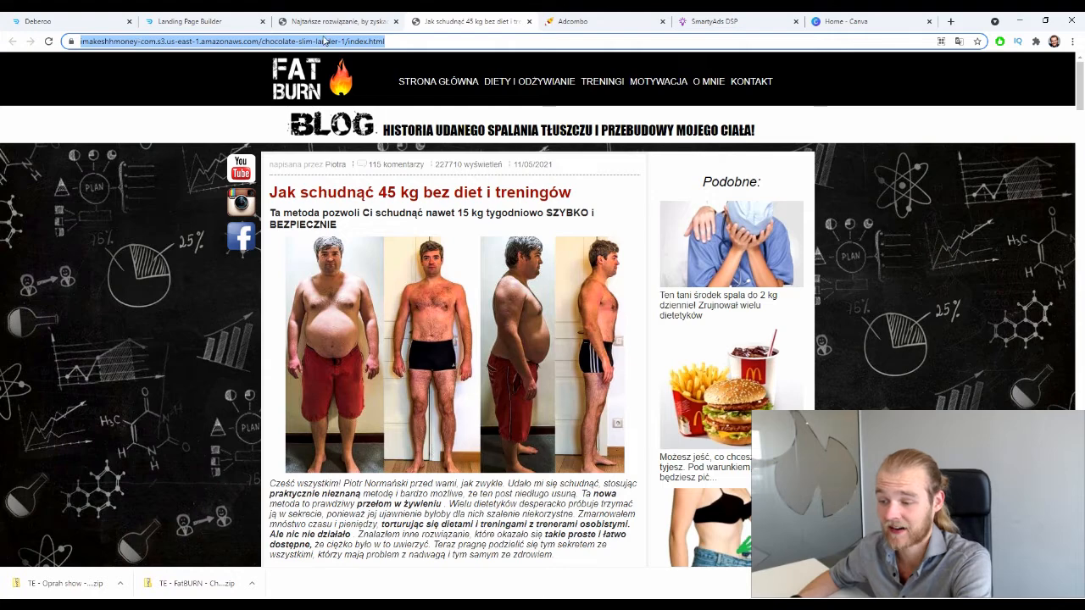
{"action": "left_click", "coordinate": [68, 22]}
{"action": "type", "text": "https://imakeshhmoney-com.s3.us-east-1.amazonaws.com/chocolate-slim-lander-1/index.html"}
{"action": "scroll", "coordinate": [254, 290], "scroll_direction": "down", "scroll_amount": 4}
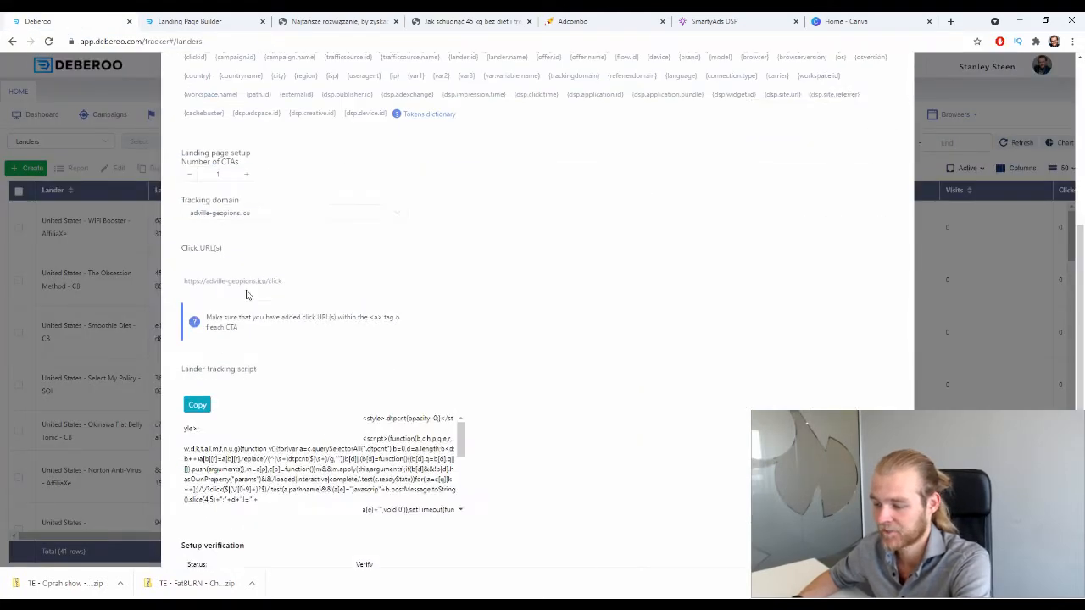
{"action": "scroll", "coordinate": [246, 294], "scroll_direction": "down", "scroll_amount": 3}
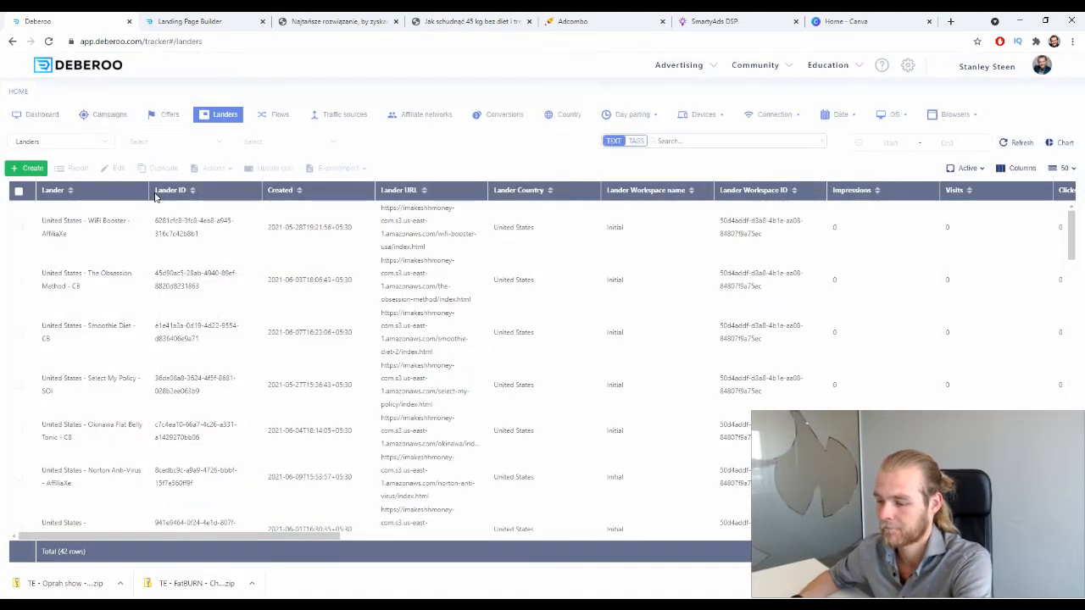
{"action": "mouse_move", "coordinate": [32, 171]}
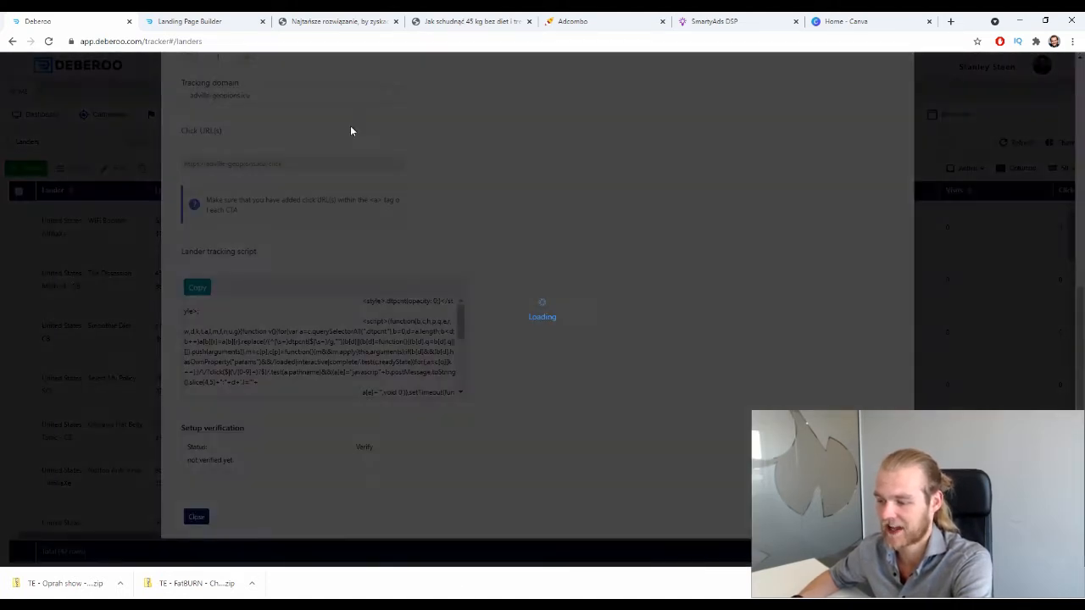
{"action": "left_click", "coordinate": [339, 22]}
{"action": "left_click", "coordinate": [284, 40]}
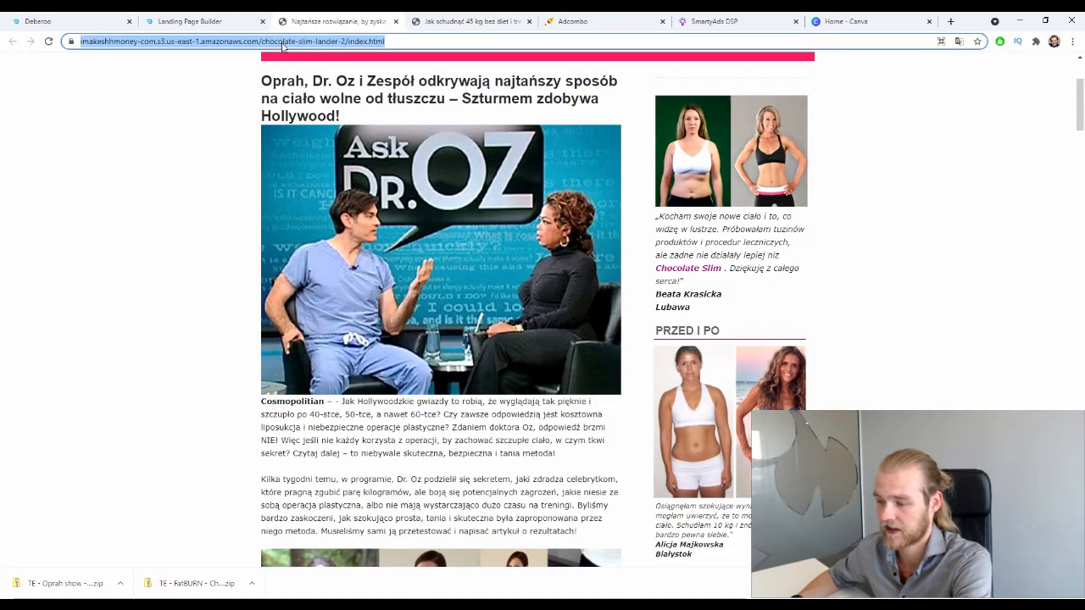
{"action": "left_click", "coordinate": [38, 21]}
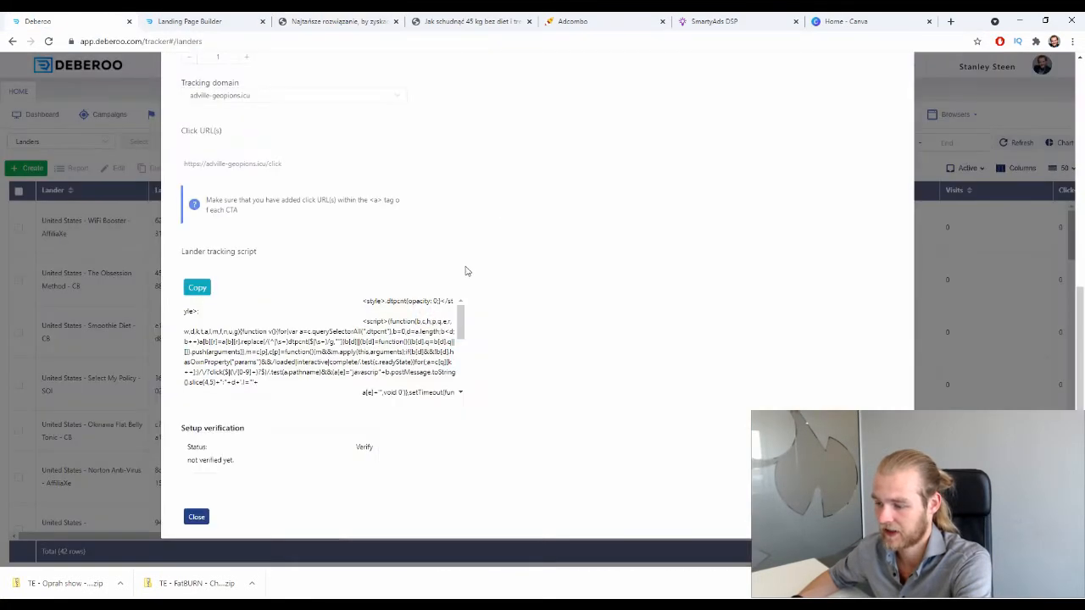
{"action": "left_click", "coordinate": [492, 184]}
{"action": "key", "text": "ctrl+a"}
{"action": "type", "text": "https://imakeshhmoney.com.s3.us-east-1.amazonaws.com/chocolate-slim-lander-2/index.html"}
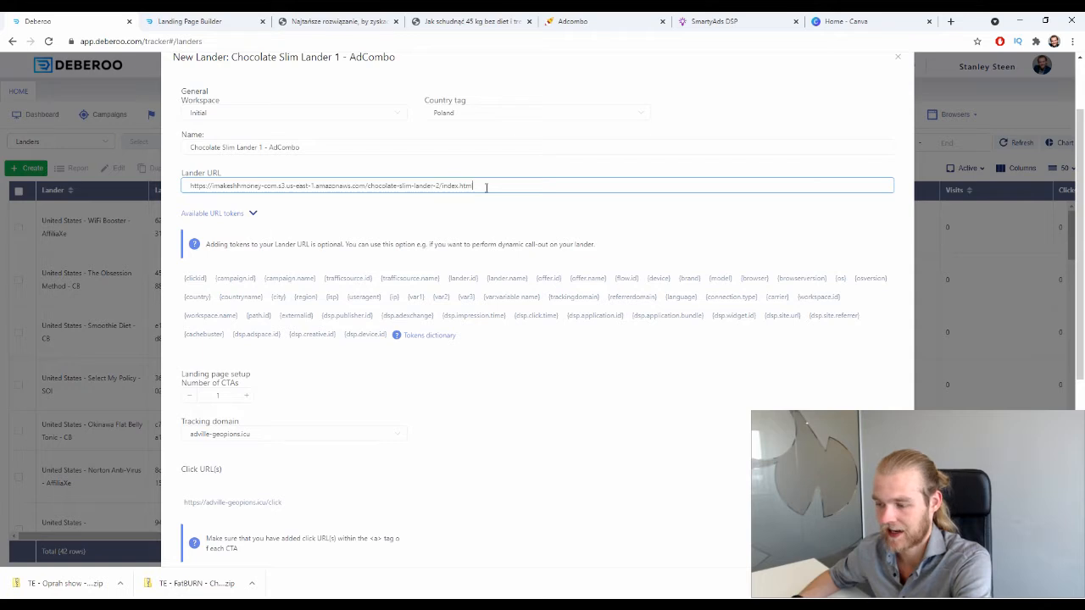
Change the second tracker lander's name to Chocolate Slim Lander 2 - AdCombo
{"action": "scroll", "coordinate": [277, 171], "scroll_direction": "up", "scroll_amount": 1}
{"action": "left_click", "coordinate": [262, 203]}
{"action": "key", "text": "BackSpace"}
{"action": "key", "text": "BackSpace"}
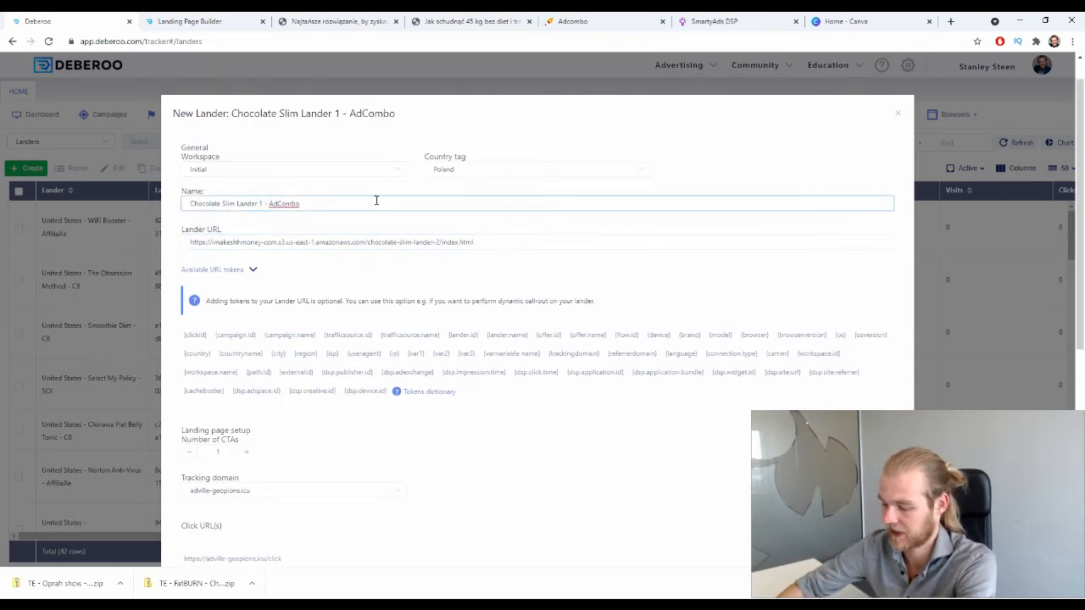
{"action": "type", "text": "2"}
{"action": "scroll", "coordinate": [392, 300], "scroll_direction": "down", "scroll_amount": 5}
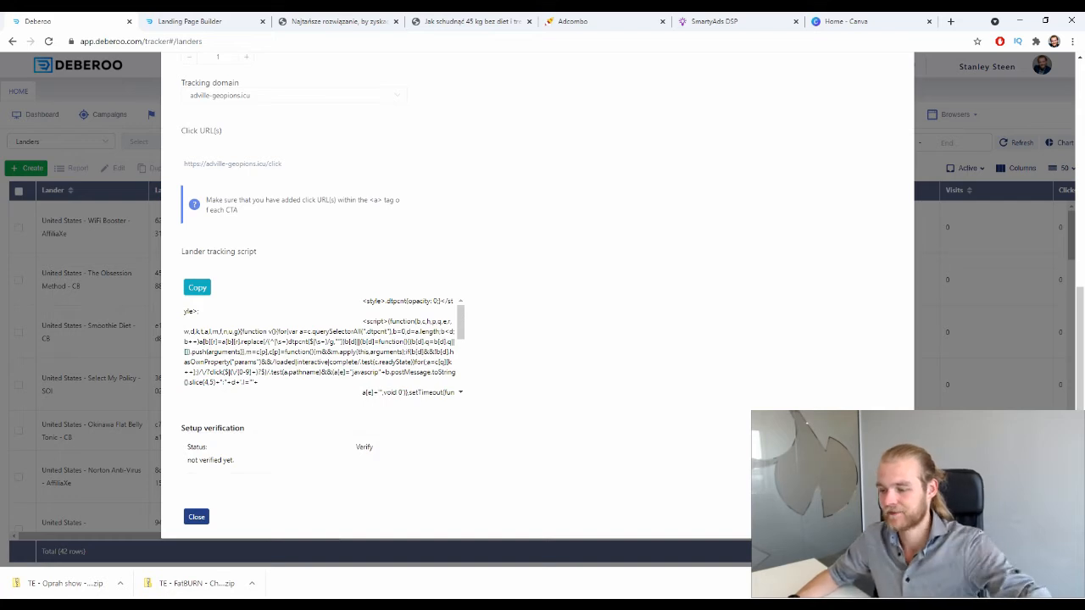
Close the saved lander and start a new tracker campaign in the Initial workspace
{"action": "left_click", "coordinate": [196, 517]}
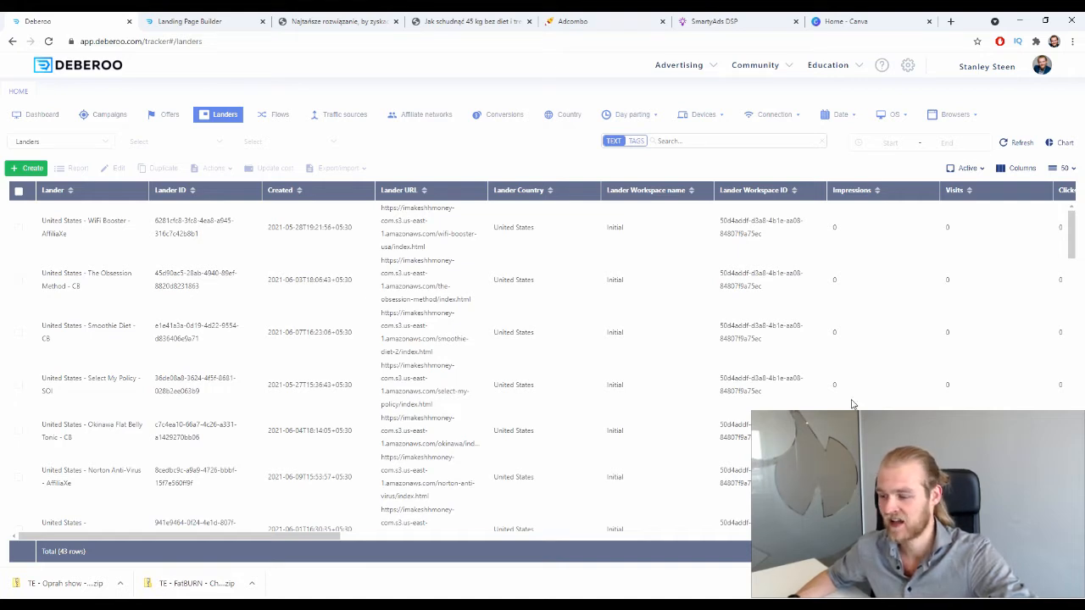
{"action": "left_click", "coordinate": [109, 116]}
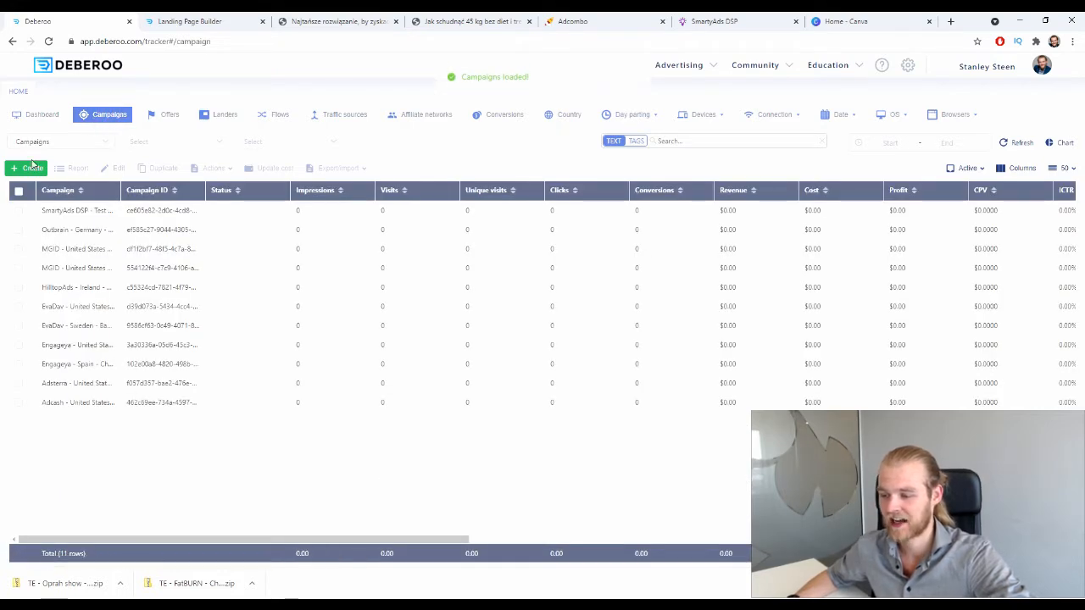
{"action": "left_click", "coordinate": [33, 167]}
{"action": "left_click", "coordinate": [48, 187]}
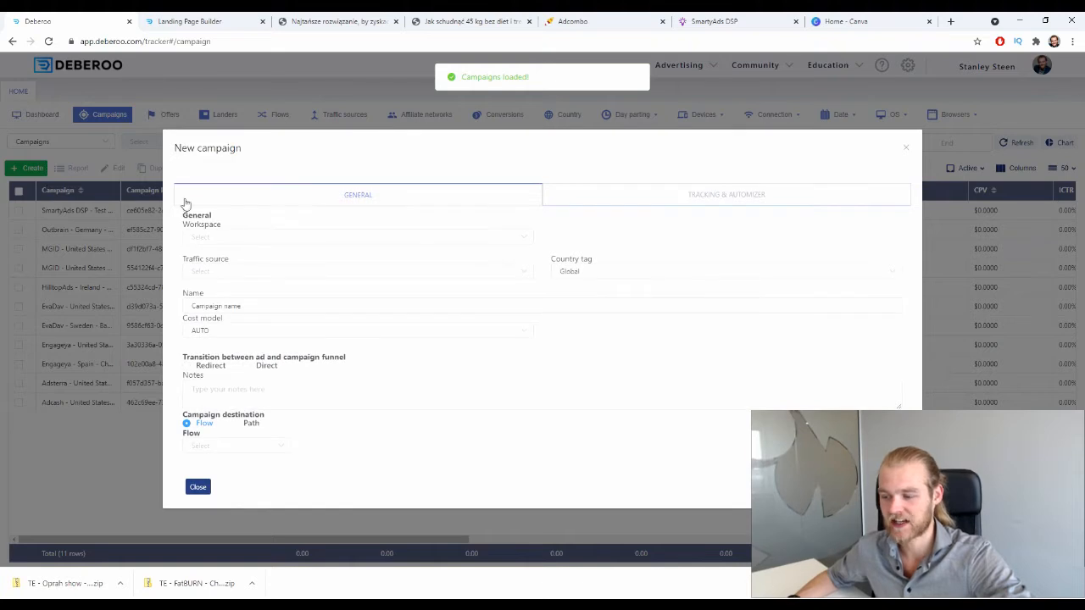
{"action": "left_click", "coordinate": [217, 235]}
{"action": "left_click", "coordinate": [220, 268]}
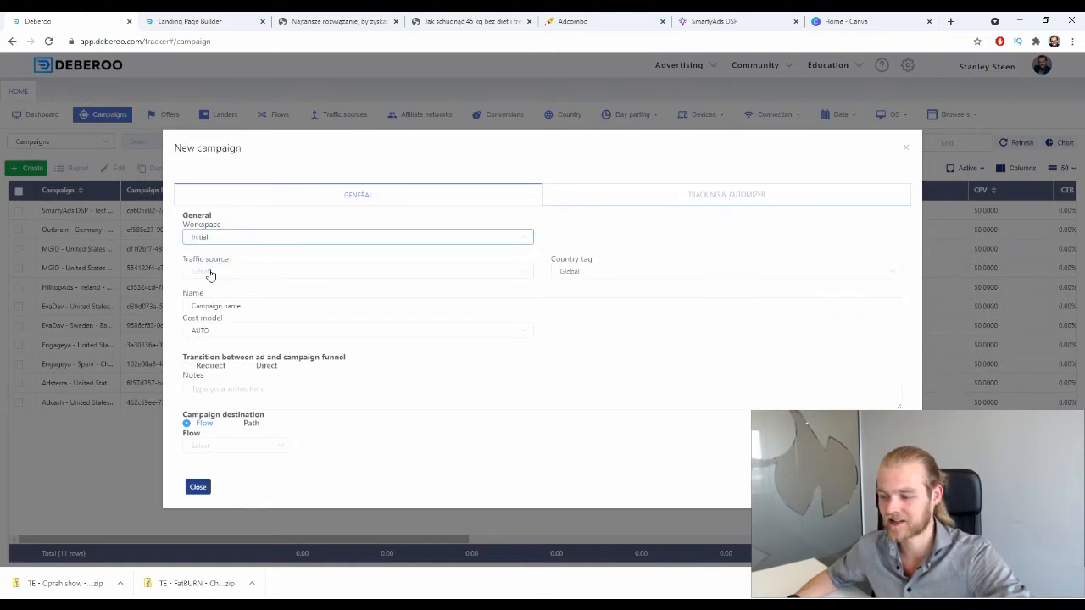
Set the new campaign's traffic source to SmartyAds DSP - Test and its country tag to Poland
{"action": "left_click", "coordinate": [212, 273]}
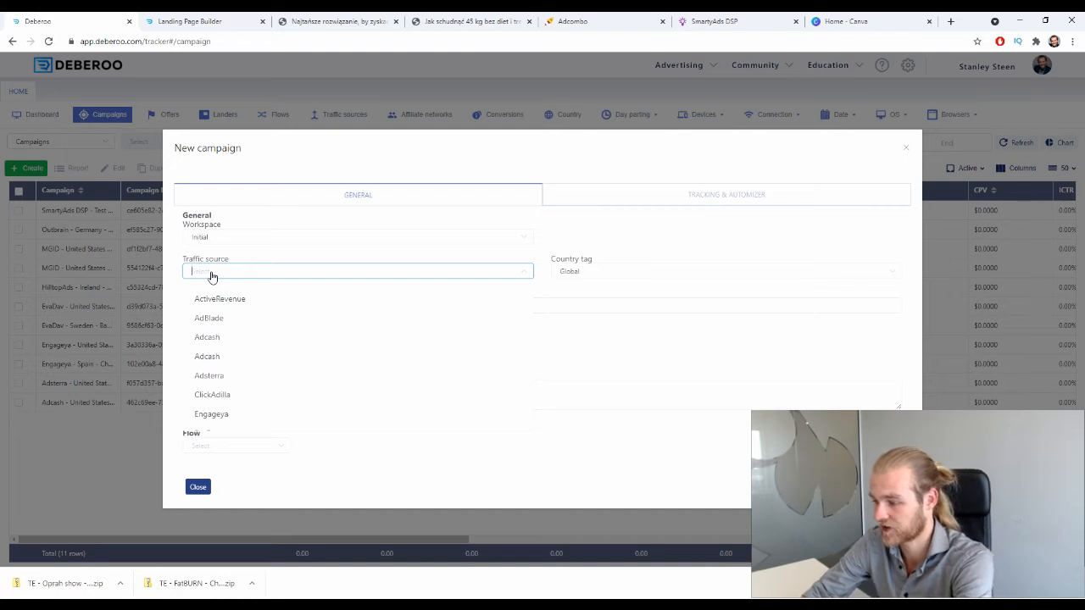
{"action": "type", "text": "sma"}
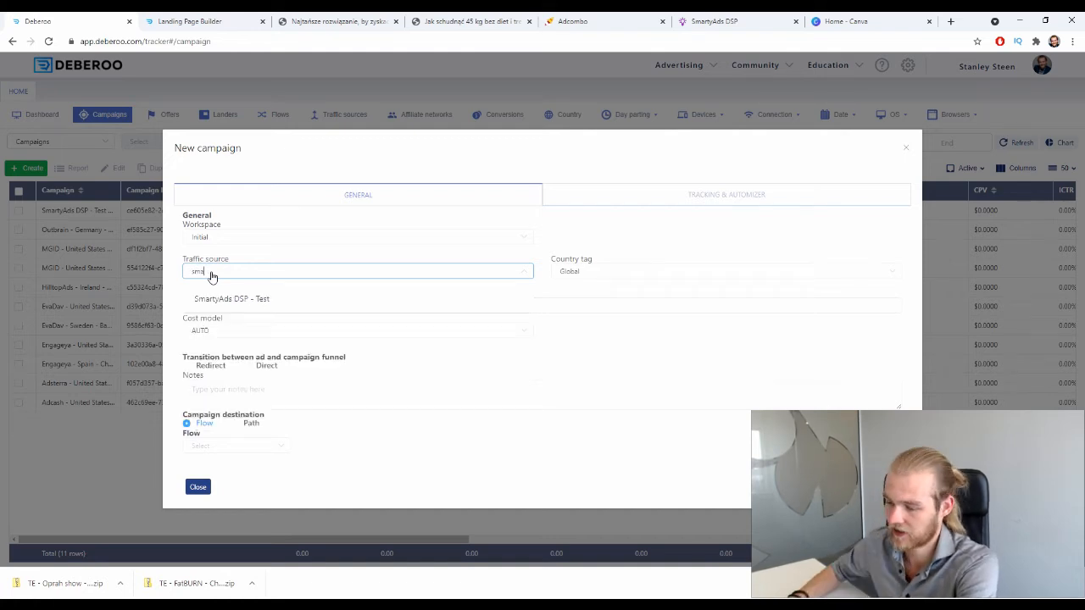
{"action": "left_click", "coordinate": [258, 295]}
{"action": "left_click", "coordinate": [589, 273]}
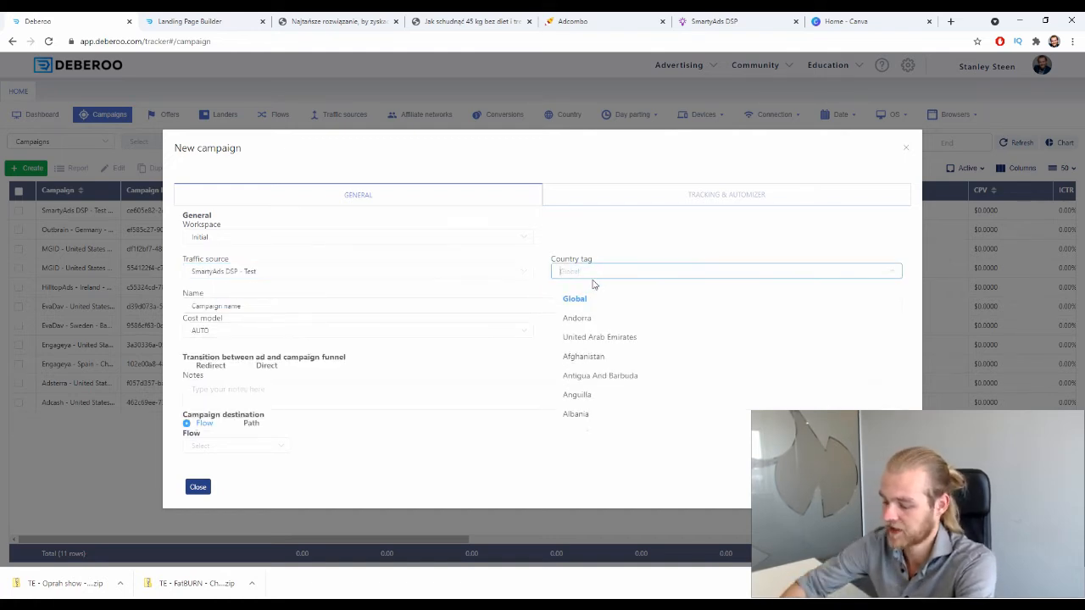
{"action": "type", "text": "pol"}
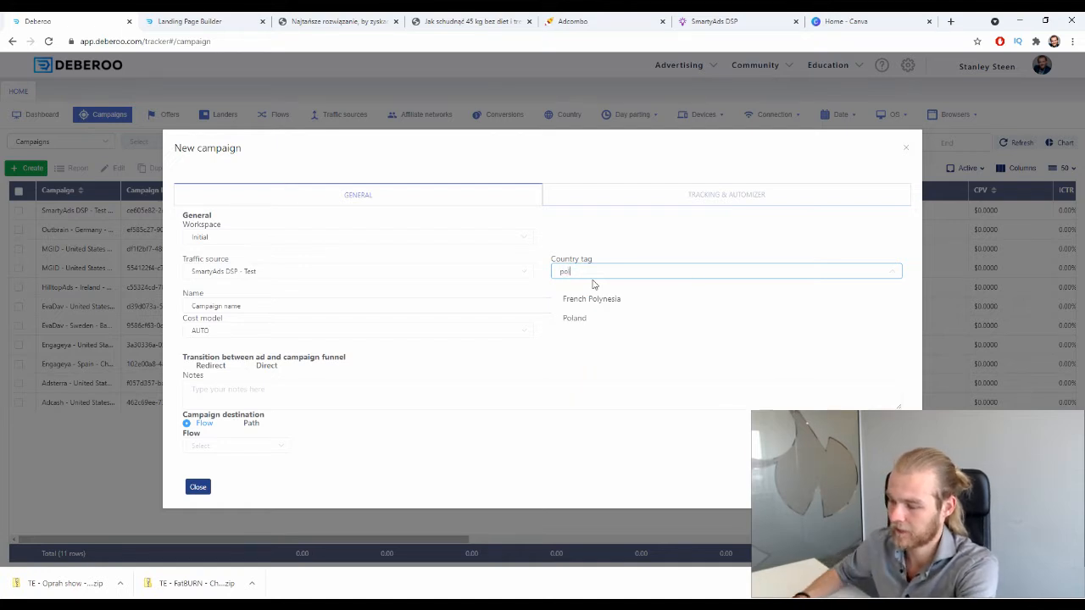
{"action": "left_click", "coordinate": [608, 319]}
Name the campaign Chocolate Slim - AdCombo and set the transition between ad and campaign funnel to Redirect
{"action": "left_click", "coordinate": [259, 302]}
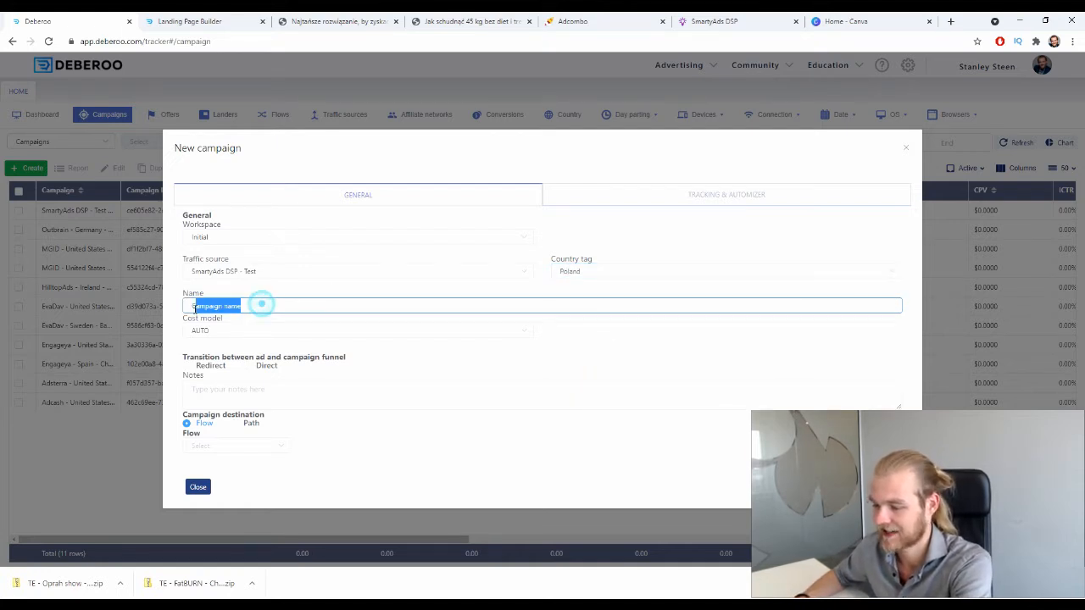
{"action": "type", "text": "Chocolate Slim - AdCom"}
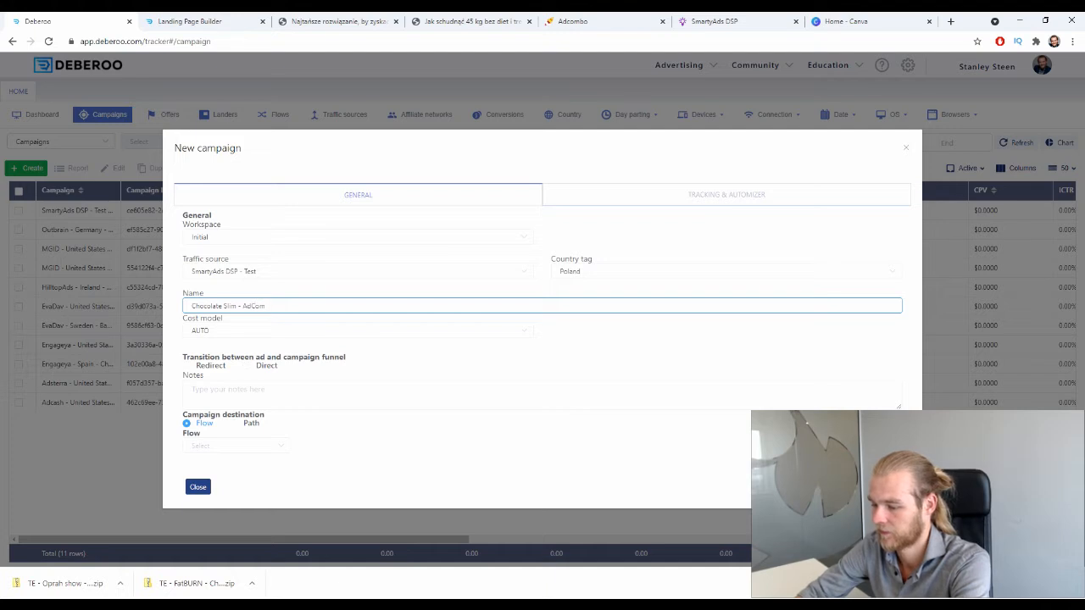
{"action": "type", "text": "bo"}
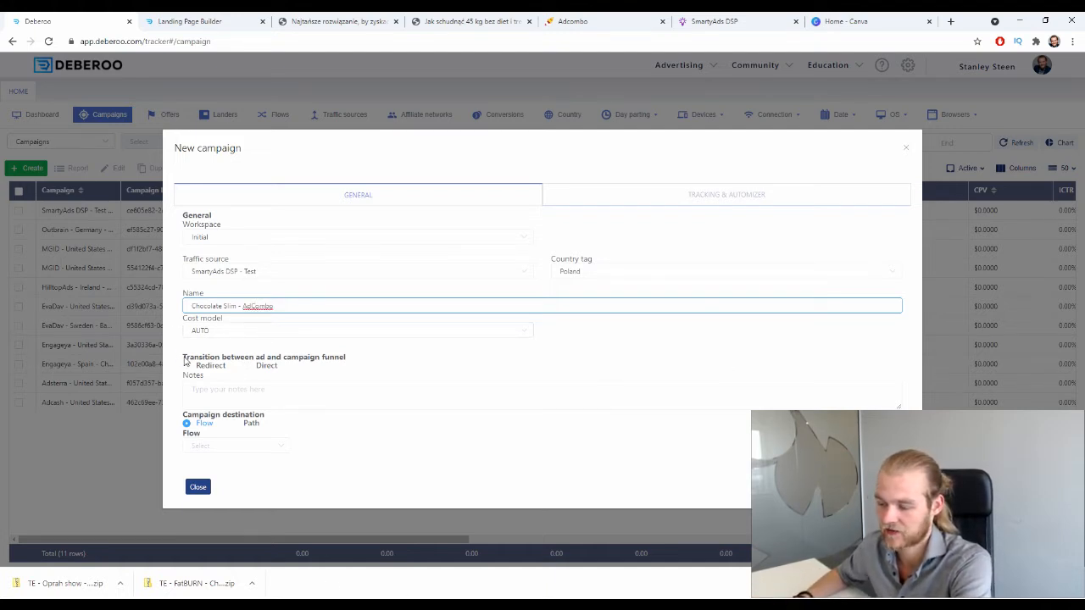
{"action": "left_click_drag", "start_coordinate": [185, 360], "coordinate": [232, 368]}
{"action": "left_click", "coordinate": [264, 365]}
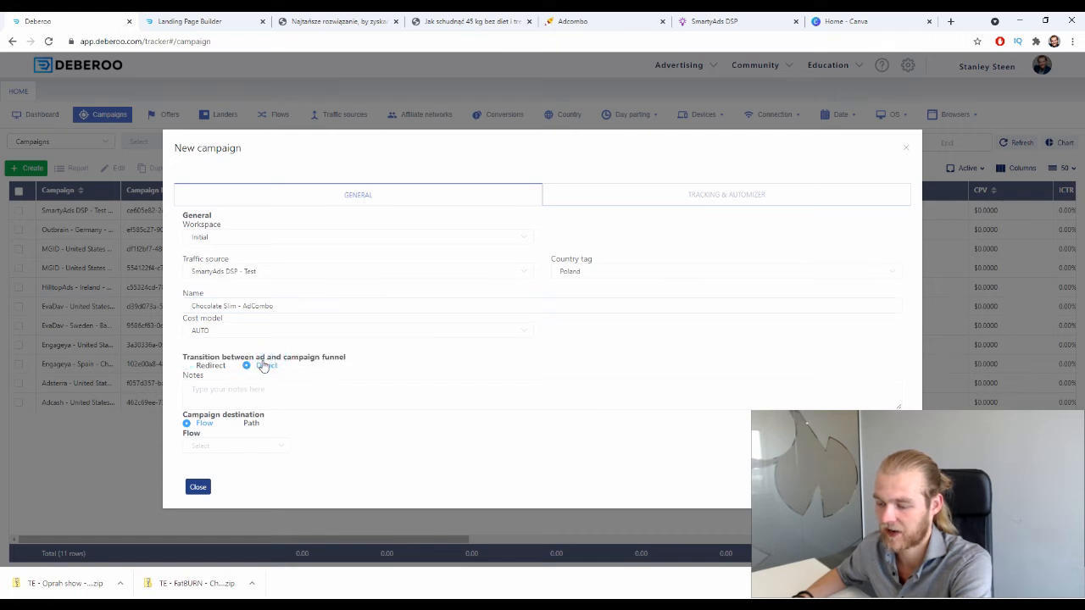
{"action": "left_click", "coordinate": [190, 366]}
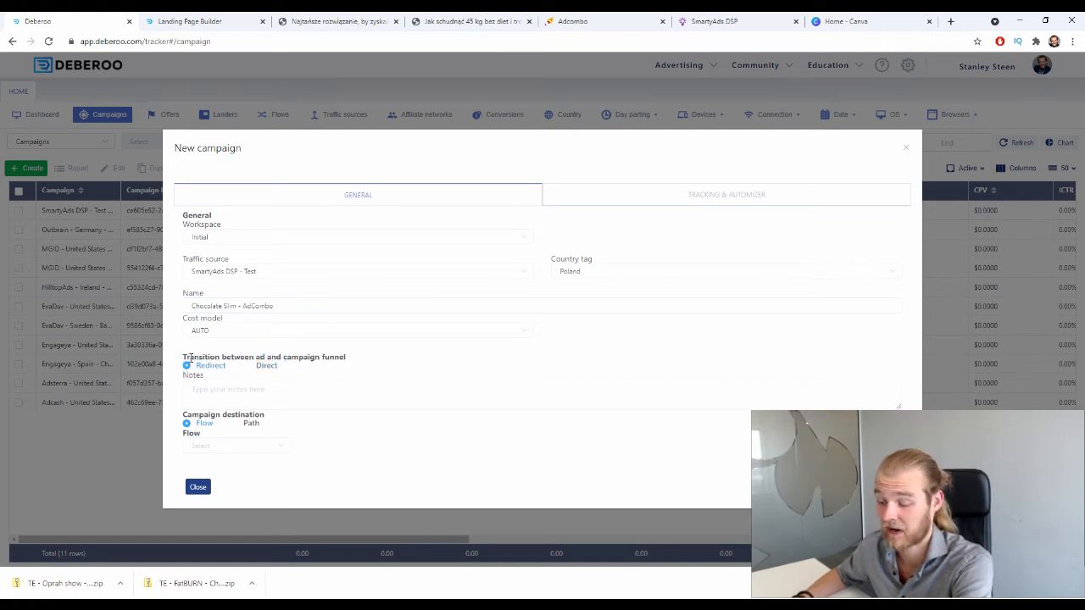
Set the campaign destination to Path with Landers & Offers, using 302 as the transition to the offer
{"action": "left_click_drag", "start_coordinate": [192, 415], "coordinate": [262, 407]}
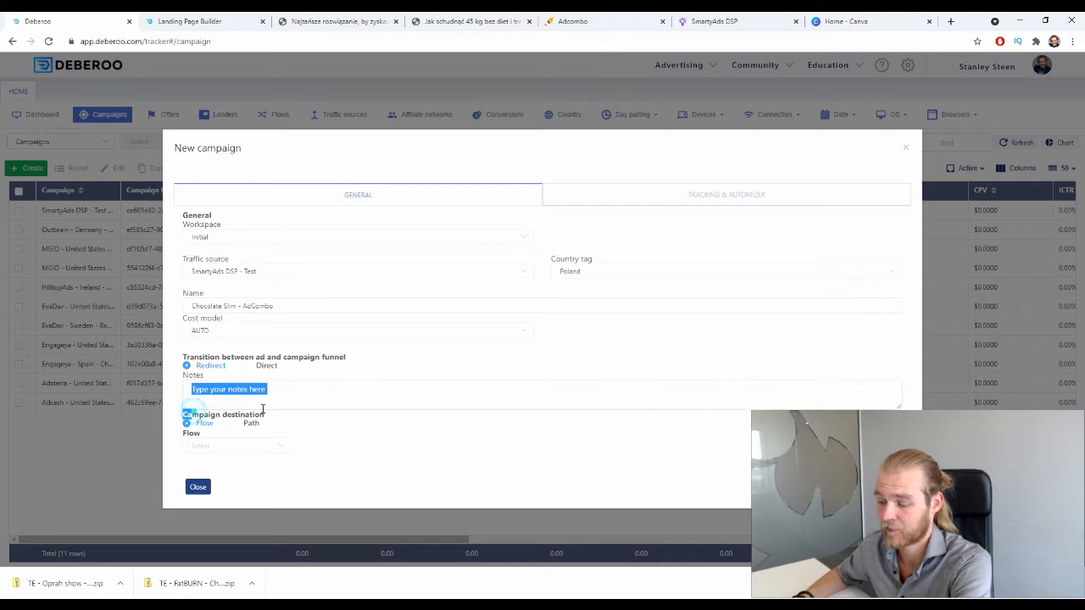
{"action": "left_click", "coordinate": [249, 423]}
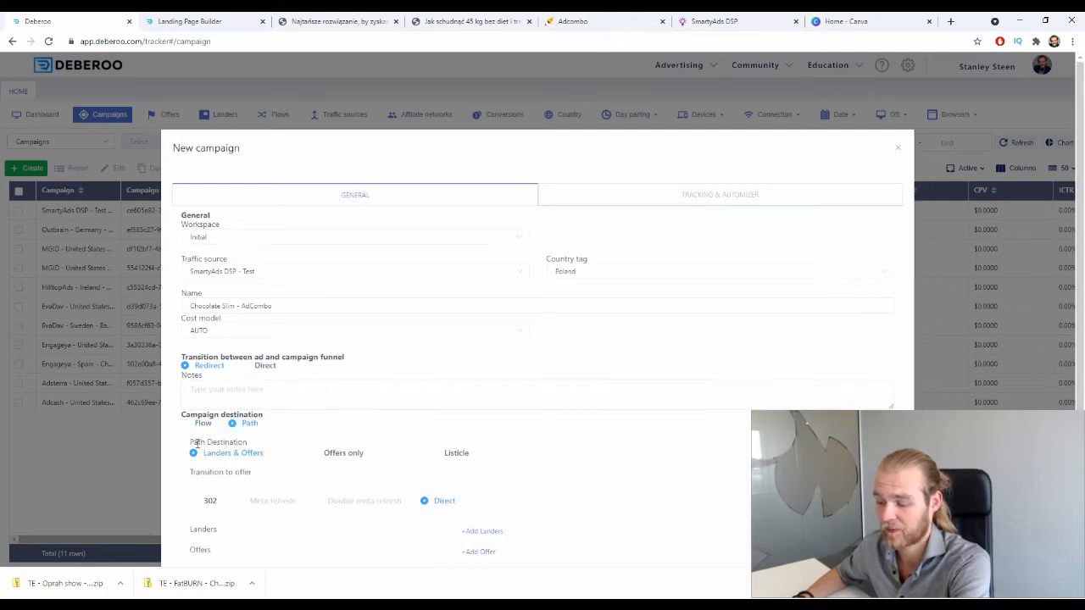
{"action": "scroll", "coordinate": [373, 350], "scroll_direction": "down", "scroll_amount": 2}
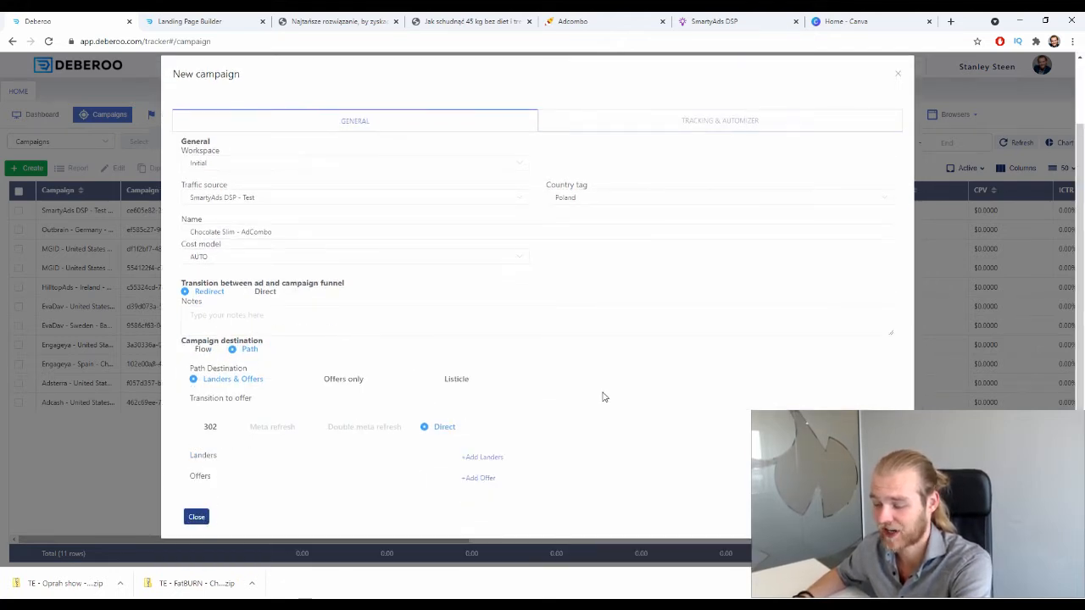
{"action": "left_click_drag", "start_coordinate": [194, 369], "coordinate": [247, 401]}
{"action": "left_click", "coordinate": [213, 359]}
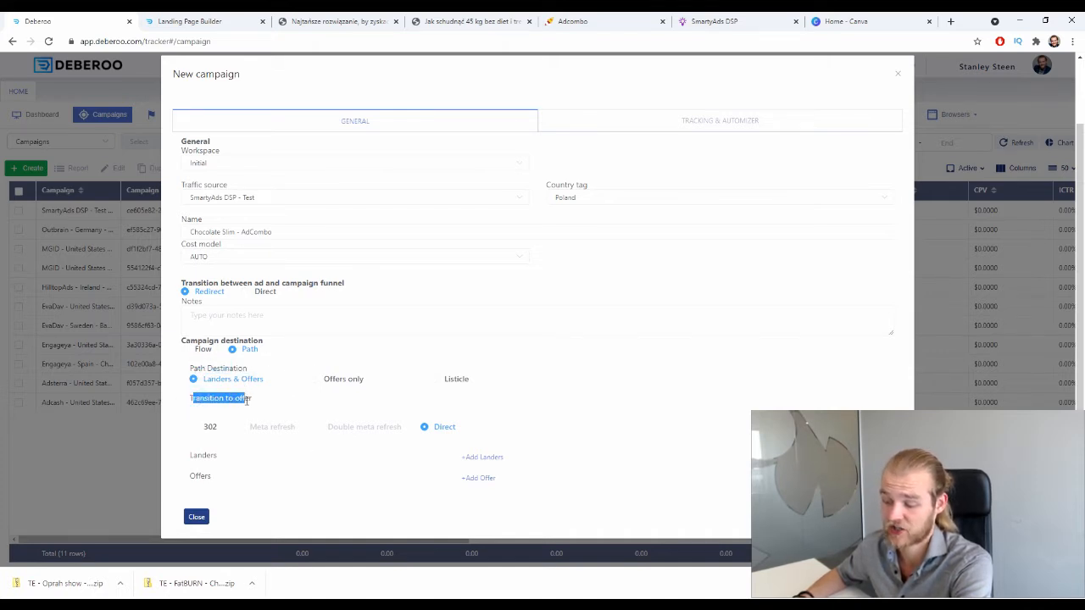
{"action": "left_click", "coordinate": [249, 399]}
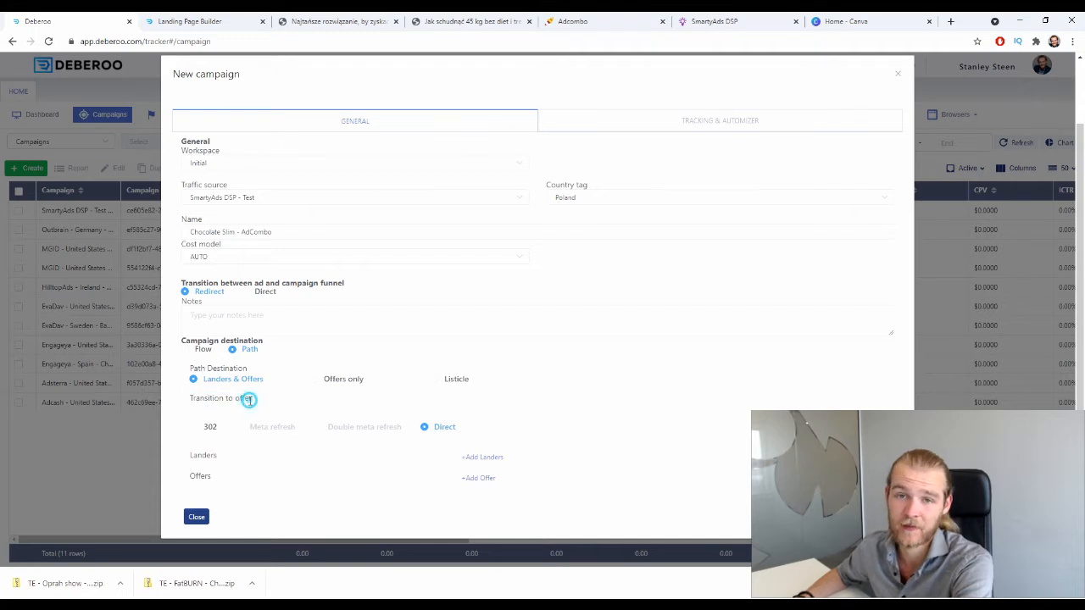
{"action": "left_click", "coordinate": [210, 428]}
{"action": "left_click", "coordinate": [210, 429]}
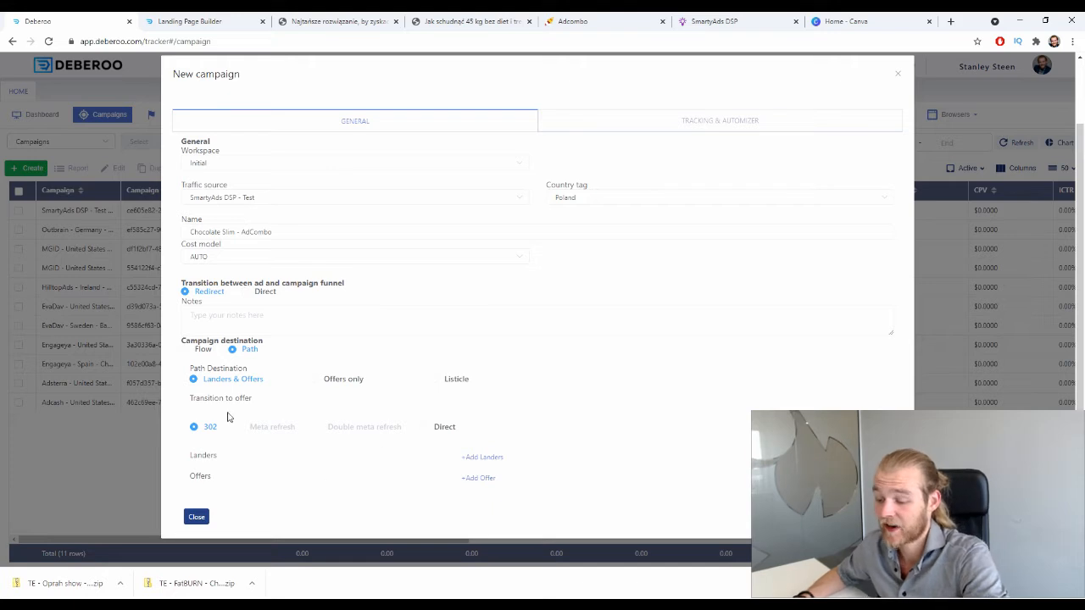
Add two lander entries and one offer entry to the campaign path
{"action": "double_click", "coordinate": [193, 456]}
{"action": "double_click", "coordinate": [202, 477]}
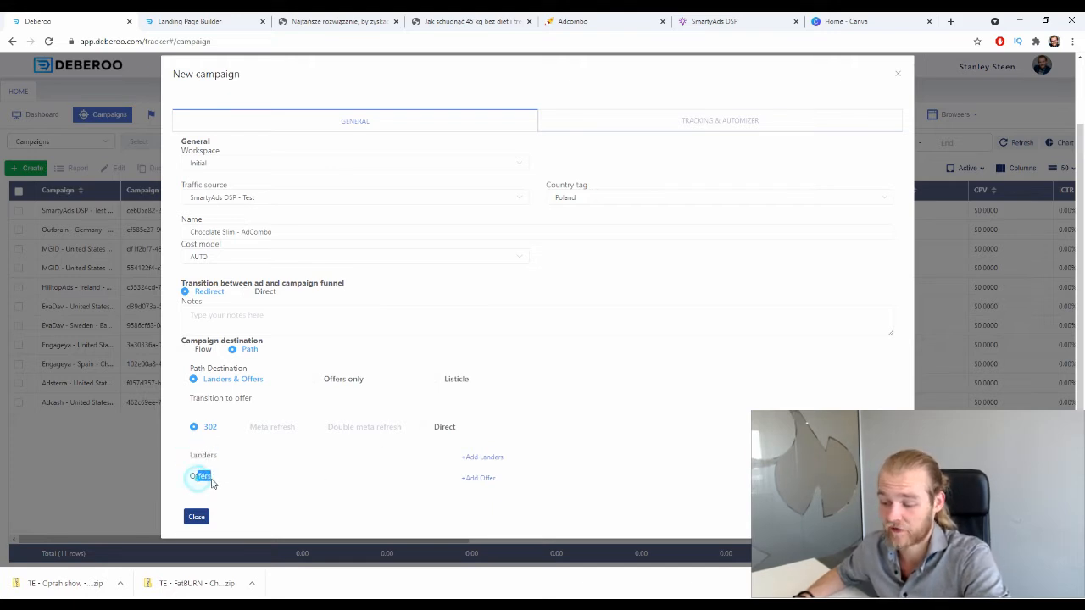
{"action": "left_click", "coordinate": [212, 479]}
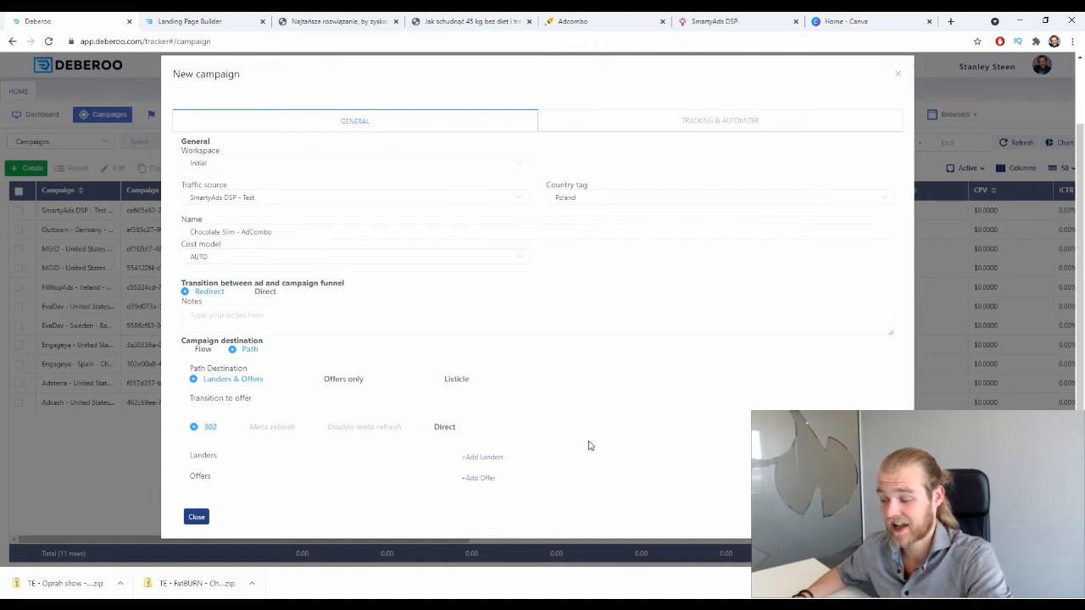
{"action": "left_click", "coordinate": [498, 460]}
{"action": "left_click", "coordinate": [508, 458]}
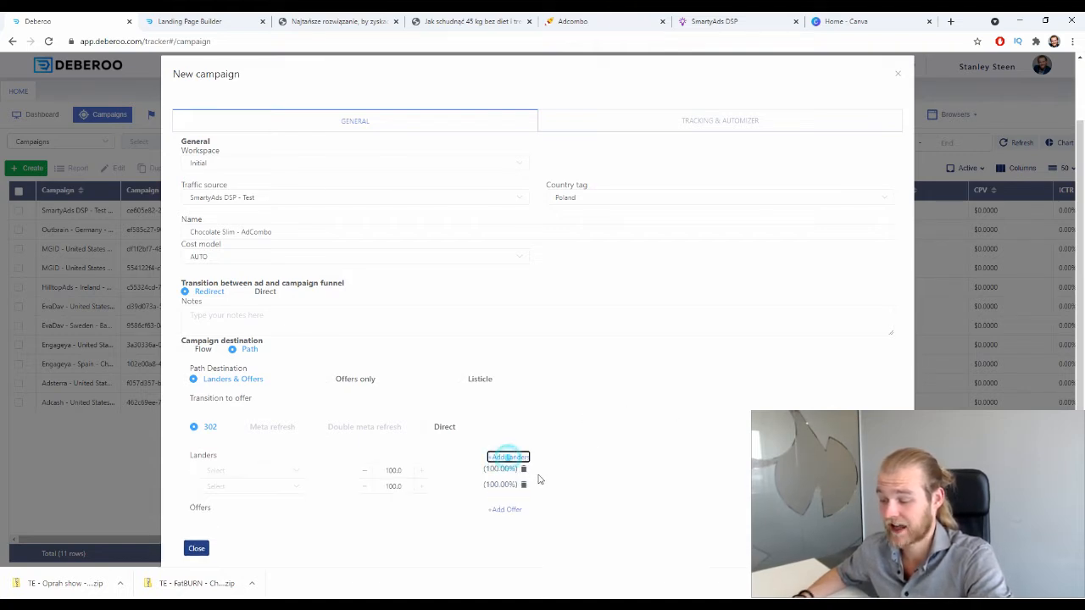
{"action": "left_click", "coordinate": [505, 510]}
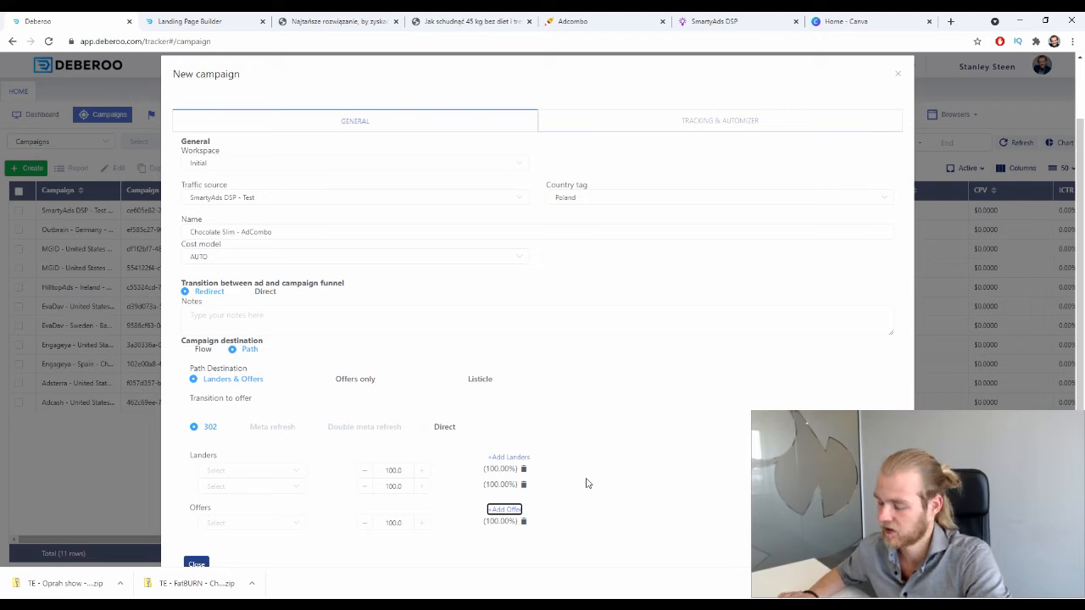
Assign Poland - Chocolate Slim Lander 1 - AdCombo and Poland - Chocolate Slim Lander 2 - AdCombo to the two lander entries
{"action": "left_click", "coordinate": [286, 476]}
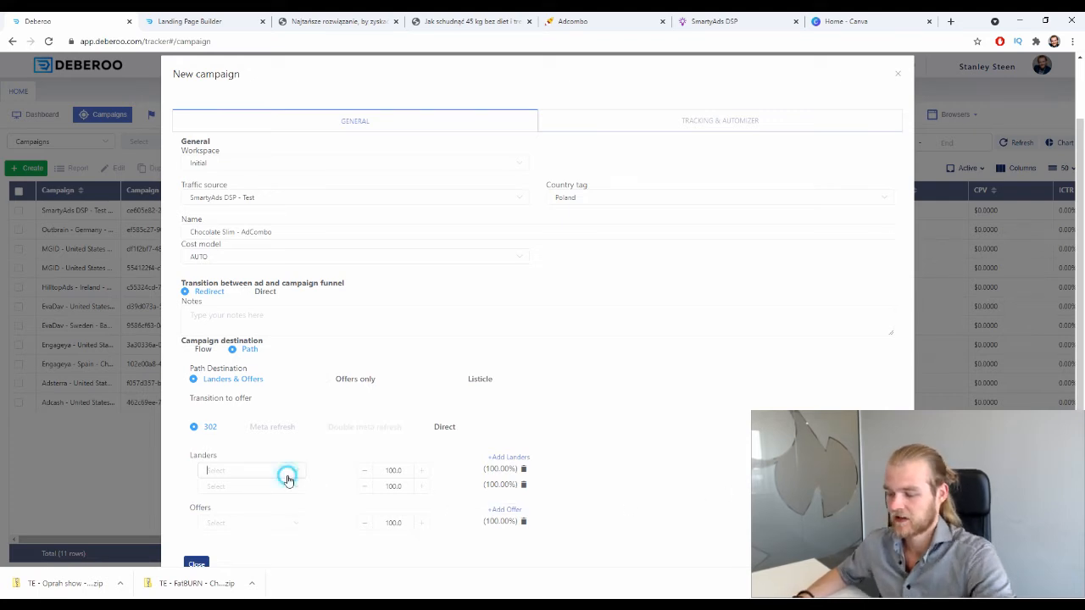
{"action": "type", "text": "choco"}
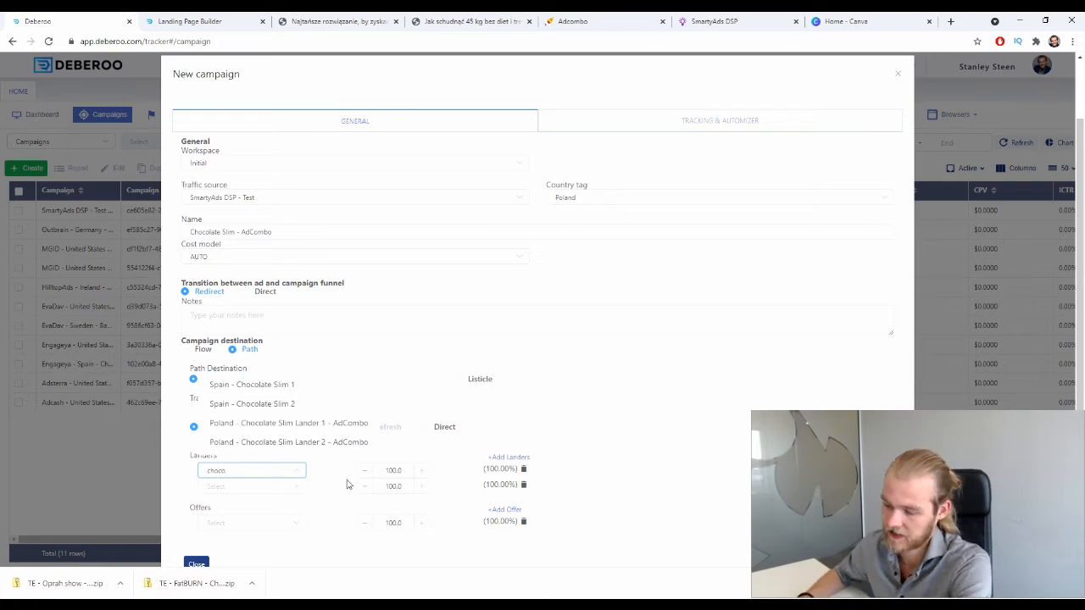
{"action": "left_click", "coordinate": [361, 424]}
{"action": "left_click", "coordinate": [271, 491]}
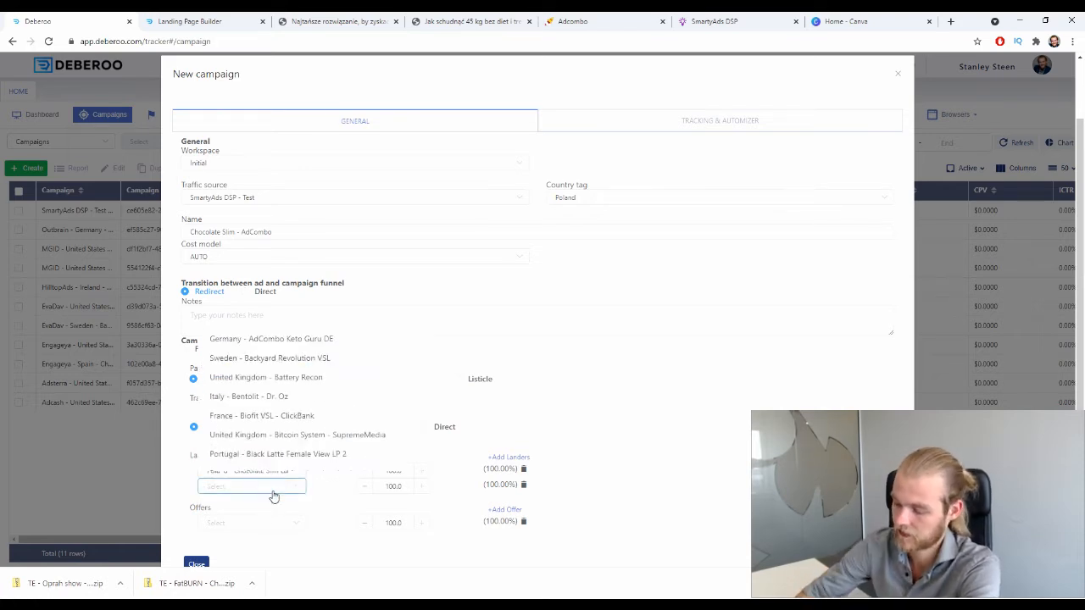
{"action": "type", "text": "poland c"}
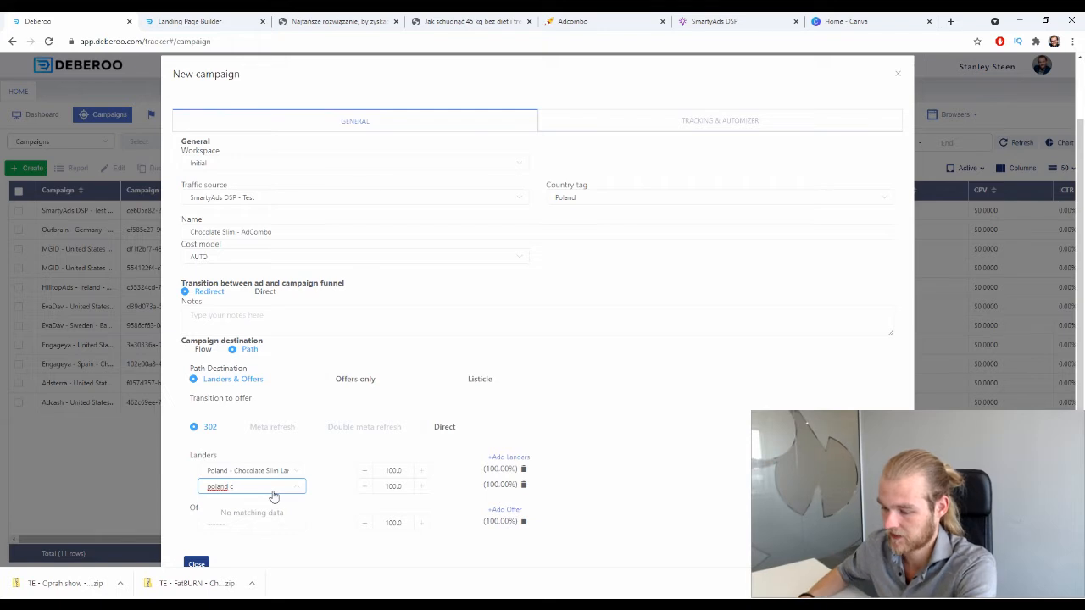
{"action": "key", "text": "BackSpace"}
{"action": "key", "text": "BackSpace"}
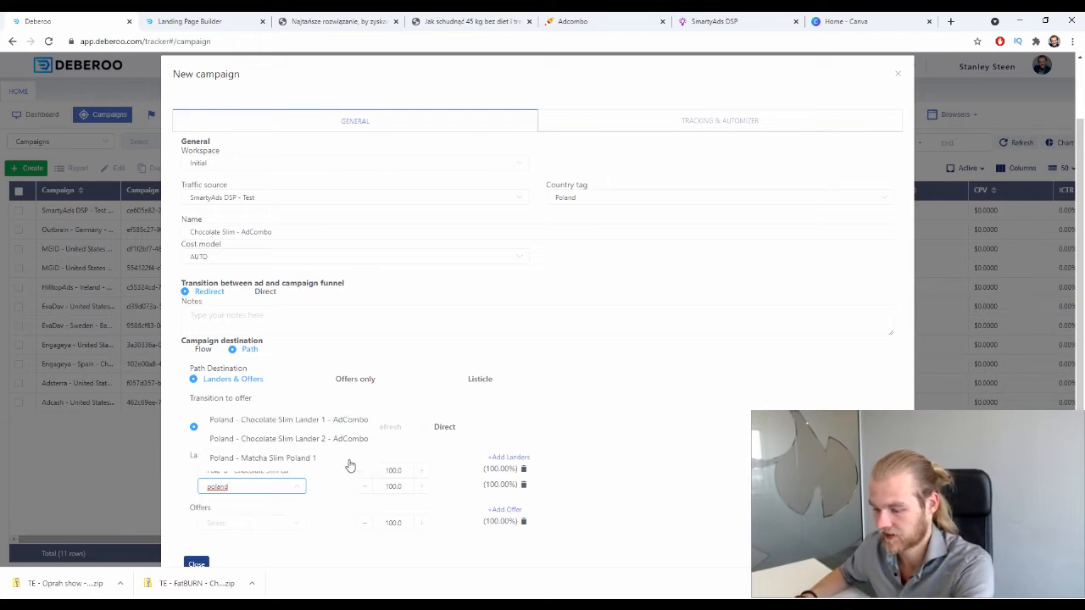
{"action": "left_click", "coordinate": [343, 448]}
{"action": "scroll", "coordinate": [390, 508], "scroll_direction": "down", "scroll_amount": 1}
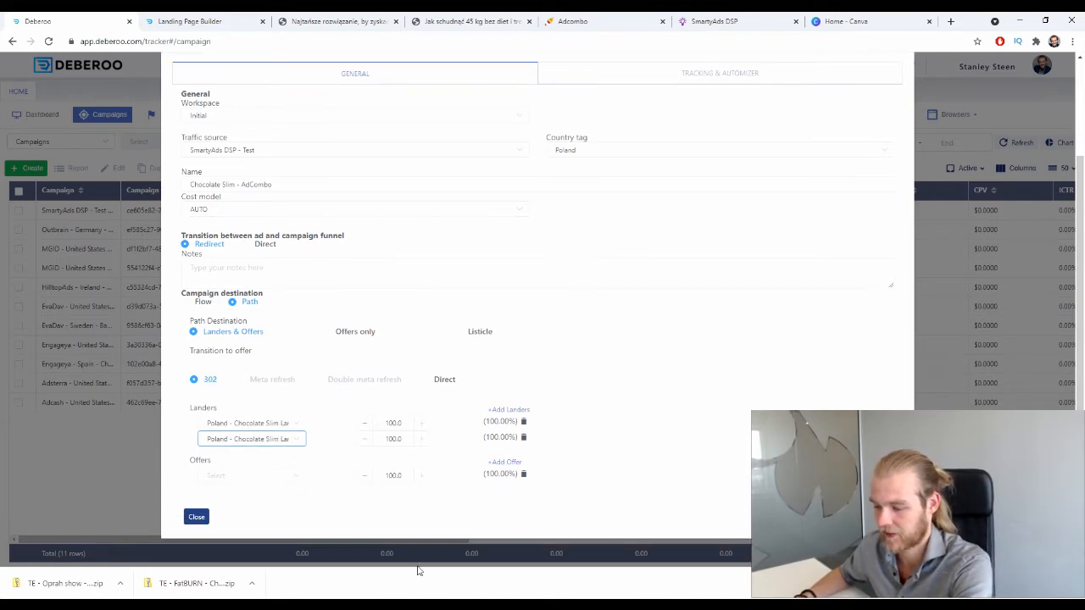
Assign AdCombo - Poland - Chocolate Slim to the campaign's offer entry
{"action": "left_click", "coordinate": [258, 480]}
{"action": "type", "text": "chco"}
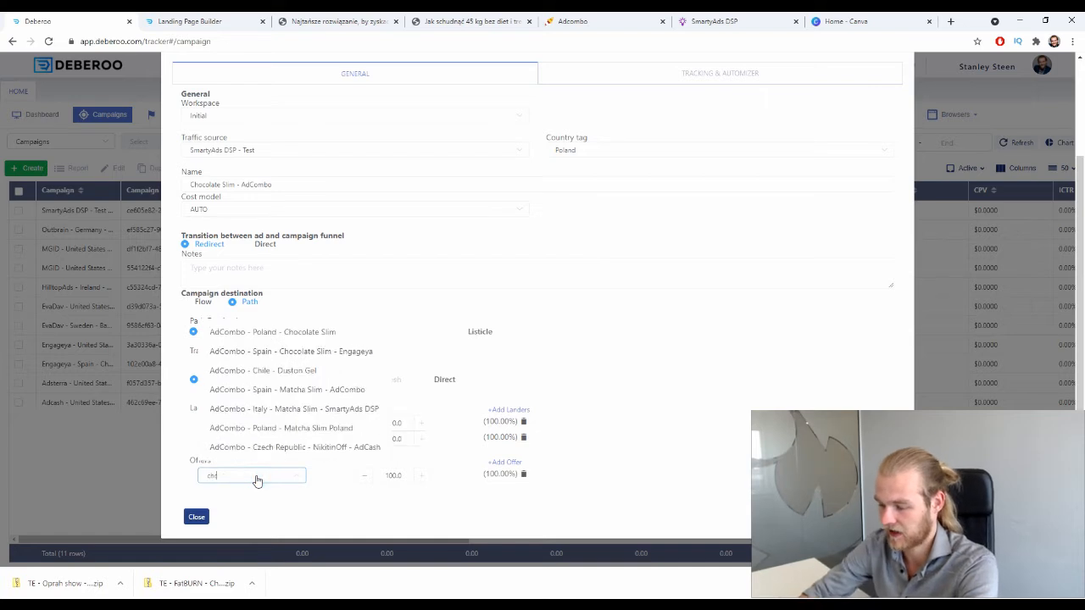
{"action": "key", "text": "BackSpace"}
{"action": "key", "text": "BackSpace"}
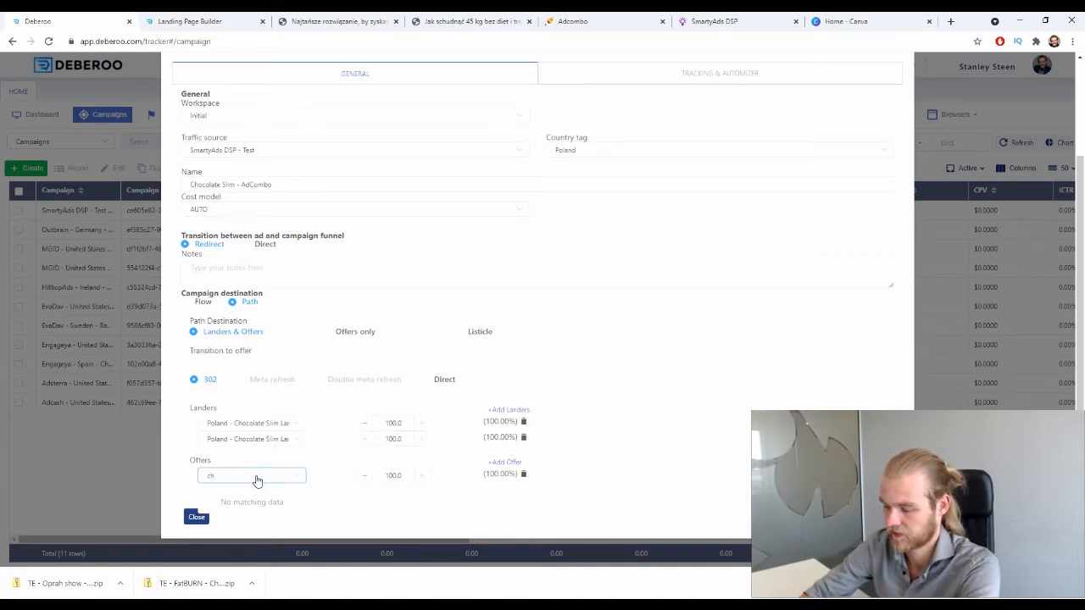
{"action": "type", "text": "oc"}
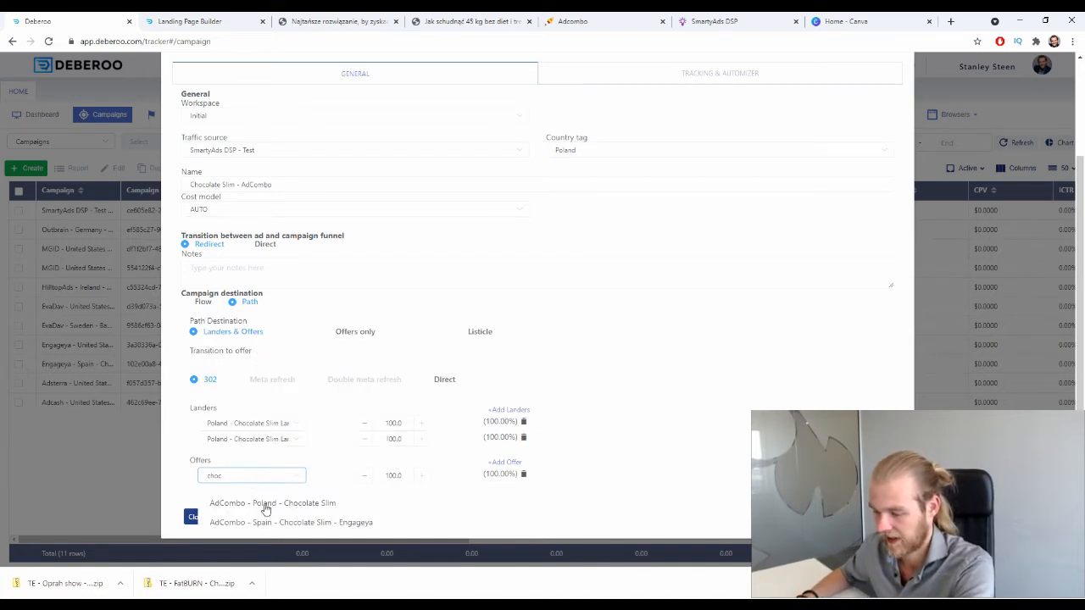
{"action": "left_click", "coordinate": [263, 506]}
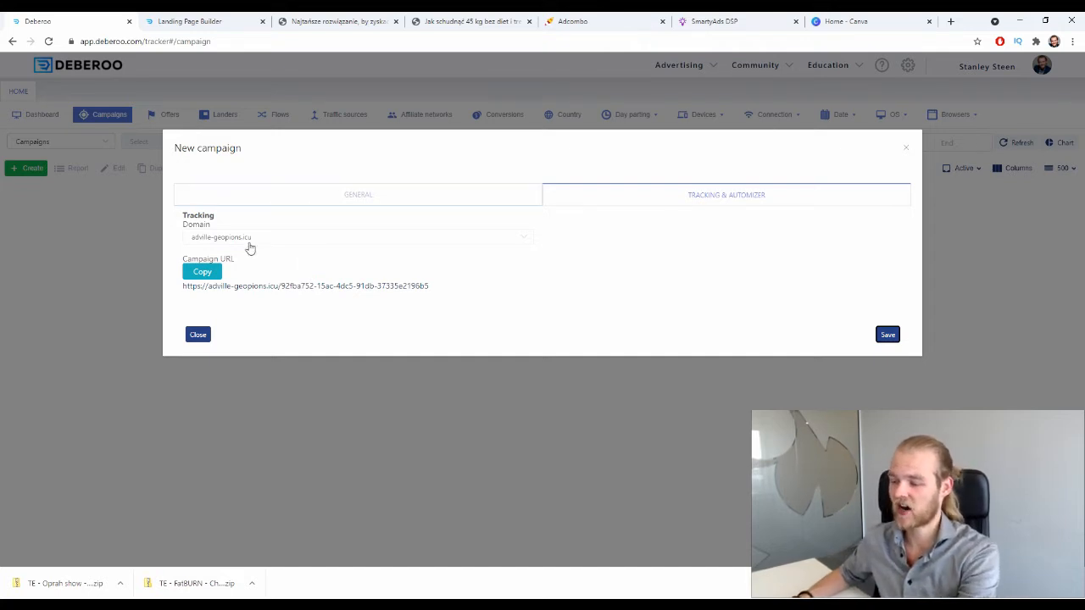
Copy the new campaign's tracking URL and switch to the SmartyAds DSP dashboard
{"action": "left_click", "coordinate": [202, 271]}
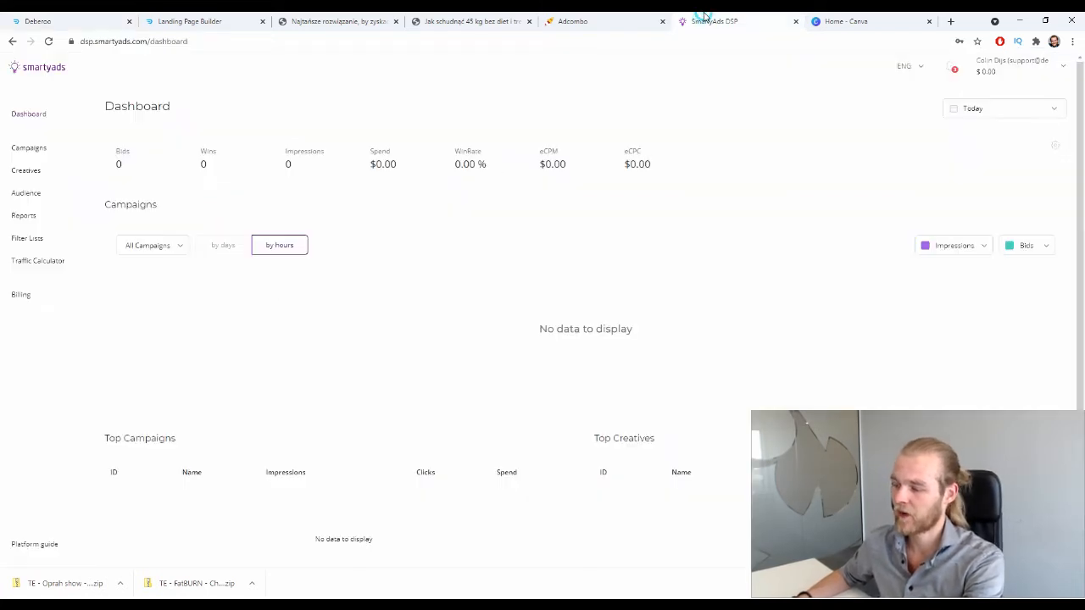
{"action": "left_click", "coordinate": [703, 19]}
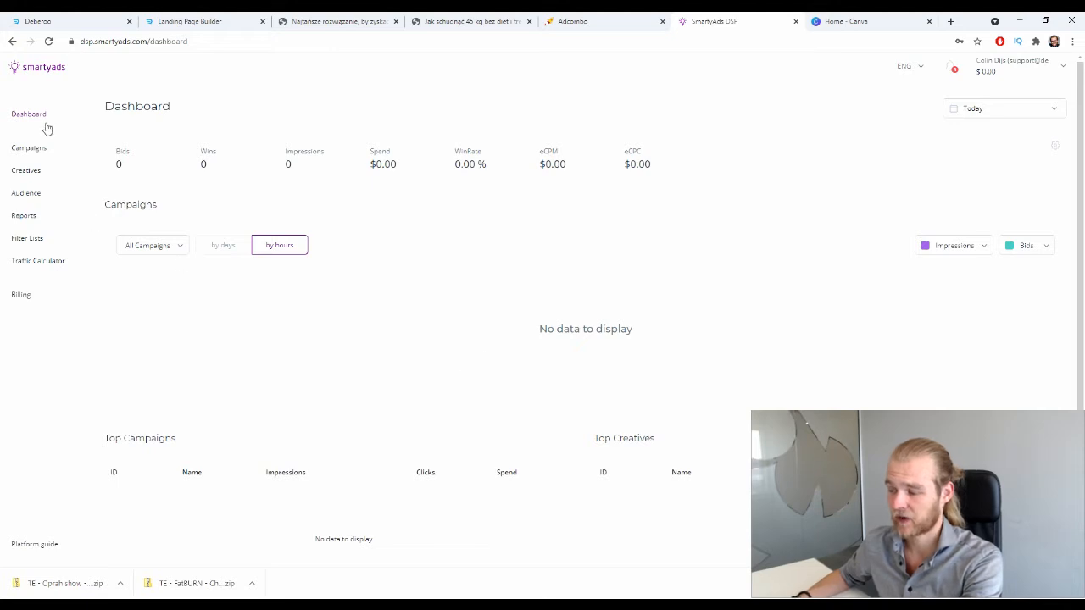
Start a new campaign in SmartyAds DSP with Native as the campaign type and proceed to its settings
{"action": "left_click", "coordinate": [35, 153]}
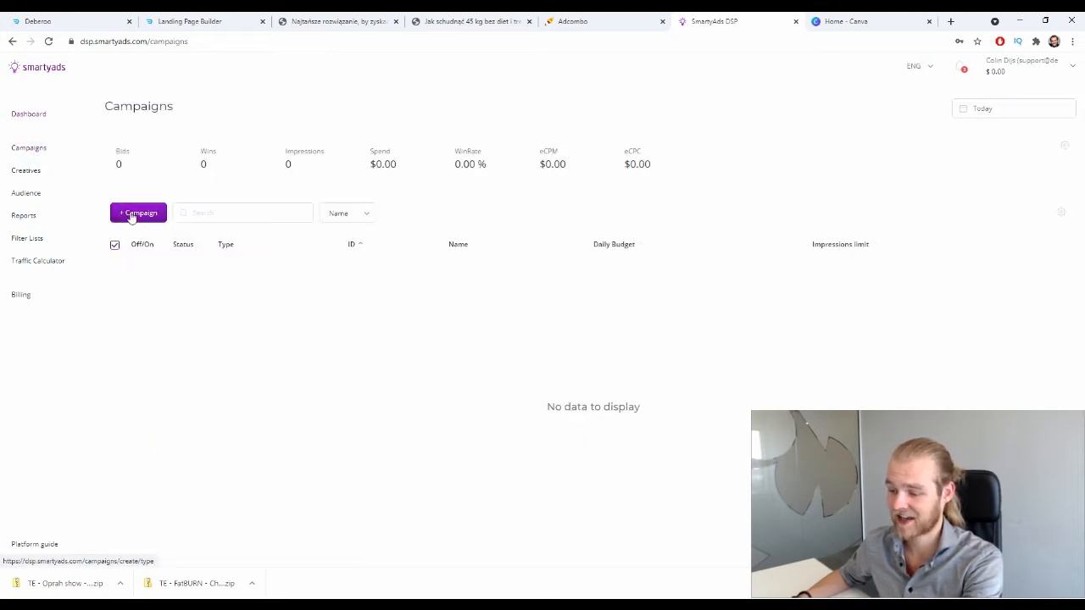
{"action": "left_click", "coordinate": [132, 213]}
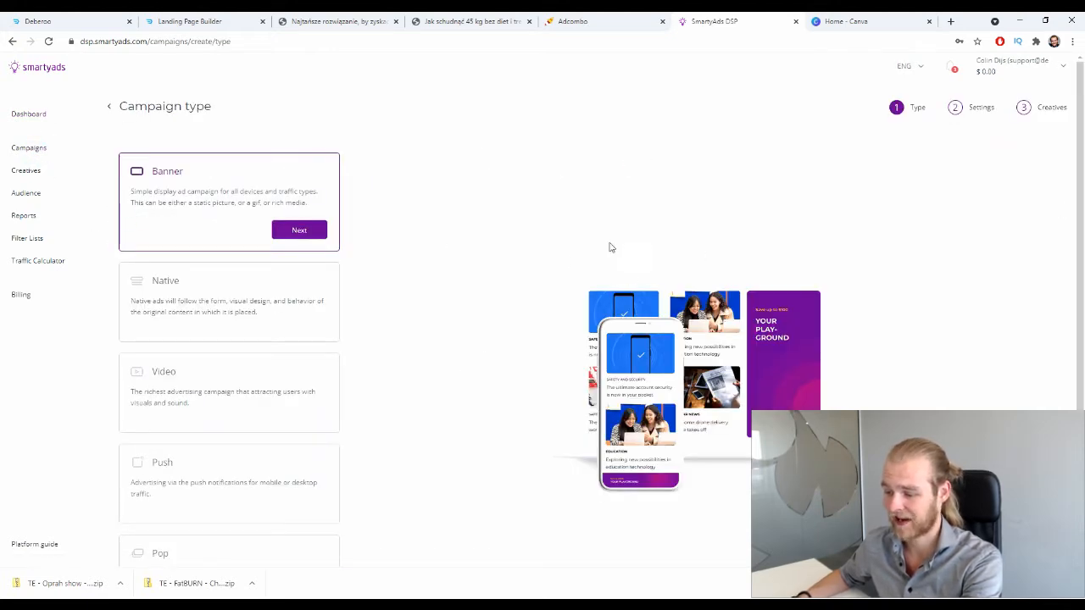
{"action": "left_click", "coordinate": [263, 295]}
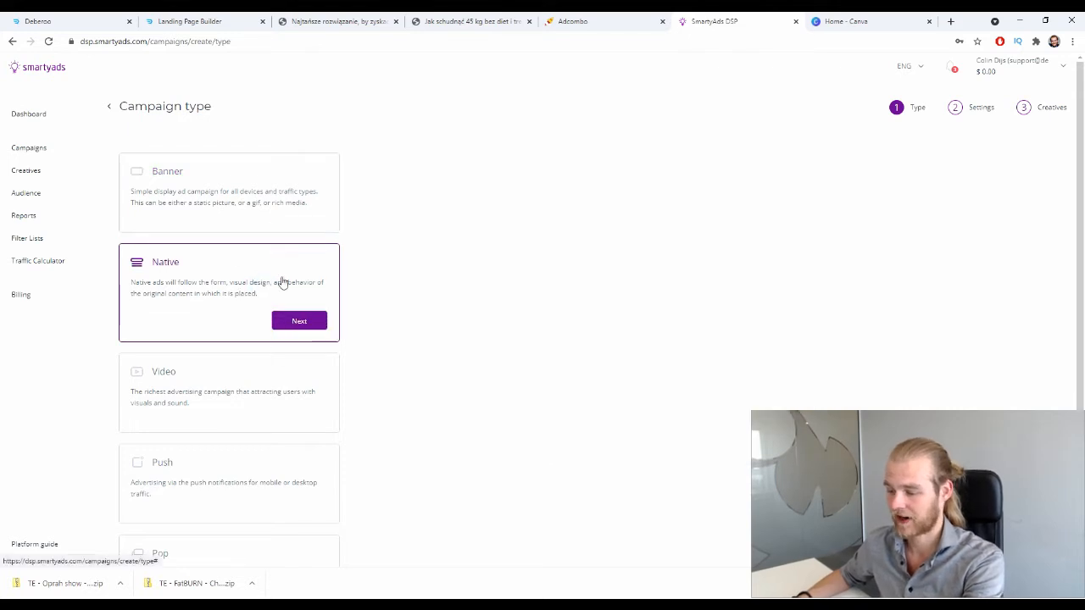
{"action": "left_click", "coordinate": [304, 322]}
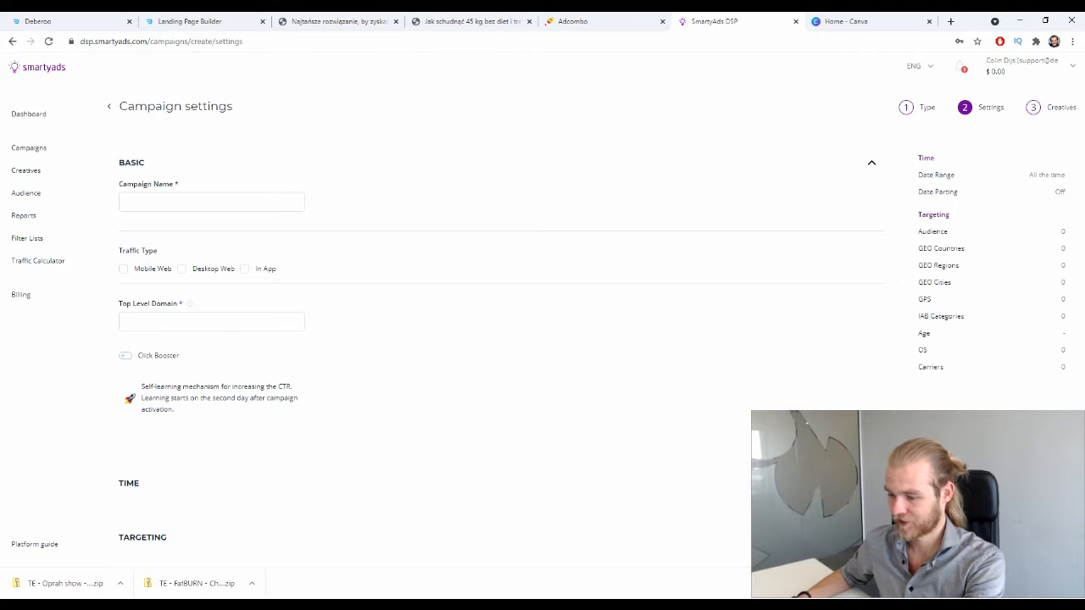
Name the campaign PL - Chocolate Slim - AdCombo
{"action": "left_click", "coordinate": [219, 201]}
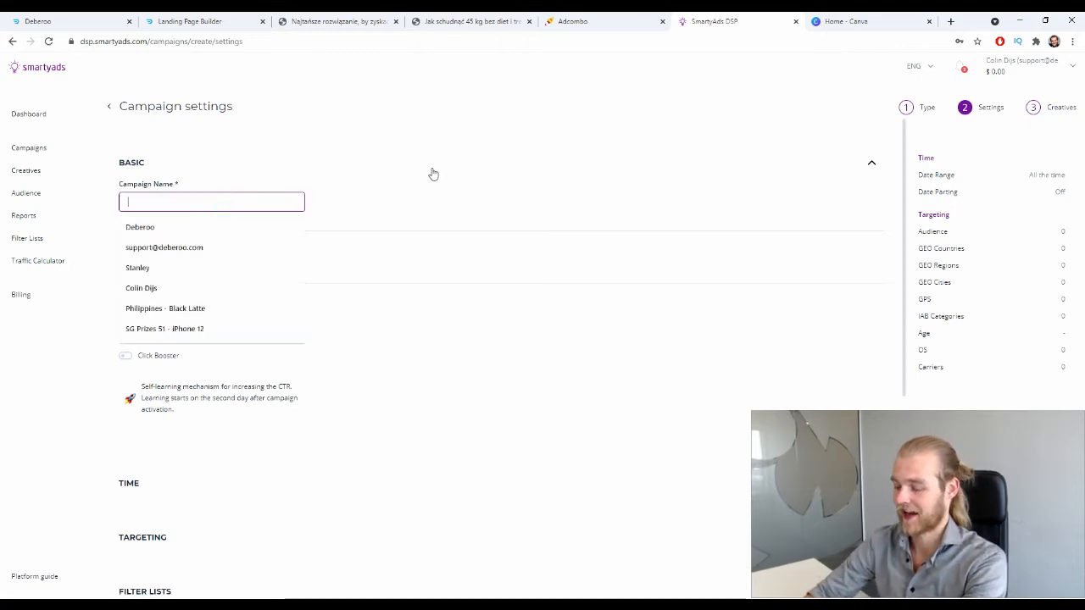
{"action": "type", "text": "Pl"}
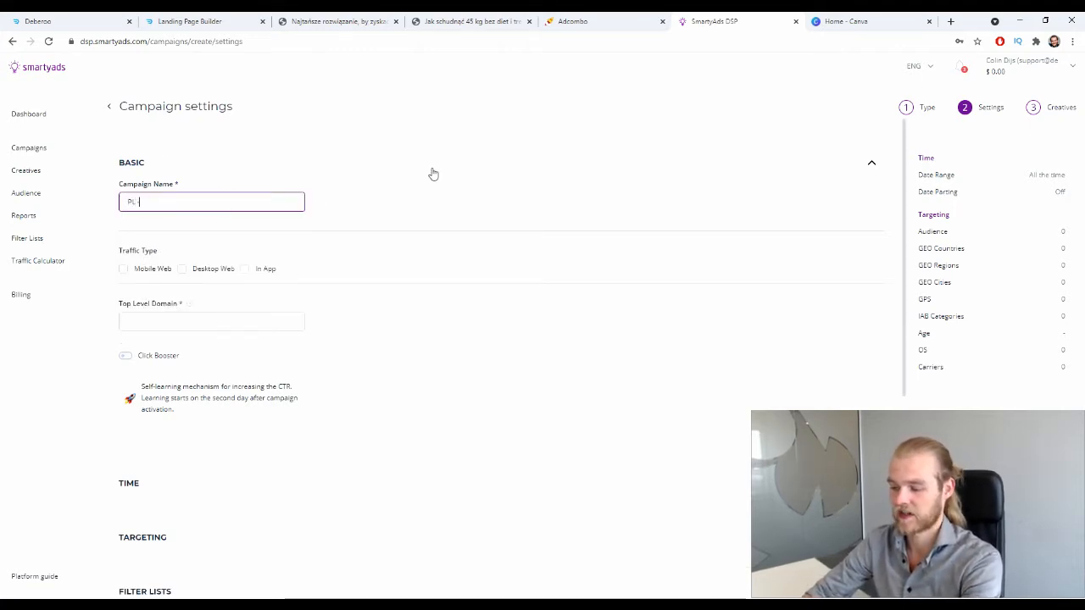
{"action": "type", "text": " - Chocolate Slim - AdC"}
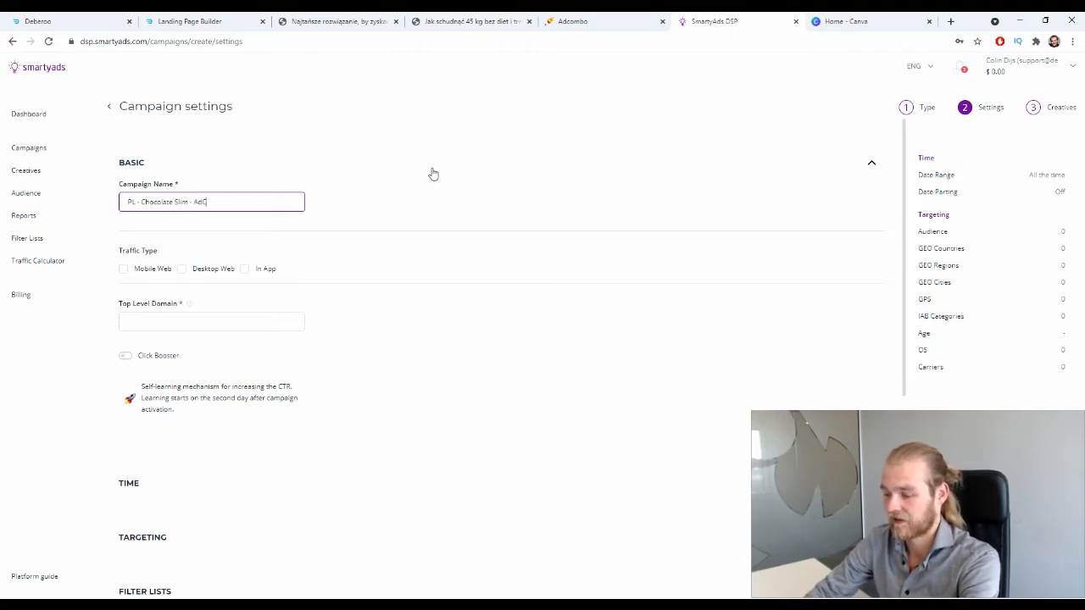
{"action": "type", "text": "ombo"}
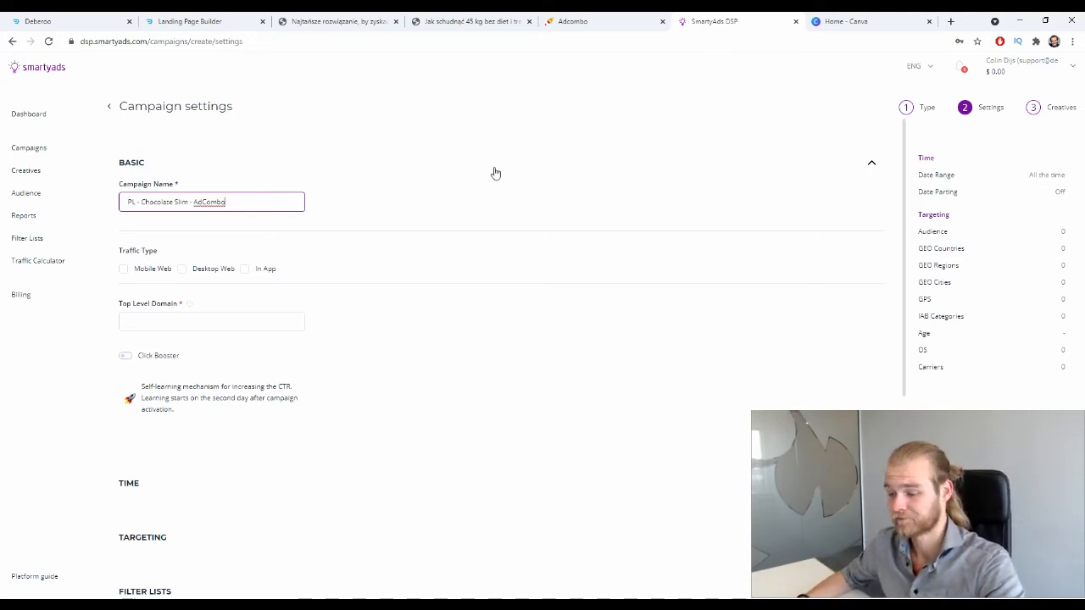
Set the campaign's traffic type to Desktop Web only, leaving Mobile Web and In App off
{"action": "left_click_drag", "start_coordinate": [131, 251], "coordinate": [170, 249]}
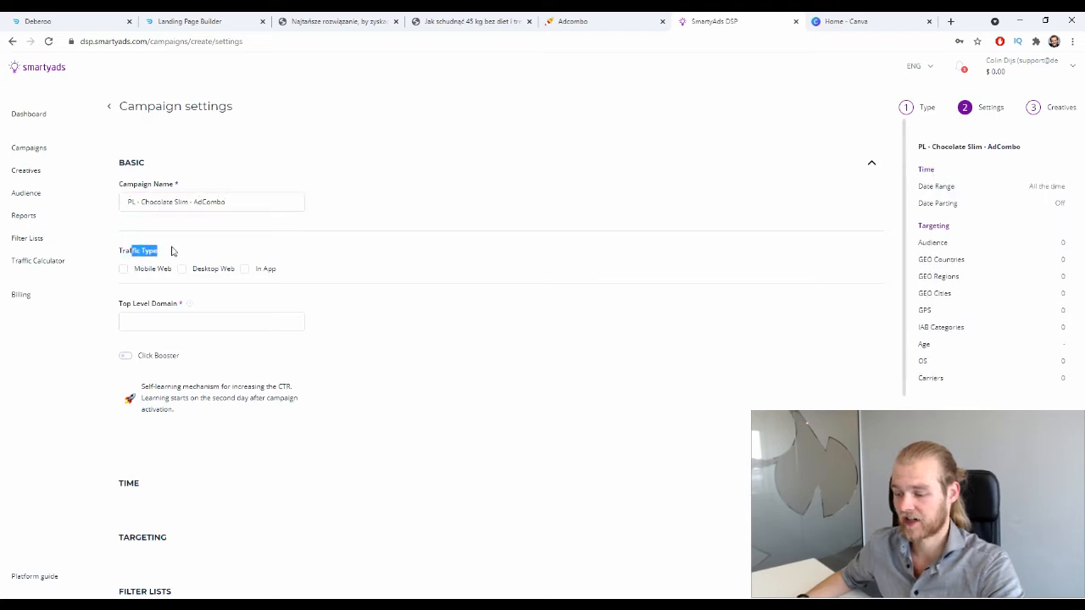
{"action": "left_click", "coordinate": [142, 270]}
{"action": "left_click", "coordinate": [181, 269]}
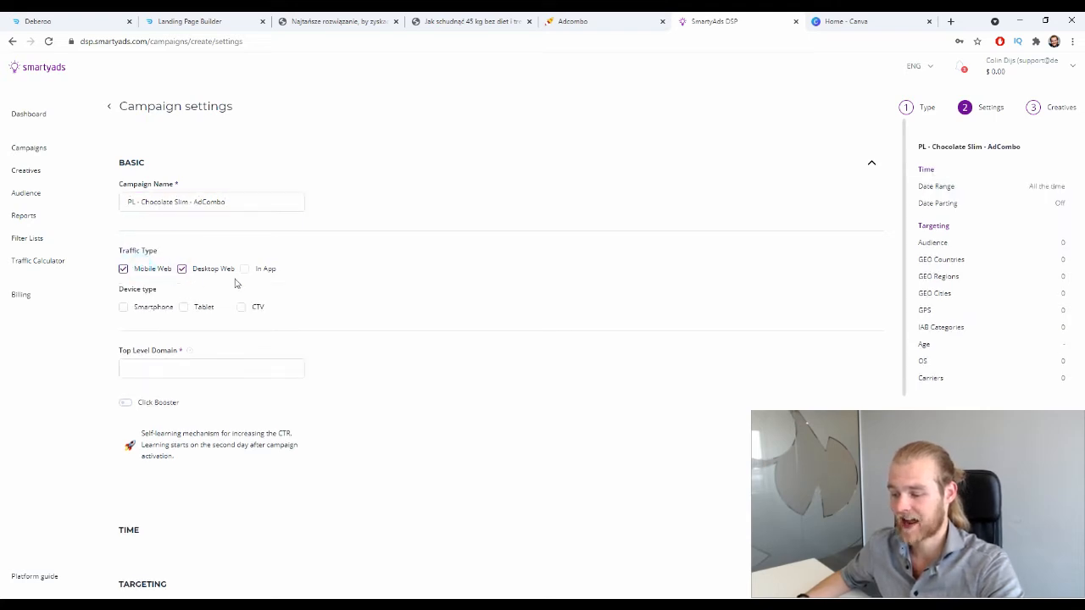
{"action": "left_click", "coordinate": [244, 269]}
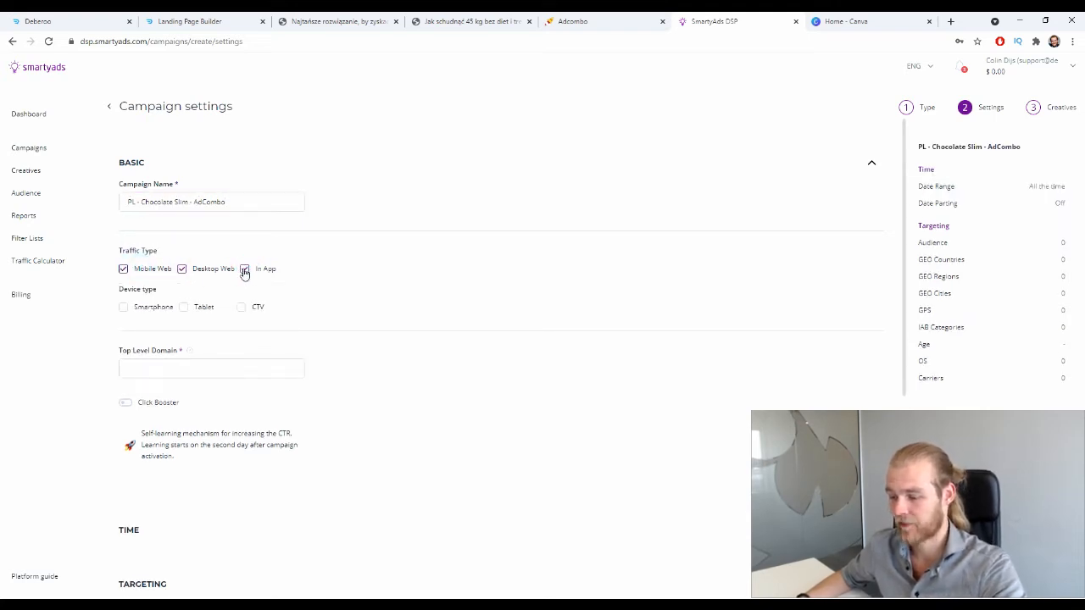
{"action": "left_click", "coordinate": [244, 270]}
{"action": "left_click", "coordinate": [161, 270]}
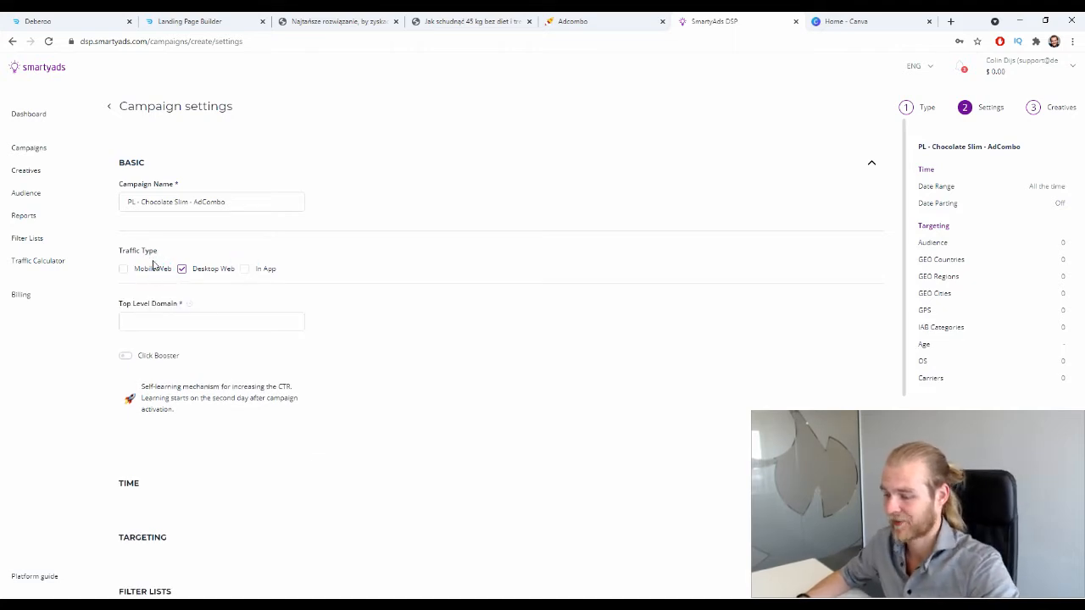
Switch to Adcombo, preview the Chocolate_Slim_PL landing page to check its address and content, and return to the SmartyAds campaign settings
{"action": "scroll", "coordinate": [157, 261], "scroll_direction": "down", "scroll_amount": 2}
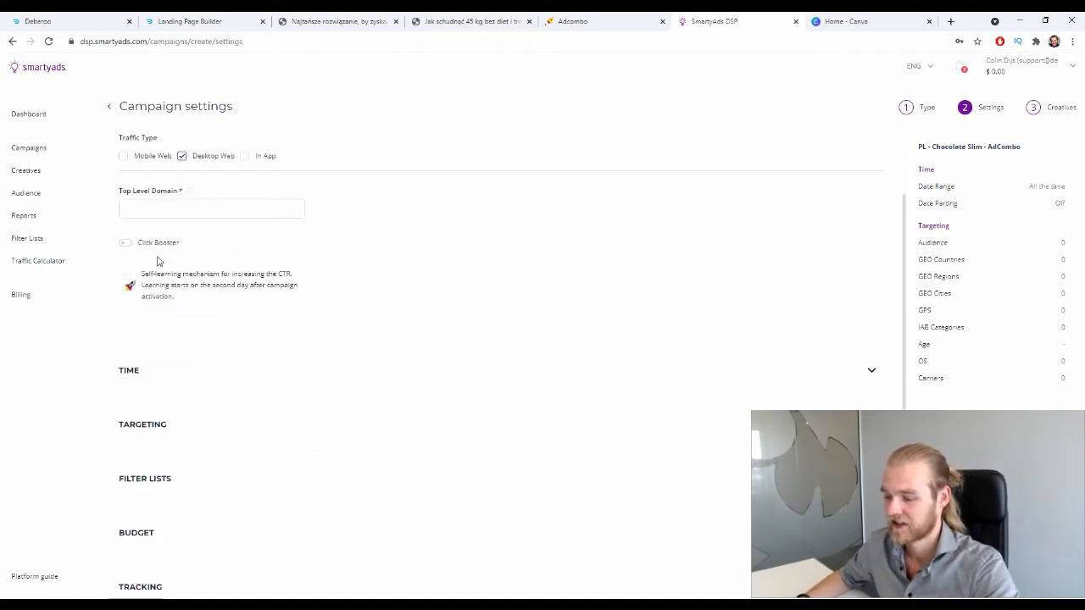
{"action": "left_click", "coordinate": [176, 206]}
{"action": "mouse_move", "coordinate": [190, 193]}
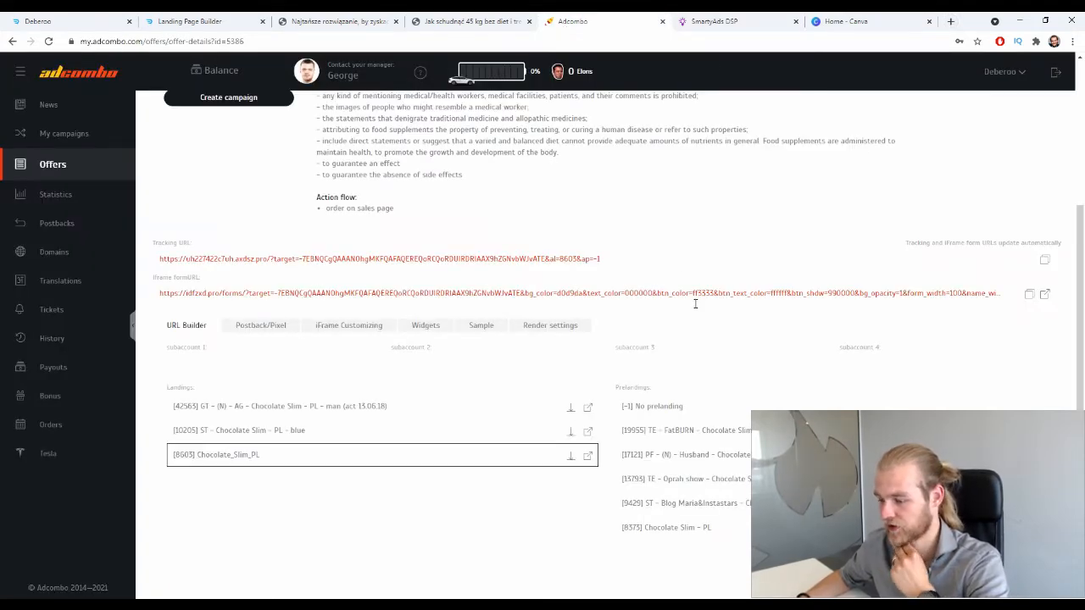
{"action": "left_click", "coordinate": [588, 456]}
{"action": "scroll", "coordinate": [381, 328], "scroll_direction": "down", "scroll_amount": 4}
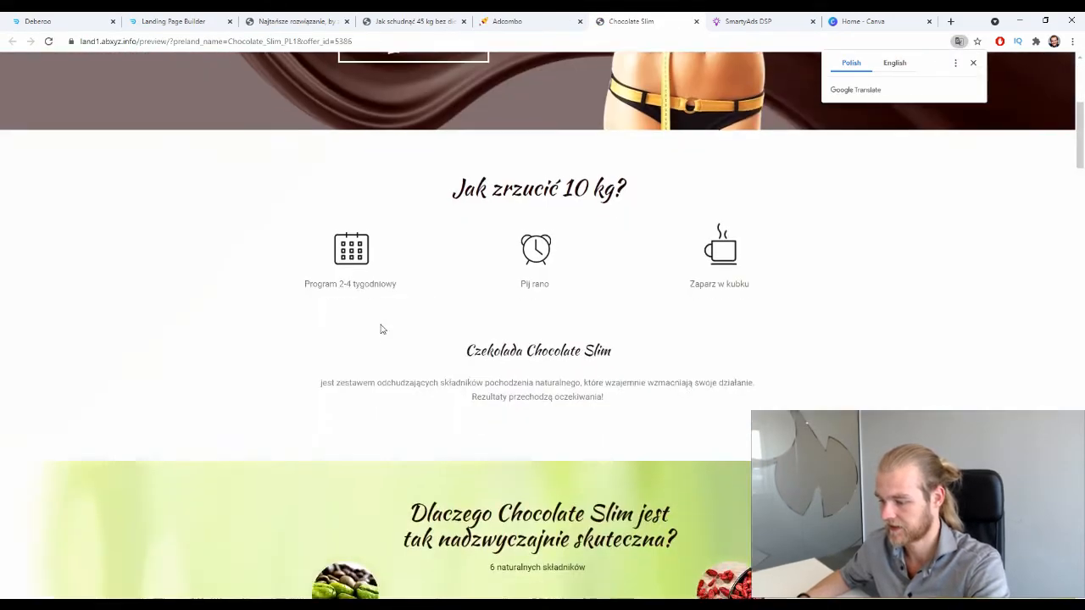
{"action": "scroll", "coordinate": [380, 329], "scroll_direction": "down", "scroll_amount": 20}
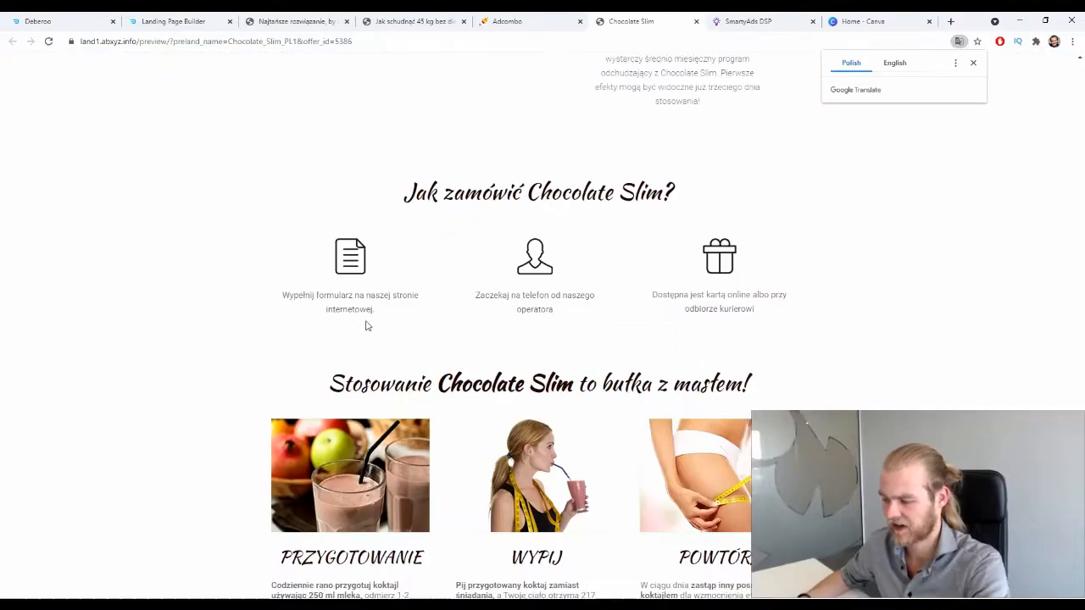
{"action": "scroll", "coordinate": [366, 326], "scroll_direction": "down", "scroll_amount": 6}
{"action": "scroll", "coordinate": [460, 470], "scroll_direction": "up", "scroll_amount": 15}
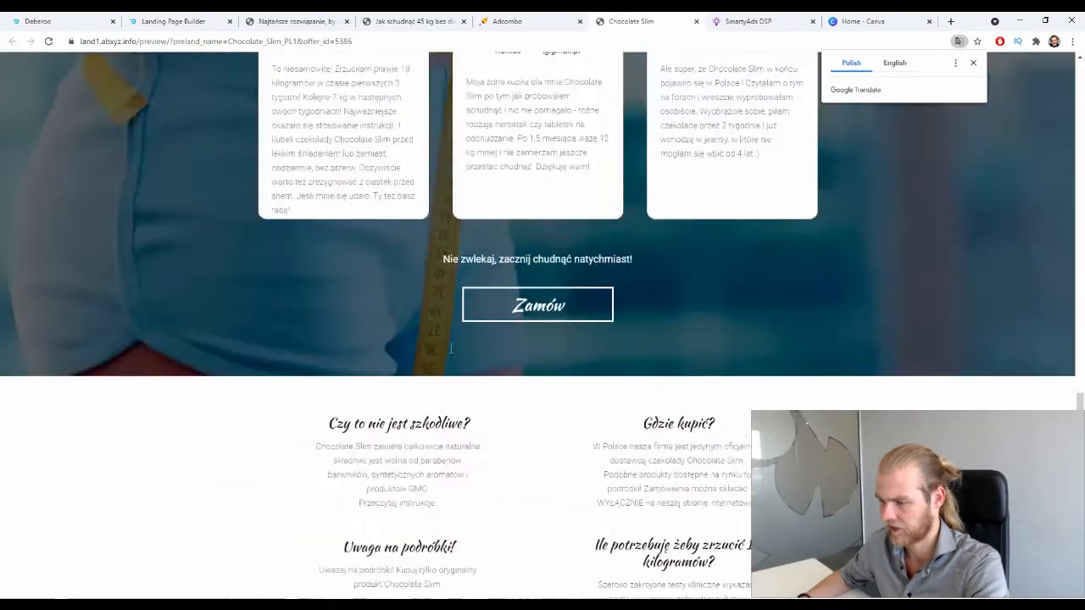
{"action": "scroll", "coordinate": [805, 295], "scroll_direction": "up", "scroll_amount": 15}
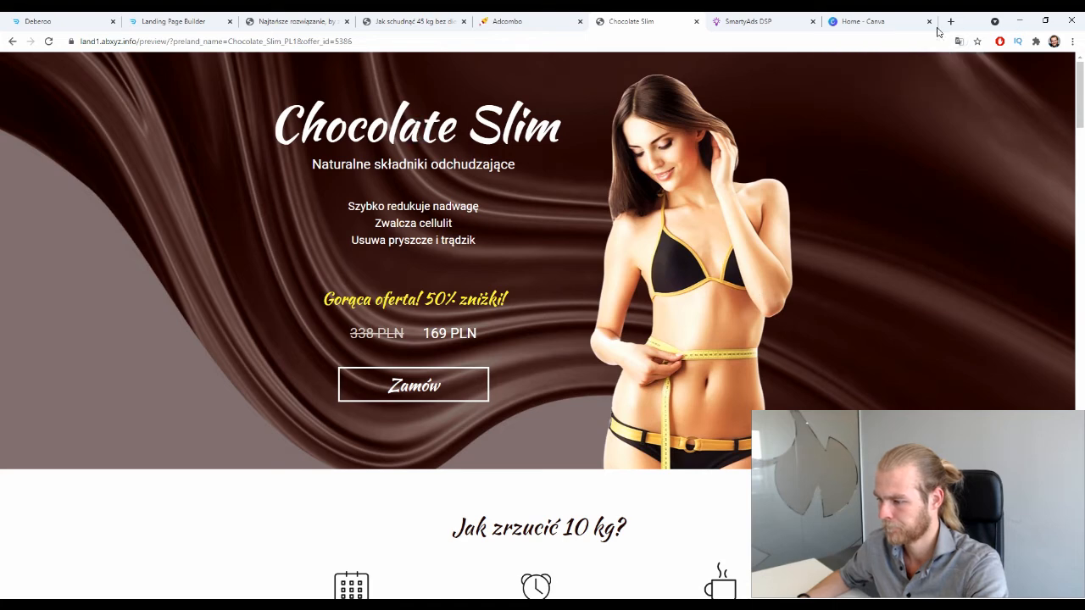
{"action": "left_click", "coordinate": [696, 23]}
{"action": "left_click", "coordinate": [670, 21]}
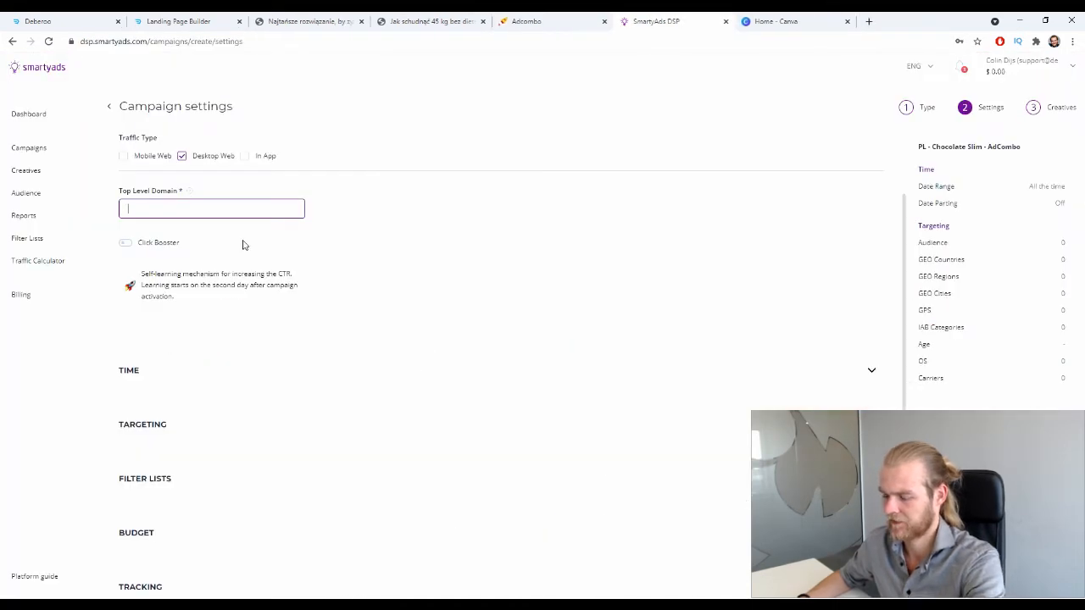
Set the campaign's top level domain to chocolateslim.com
{"action": "type", "text": "chocolat"}
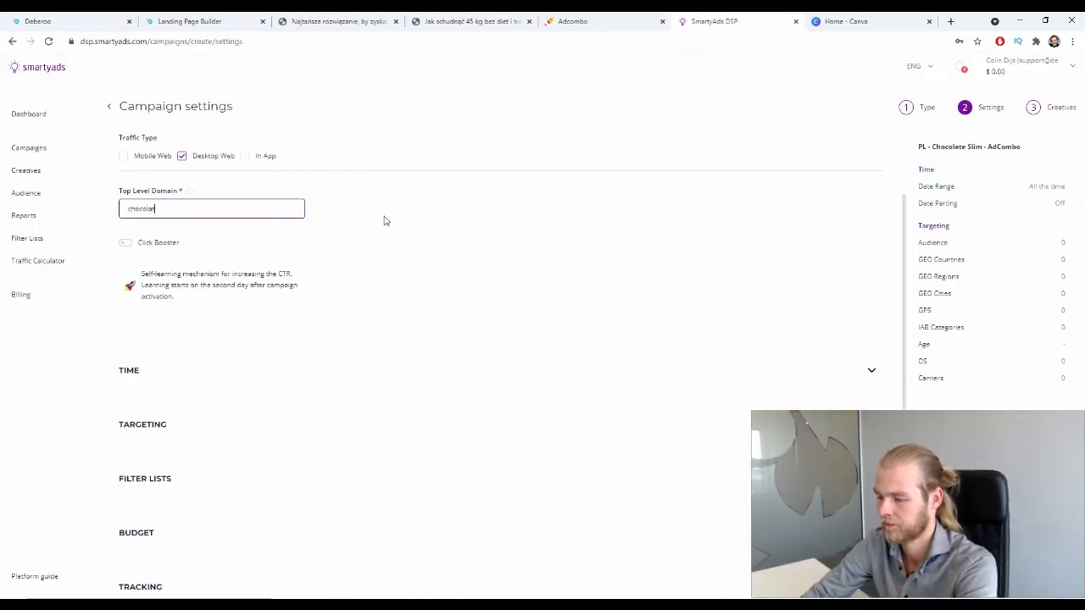
{"action": "type", "text": "eslim.com"}
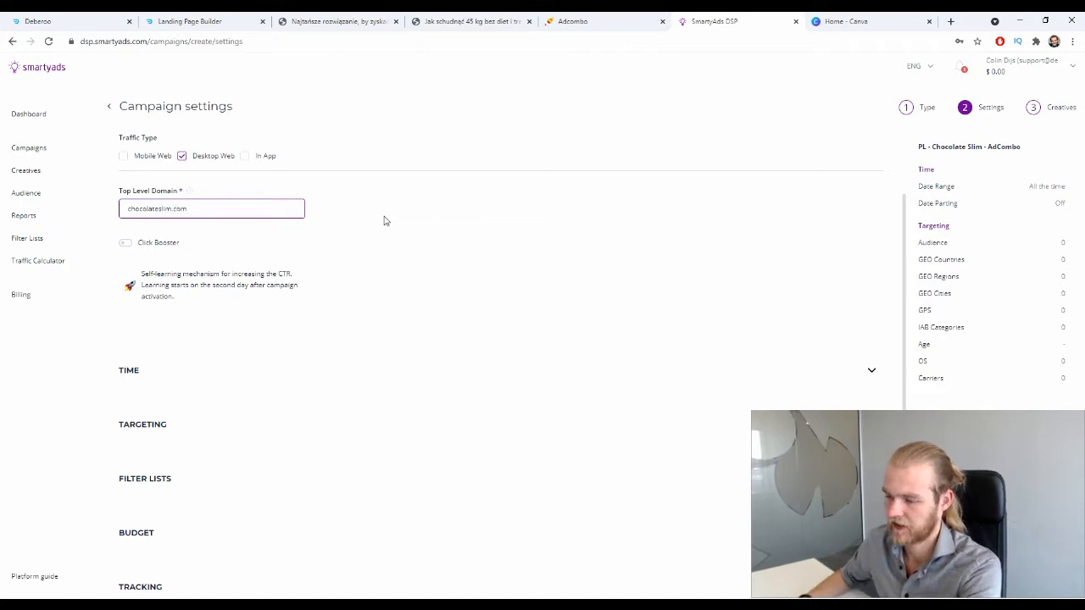
{"action": "left_click", "coordinate": [385, 221]}
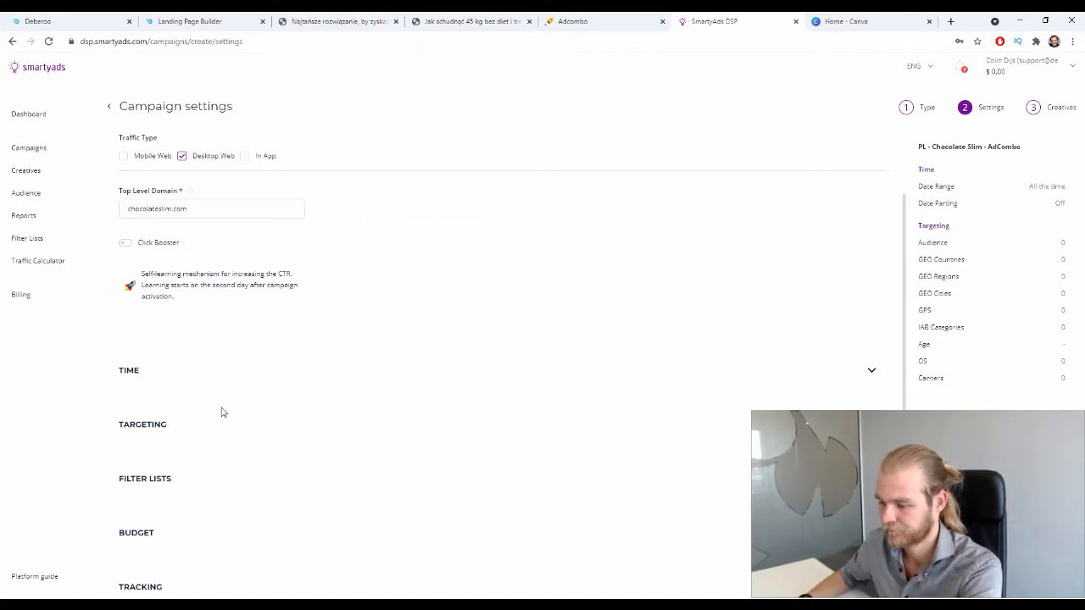
{"action": "scroll", "coordinate": [262, 279], "scroll_direction": "down", "scroll_amount": 1}
{"action": "left_click_drag", "start_coordinate": [170, 184], "coordinate": [193, 198]}
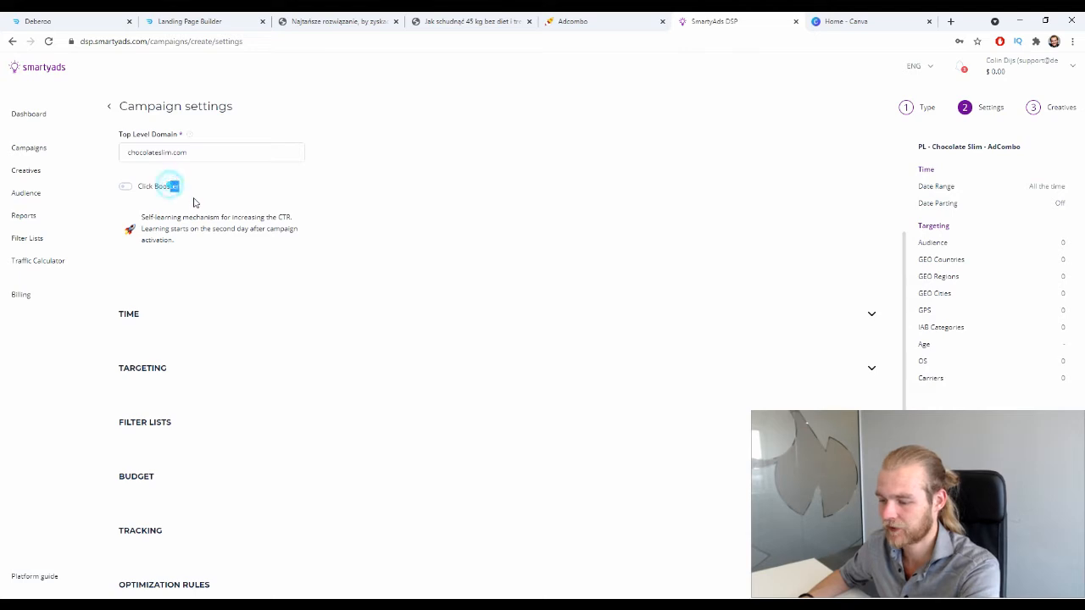
{"action": "left_click", "coordinate": [192, 210]}
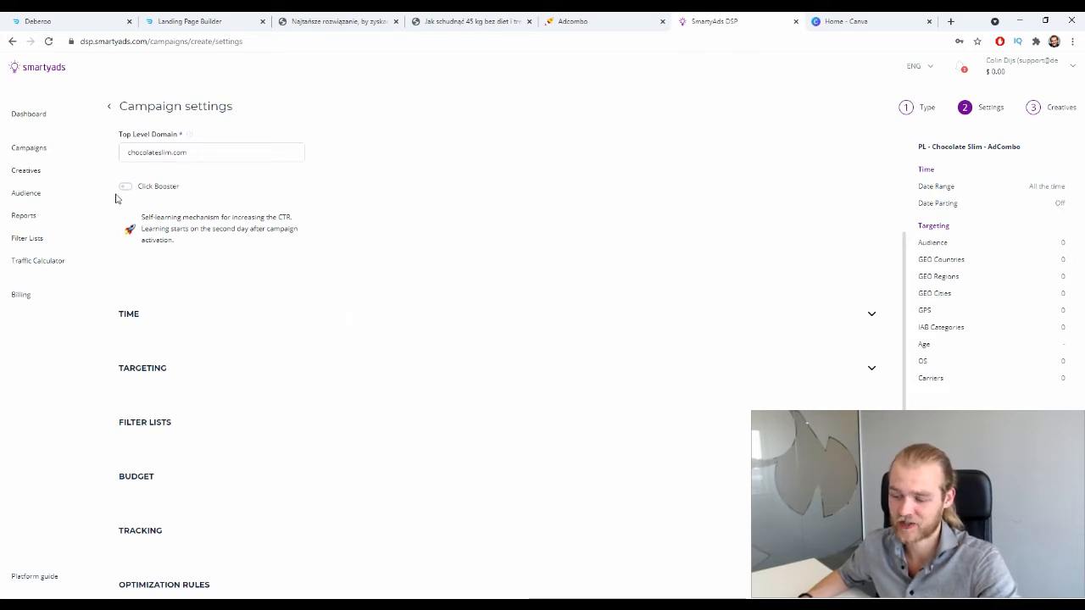
Review the date range and day parting options in the campaign's time settings
{"action": "left_click", "coordinate": [868, 312]}
{"action": "scroll", "coordinate": [368, 201], "scroll_direction": "down", "scroll_amount": 1}
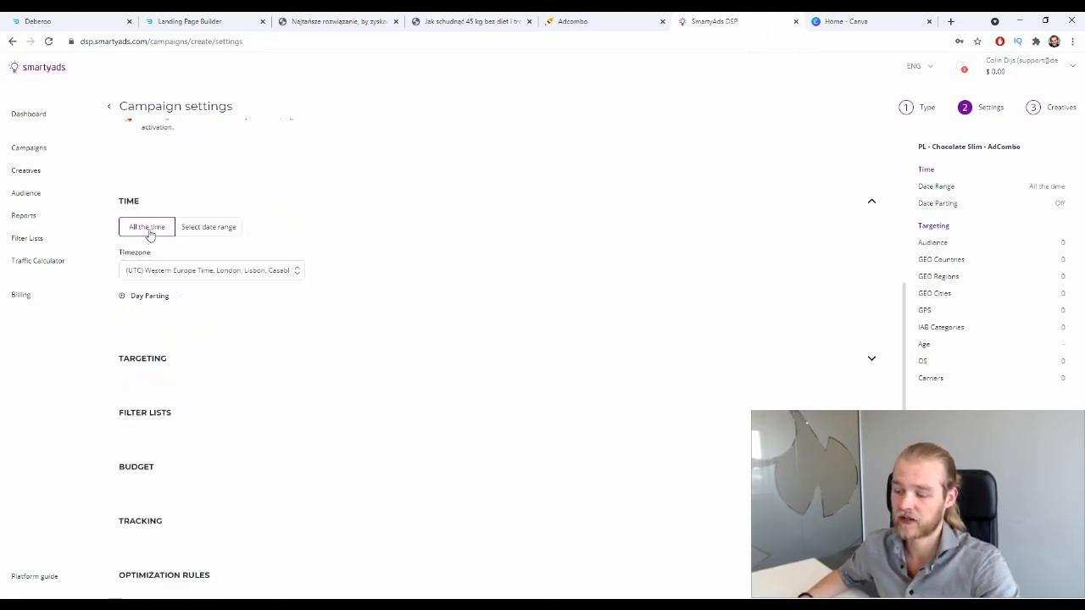
{"action": "left_click", "coordinate": [186, 232]}
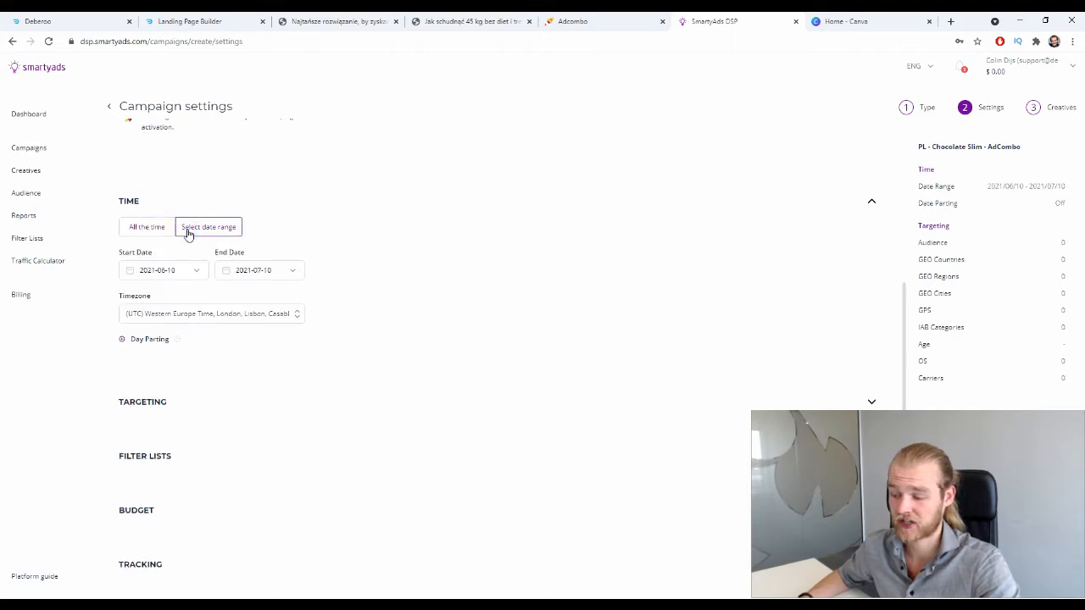
{"action": "left_click", "coordinate": [162, 230]}
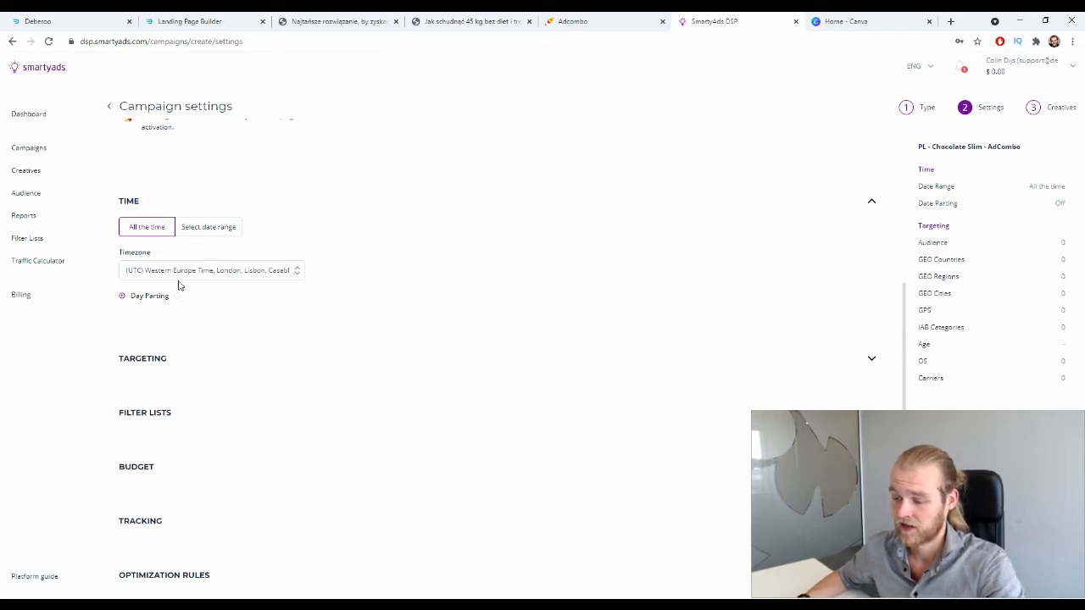
{"action": "left_click", "coordinate": [128, 297]}
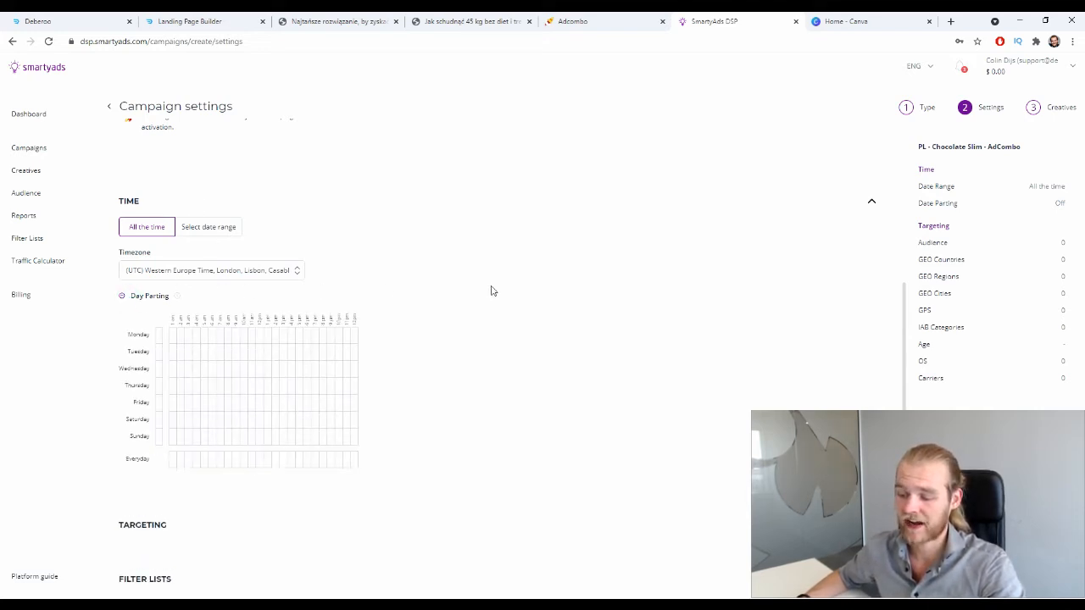
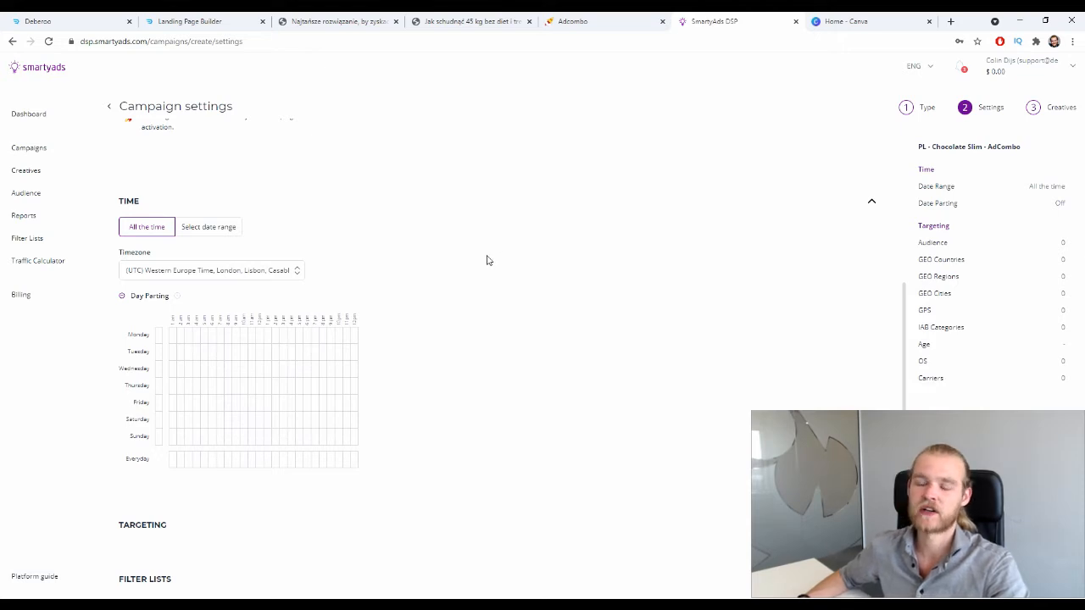
{"action": "left_click", "coordinate": [121, 295]}
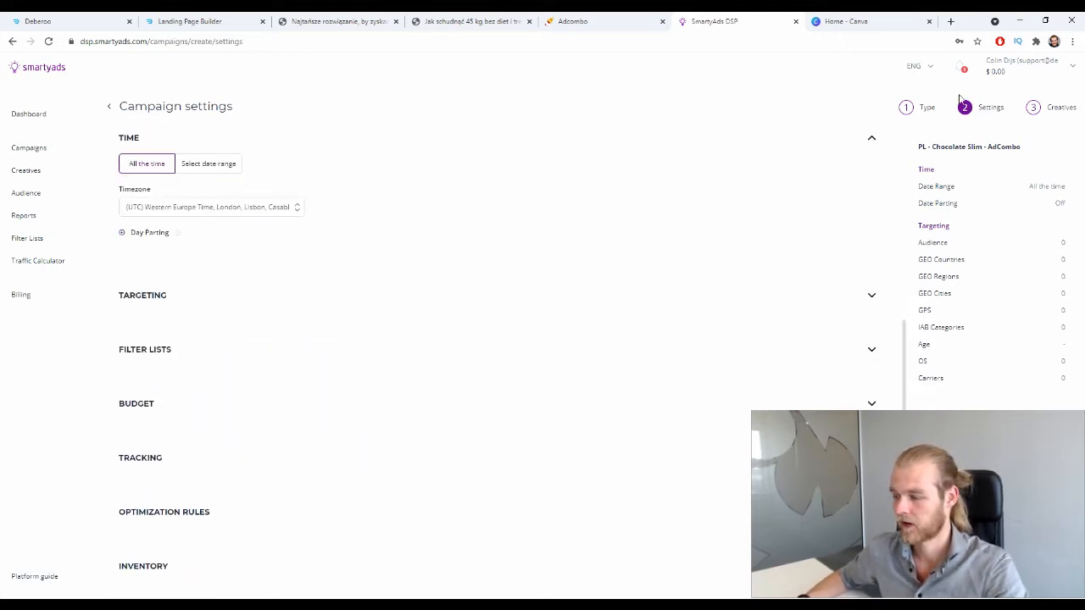
{"action": "left_click", "coordinate": [871, 145]}
Enable GEO targeting for the campaign and search the included countries for Poland
{"action": "left_click", "coordinate": [870, 192]}
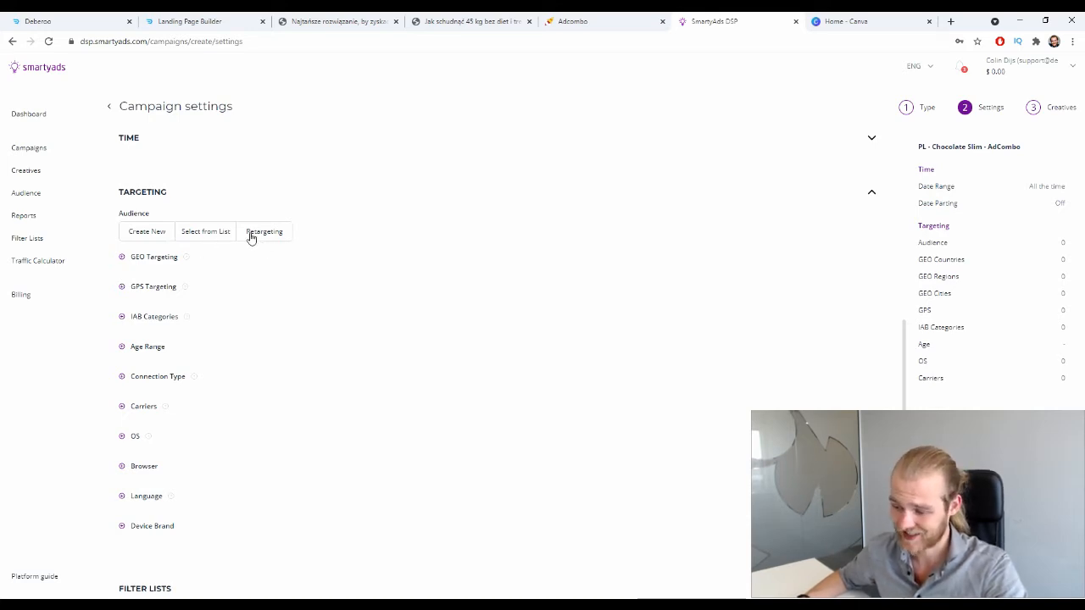
{"action": "left_click", "coordinate": [122, 257]}
{"action": "scroll", "coordinate": [352, 283], "scroll_direction": "down", "scroll_amount": 1}
{"action": "left_click", "coordinate": [337, 240]}
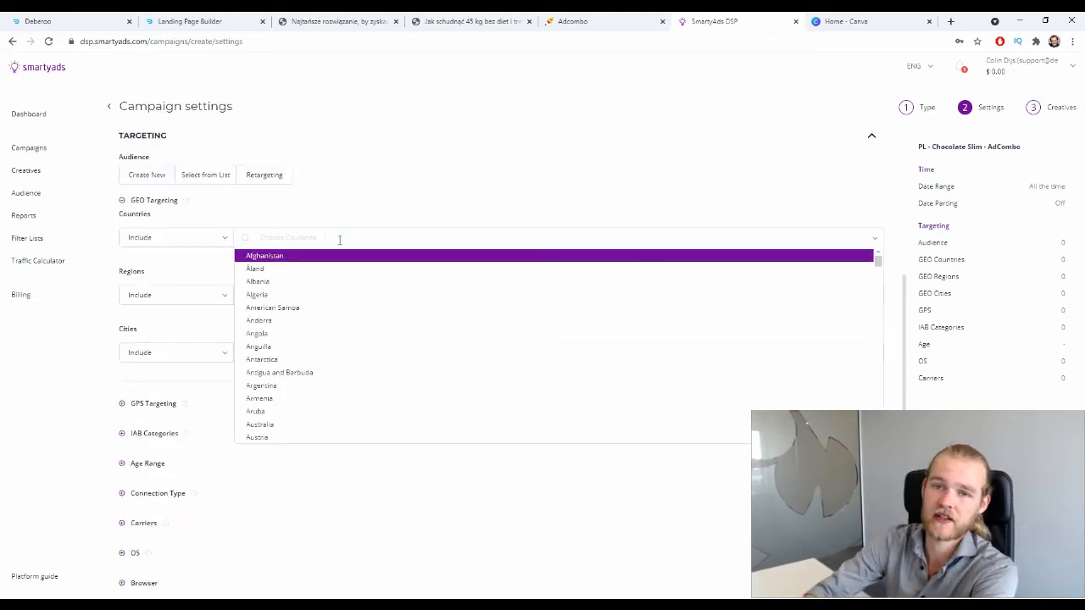
{"action": "type", "text": "pol"}
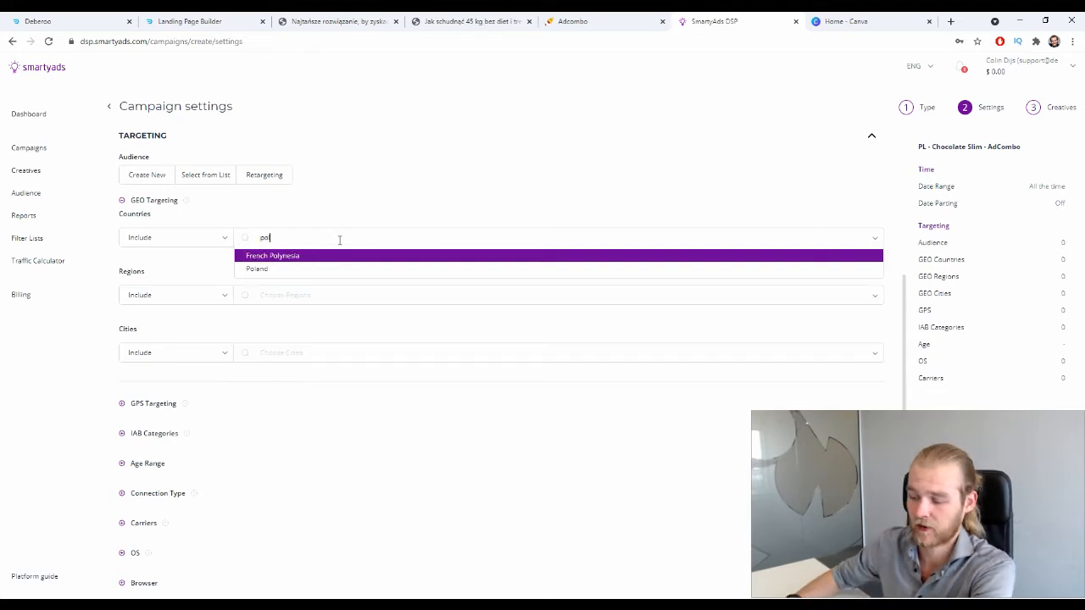
Include Poland in the targeted countries and set the Regions filter to Exclude
{"action": "left_click", "coordinate": [284, 269]}
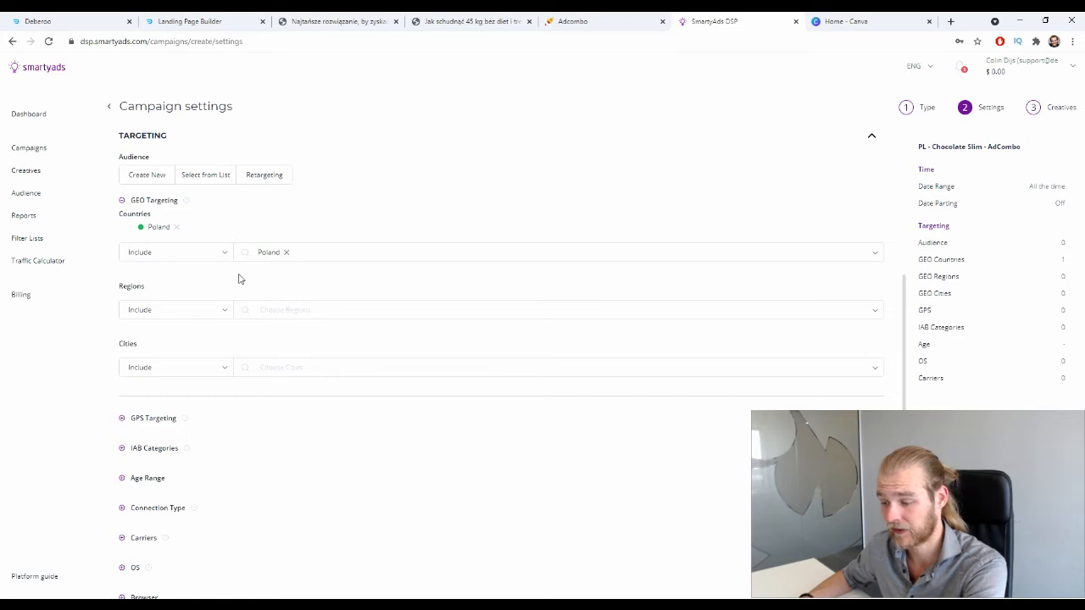
{"action": "scroll", "coordinate": [279, 284], "scroll_direction": "down", "scroll_amount": 1}
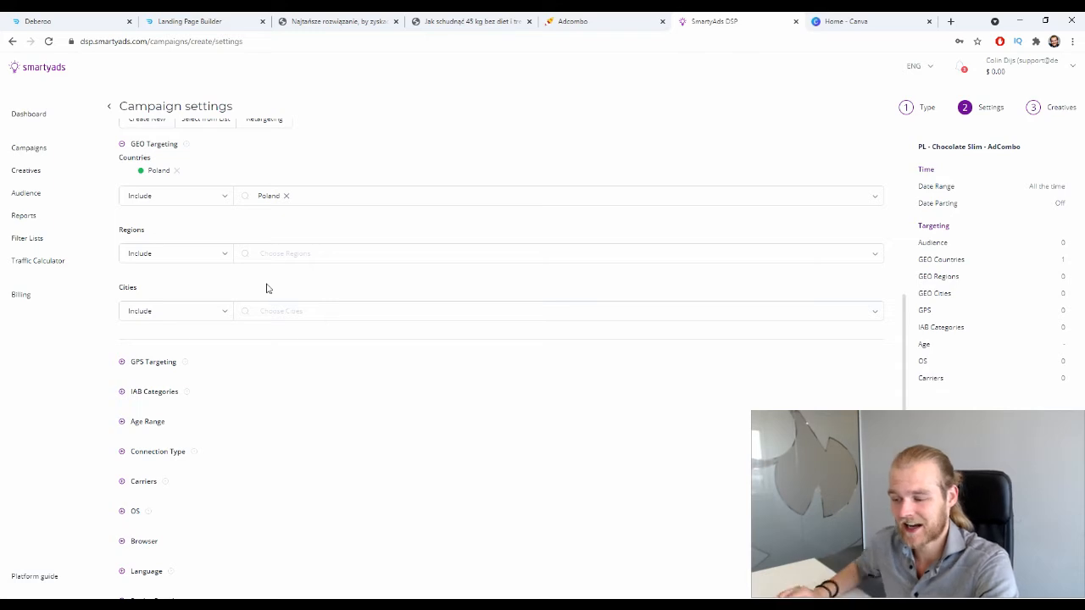
{"action": "left_click_drag", "start_coordinate": [280, 289], "coordinate": [317, 262]}
{"action": "left_click", "coordinate": [183, 255]}
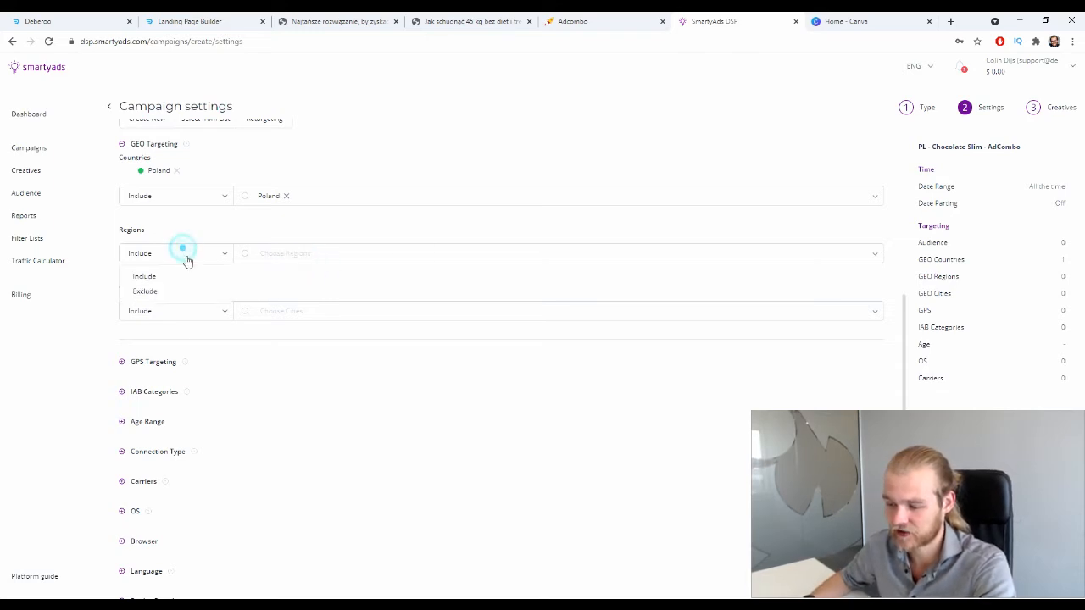
{"action": "left_click", "coordinate": [164, 290]}
{"action": "left_click", "coordinate": [300, 253]}
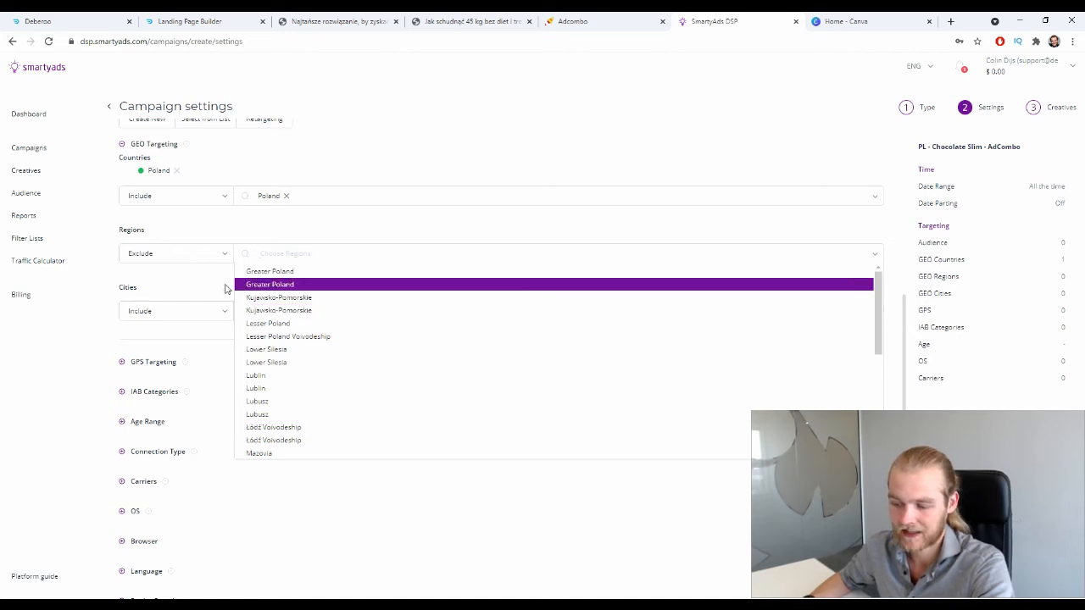
{"action": "left_click", "coordinate": [211, 286]}
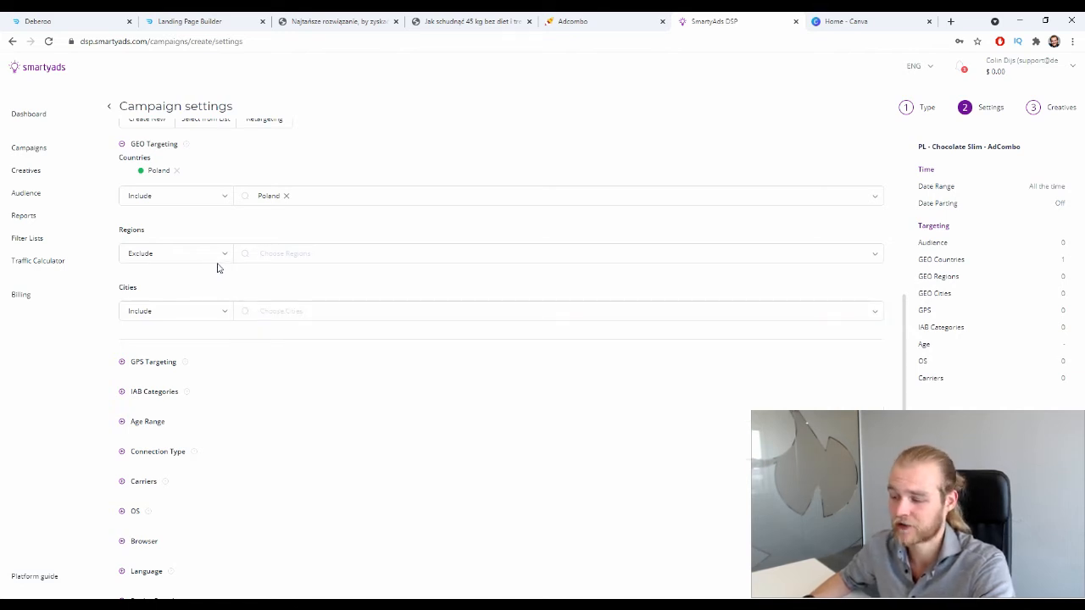
{"action": "scroll", "coordinate": [530, 354], "scroll_direction": "down", "scroll_amount": 1}
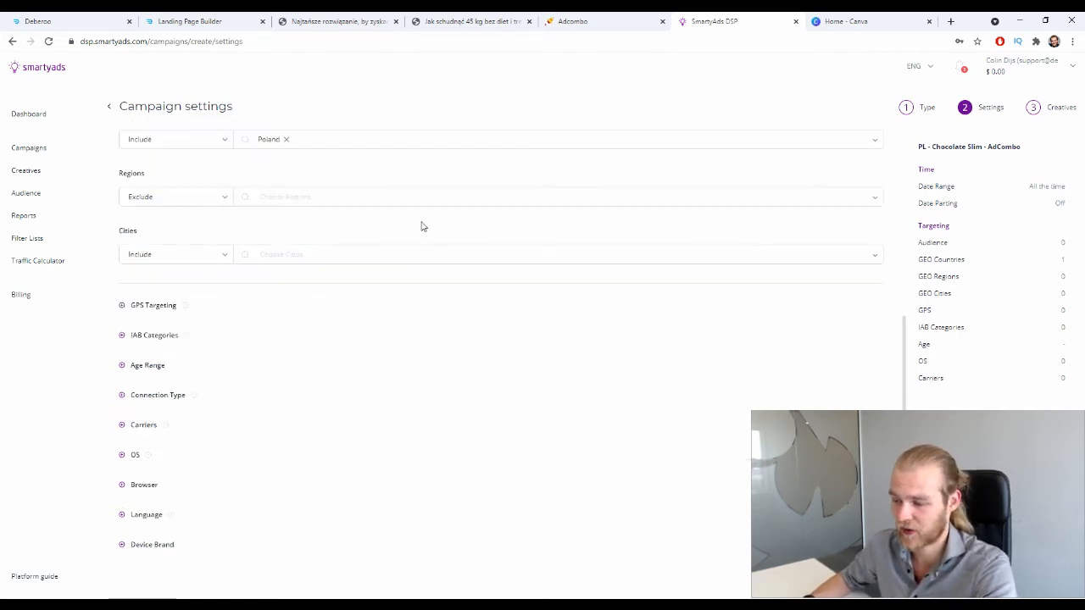
Review the campaign type, return to the settings with Native, and reopen the GEO Targeting options
{"action": "left_click", "coordinate": [108, 106]}
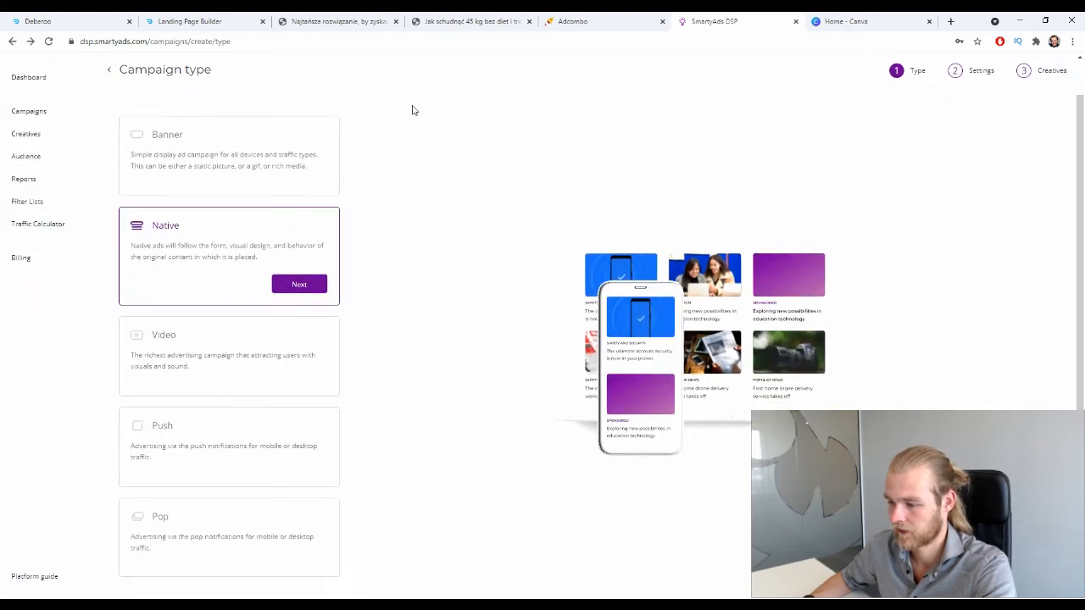
{"action": "left_click", "coordinate": [319, 291]}
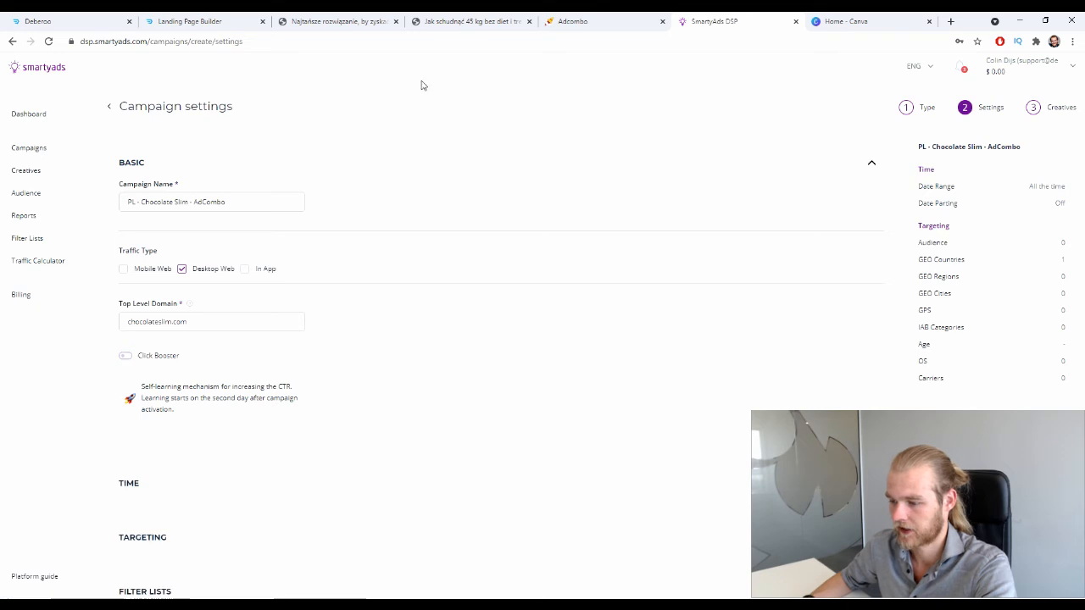
{"action": "scroll", "coordinate": [322, 277], "scroll_direction": "down", "scroll_amount": 3}
{"action": "left_click", "coordinate": [869, 300]}
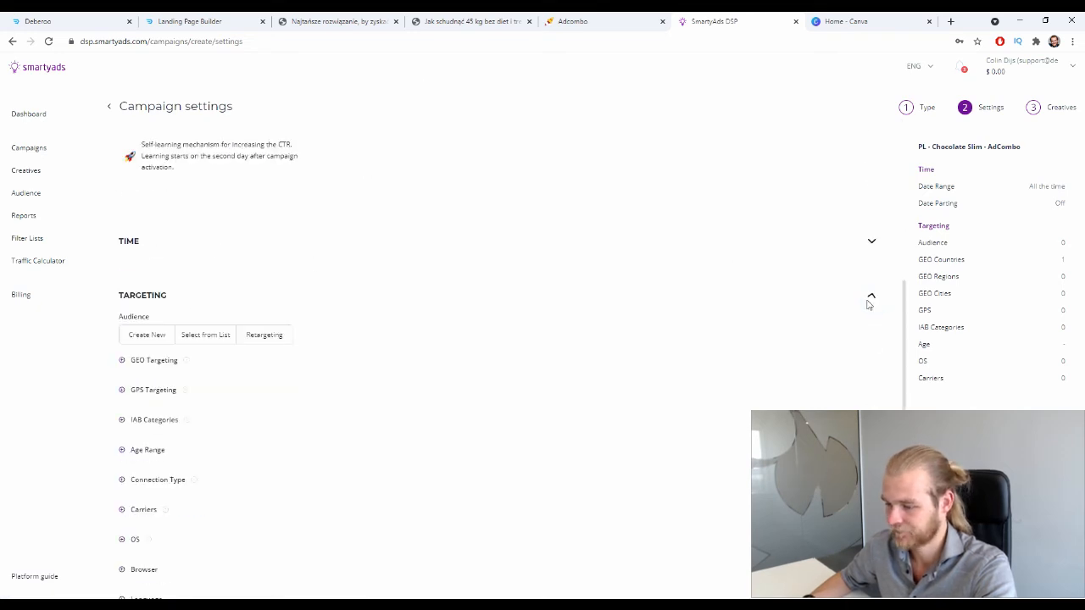
{"action": "scroll", "coordinate": [274, 302], "scroll_direction": "down", "scroll_amount": 2}
{"action": "left_click", "coordinate": [161, 247]}
{"action": "scroll", "coordinate": [199, 389], "scroll_direction": "down", "scroll_amount": 2}
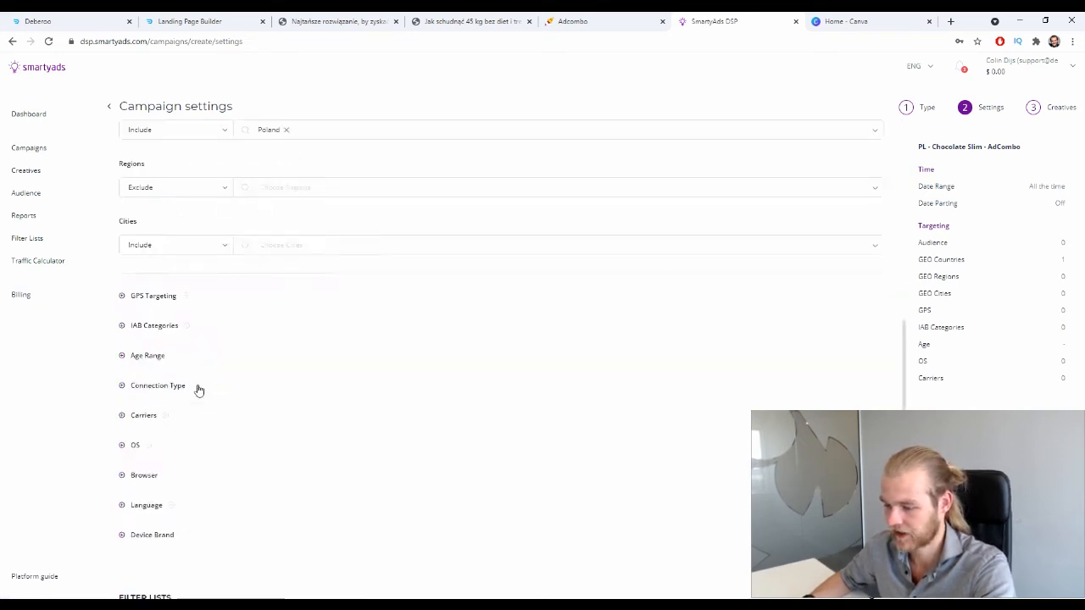
Open the GPS Targeting map around Białystok in Poland and set the location filter to Exclude
{"action": "left_click", "coordinate": [146, 295]}
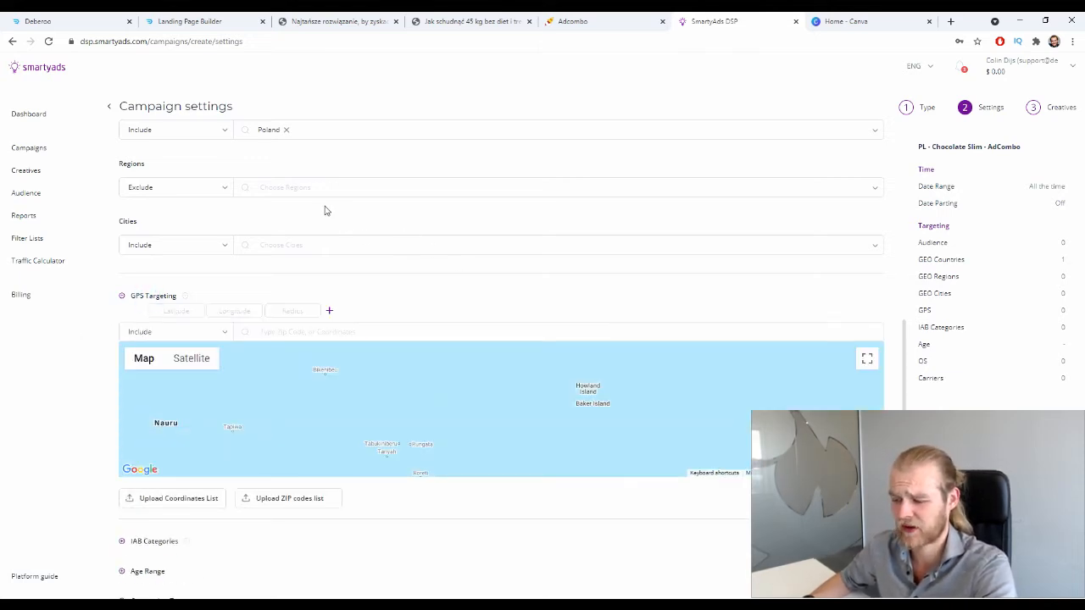
{"action": "scroll", "coordinate": [408, 411], "scroll_direction": "down", "scroll_amount": 1}
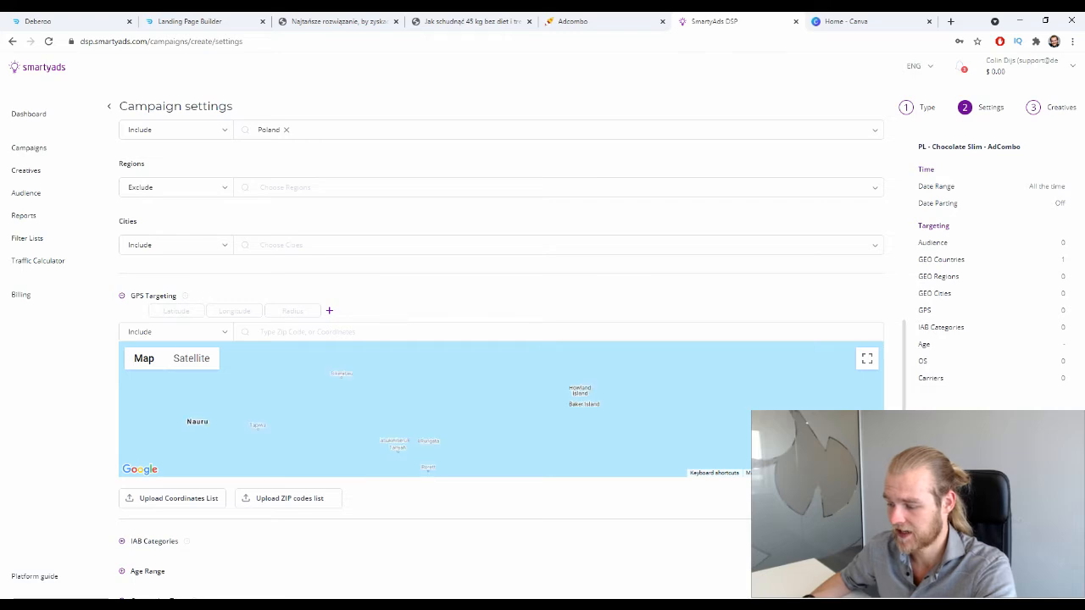
{"action": "scroll", "coordinate": [406, 408], "scroll_direction": "down", "scroll_amount": 6, "text": "ctrl"}
{"action": "scroll", "coordinate": [588, 370], "scroll_direction": "down", "scroll_amount": 1}
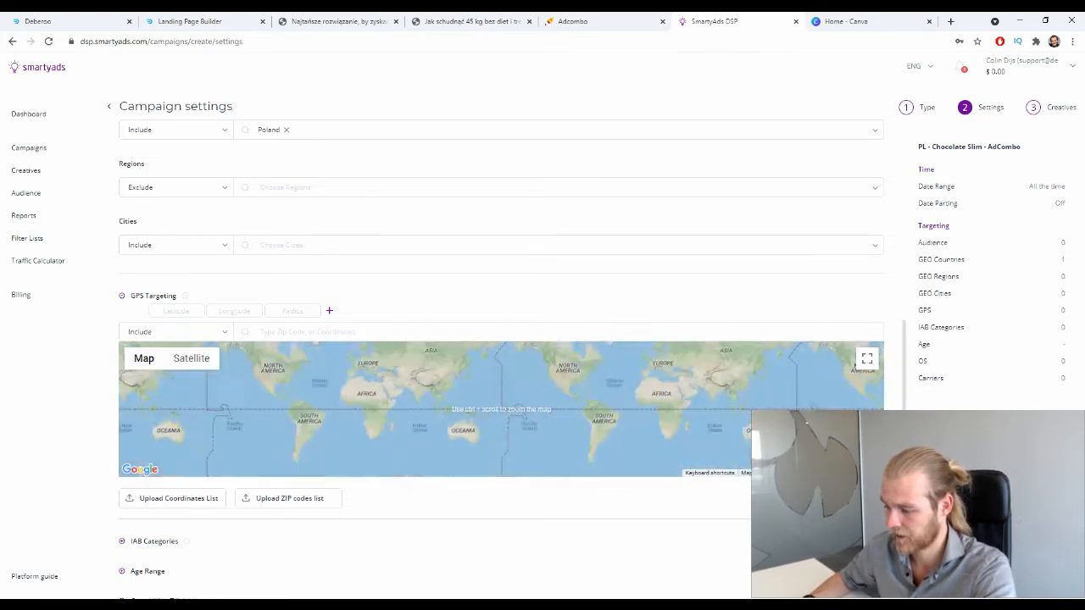
{"action": "scroll", "coordinate": [501, 409], "scroll_direction": "up", "scroll_amount": 2, "text": "ctrl"}
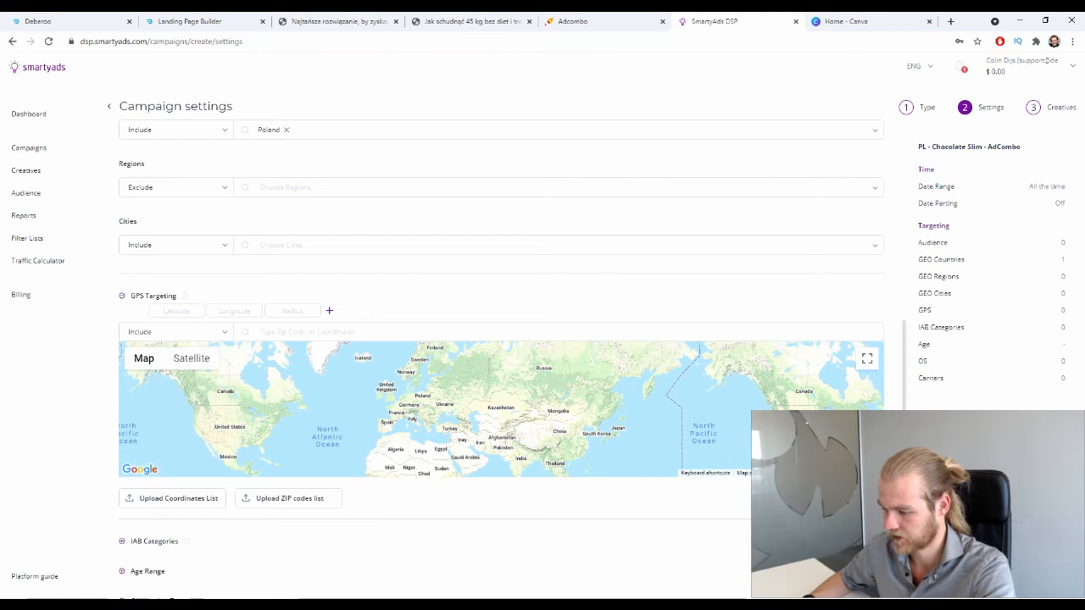
{"action": "scroll", "coordinate": [501, 407], "scroll_direction": "up", "scroll_amount": 1, "text": "ctrl"}
{"action": "left_click_drag", "start_coordinate": [373, 395], "coordinate": [571, 396]}
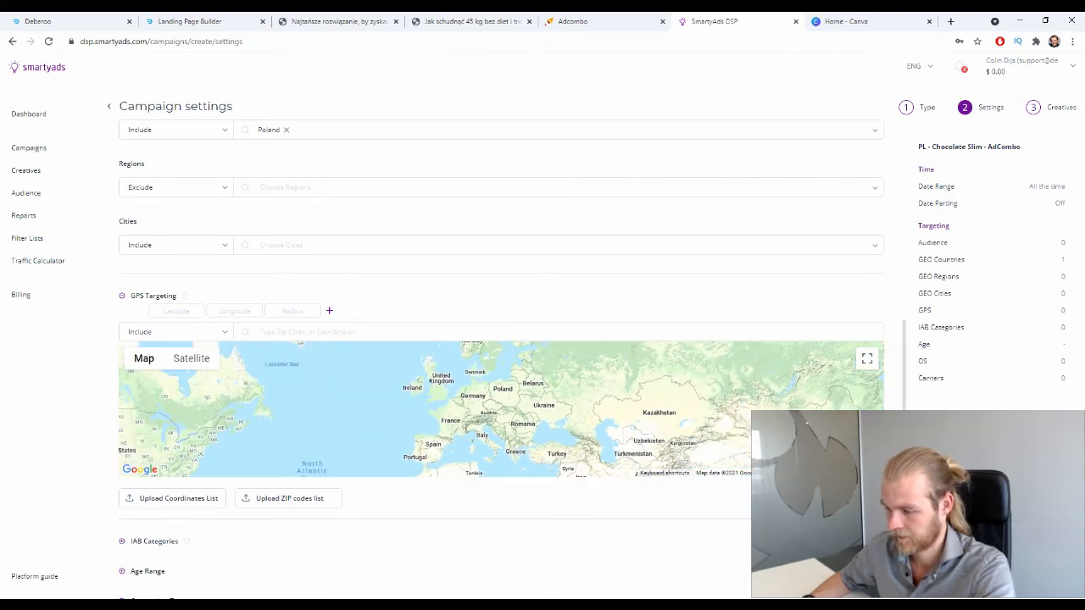
{"action": "scroll", "coordinate": [571, 397], "scroll_direction": "up", "scroll_amount": 2, "text": "ctrl"}
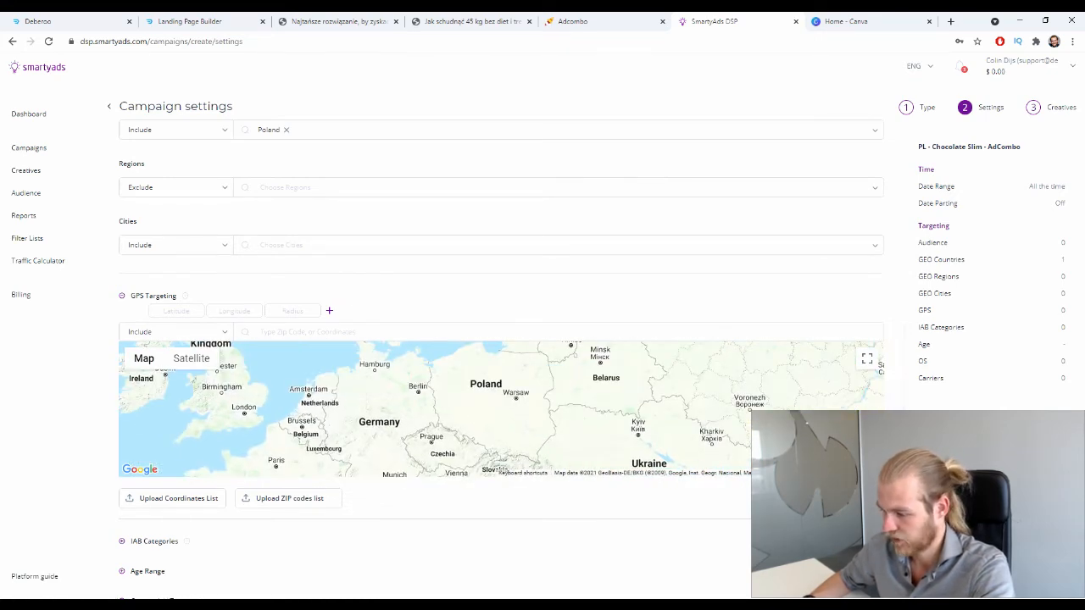
{"action": "scroll", "coordinate": [540, 432], "scroll_direction": "up", "scroll_amount": 3, "text": "ctrl"}
{"action": "left_click_drag", "start_coordinate": [500, 402], "coordinate": [596, 458]}
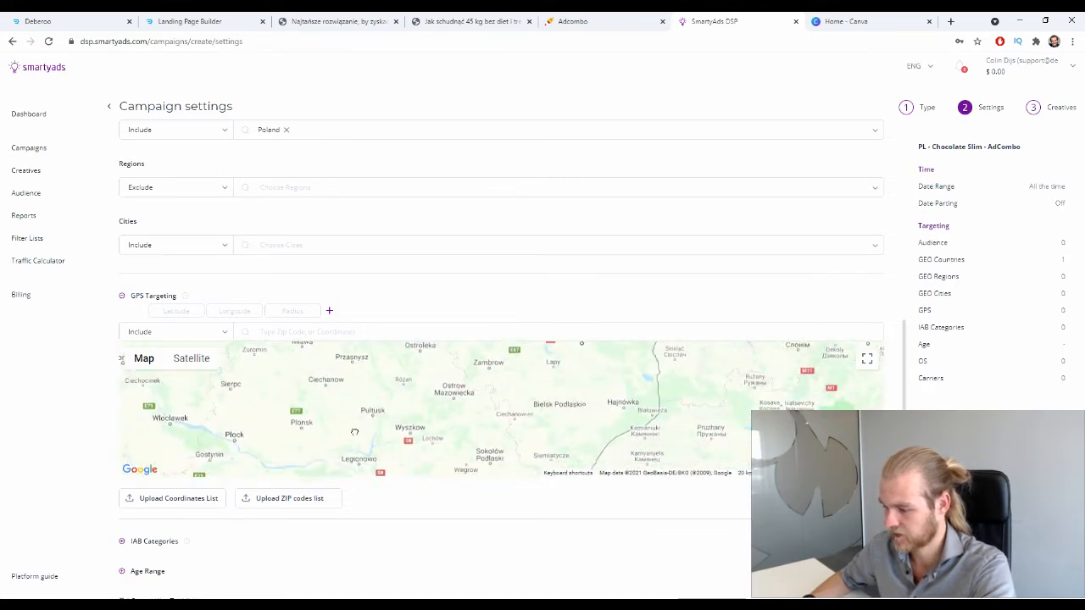
{"action": "left_click_drag", "start_coordinate": [564, 389], "coordinate": [555, 409]}
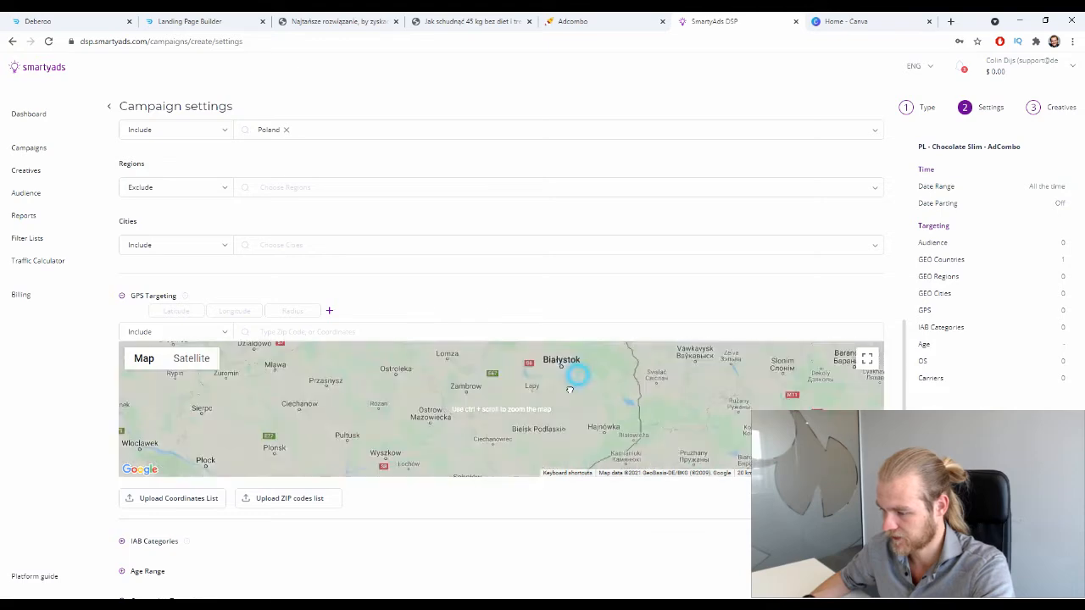
{"action": "left_click", "coordinate": [218, 330]}
{"action": "left_click", "coordinate": [144, 367]}
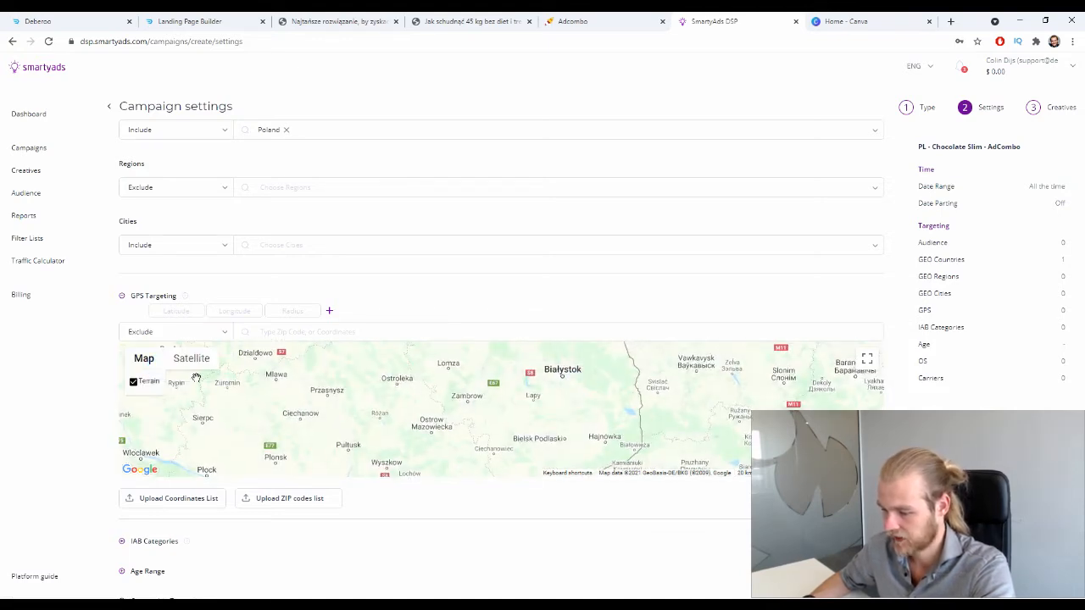
Place a GPS exclusion circle on Białystok and enlarge its radius to about 31.76 km
{"action": "left_click_drag", "start_coordinate": [512, 405], "coordinate": [452, 433]}
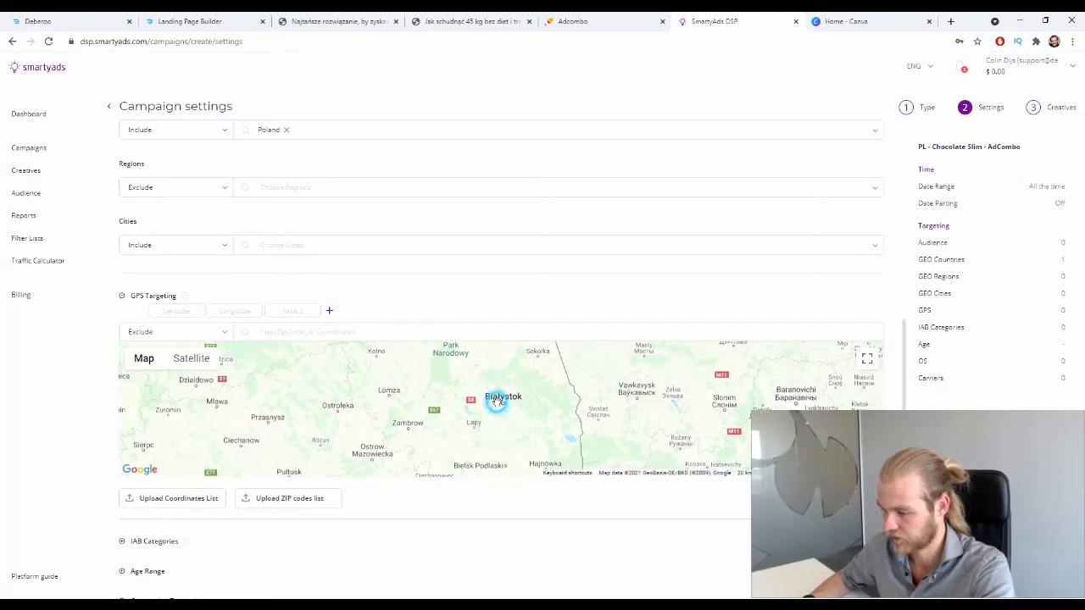
{"action": "left_click", "coordinate": [497, 396]}
{"action": "scroll", "coordinate": [607, 400], "scroll_direction": "down", "scroll_amount": 2}
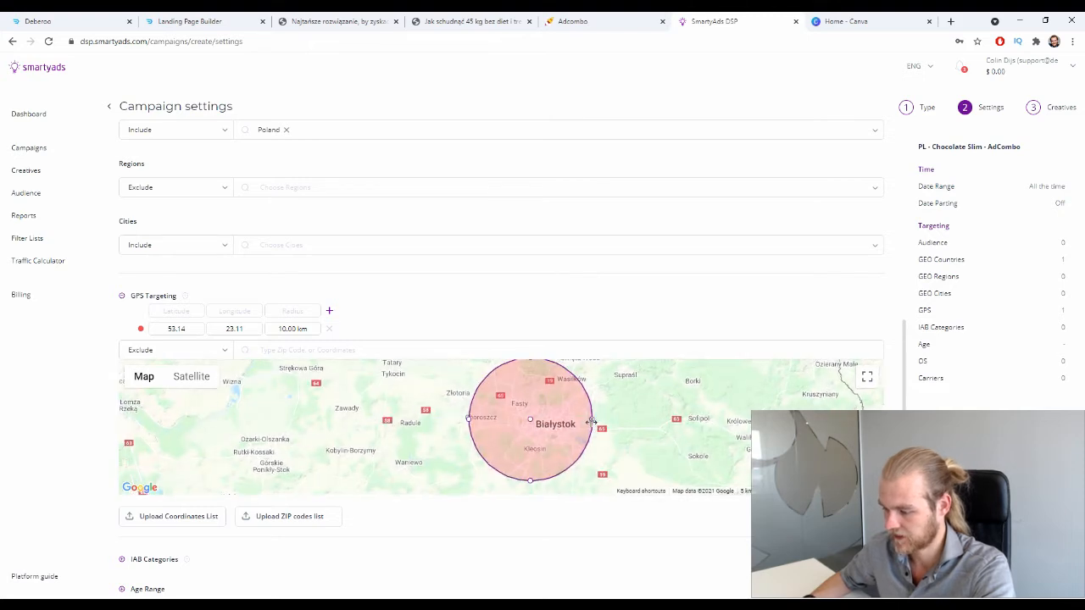
{"action": "left_click_drag", "start_coordinate": [587, 421], "coordinate": [658, 418]}
{"action": "scroll", "coordinate": [658, 419], "scroll_direction": "down", "scroll_amount": 1}
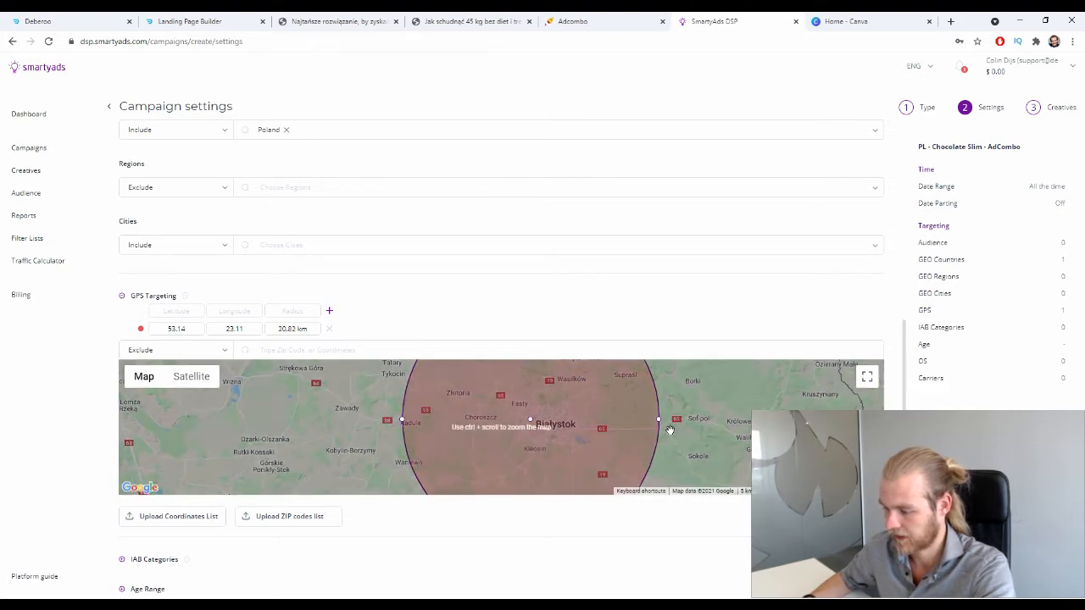
{"action": "scroll", "coordinate": [502, 417], "scroll_direction": "down", "scroll_amount": 3}
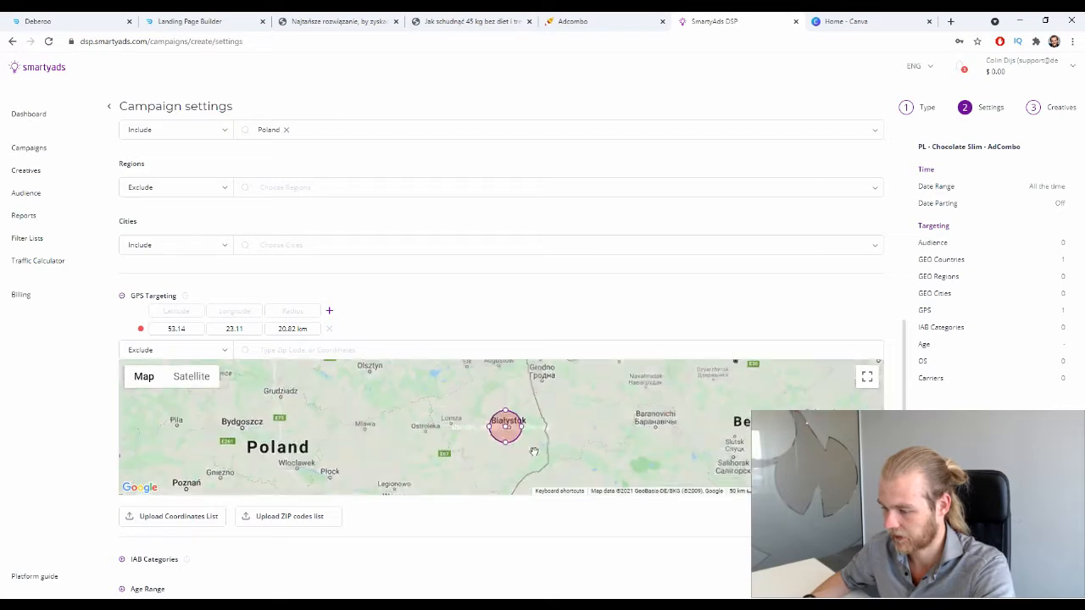
{"action": "left_click_drag", "start_coordinate": [503, 410], "coordinate": [505, 402]}
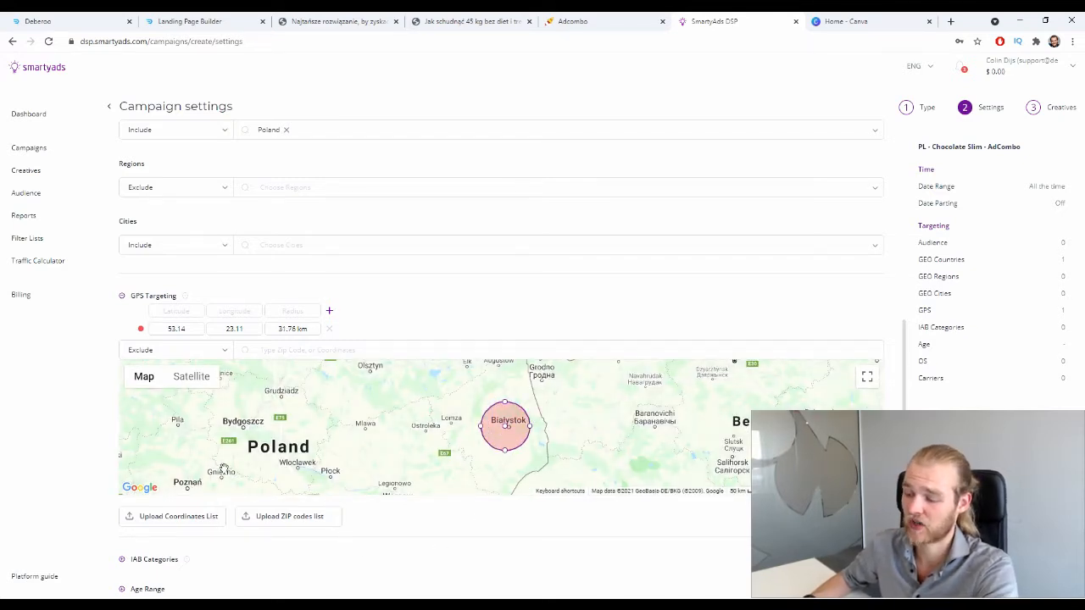
Check the list of Polish regions and remove the GPS exclusion circle around Białystok
{"action": "left_click", "coordinate": [272, 189]}
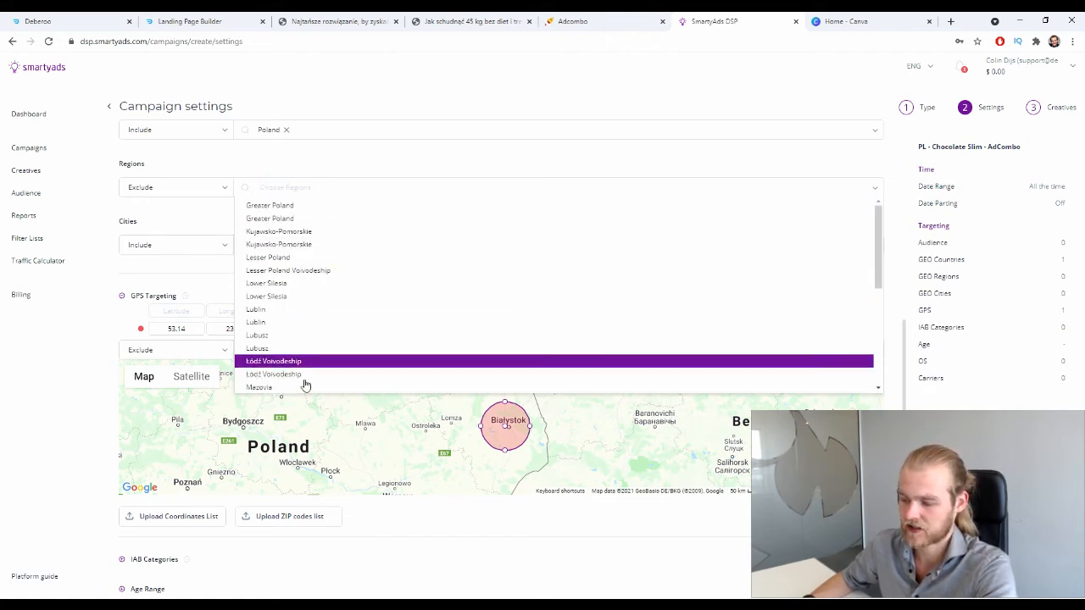
{"action": "left_click", "coordinate": [124, 322]}
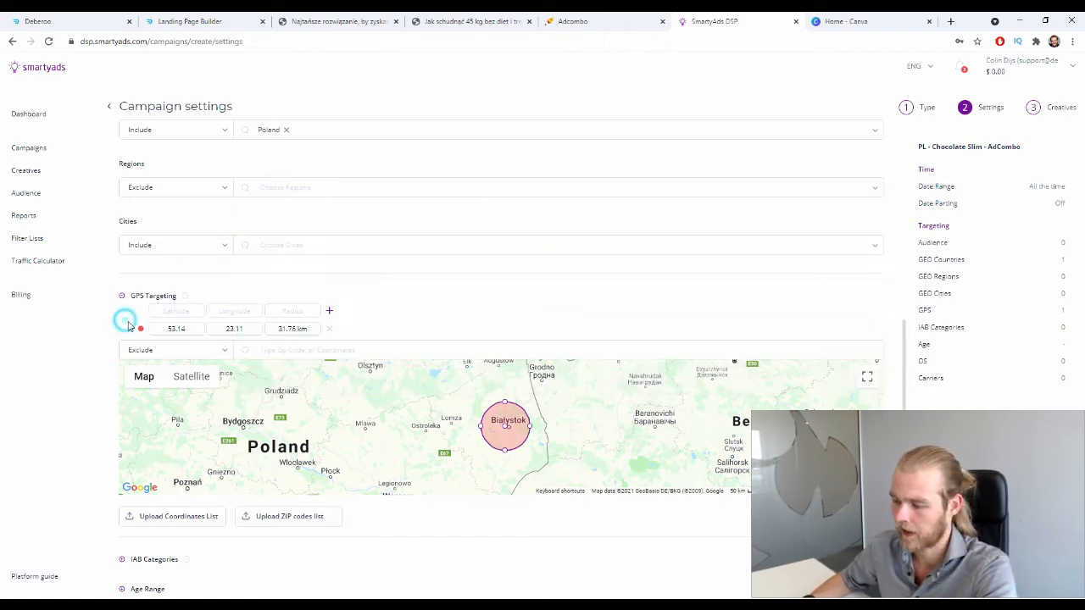
{"action": "left_click", "coordinate": [328, 328]}
Expand IAB Categories and examine the Include/Exclude choices and the available category list
{"action": "scroll", "coordinate": [331, 252], "scroll_direction": "down", "scroll_amount": 1}
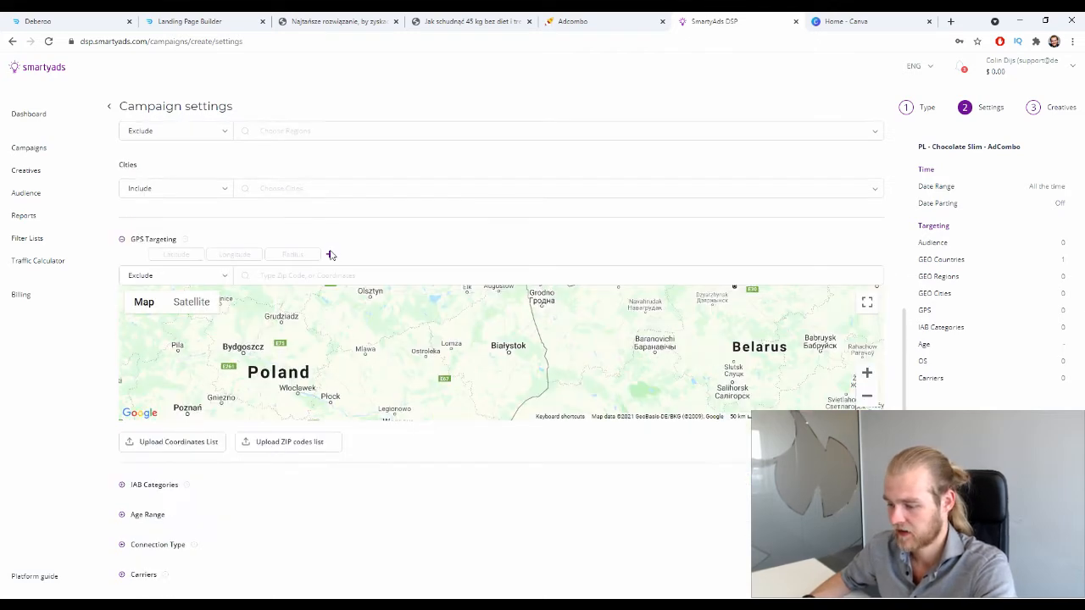
{"action": "scroll", "coordinate": [397, 482], "scroll_direction": "down", "scroll_amount": 2}
{"action": "left_click", "coordinate": [123, 371]}
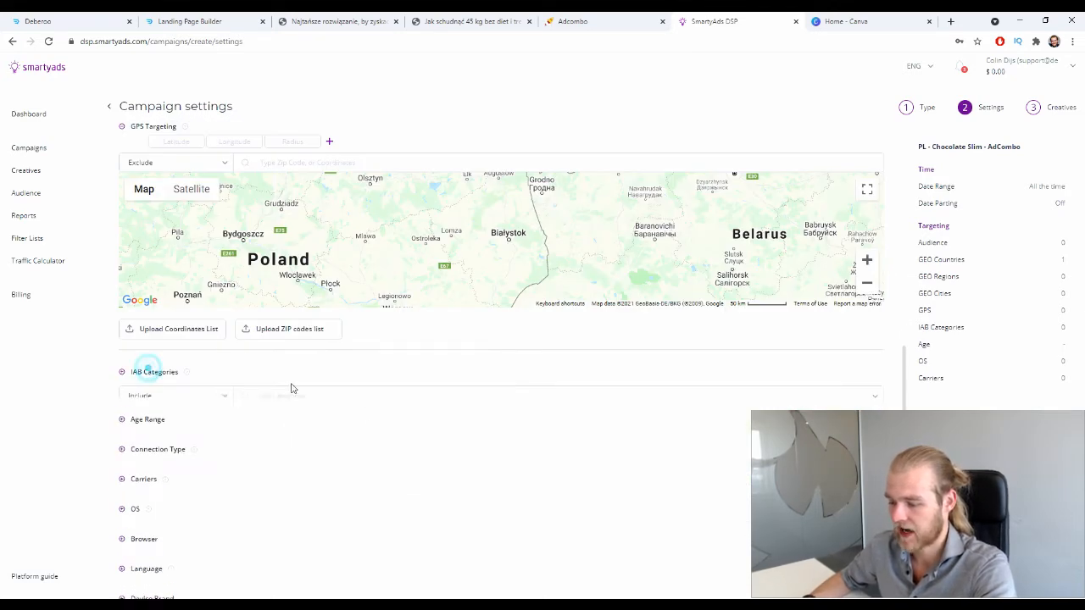
{"action": "left_click", "coordinate": [191, 393]}
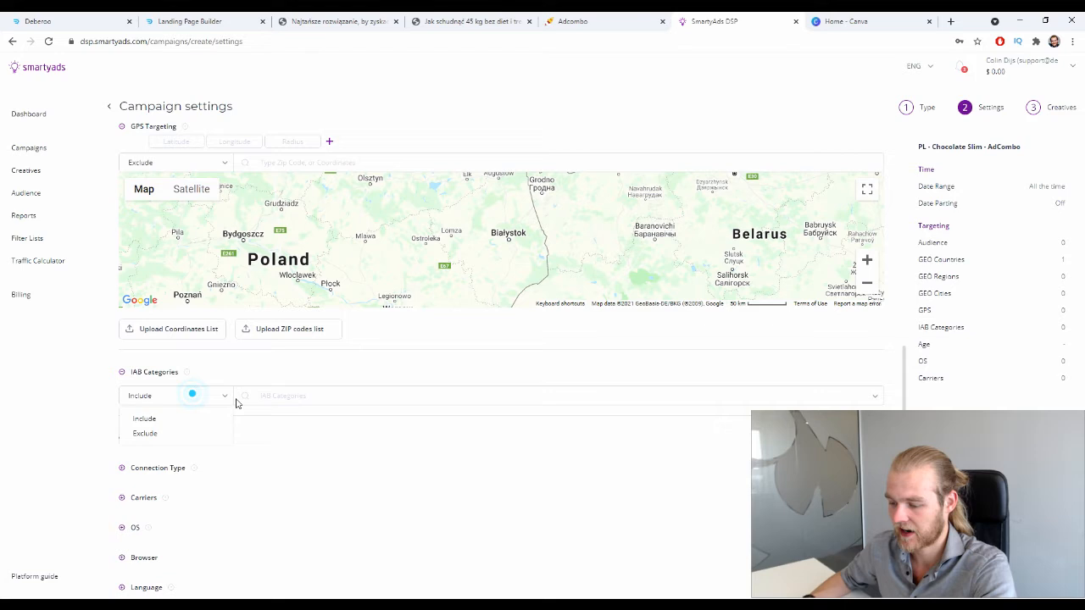
{"action": "left_click", "coordinate": [327, 393]}
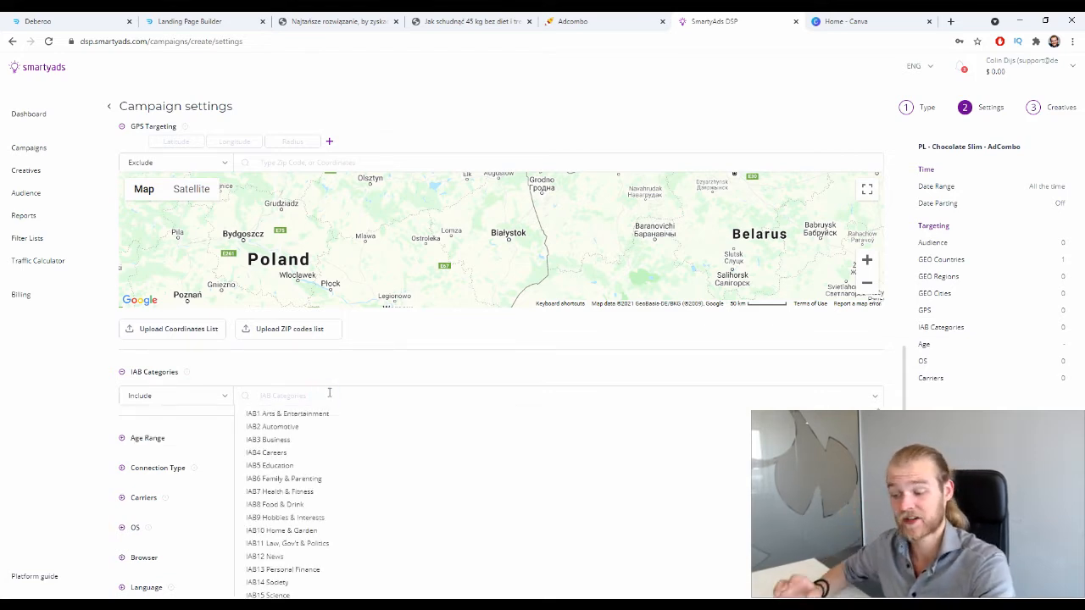
{"action": "left_click", "coordinate": [100, 425]}
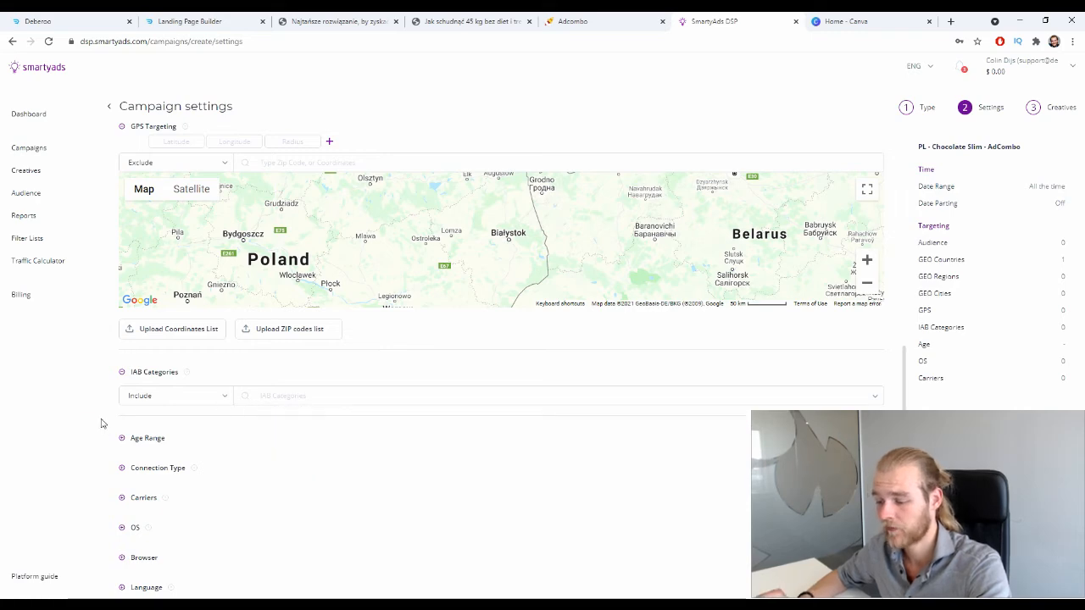
Review the From and To limits of Age Range and the Connection Type options
{"action": "scroll", "coordinate": [162, 373], "scroll_direction": "down", "scroll_amount": 1}
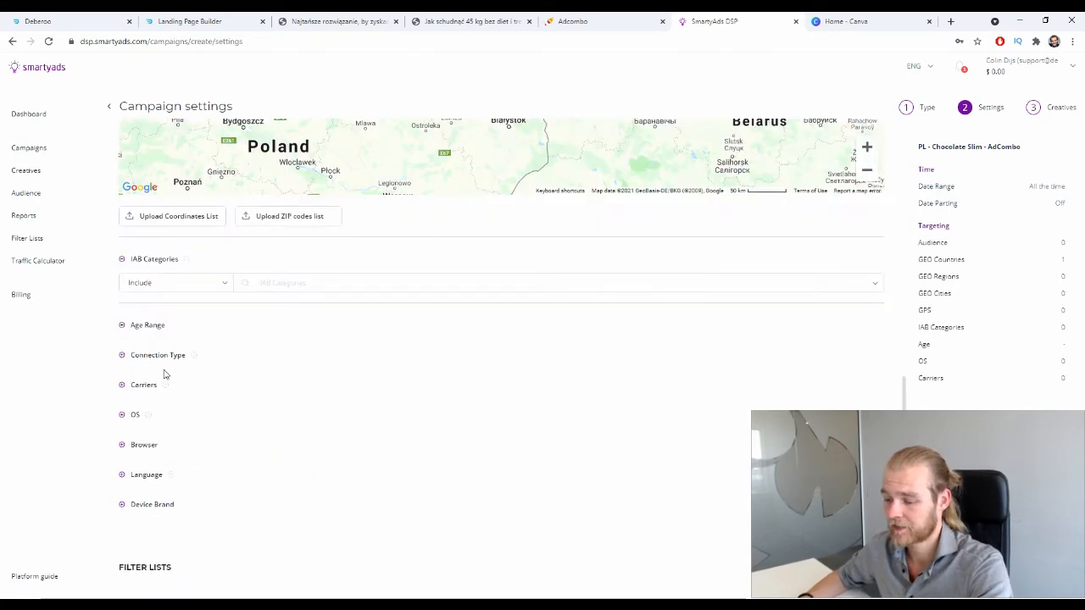
{"action": "left_click", "coordinate": [141, 328]}
{"action": "scroll", "coordinate": [340, 345], "scroll_direction": "down", "scroll_amount": 1}
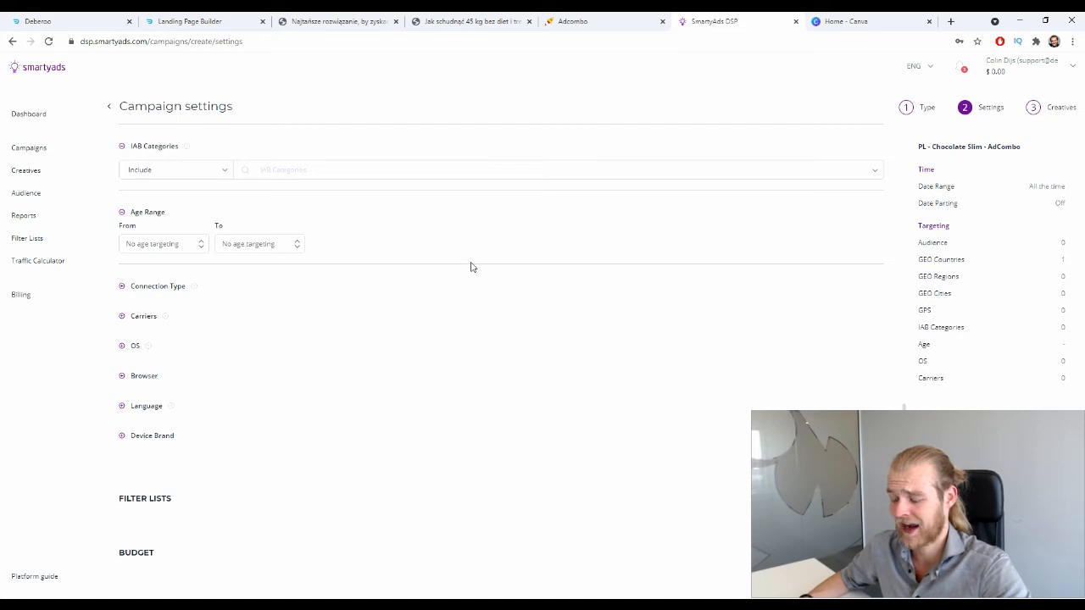
{"action": "left_click", "coordinate": [204, 244]}
{"action": "left_click", "coordinate": [256, 240]}
{"action": "left_click", "coordinate": [373, 216]}
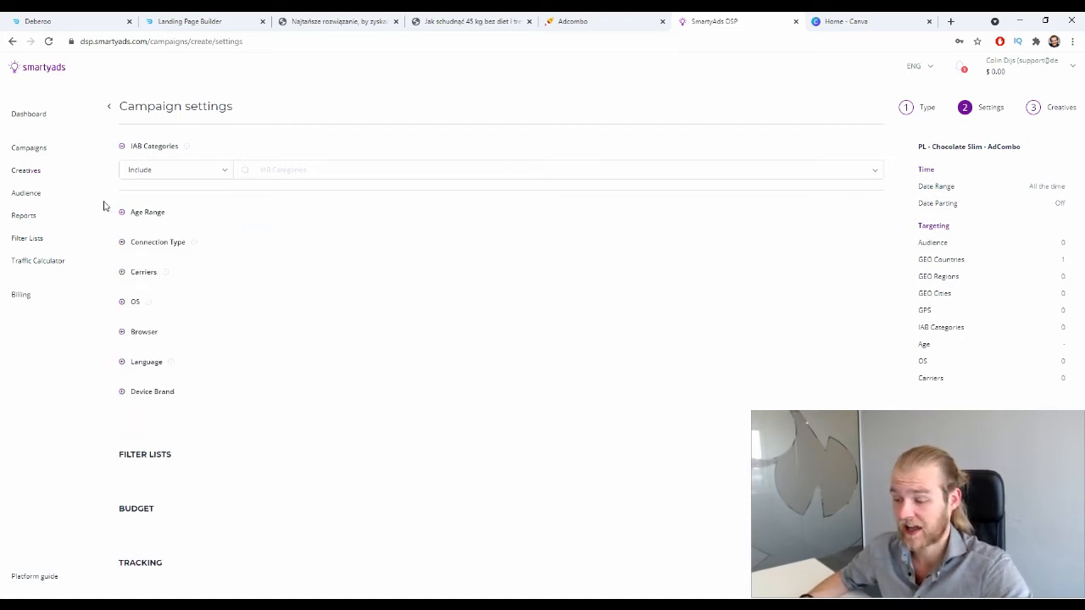
{"action": "left_click", "coordinate": [151, 242]}
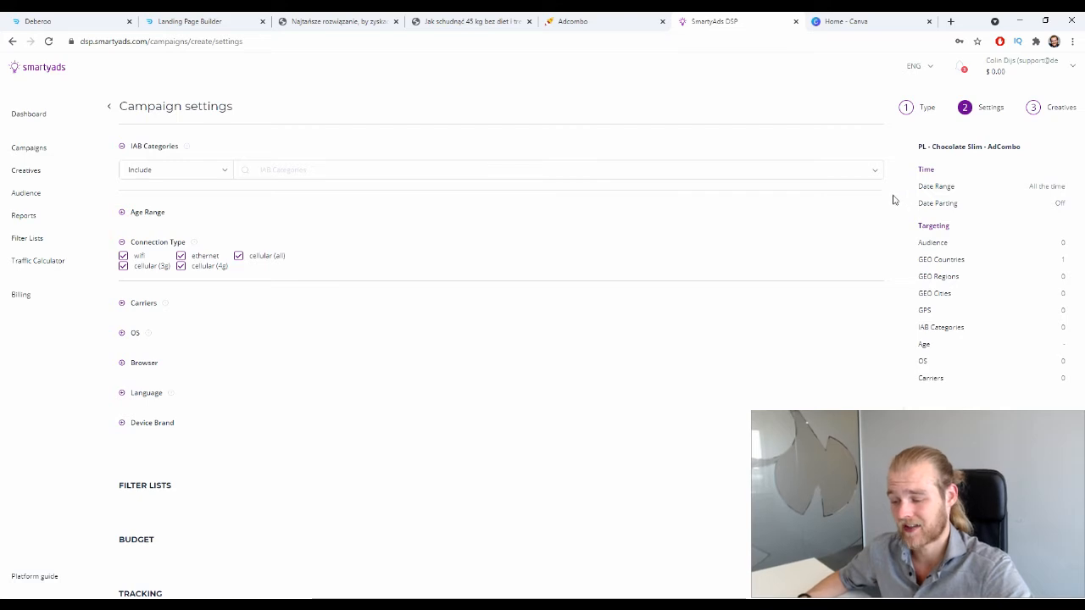
Expand the Carriers targeting, examine the list of available carriers and collapse the section again
{"action": "left_click", "coordinate": [139, 241]}
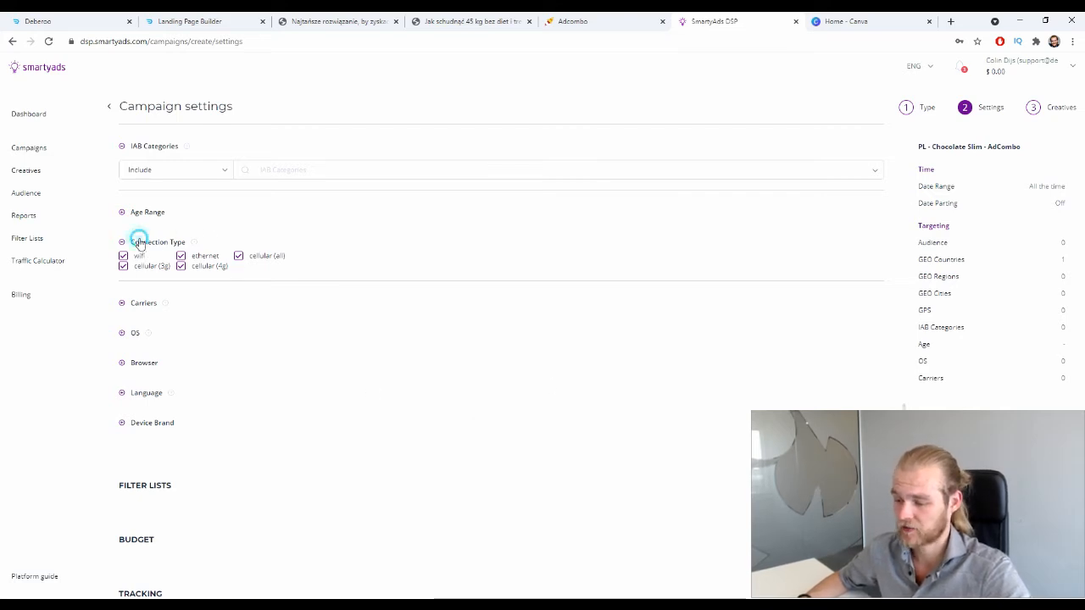
{"action": "left_click", "coordinate": [138, 271]}
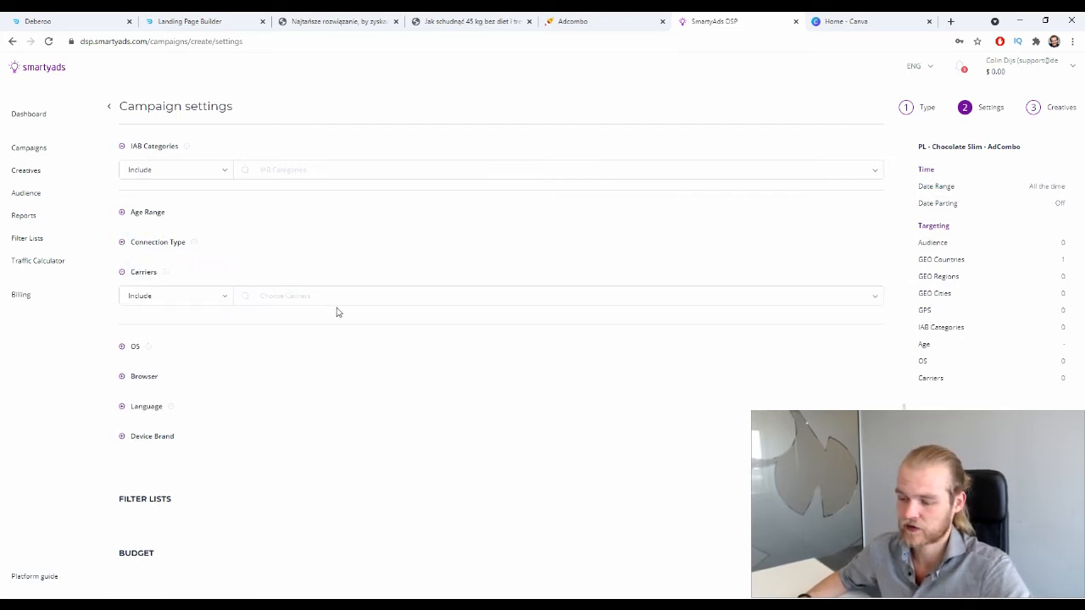
{"action": "left_click", "coordinate": [337, 298]}
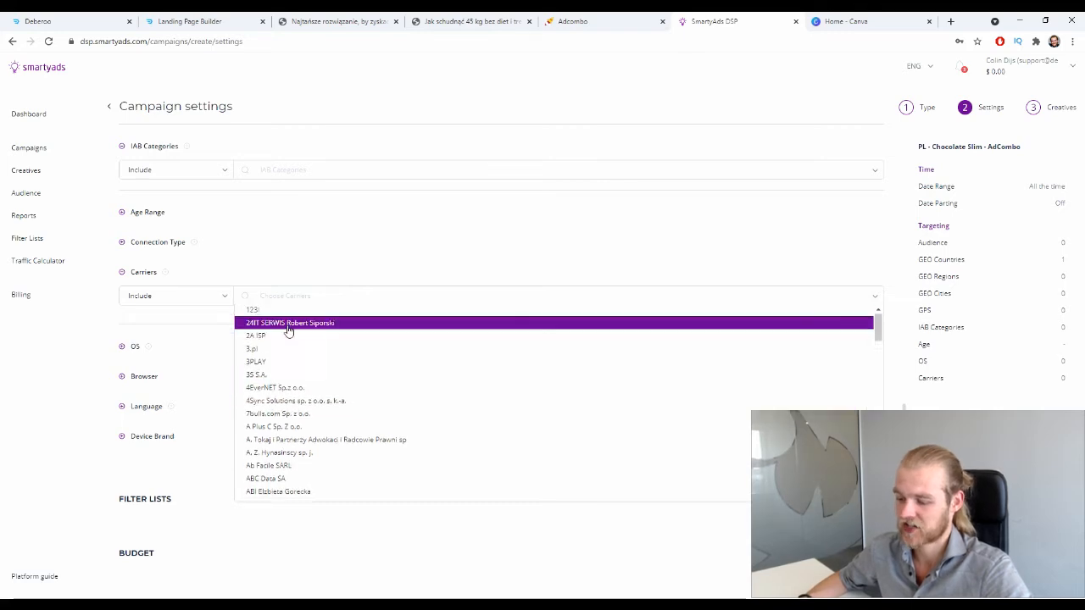
{"action": "scroll", "coordinate": [289, 330], "scroll_direction": "down", "scroll_amount": 10}
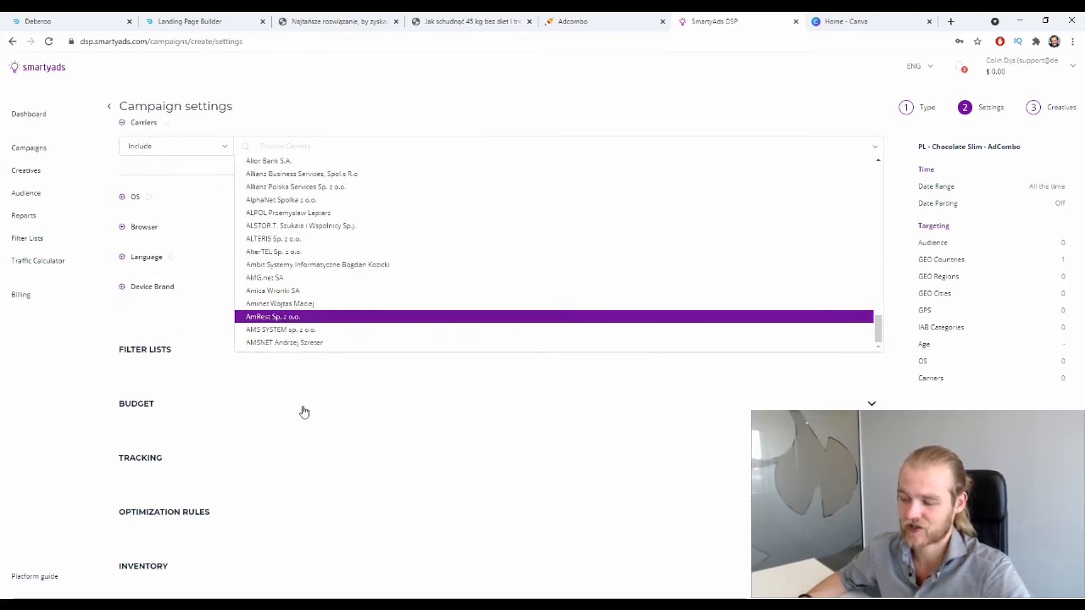
{"action": "scroll", "coordinate": [307, 280], "scroll_direction": "up", "scroll_amount": 5}
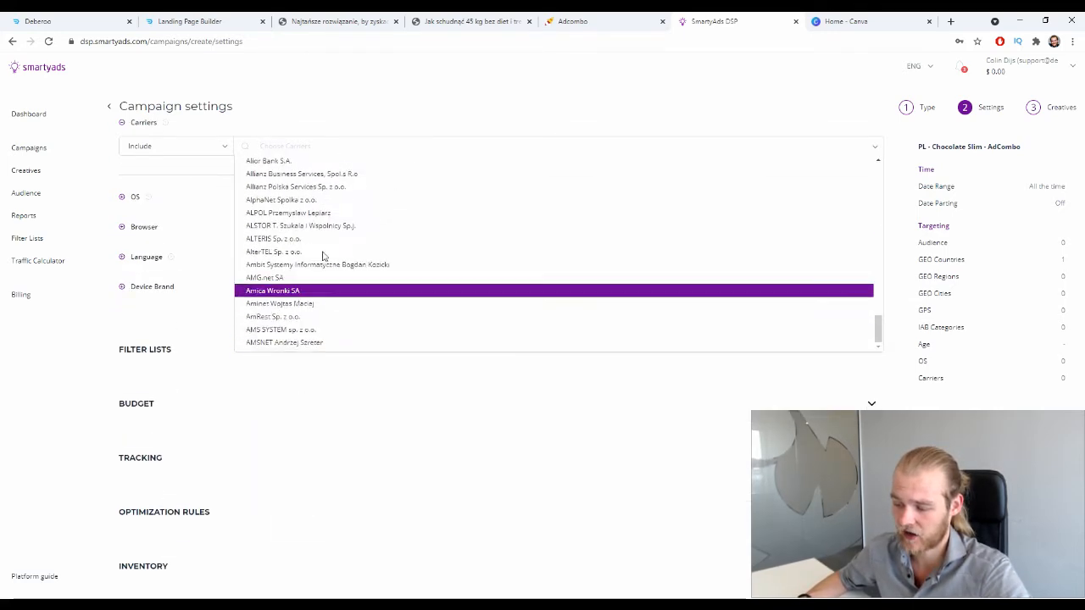
{"action": "scroll", "coordinate": [284, 307], "scroll_direction": "up", "scroll_amount": 8}
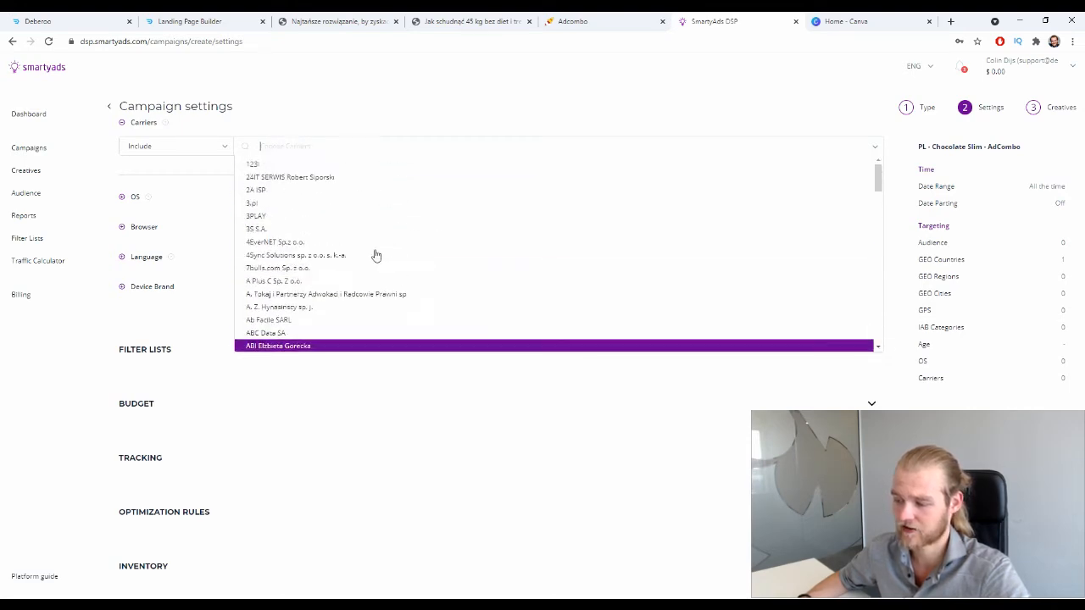
{"action": "left_click", "coordinate": [286, 302]}
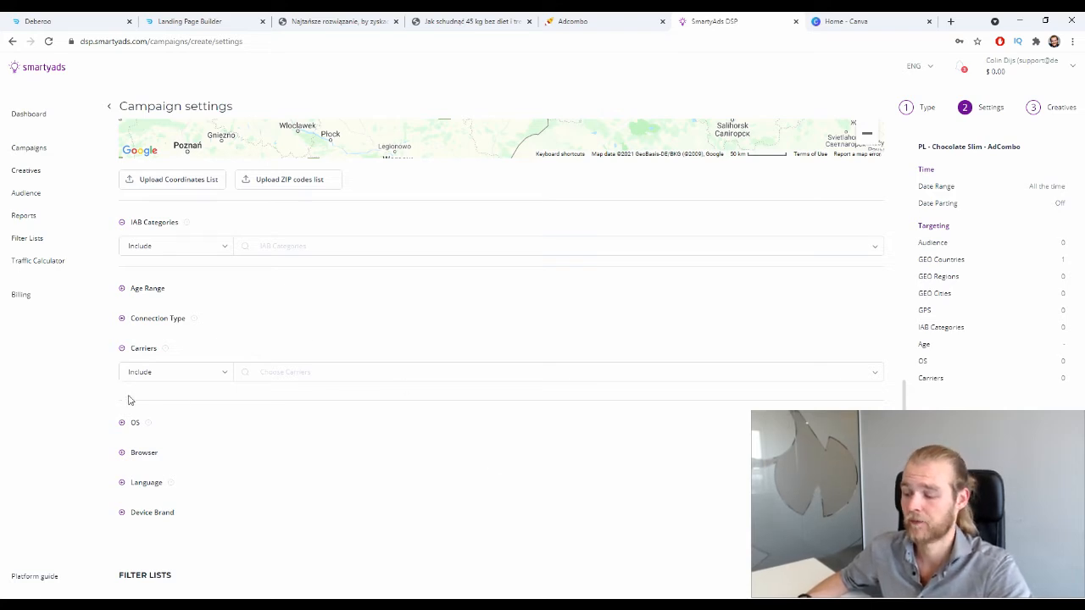
{"action": "left_click", "coordinate": [141, 347]}
Review the operating systems and version ranges under OS, and the selectable browsers under Browser
{"action": "left_click", "coordinate": [134, 378]}
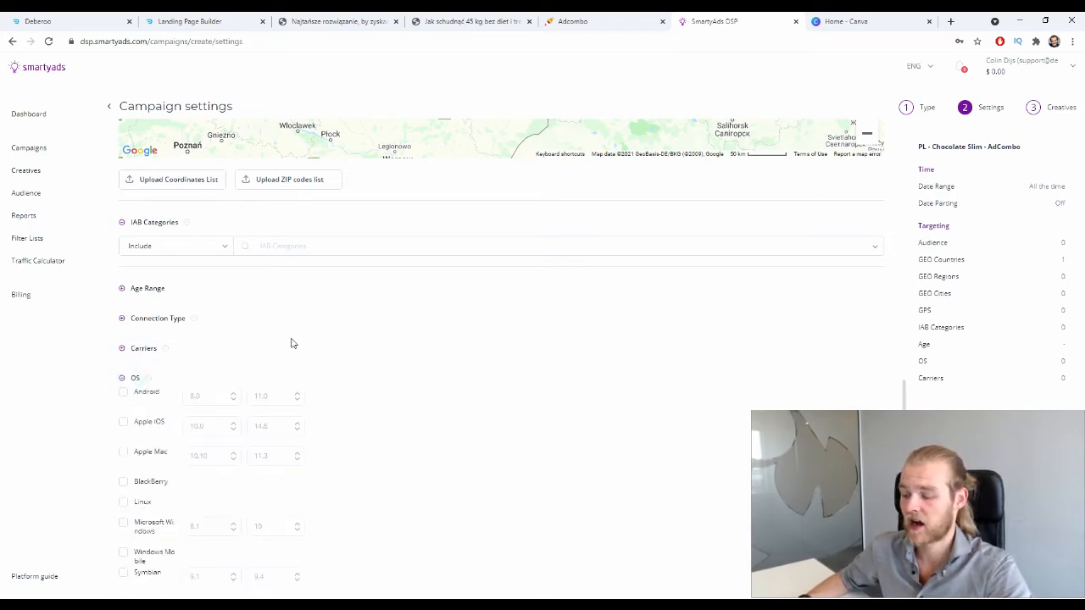
{"action": "scroll", "coordinate": [292, 344], "scroll_direction": "down", "scroll_amount": 1}
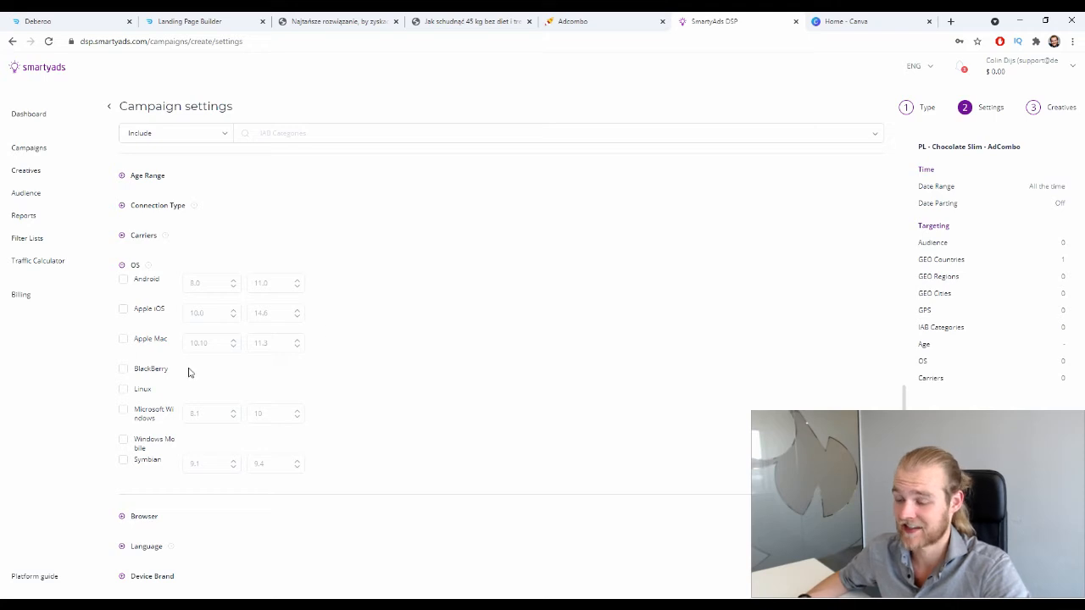
{"action": "left_click", "coordinate": [135, 266]}
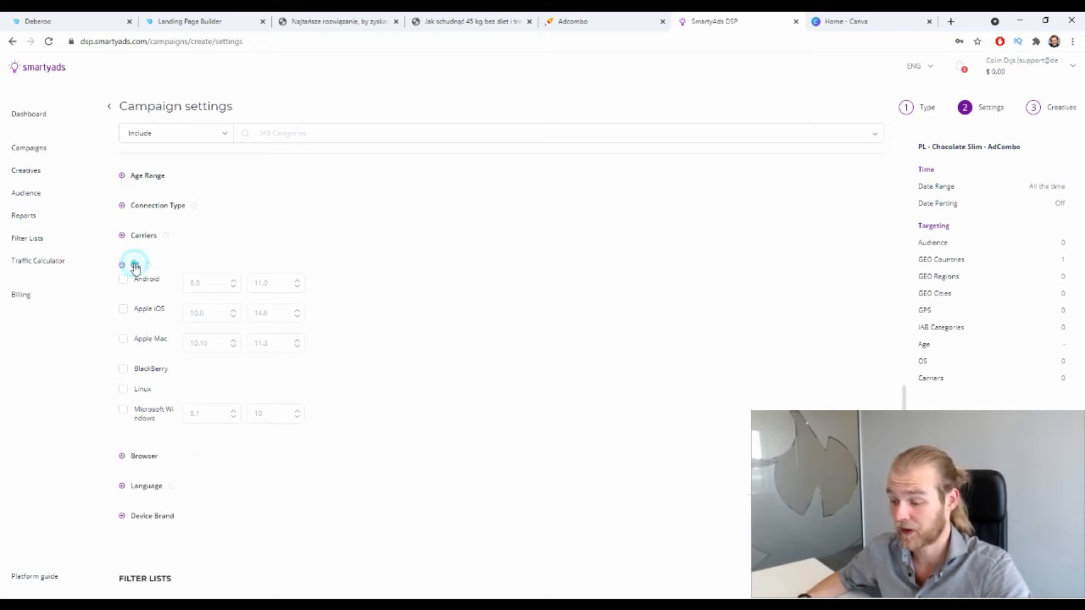
{"action": "left_click", "coordinate": [150, 296]}
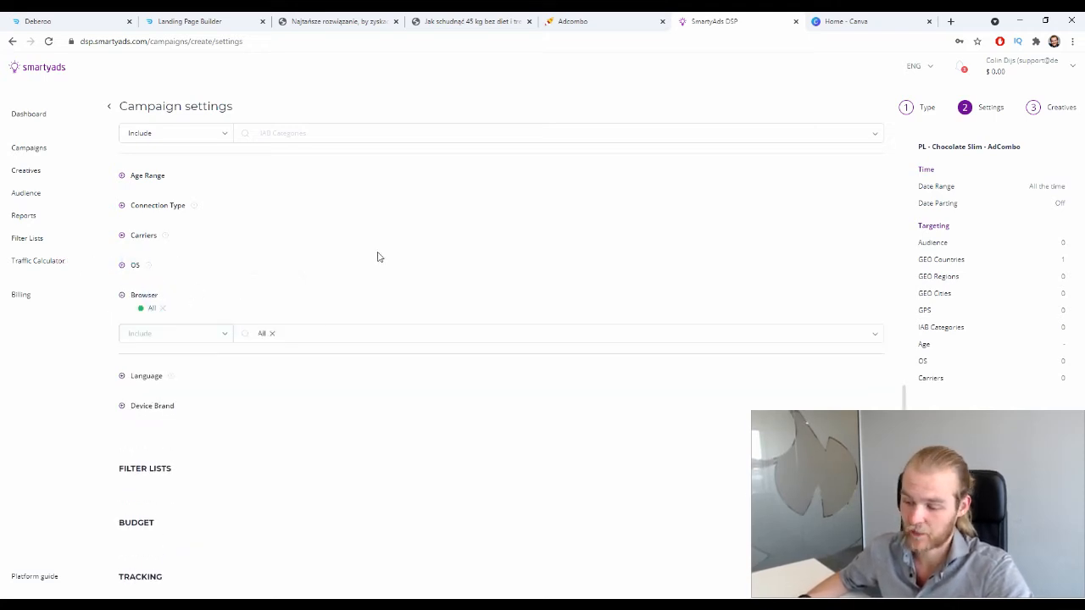
{"action": "left_click", "coordinate": [391, 334]}
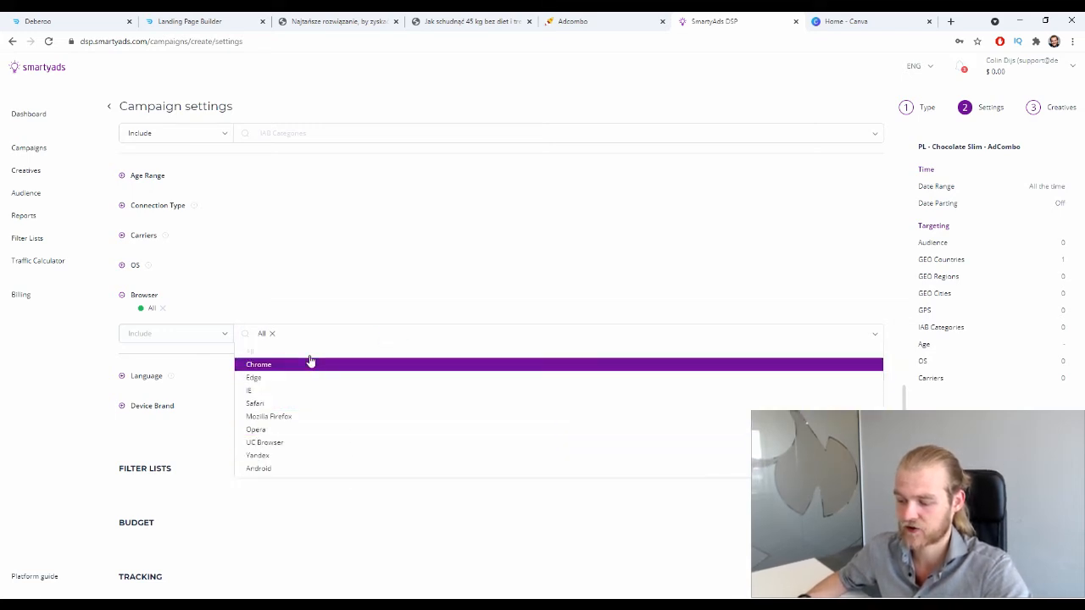
{"action": "left_click", "coordinate": [300, 304]}
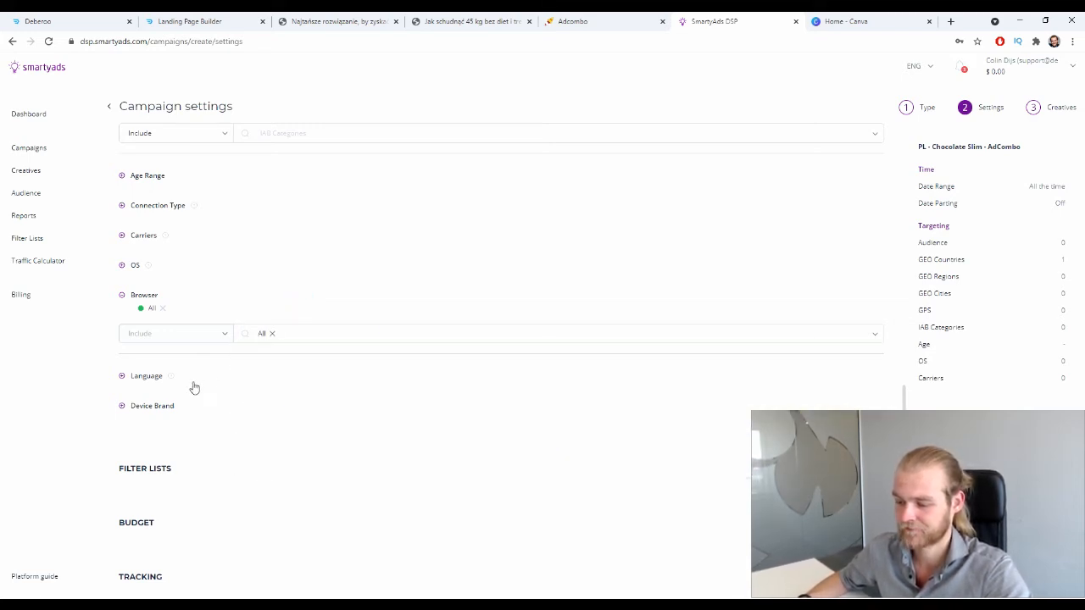
Expand the Language targeting and include Polish
{"action": "left_click", "coordinate": [121, 376]}
{"action": "scroll", "coordinate": [254, 339], "scroll_direction": "down", "scroll_amount": 1}
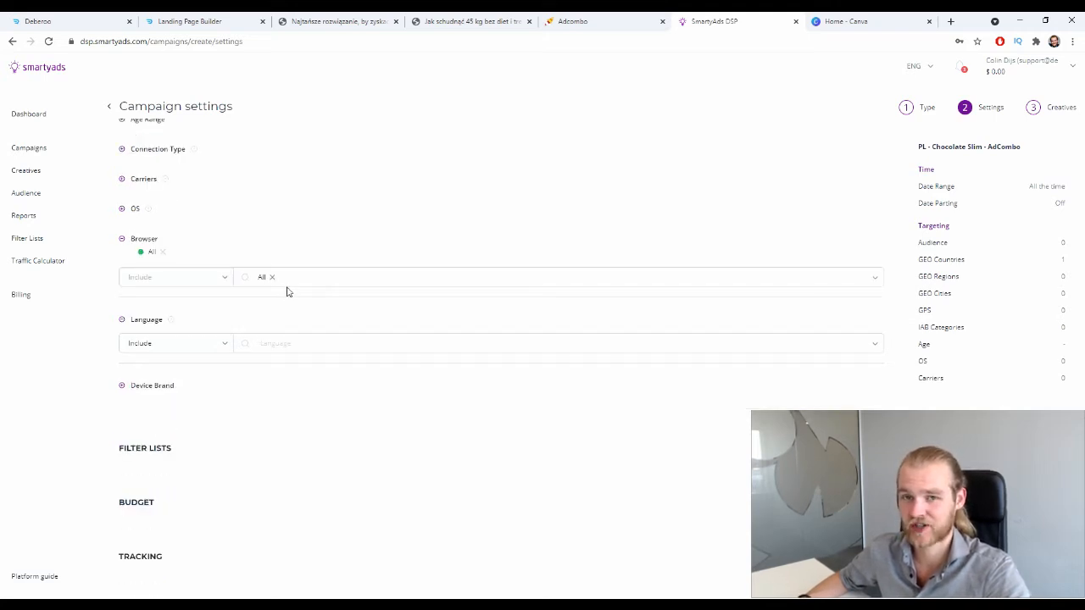
{"action": "left_click", "coordinate": [309, 341]}
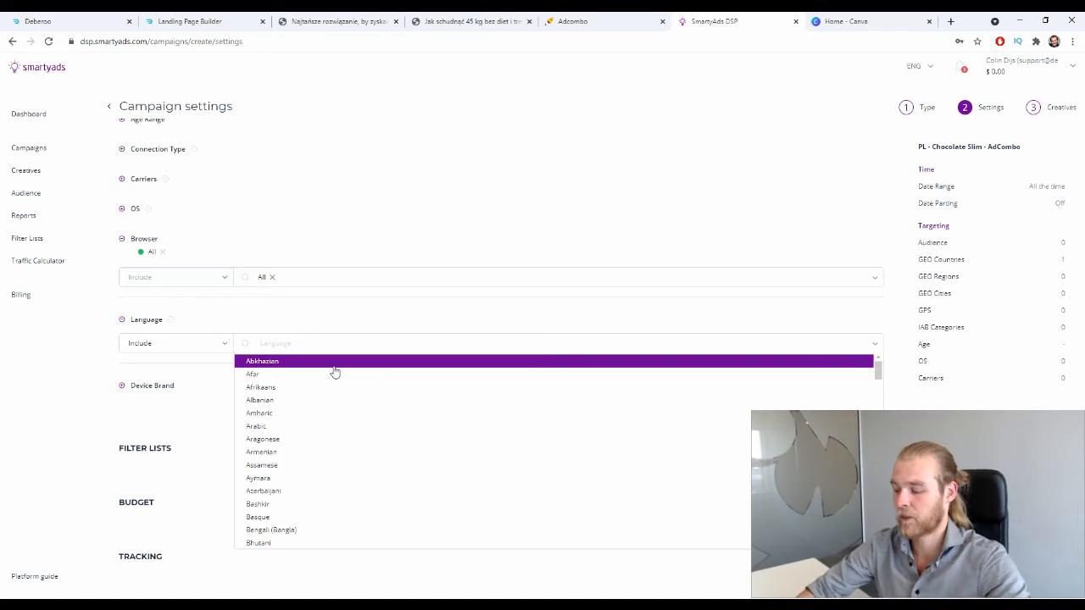
{"action": "type", "text": "pol"}
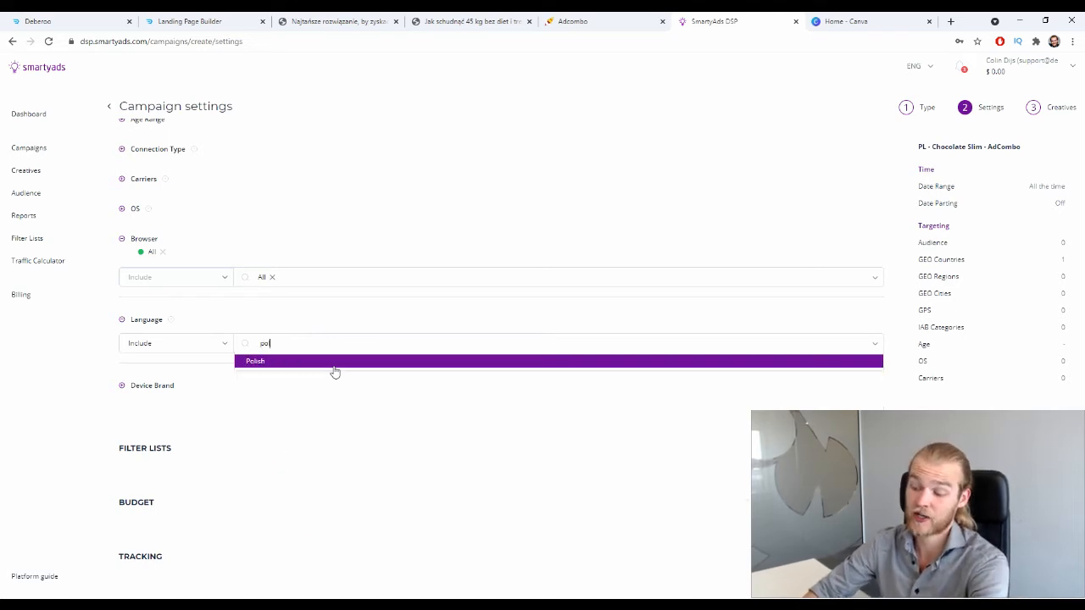
{"action": "left_click", "coordinate": [333, 366]}
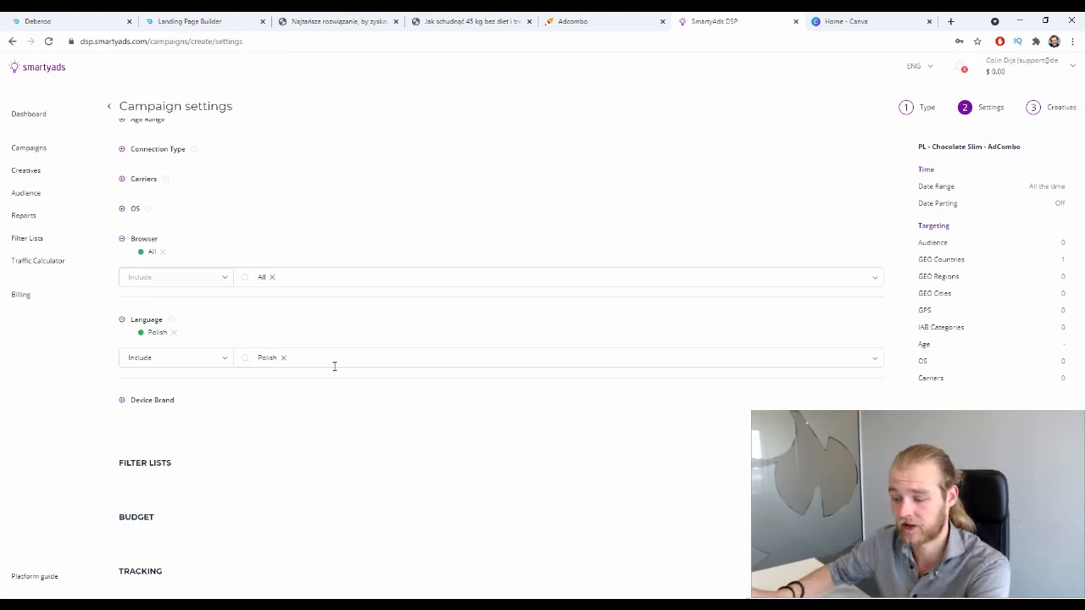
Expand Device Brand and look through the list of available brands without selecting one
{"action": "left_click", "coordinate": [174, 401]}
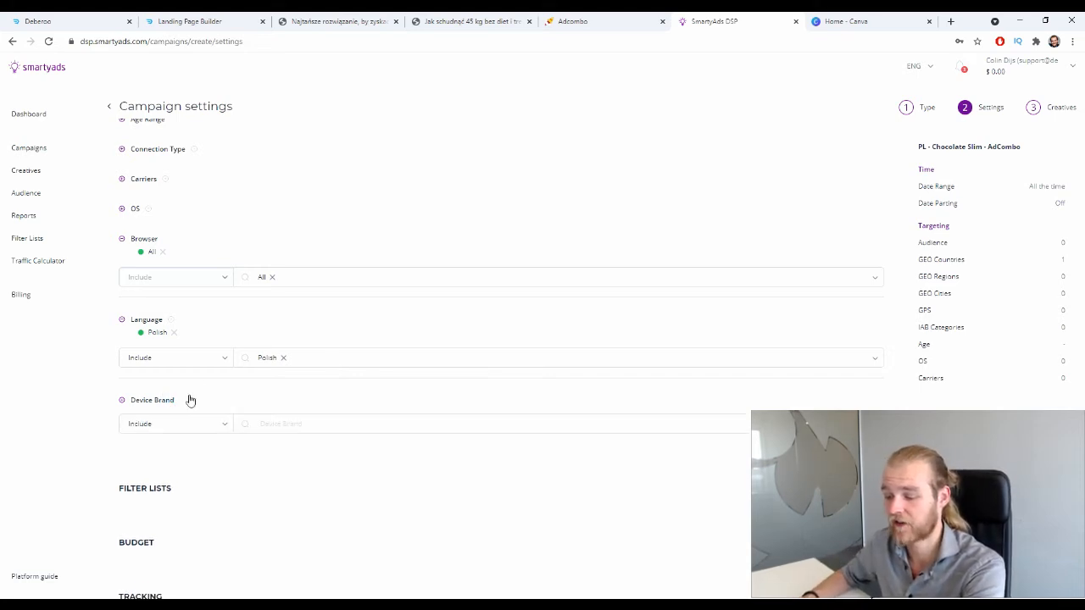
{"action": "scroll", "coordinate": [186, 394], "scroll_direction": "down", "scroll_amount": 1}
{"action": "left_click", "coordinate": [257, 367]}
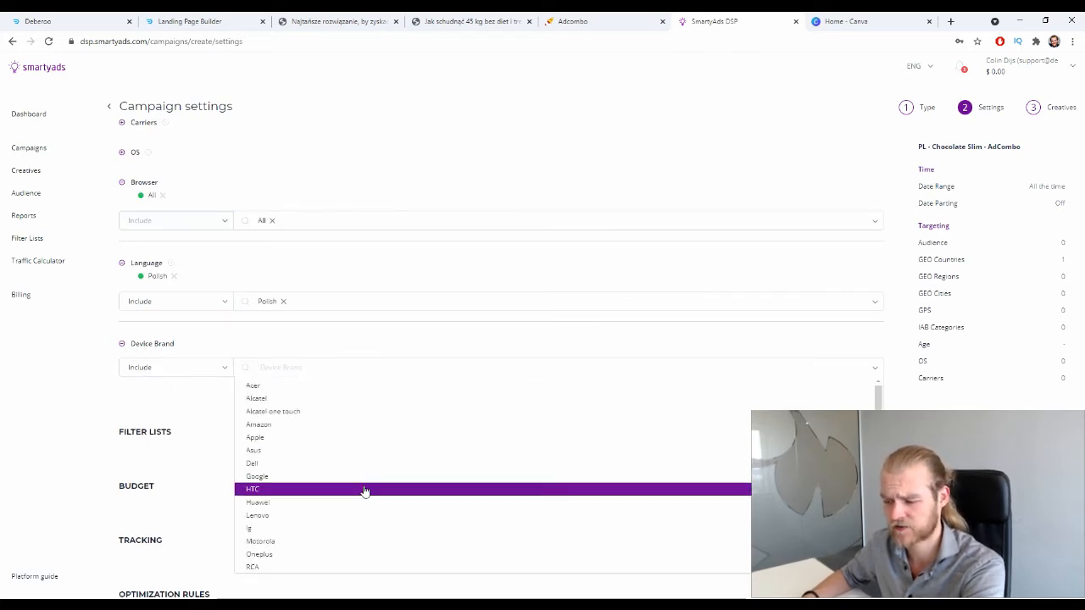
{"action": "scroll", "coordinate": [339, 424], "scroll_direction": "down", "scroll_amount": 4}
{"action": "scroll", "coordinate": [311, 357], "scroll_direction": "up", "scroll_amount": 6}
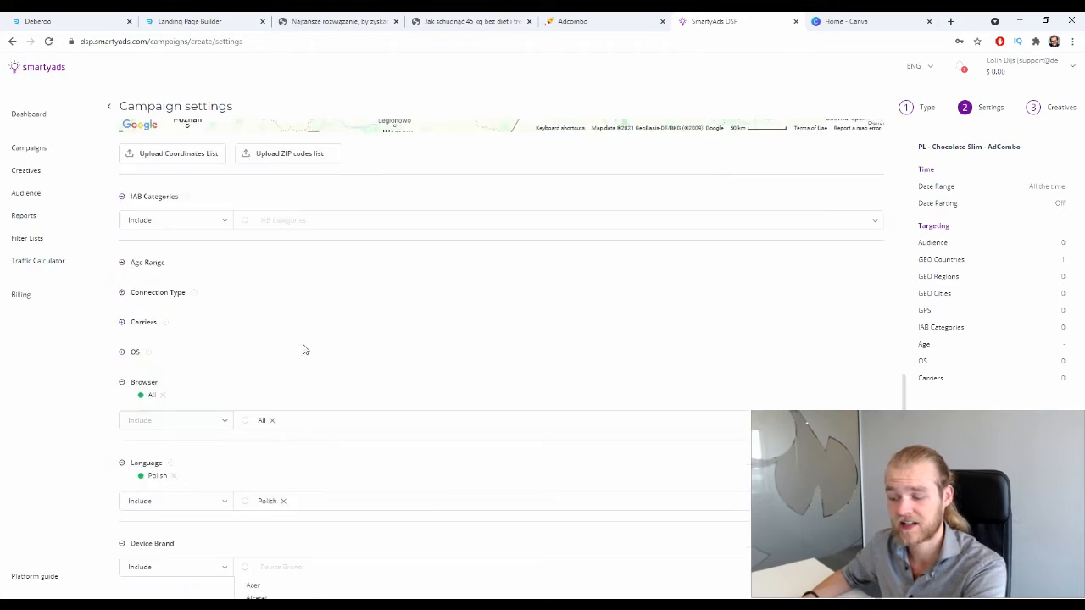
{"action": "scroll", "coordinate": [73, 394], "scroll_direction": "down", "scroll_amount": 2}
{"action": "left_click", "coordinate": [73, 378]}
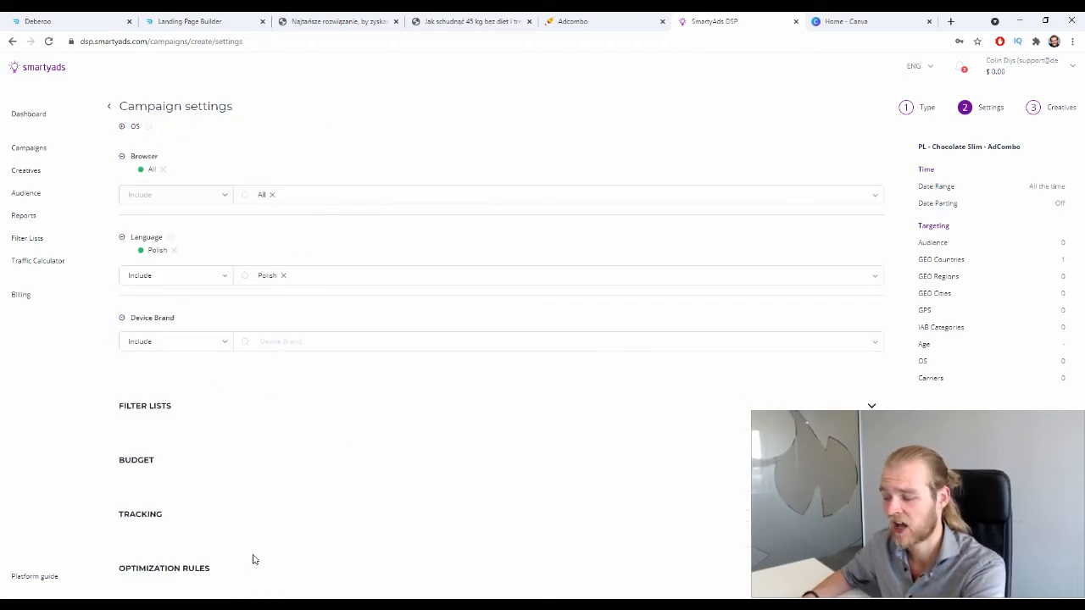
Expand Filter Lists and examine the New and Select from List options of the Domain filter
{"action": "left_click", "coordinate": [871, 405]}
{"action": "scroll", "coordinate": [697, 402], "scroll_direction": "down", "scroll_amount": 3}
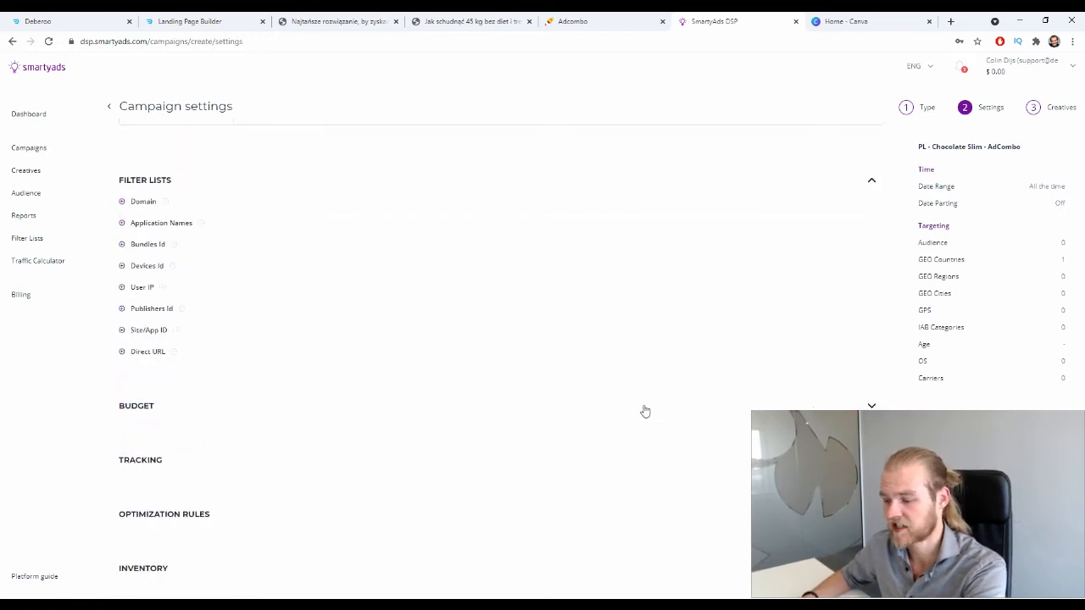
{"action": "left_click", "coordinate": [139, 205]}
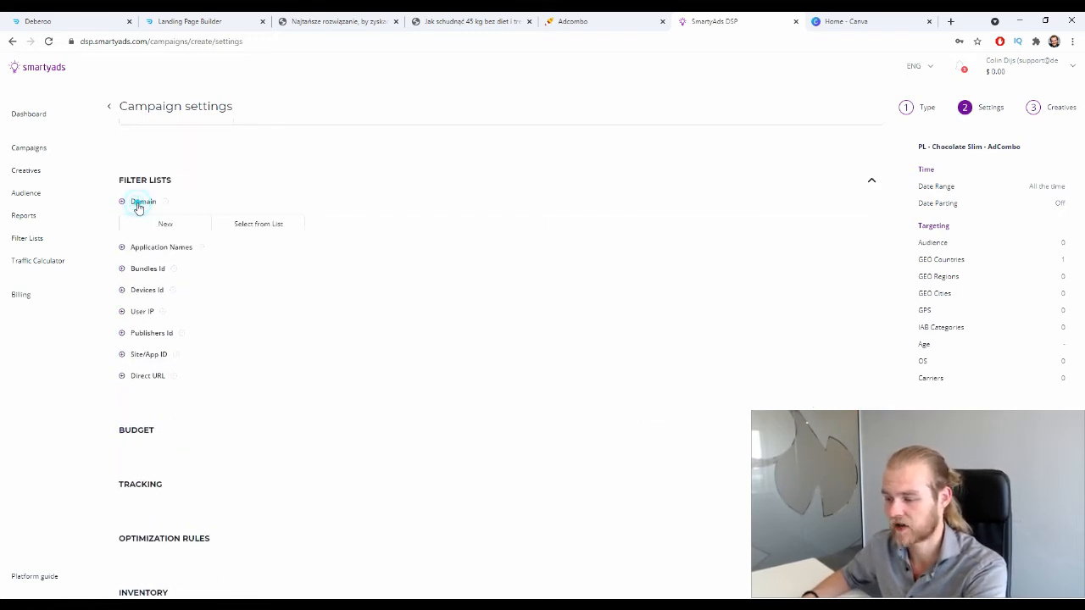
{"action": "left_click", "coordinate": [162, 225]}
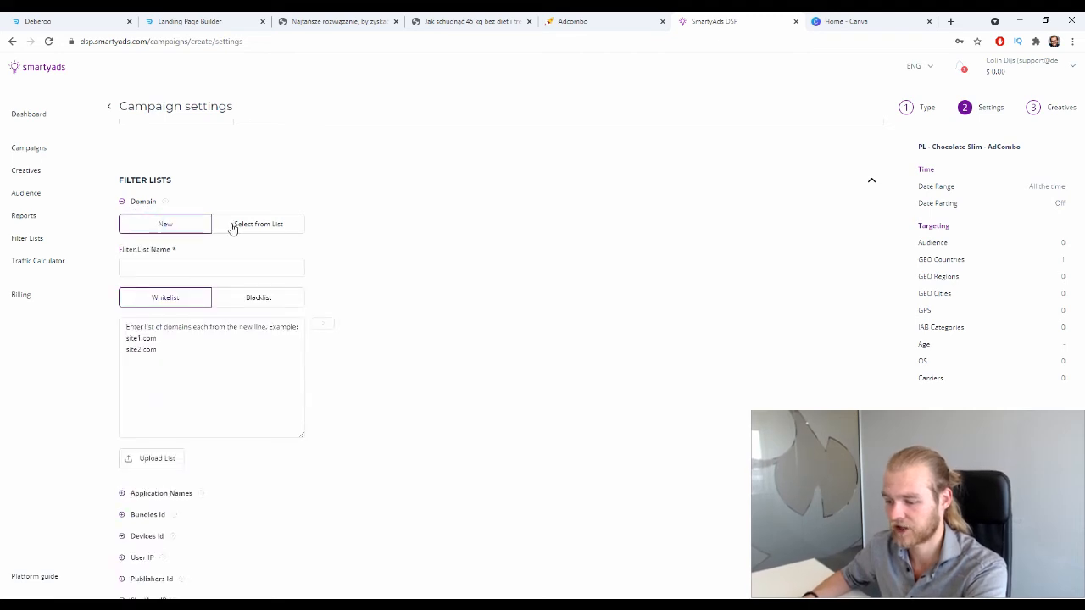
{"action": "left_click", "coordinate": [255, 224]}
{"action": "left_click", "coordinate": [157, 226]}
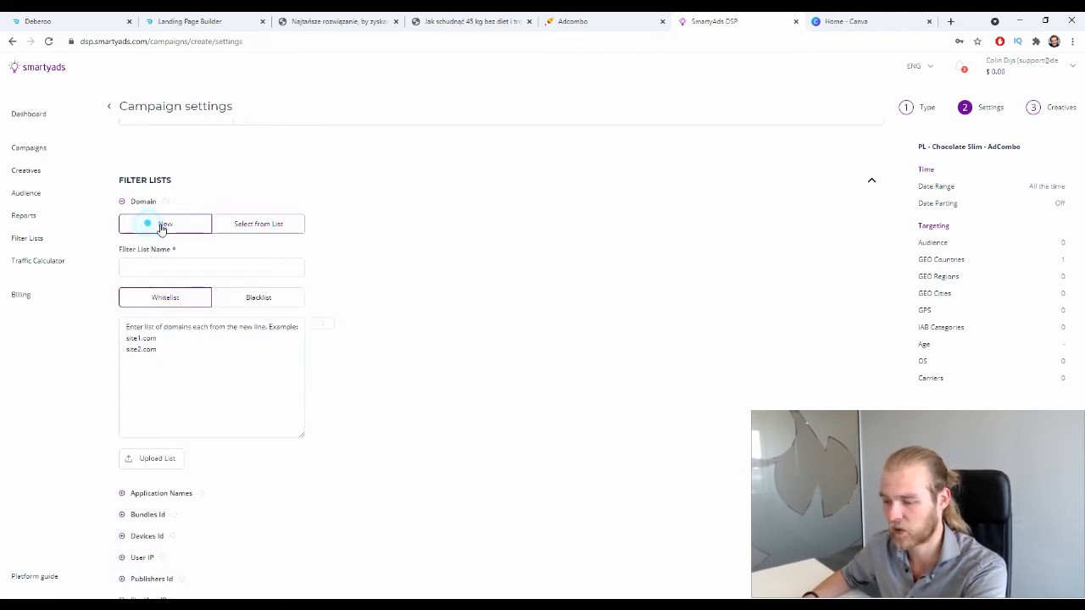
{"action": "scroll", "coordinate": [127, 150], "scroll_direction": "down", "scroll_amount": 1}
{"action": "left_click", "coordinate": [127, 147]}
Review the Application Names, Bundles Id, Devices Id and User IP filters, collapsing each one again
{"action": "left_click", "coordinate": [151, 166]}
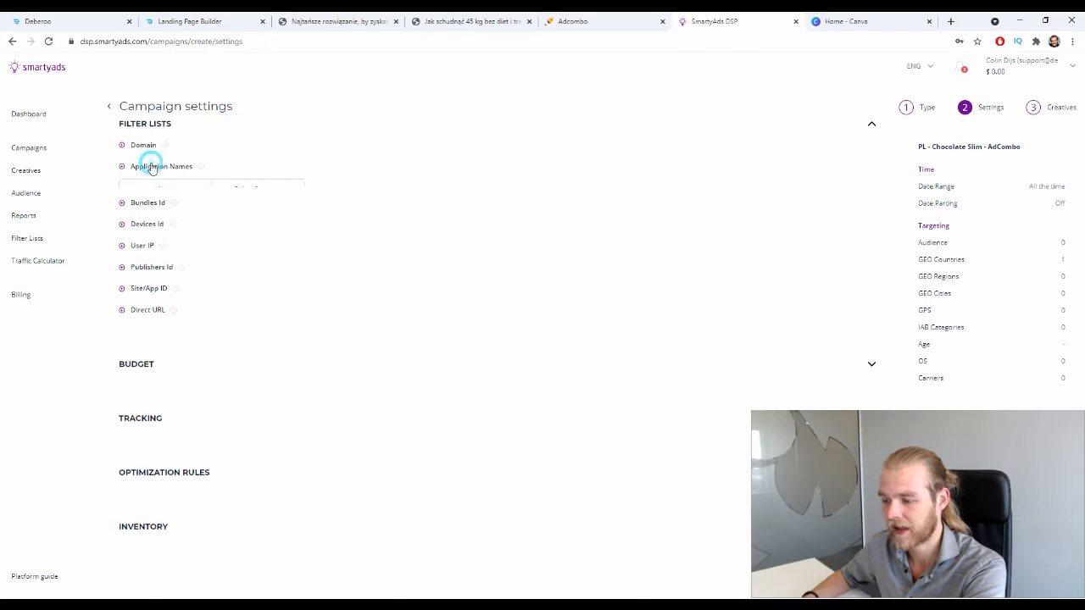
{"action": "left_click", "coordinate": [152, 166]}
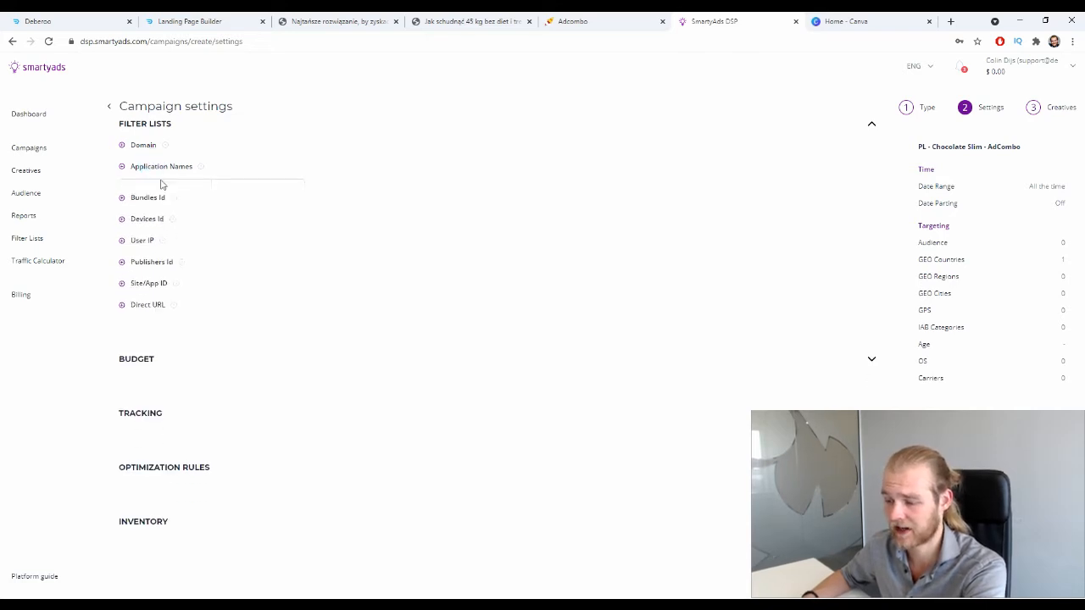
{"action": "left_click", "coordinate": [149, 190]}
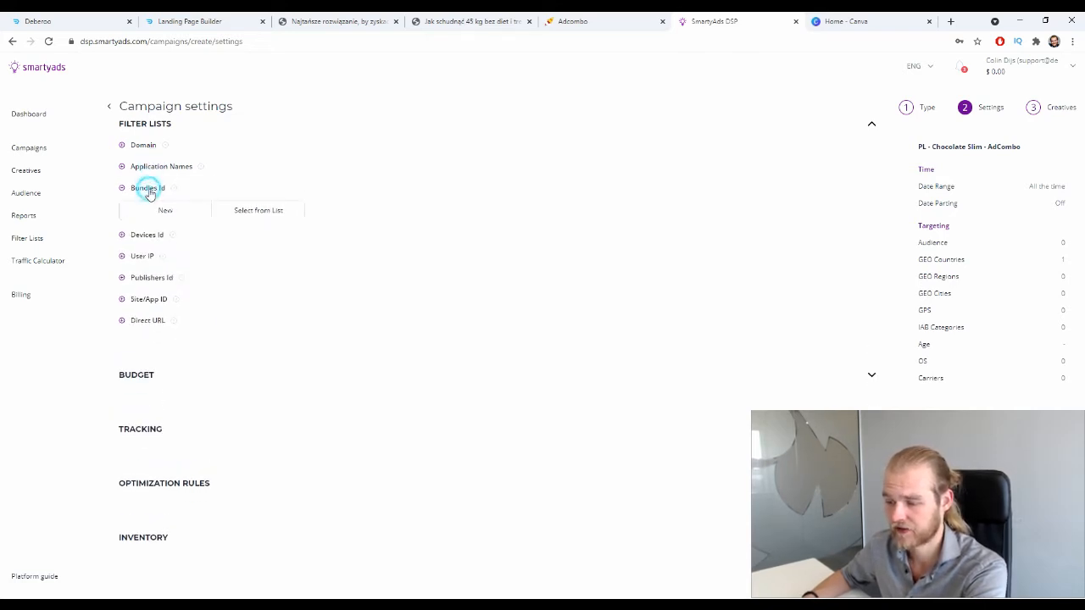
{"action": "left_click", "coordinate": [146, 188]}
{"action": "left_click", "coordinate": [149, 210]}
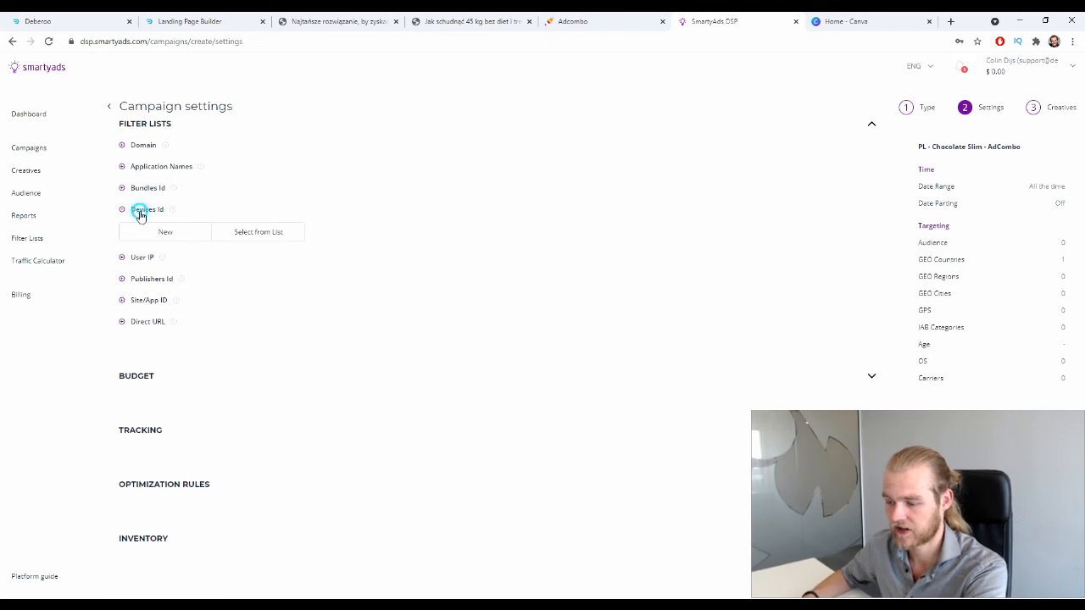
{"action": "left_click", "coordinate": [141, 211]}
{"action": "left_click", "coordinate": [146, 233]}
{"action": "left_click", "coordinate": [145, 233]}
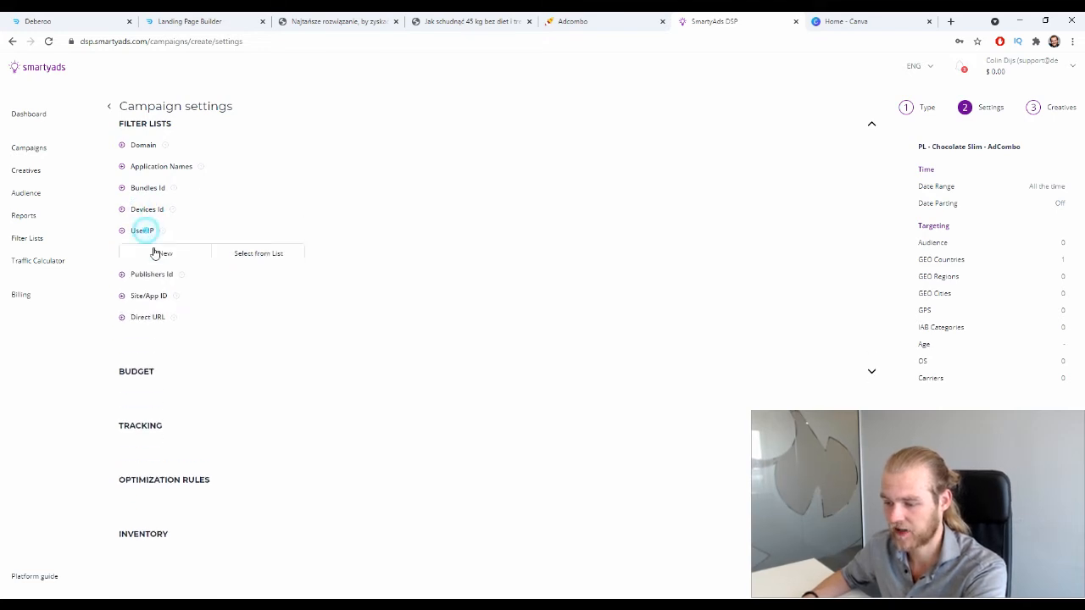
Review the Publishers Id, Site/App ID and Direct URL filters, leaving them collapsed
{"action": "left_click", "coordinate": [153, 253]}
{"action": "left_click", "coordinate": [155, 293]}
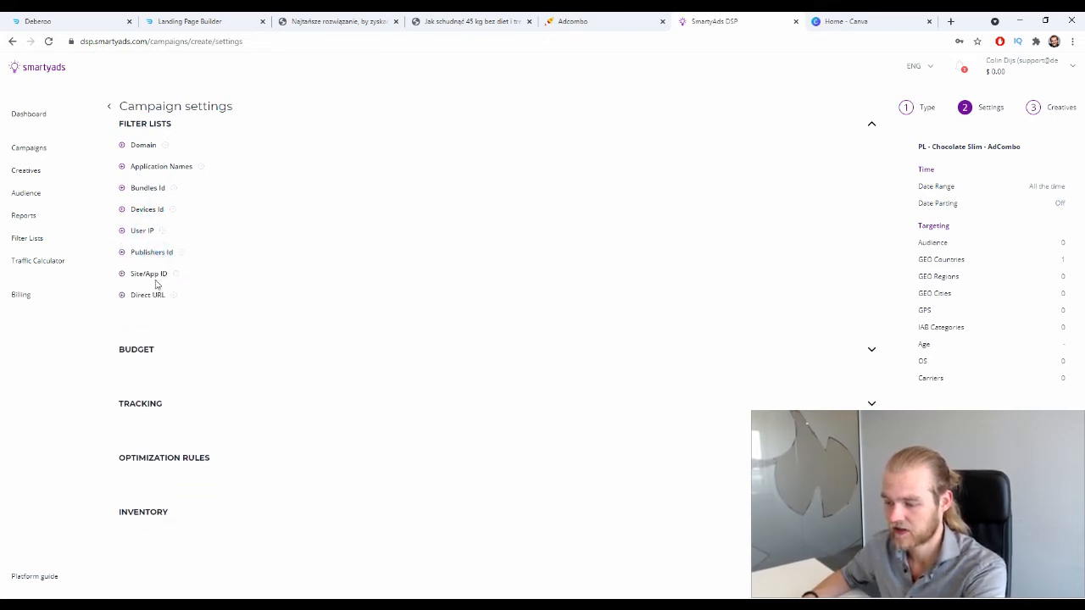
{"action": "left_click", "coordinate": [157, 281]}
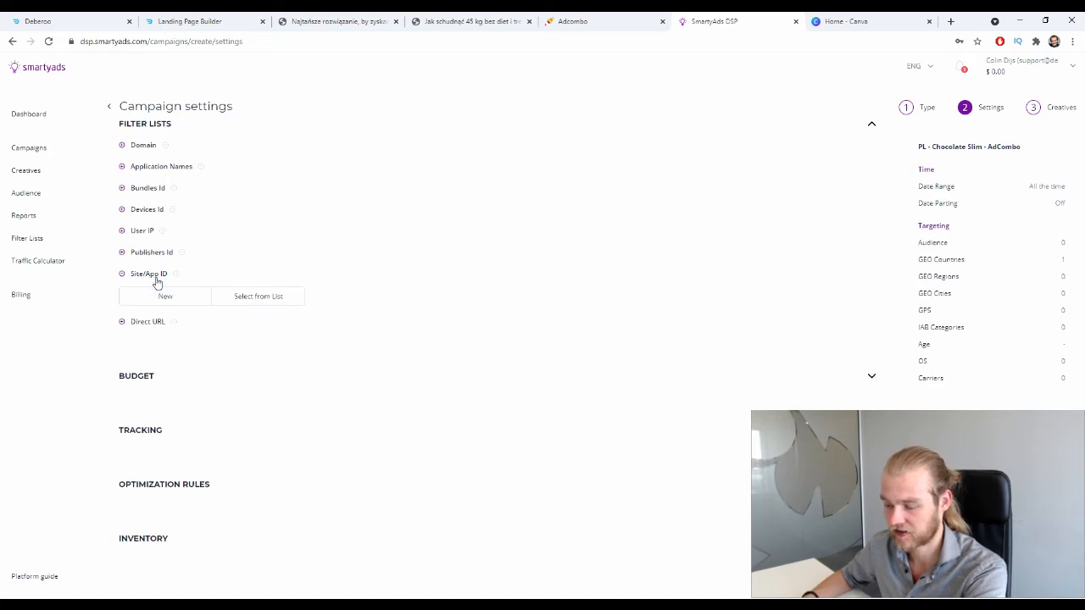
{"action": "left_click", "coordinate": [155, 277]}
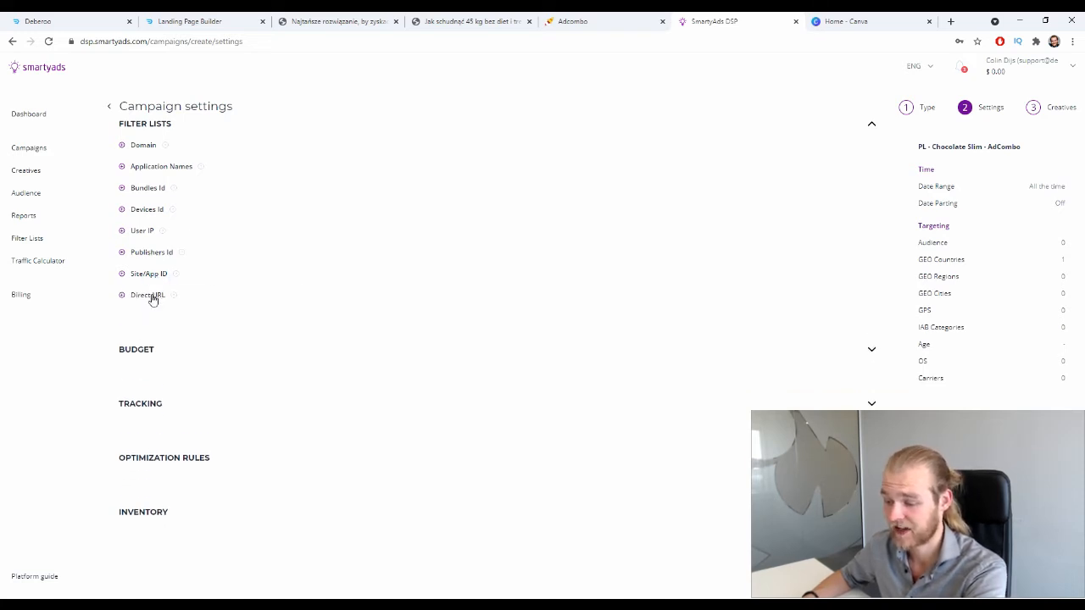
{"action": "left_click", "coordinate": [150, 297]}
{"action": "left_click", "coordinate": [150, 296]}
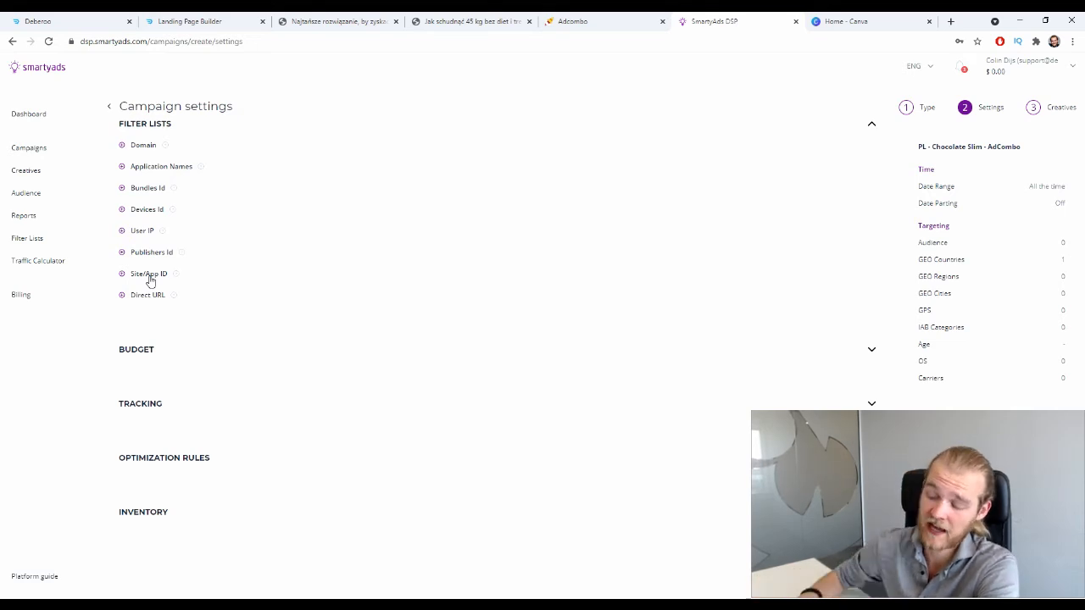
Open the Budget settings and compare the Impressions strategy with Budget, keeping the Budget strategy selected
{"action": "left_click", "coordinate": [303, 349]}
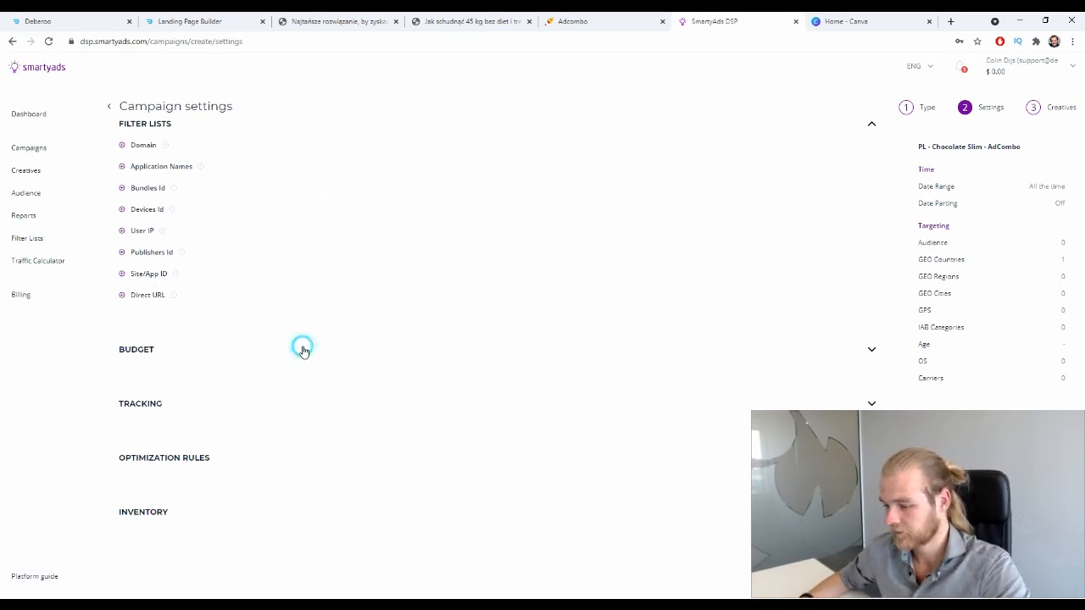
{"action": "scroll", "coordinate": [343, 301], "scroll_direction": "down", "scroll_amount": 1}
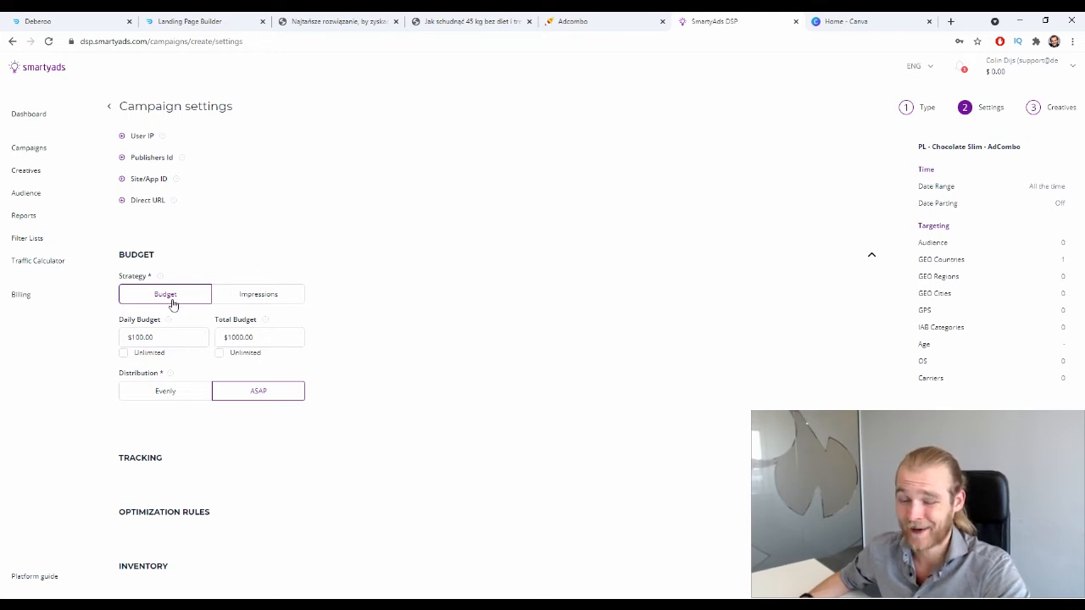
{"action": "left_click", "coordinate": [284, 298]}
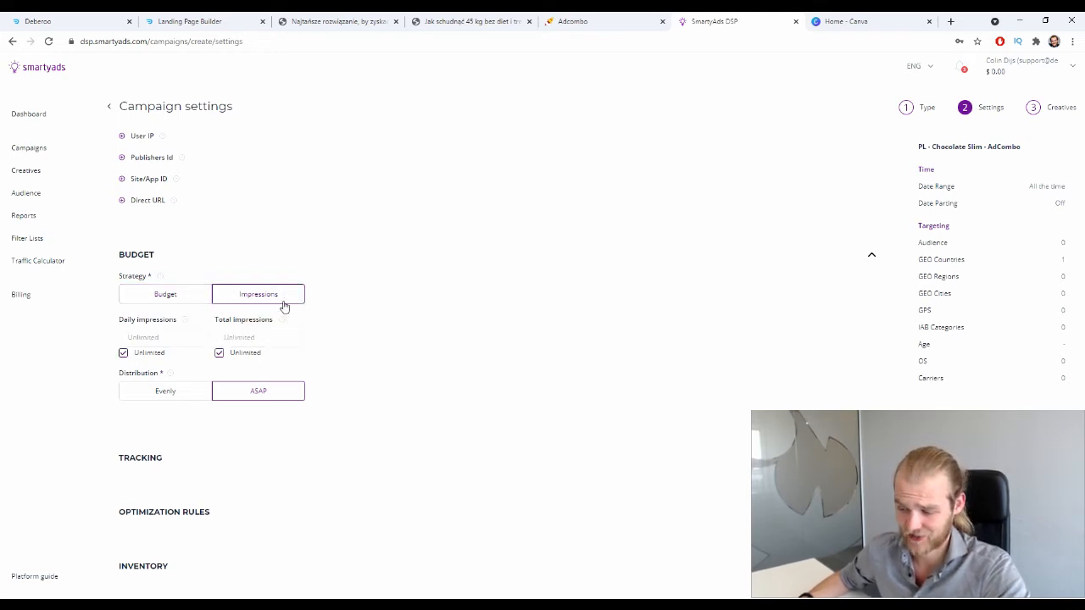
{"action": "left_click", "coordinate": [196, 300]}
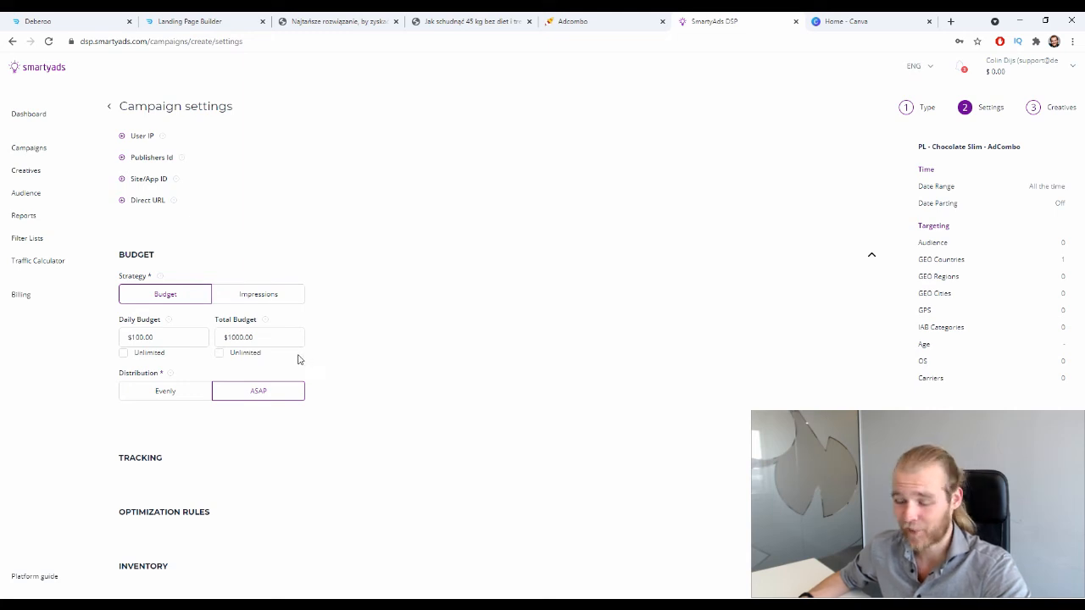
Set the campaign's daily budget to $250 and make the total budget unlimited
{"action": "left_click", "coordinate": [167, 337]}
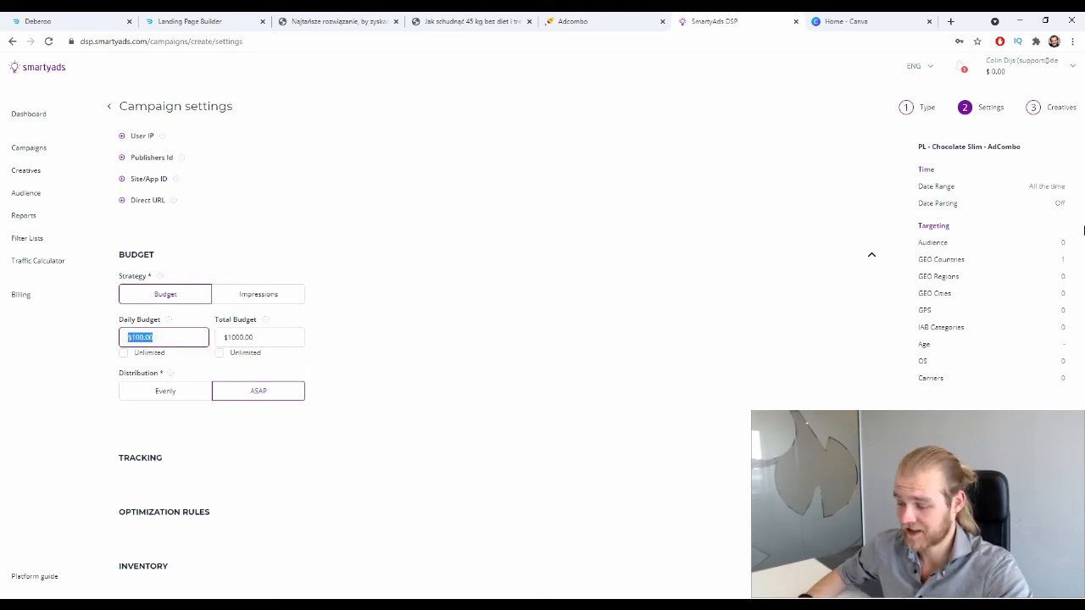
{"action": "type", "text": "250"}
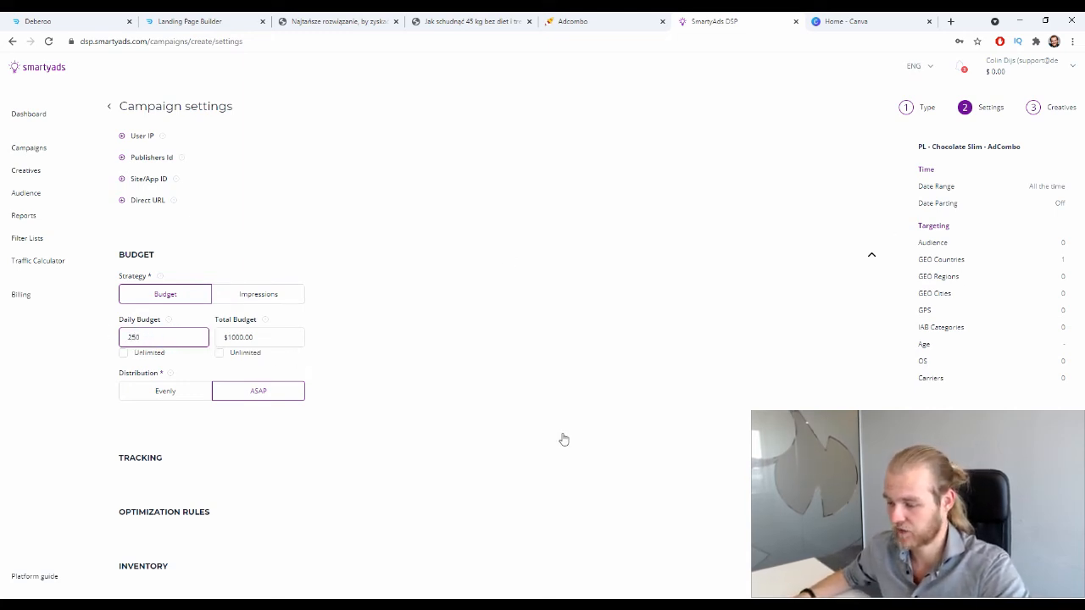
{"action": "left_click", "coordinate": [501, 250]}
{"action": "left_click", "coordinate": [207, 263]}
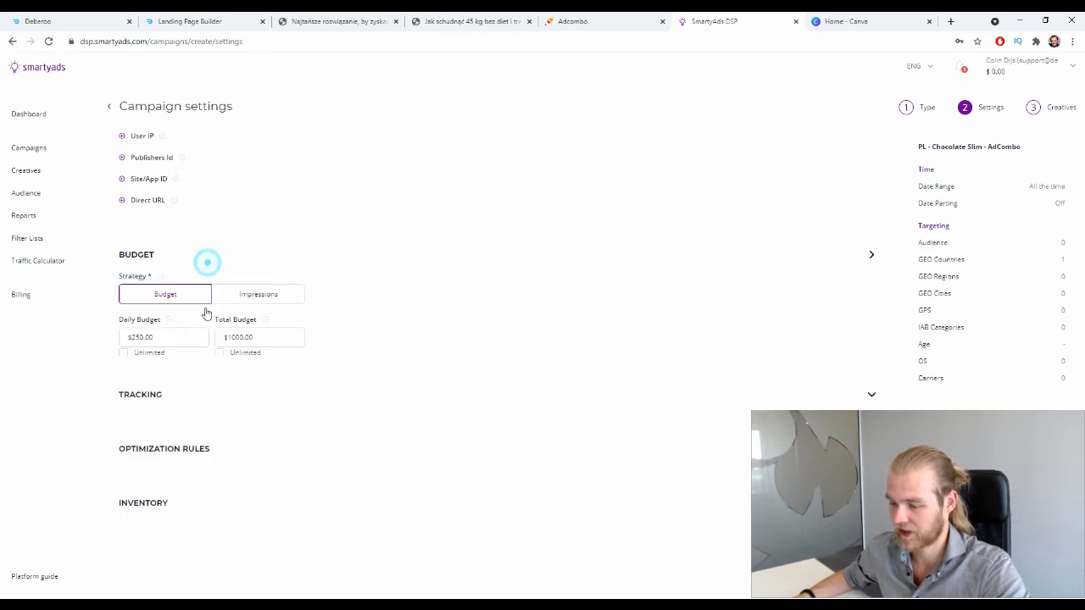
{"action": "left_click", "coordinate": [219, 353]}
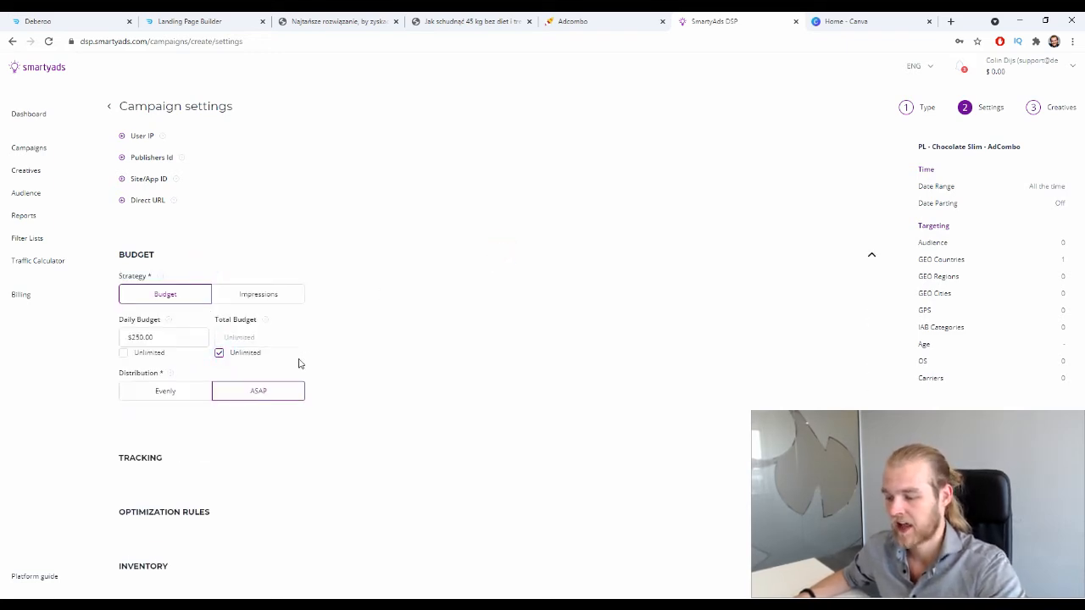
Compare the Evenly and ASAP budget distributions, leaving Evenly selected
{"action": "left_click", "coordinate": [149, 398]}
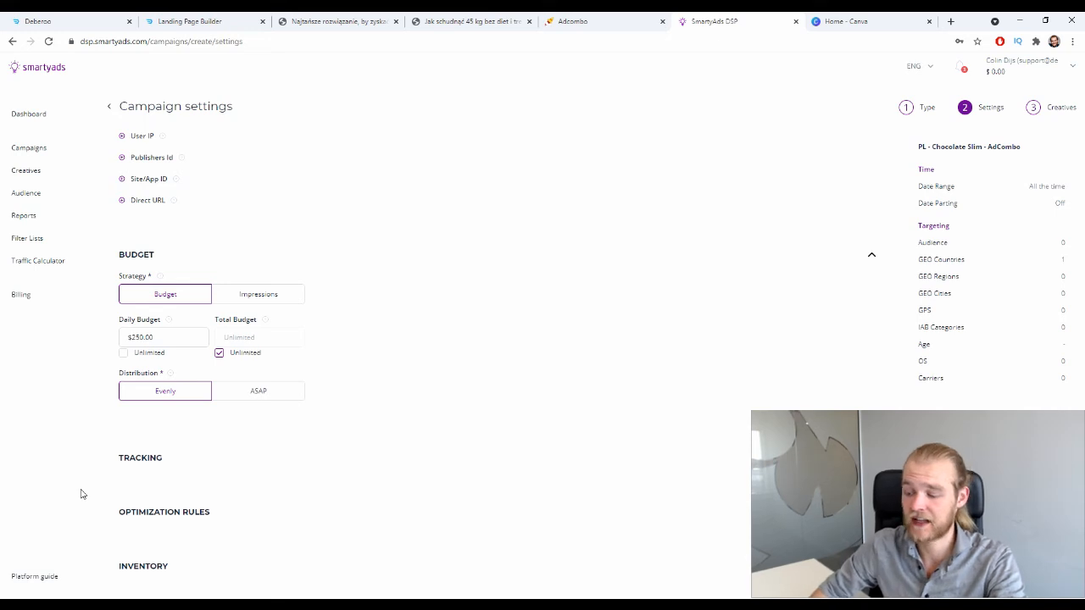
{"action": "left_click", "coordinate": [255, 393]}
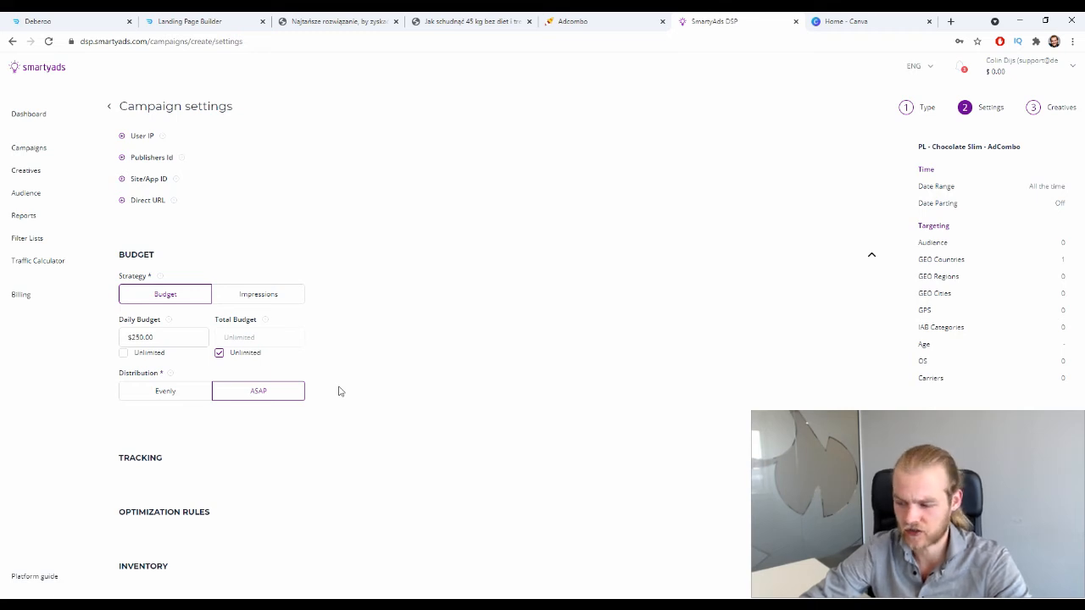
{"action": "left_click", "coordinate": [200, 393]}
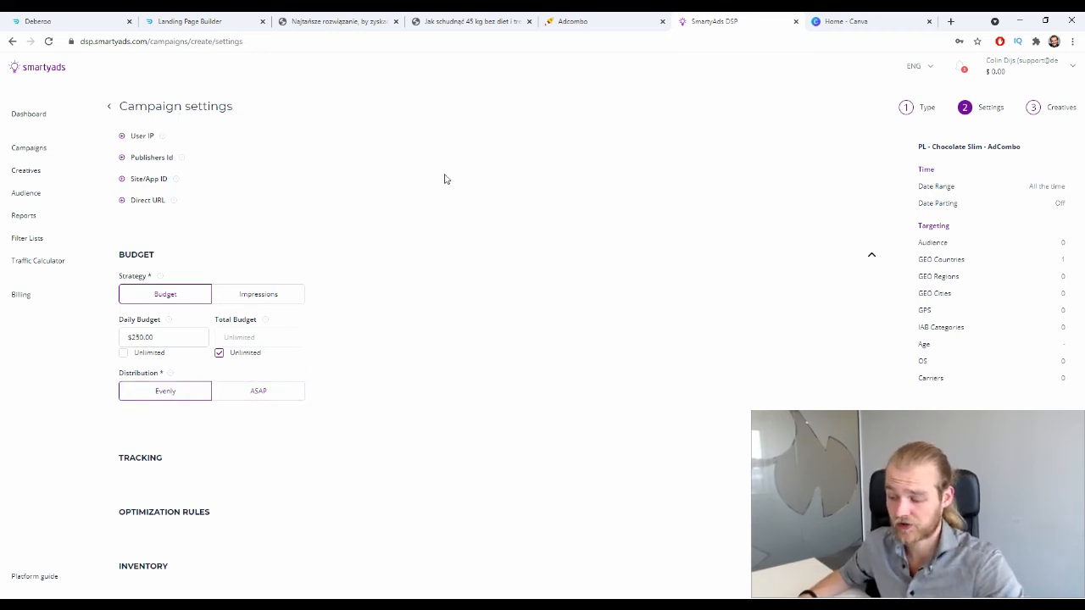
Review the Tracking and Optimization Rules sections, leaving both collapsed
{"action": "left_click", "coordinate": [871, 458]}
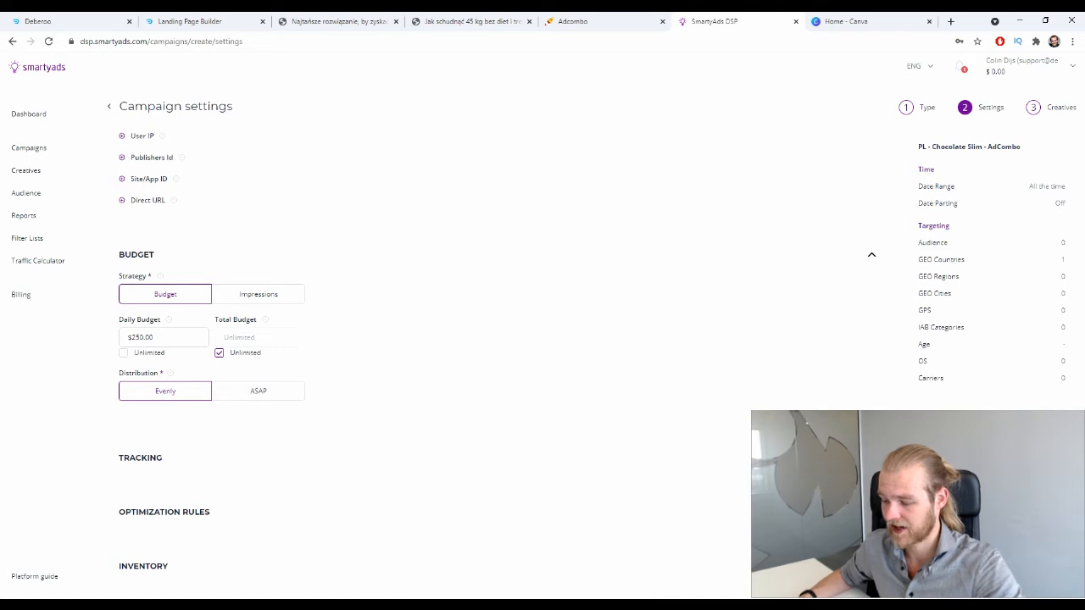
{"action": "left_click", "coordinate": [871, 512]}
{"action": "scroll", "coordinate": [470, 481], "scroll_direction": "down", "scroll_amount": 3}
{"action": "scroll", "coordinate": [460, 466], "scroll_direction": "down", "scroll_amount": 1}
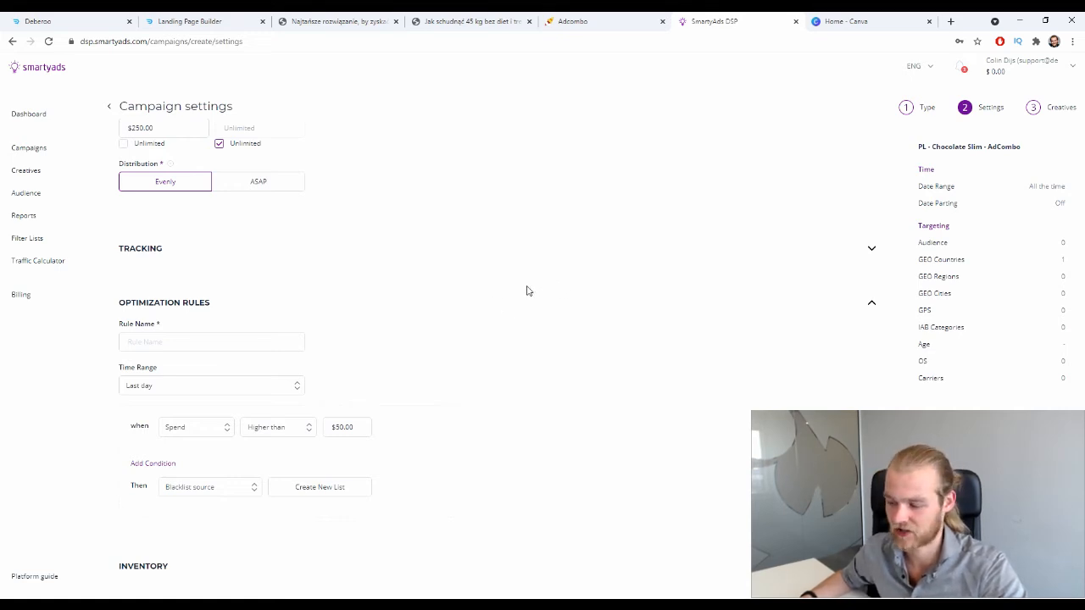
{"action": "left_click", "coordinate": [870, 302]}
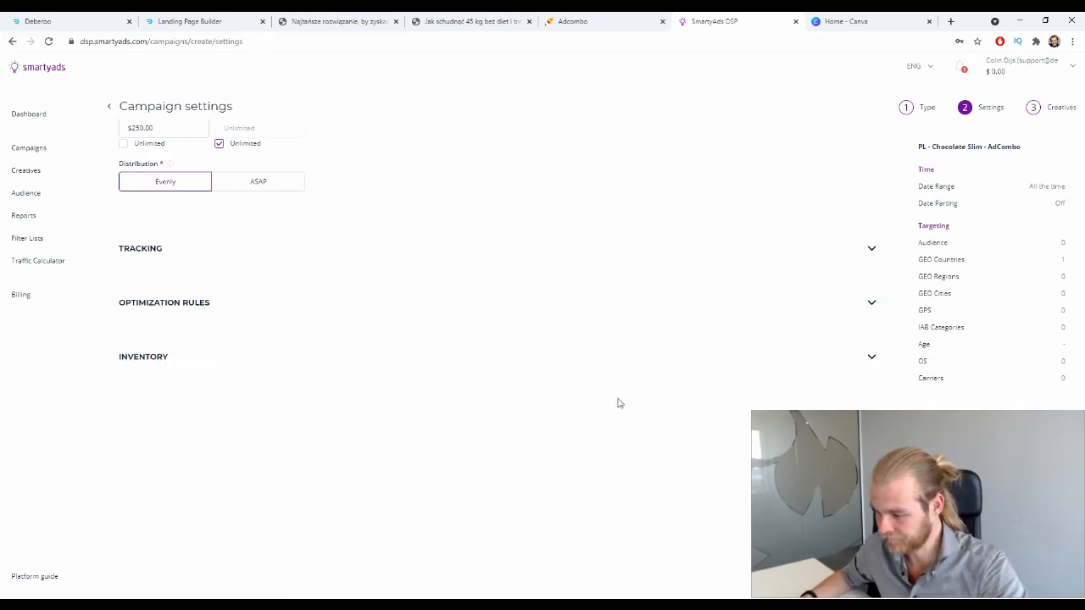
Continue to the campaign creatives stage and add a new creative with Upload as its source
{"action": "left_click", "coordinate": [873, 360]}
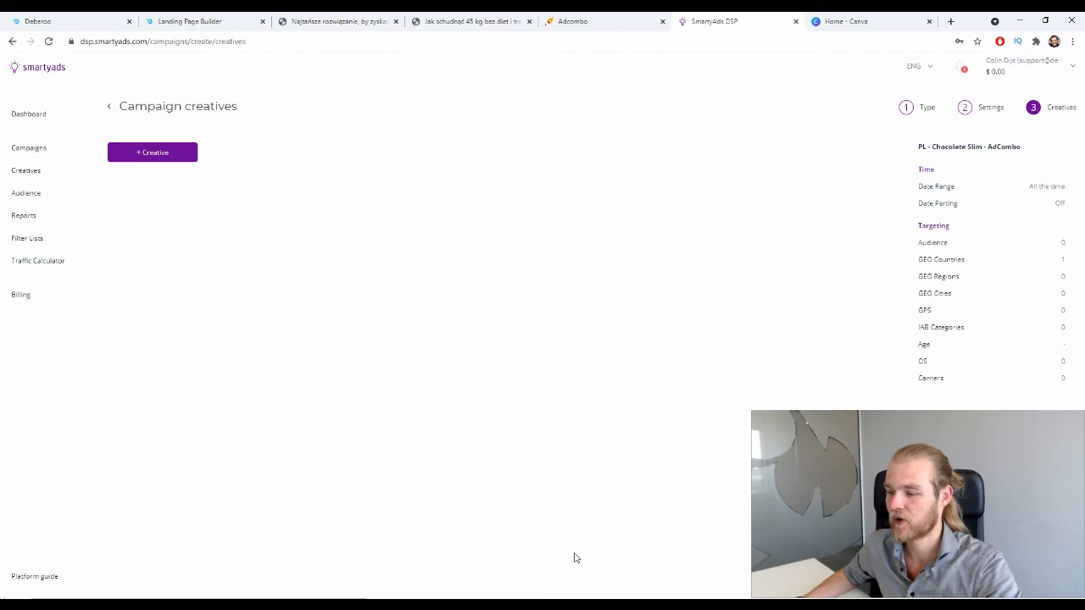
{"action": "left_click", "coordinate": [150, 157]}
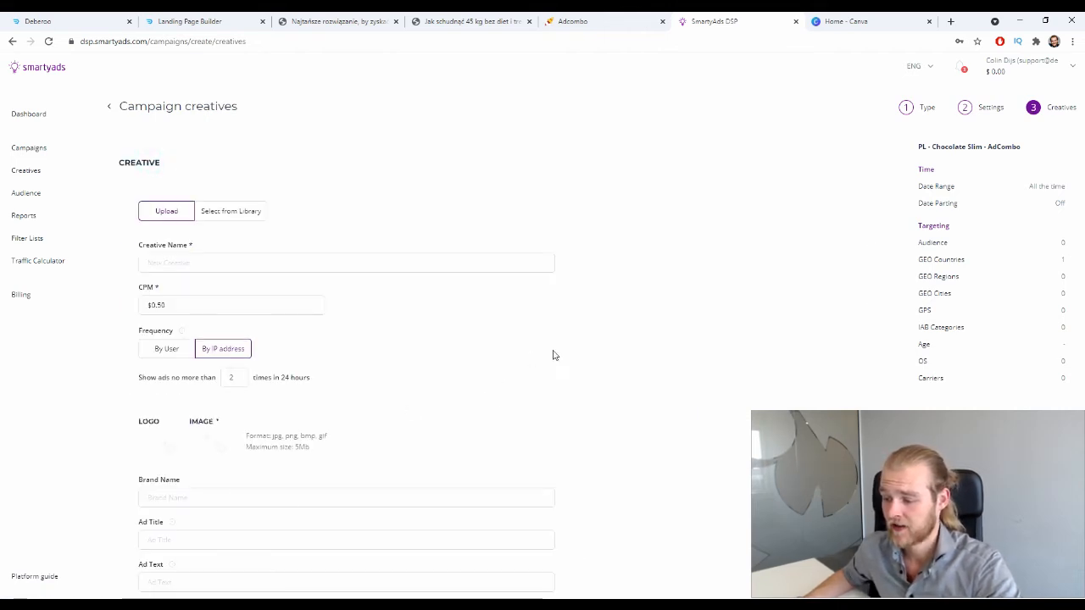
{"action": "scroll", "coordinate": [559, 352], "scroll_direction": "down", "scroll_amount": 2}
{"action": "scroll", "coordinate": [424, 297], "scroll_direction": "up", "scroll_amount": 2}
{"action": "left_click", "coordinate": [224, 215]}
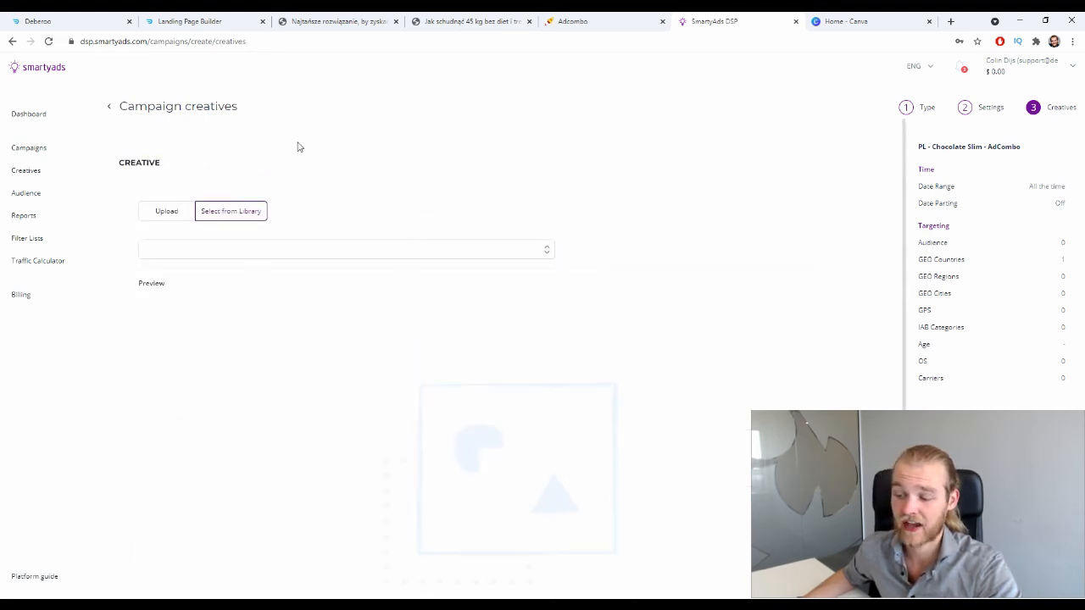
{"action": "left_click", "coordinate": [183, 206]}
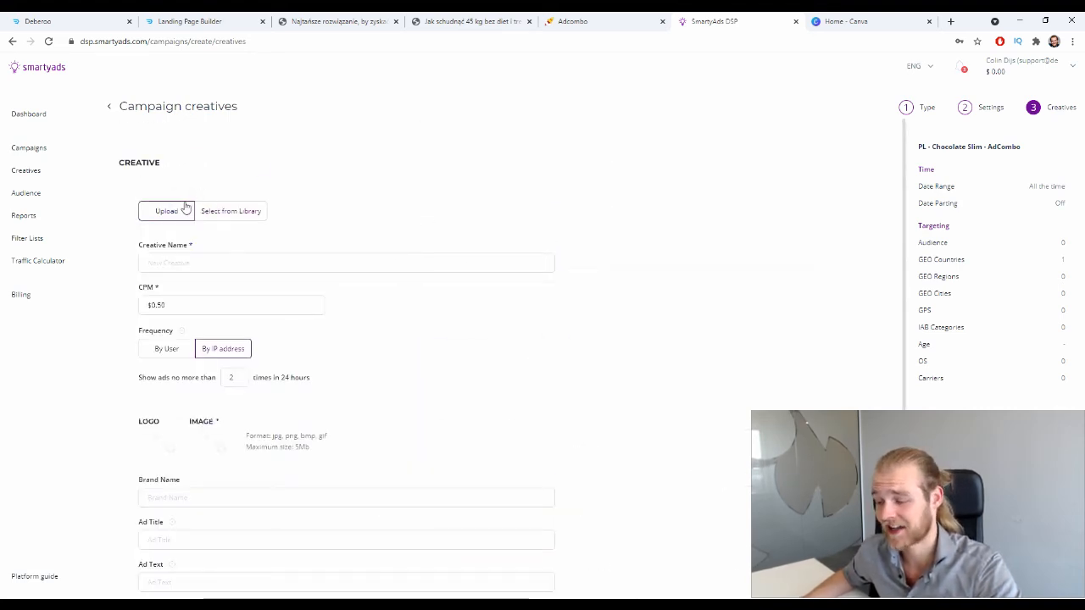
Name the new creative "Chocolate Slim Creative 1"
{"action": "scroll", "coordinate": [180, 219], "scroll_direction": "down", "scroll_amount": 1}
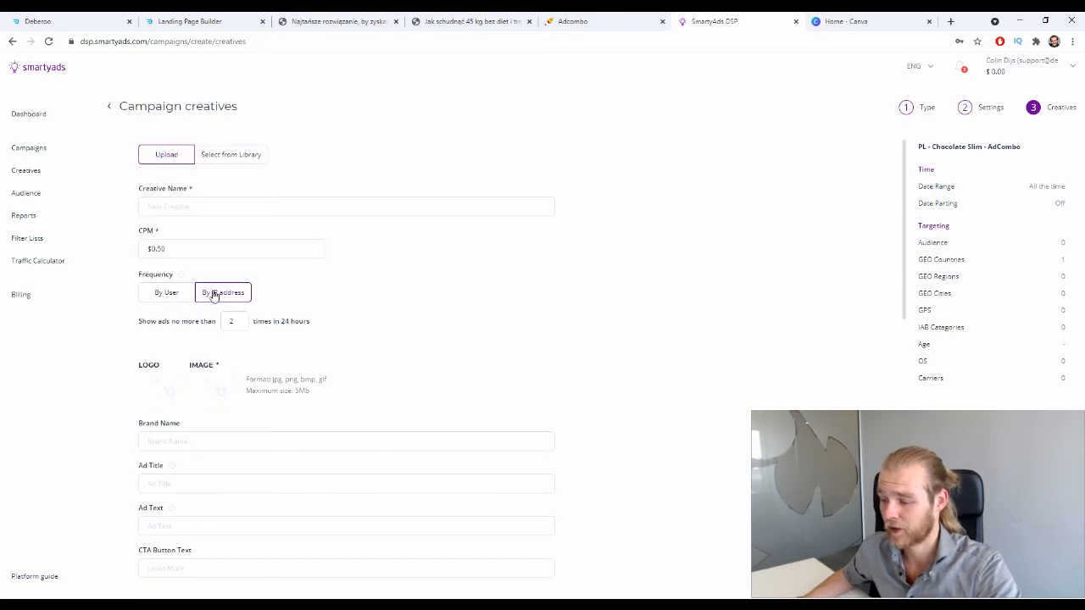
{"action": "left_click", "coordinate": [191, 209]}
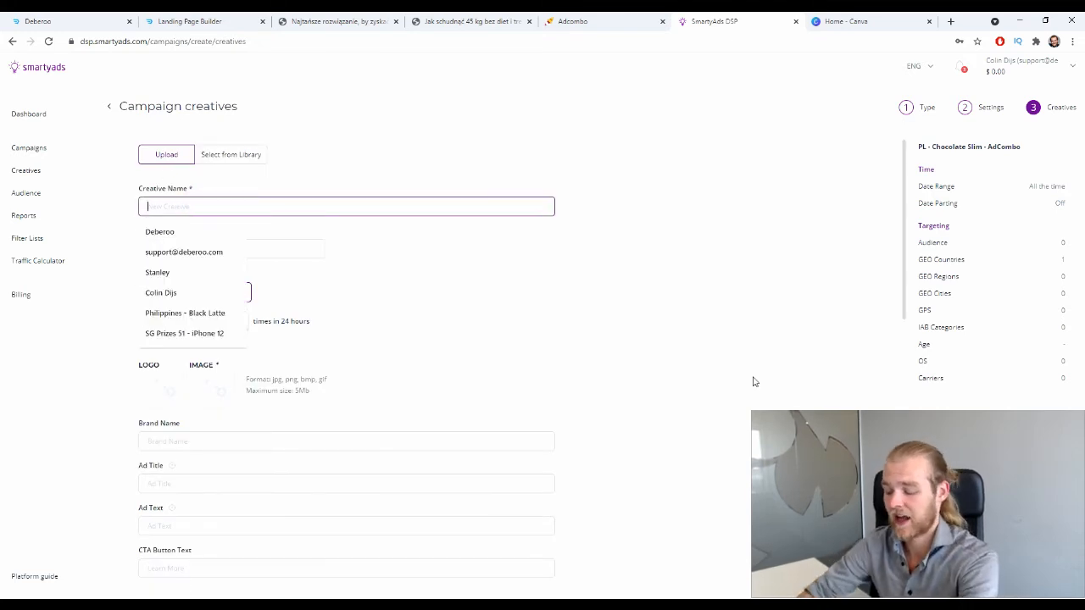
{"action": "type", "text": "Chocolate Slim Creative 1"}
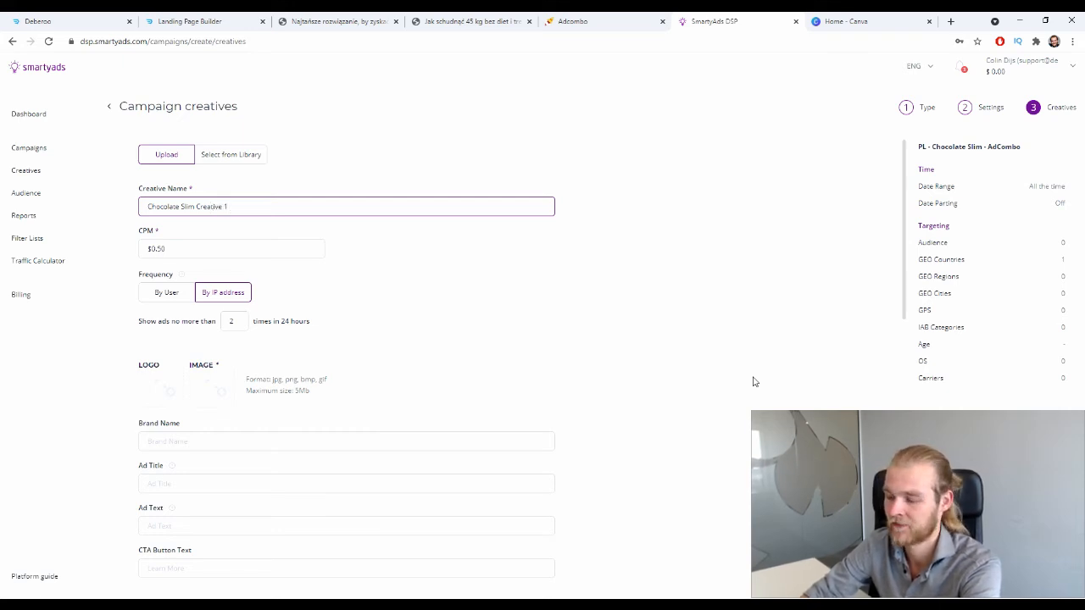
Try to set the creative's CPM to $0.10
{"action": "left_click", "coordinate": [215, 245]}
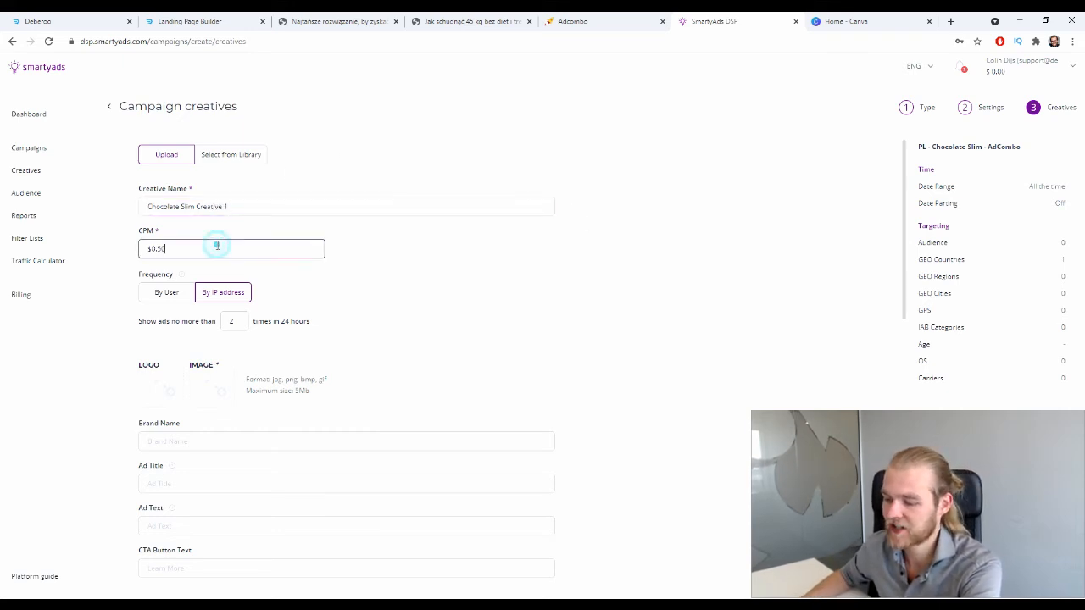
{"action": "left_click", "coordinate": [501, 255]}
{"action": "scroll", "coordinate": [475, 259], "scroll_direction": "down", "scroll_amount": 2}
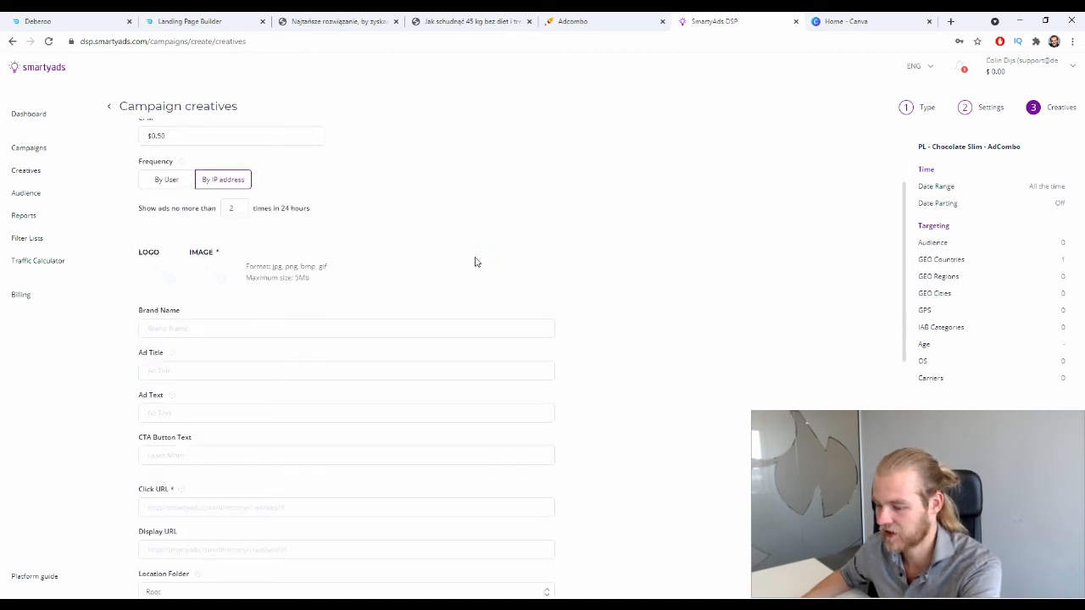
{"action": "scroll", "coordinate": [472, 262], "scroll_direction": "up", "scroll_amount": 3}
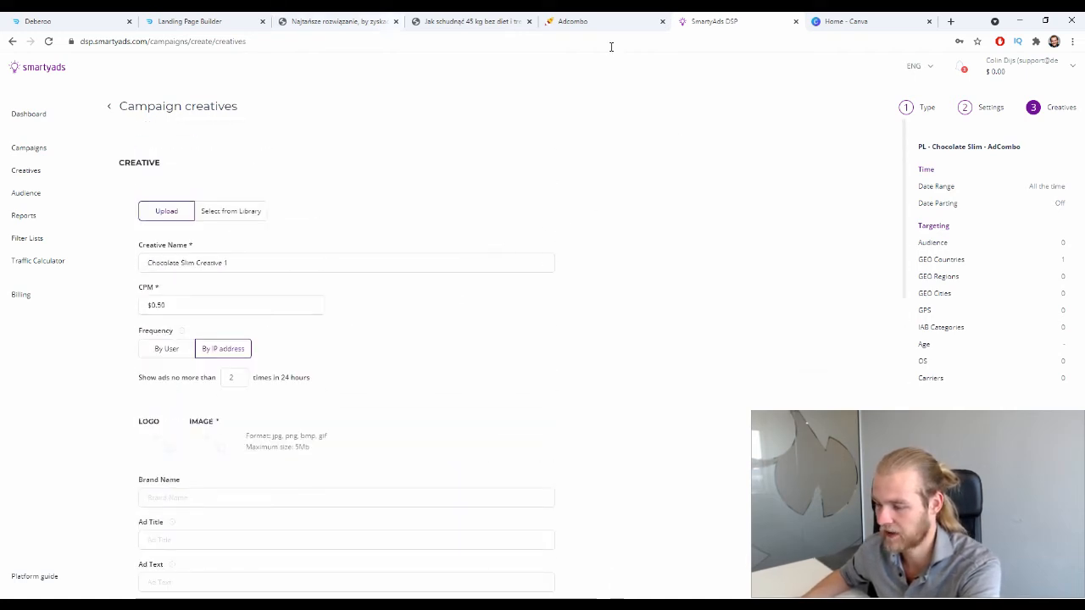
{"action": "left_click", "coordinate": [254, 306]}
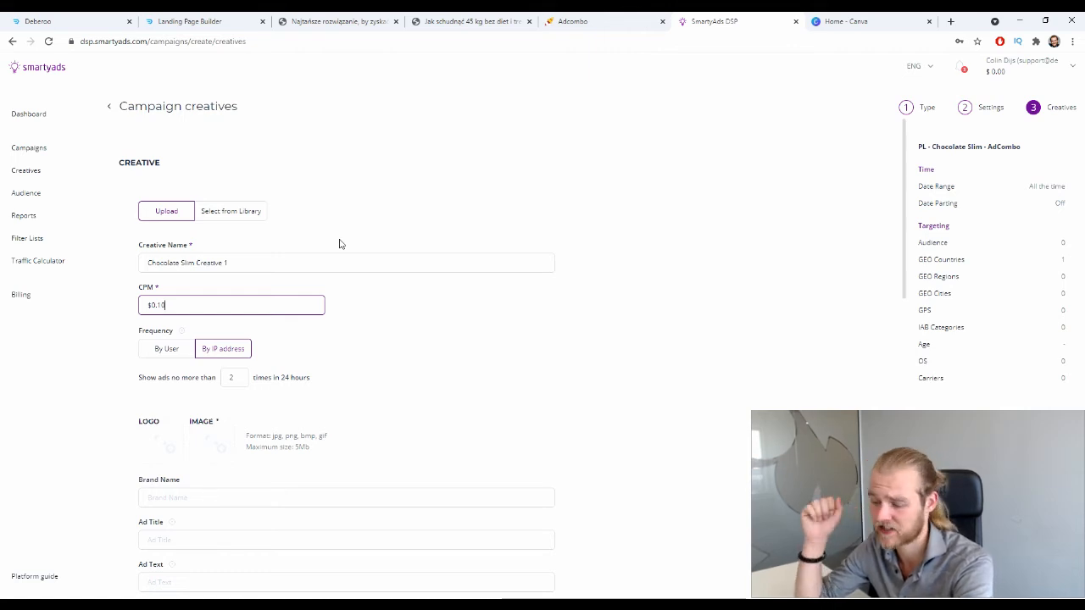
{"action": "scroll", "coordinate": [343, 241], "scroll_direction": "down", "scroll_amount": 2}
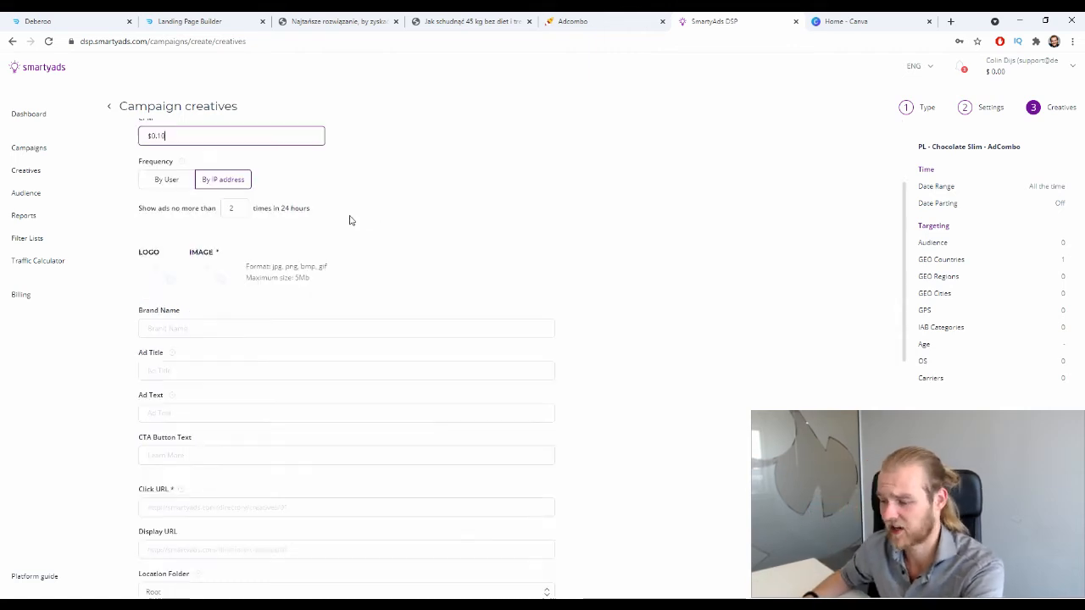
{"action": "scroll", "coordinate": [351, 218], "scroll_direction": "up", "scroll_amount": 1}
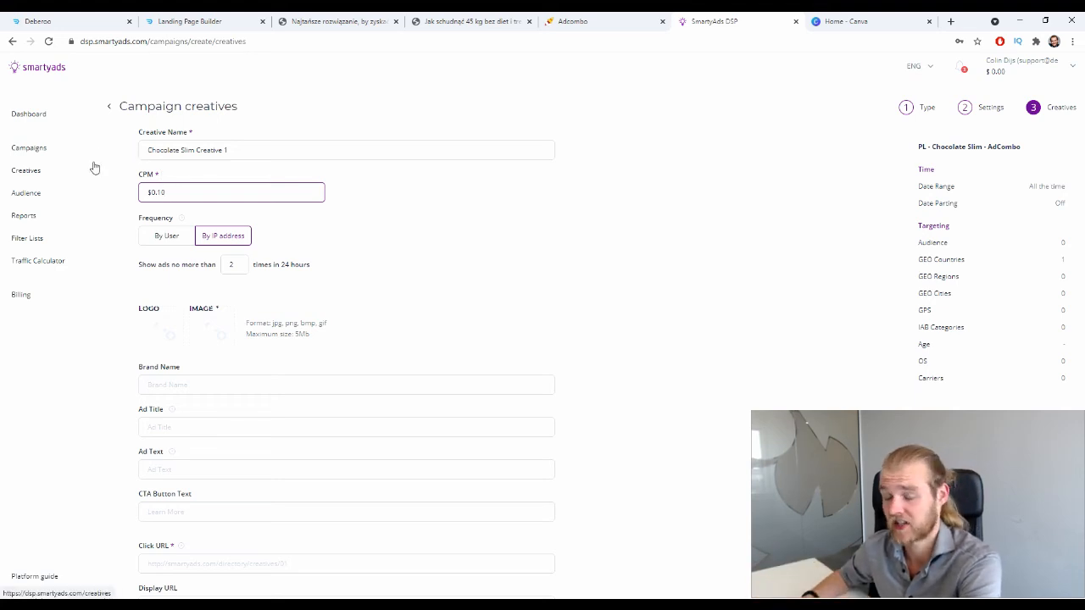
{"action": "scroll", "coordinate": [339, 170], "scroll_direction": "down", "scroll_amount": 1}
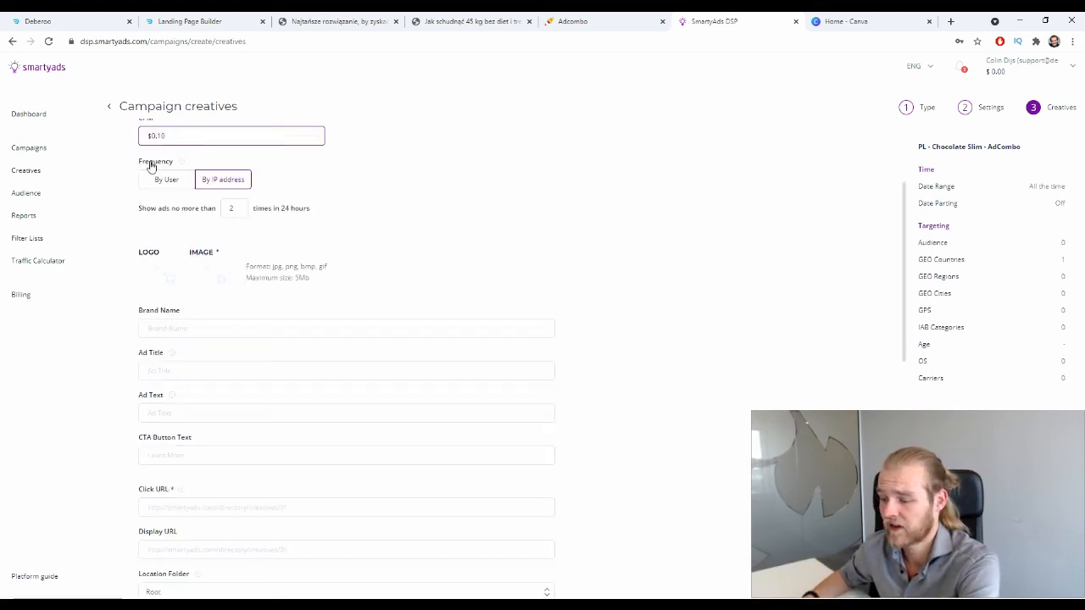
{"action": "left_click_drag", "start_coordinate": [148, 165], "coordinate": [159, 166]}
{"action": "left_click", "coordinate": [479, 237]}
{"action": "scroll", "coordinate": [330, 258], "scroll_direction": "up", "scroll_amount": 1}
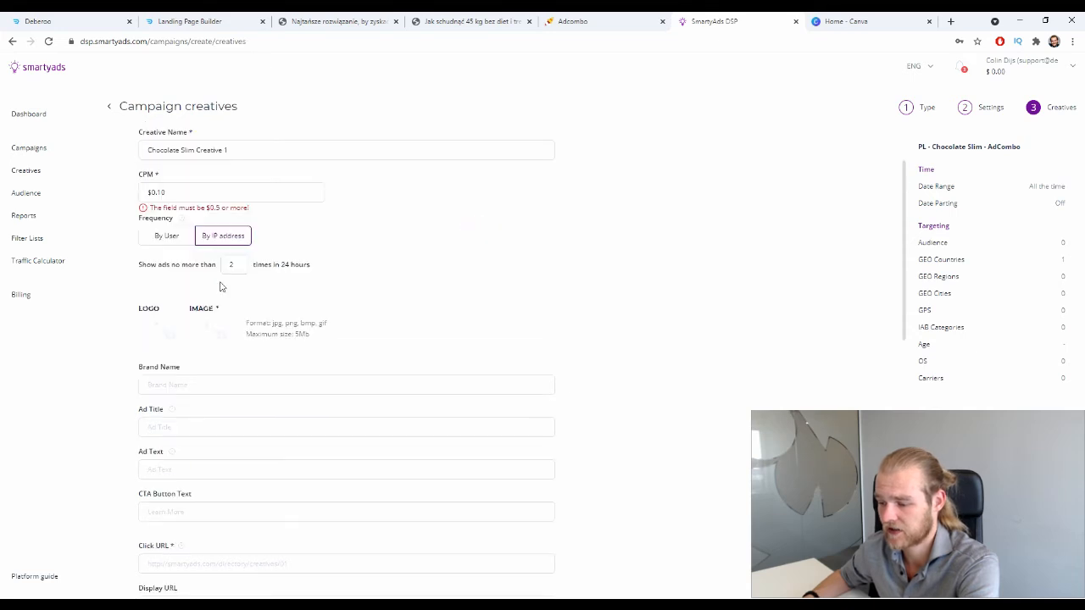
Set the creative's CPM to $0.50
{"action": "left_click", "coordinate": [226, 192]}
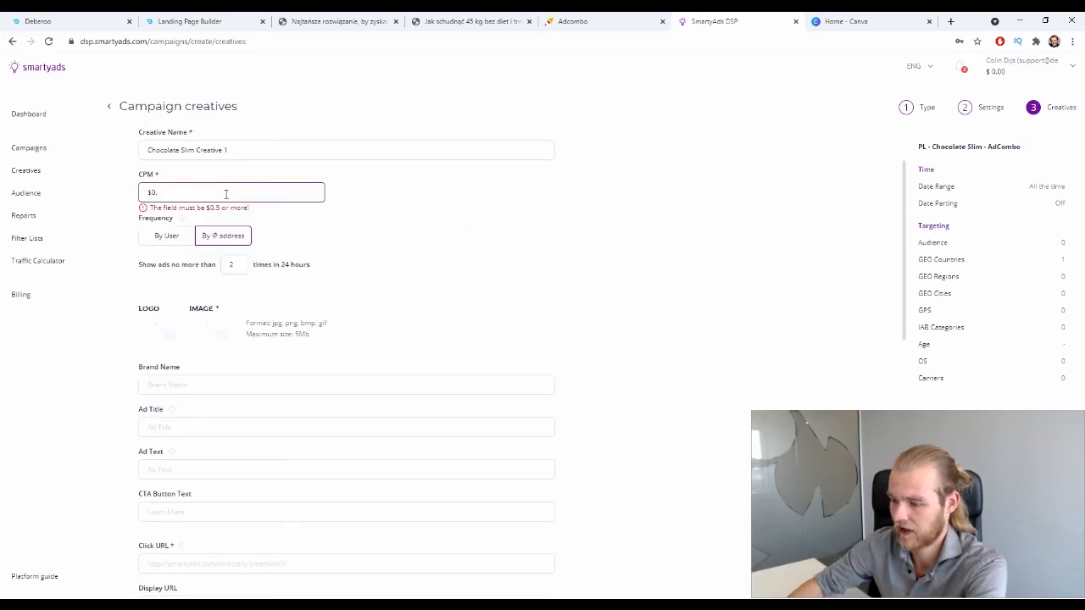
{"action": "left_click", "coordinate": [554, 157]}
{"action": "left_click", "coordinate": [452, 227]}
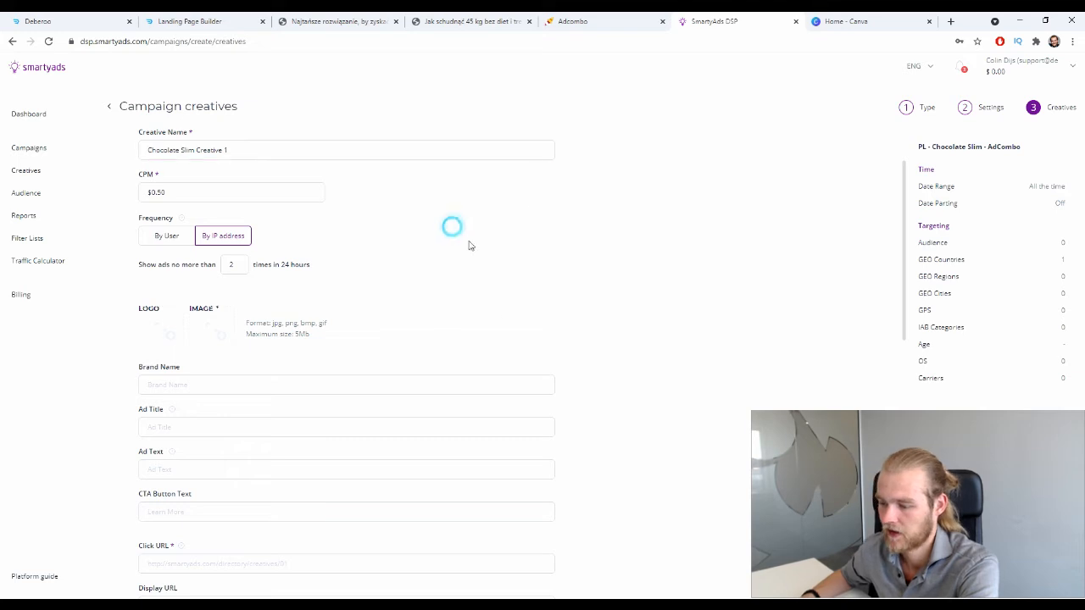
Set the creative's ad frequency limit to apply By User
{"action": "left_click_drag", "start_coordinate": [153, 217], "coordinate": [162, 218]}
{"action": "left_click", "coordinate": [378, 257]}
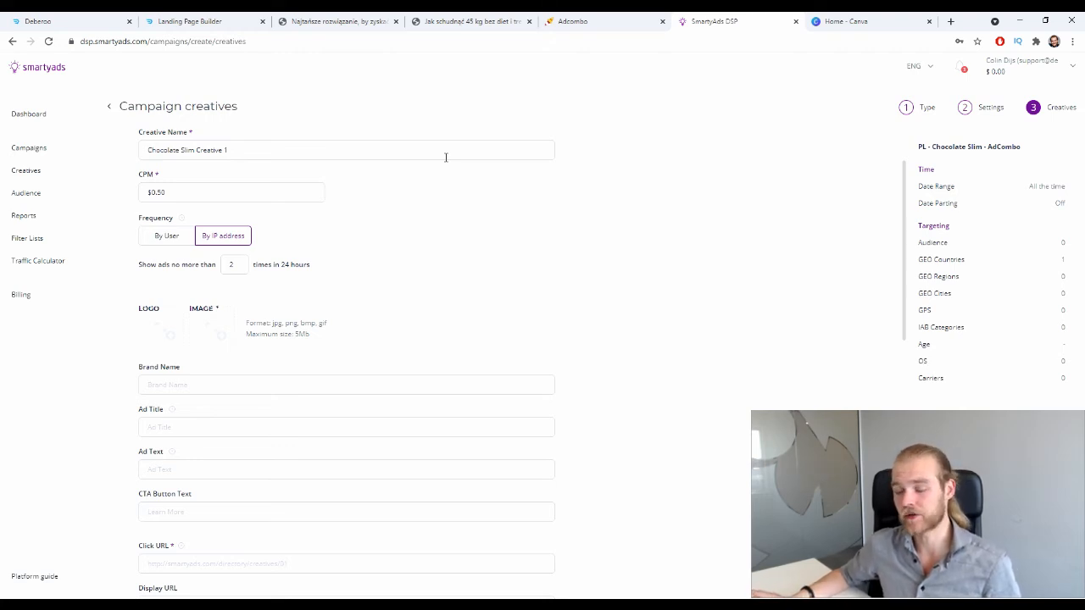
{"action": "left_click", "coordinate": [156, 236]}
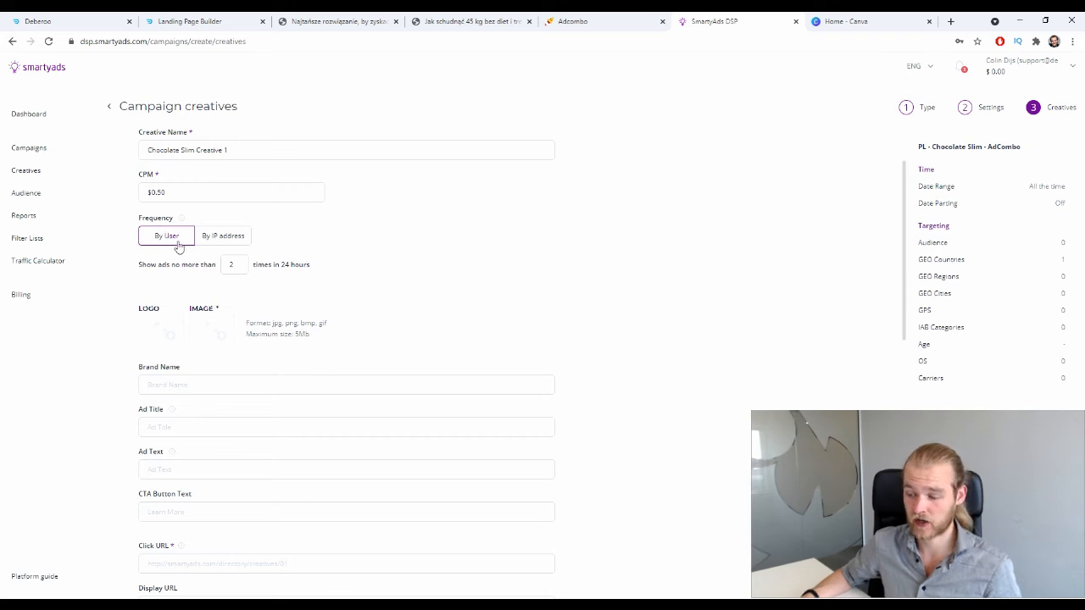
{"action": "left_click_drag", "start_coordinate": [144, 270], "coordinate": [200, 273]}
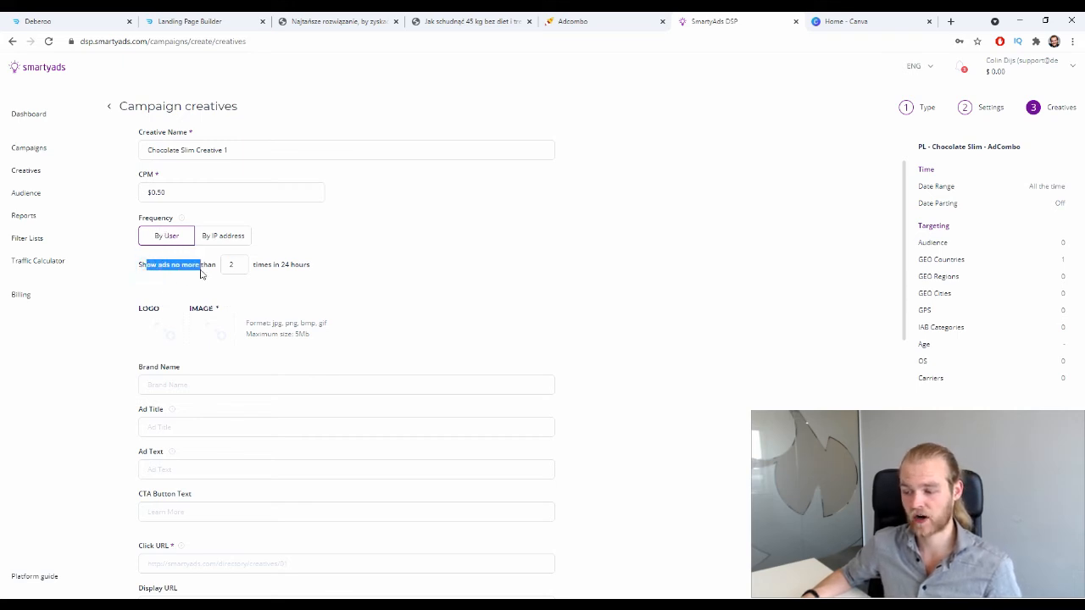
{"action": "left_click", "coordinate": [254, 267]}
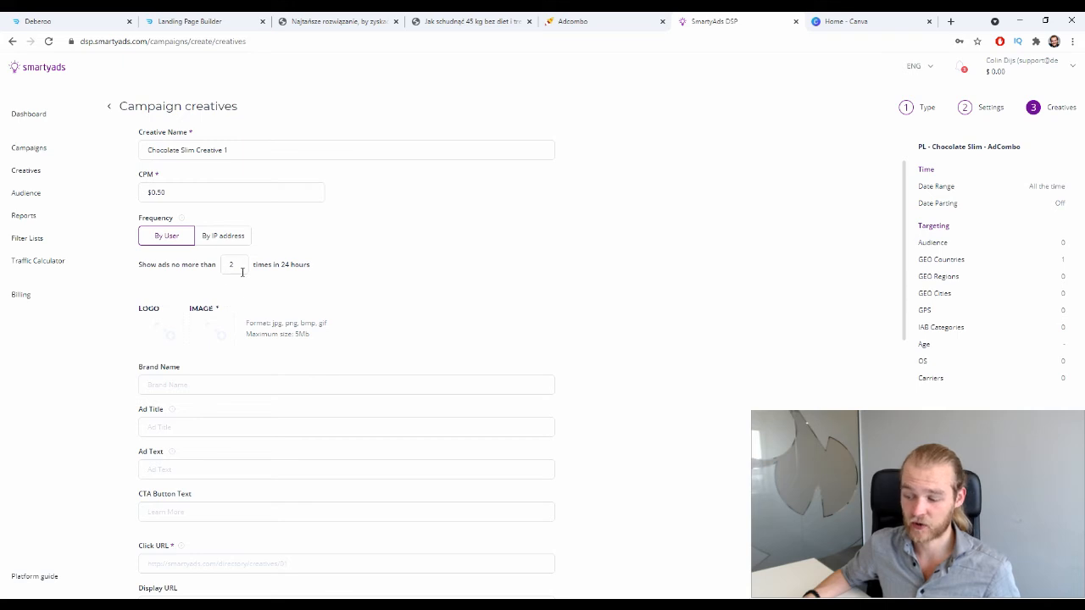
{"action": "scroll", "coordinate": [339, 237], "scroll_direction": "down", "scroll_amount": 2}
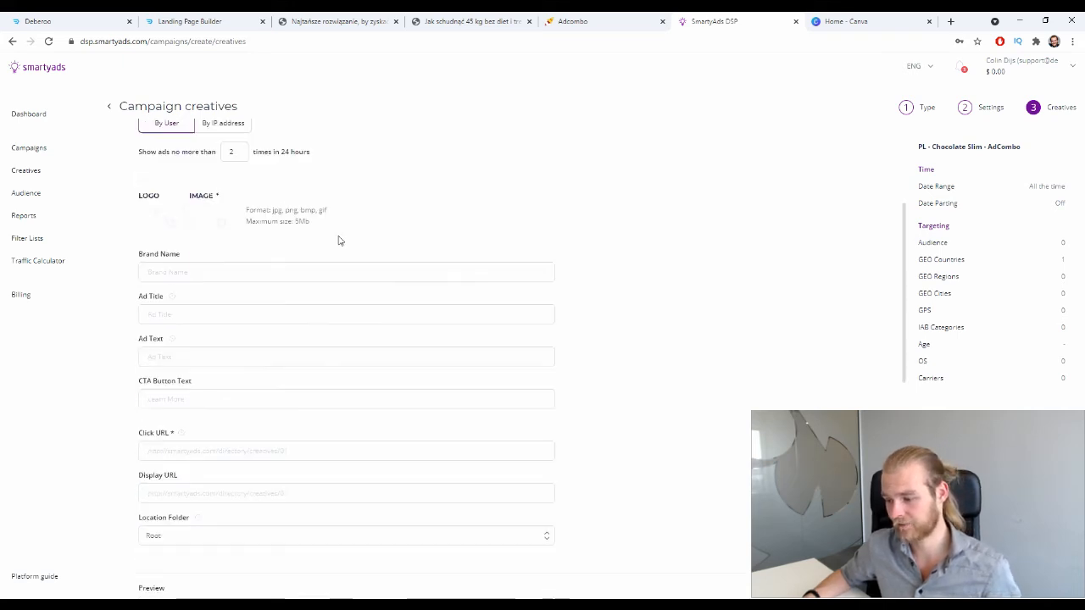
{"action": "scroll", "coordinate": [321, 241], "scroll_direction": "up", "scroll_amount": 1}
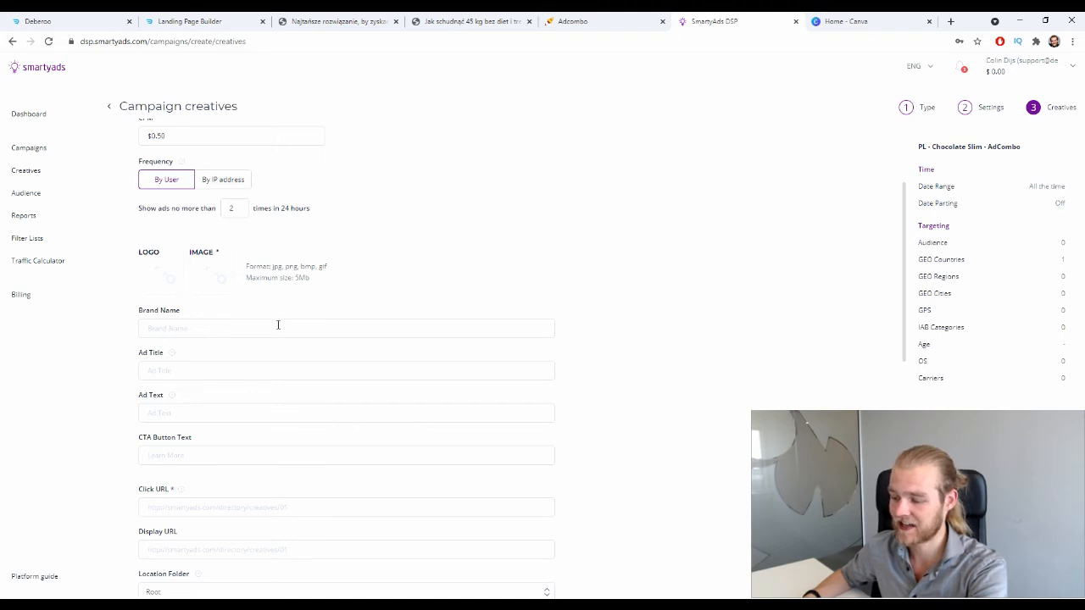
{"action": "scroll", "coordinate": [279, 323], "scroll_direction": "down", "scroll_amount": 2}
{"action": "scroll", "coordinate": [278, 320], "scroll_direction": "up", "scroll_amount": 1}
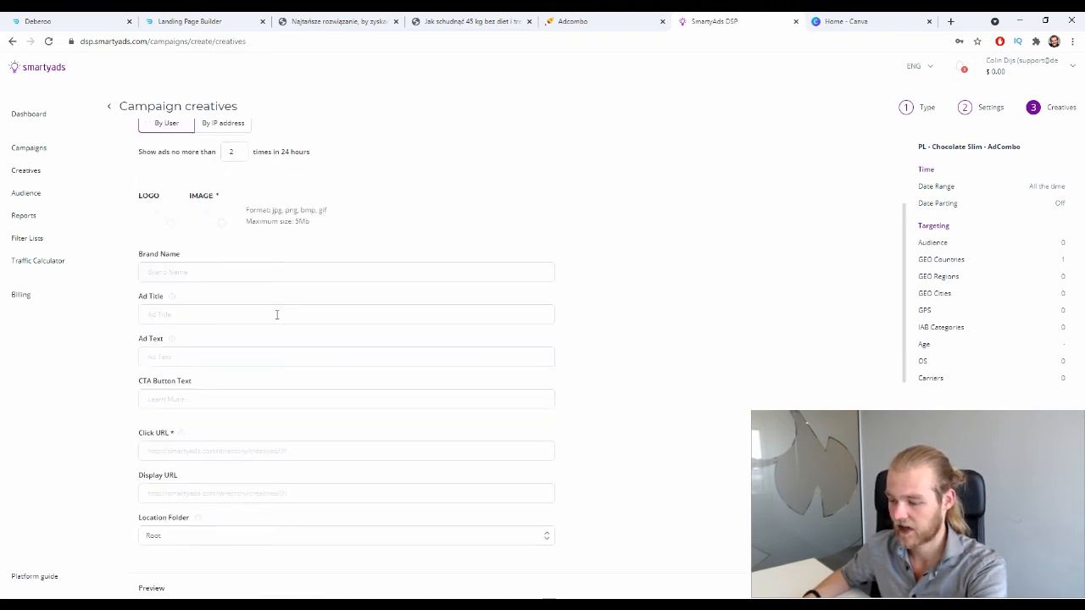
{"action": "scroll", "coordinate": [258, 323], "scroll_direction": "up", "scroll_amount": 2}
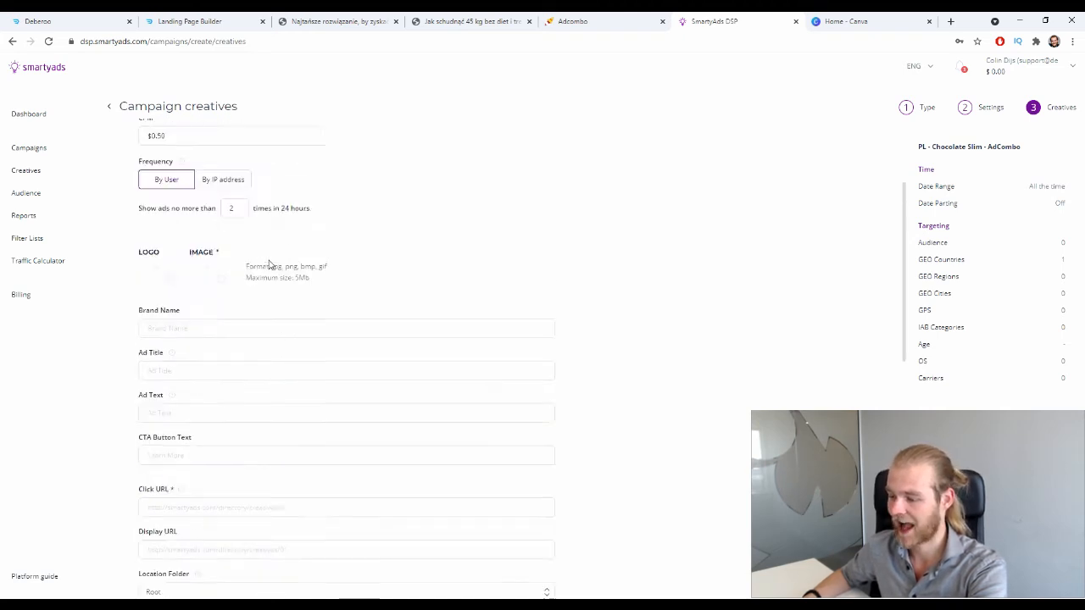
Switch to Canva and create two blank custom-size designs, one 94 × 94 px and one 1200 × 900 px
{"action": "left_click", "coordinate": [839, 20]}
{"action": "left_click", "coordinate": [995, 72]}
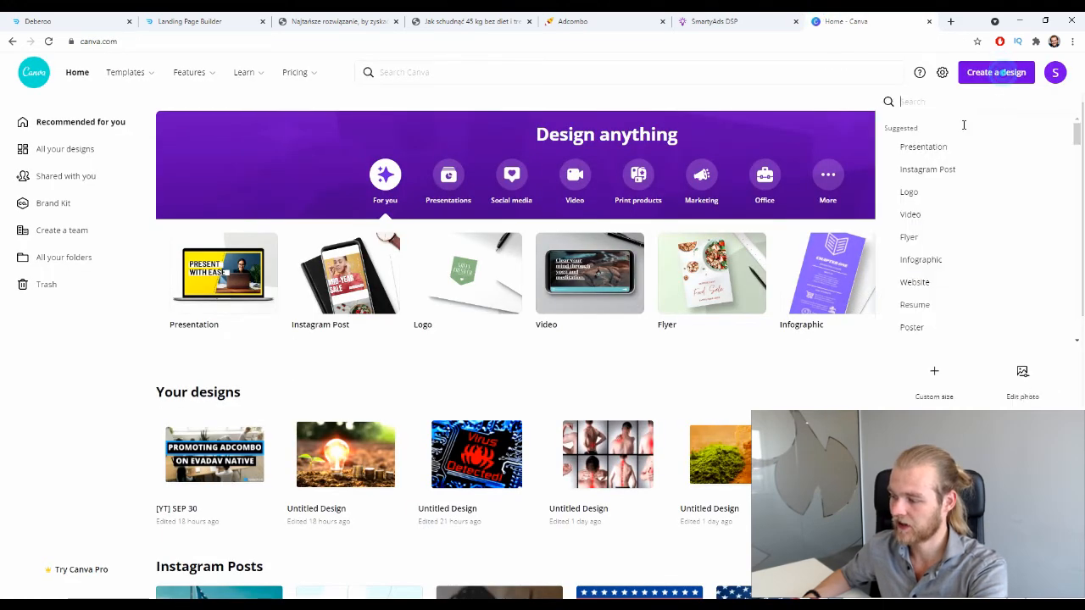
{"action": "left_click", "coordinate": [941, 369]}
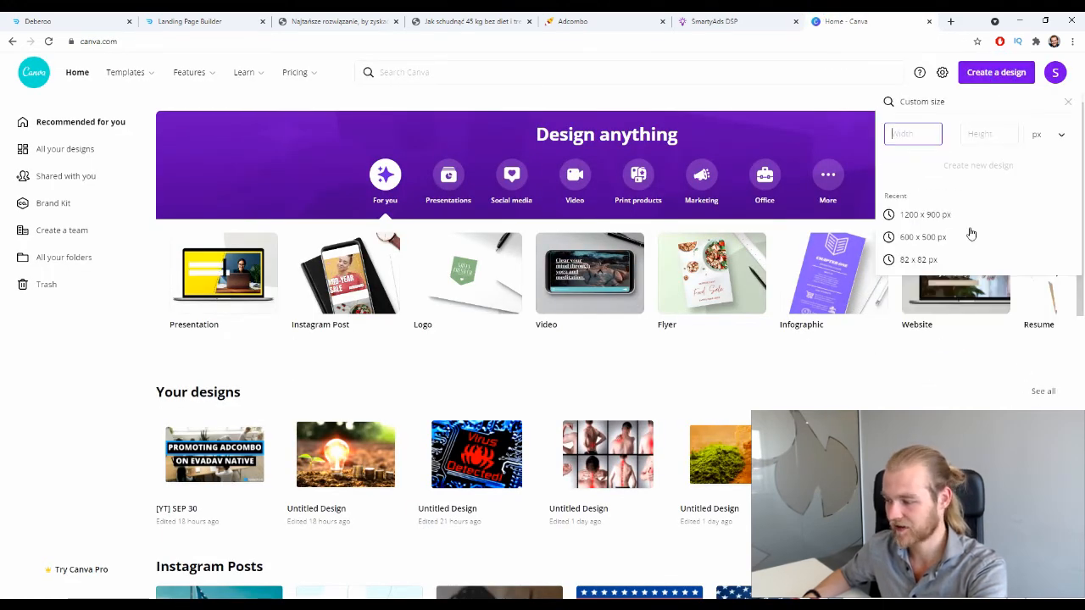
{"action": "type", "text": "94"}
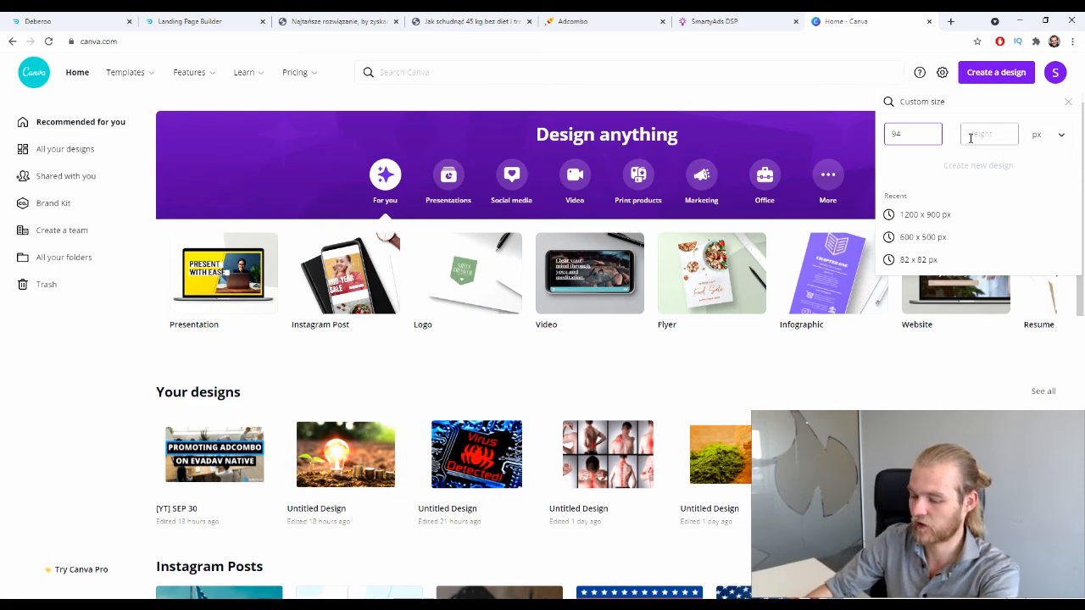
{"action": "left_click", "coordinate": [970, 138]}
{"action": "type", "text": "94"}
{"action": "key", "text": "Return"}
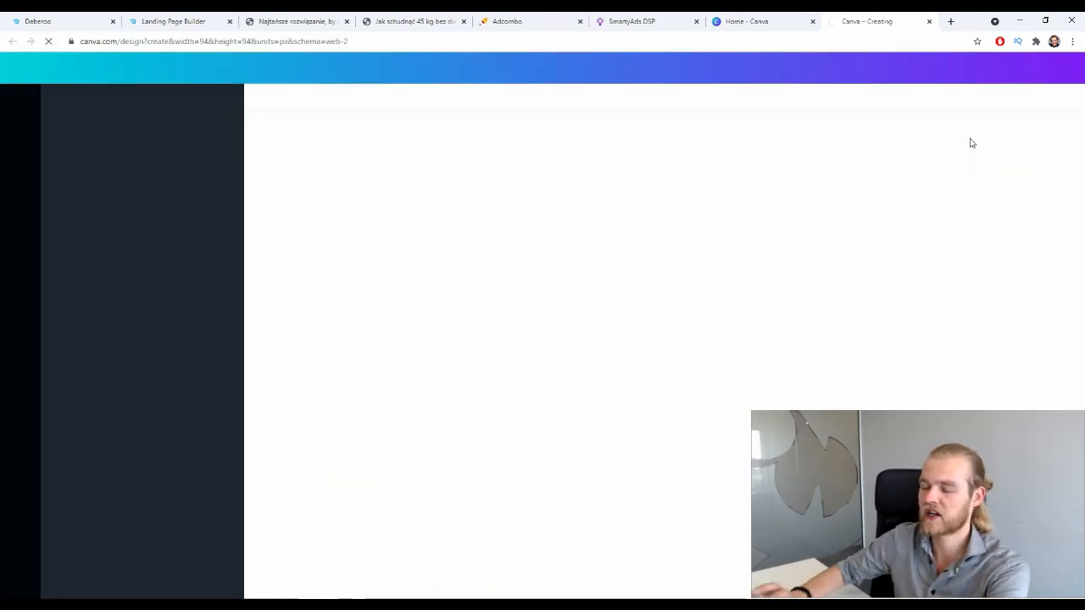
{"action": "left_click", "coordinate": [762, 21]}
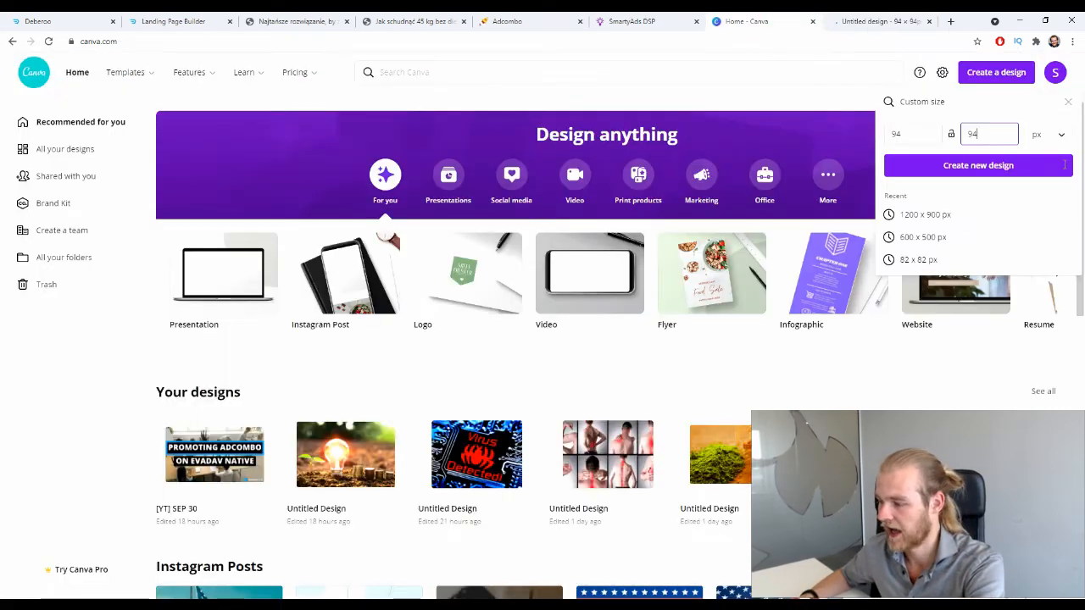
{"action": "left_click", "coordinate": [922, 214]}
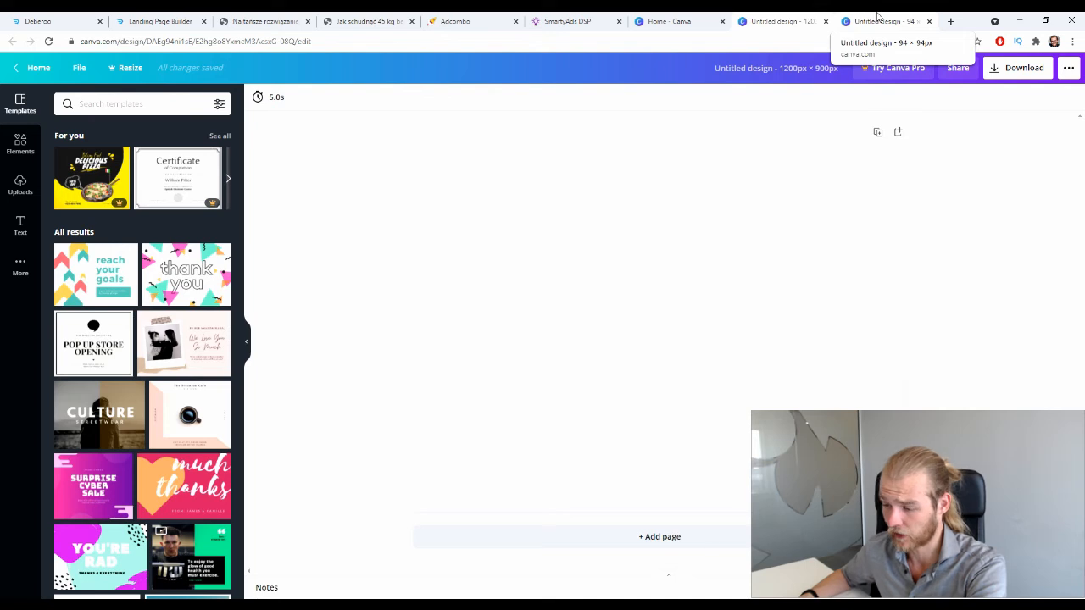
Search Google for "diet blog logo" in a new browser tab and show the image results
{"action": "left_click", "coordinate": [949, 24]}
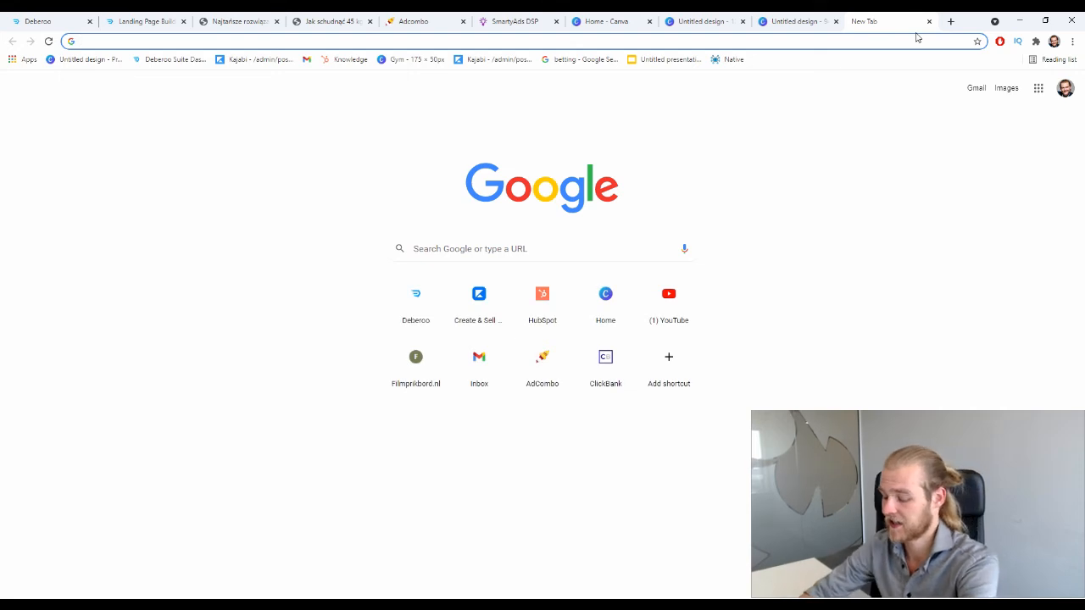
{"action": "type", "text": "diet blog lofo"}
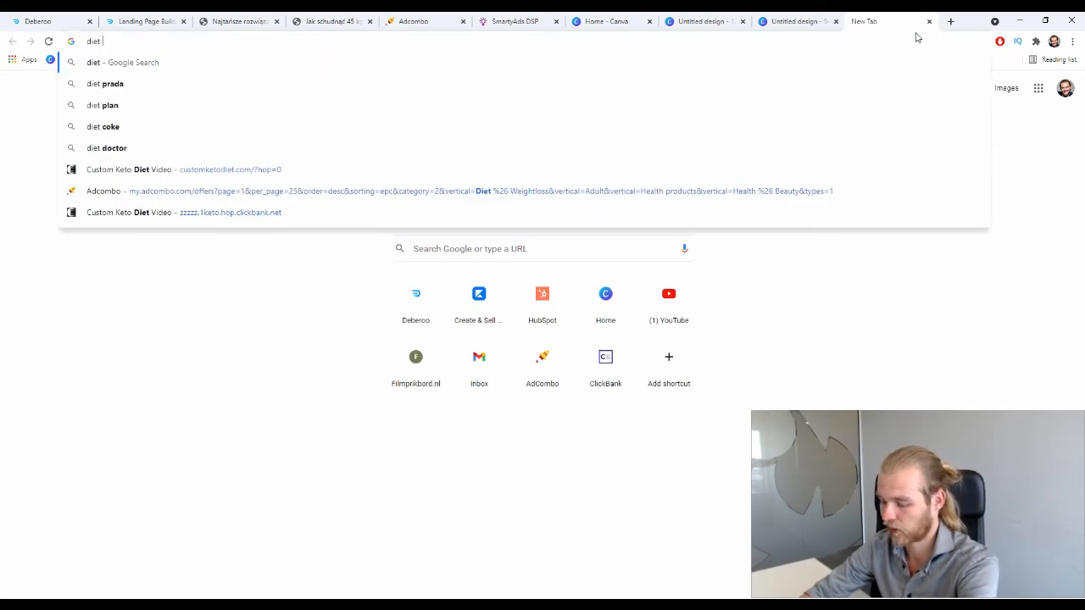
{"action": "key", "text": "BackSpace"}
{"action": "key", "text": "BackSpace"}
{"action": "type", "text": "go"}
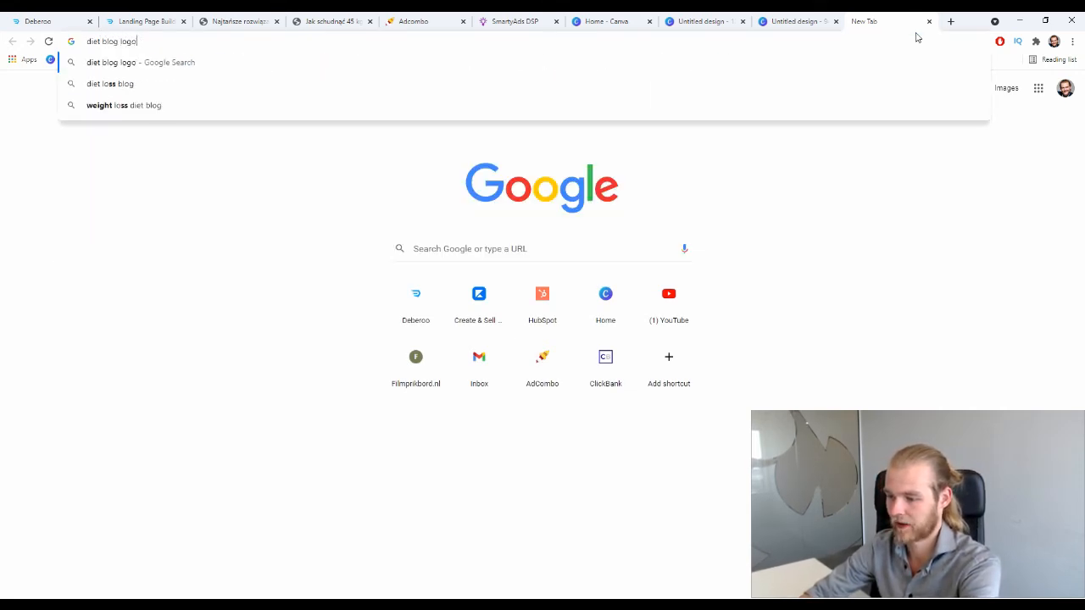
{"action": "key", "text": "Return"}
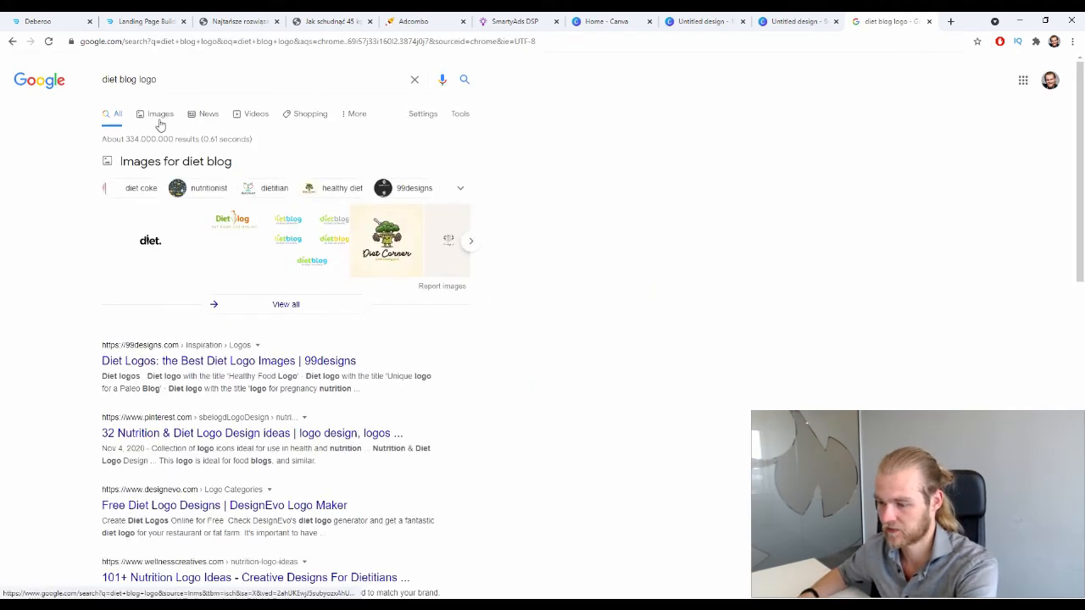
{"action": "left_click", "coordinate": [160, 121]}
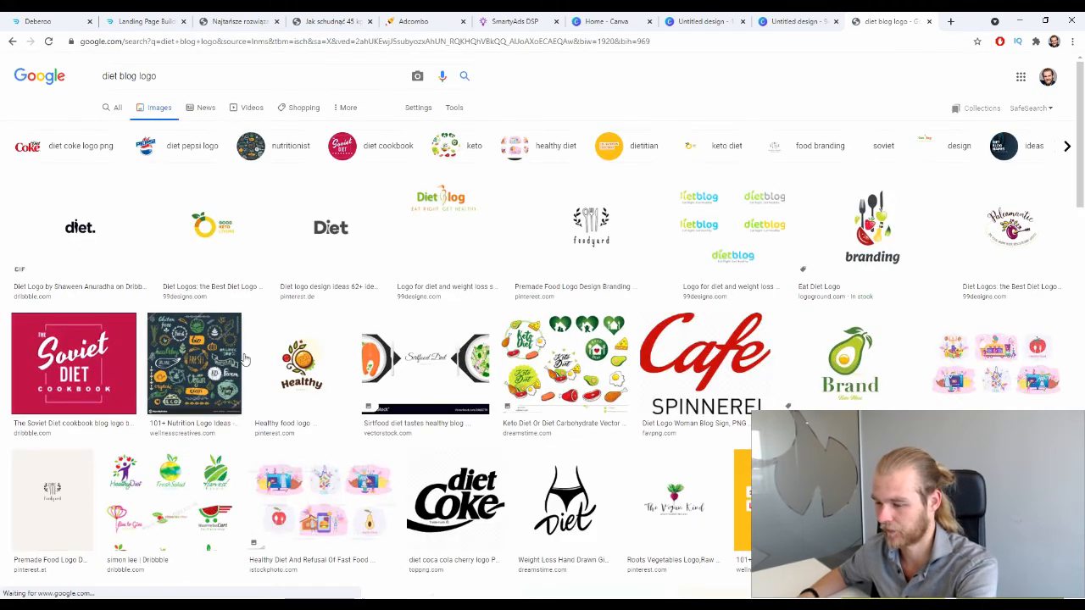
Examine the image results for a suitable diet blog logo, previewing the hand-drawn "Diet" weight loss logo
{"action": "scroll", "coordinate": [194, 373], "scroll_direction": "down", "scroll_amount": 5}
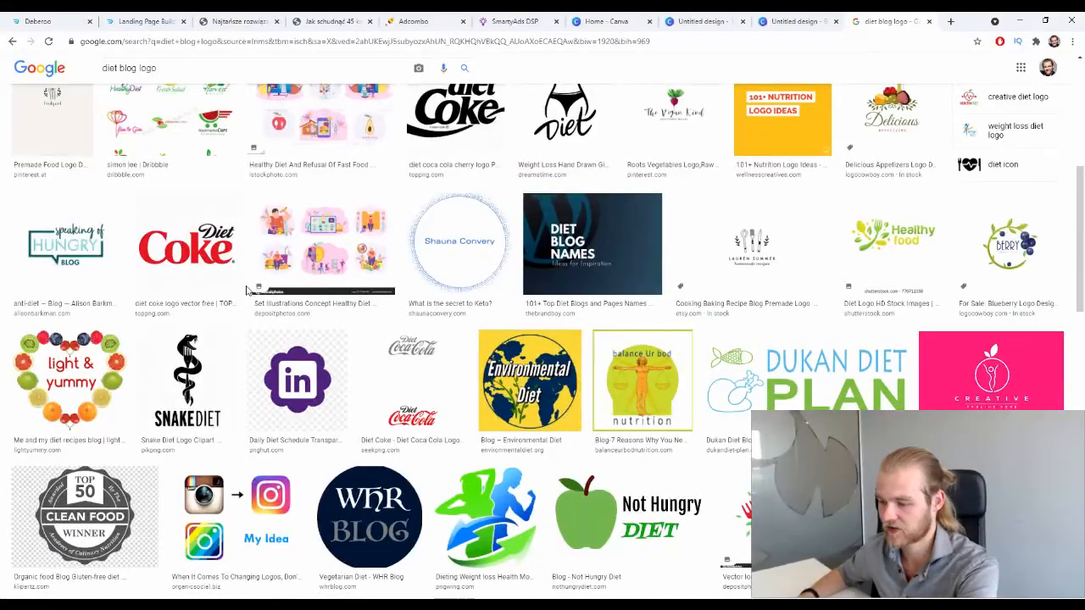
{"action": "scroll", "coordinate": [247, 289], "scroll_direction": "down", "scroll_amount": 1}
{"action": "scroll", "coordinate": [250, 291], "scroll_direction": "up", "scroll_amount": 3}
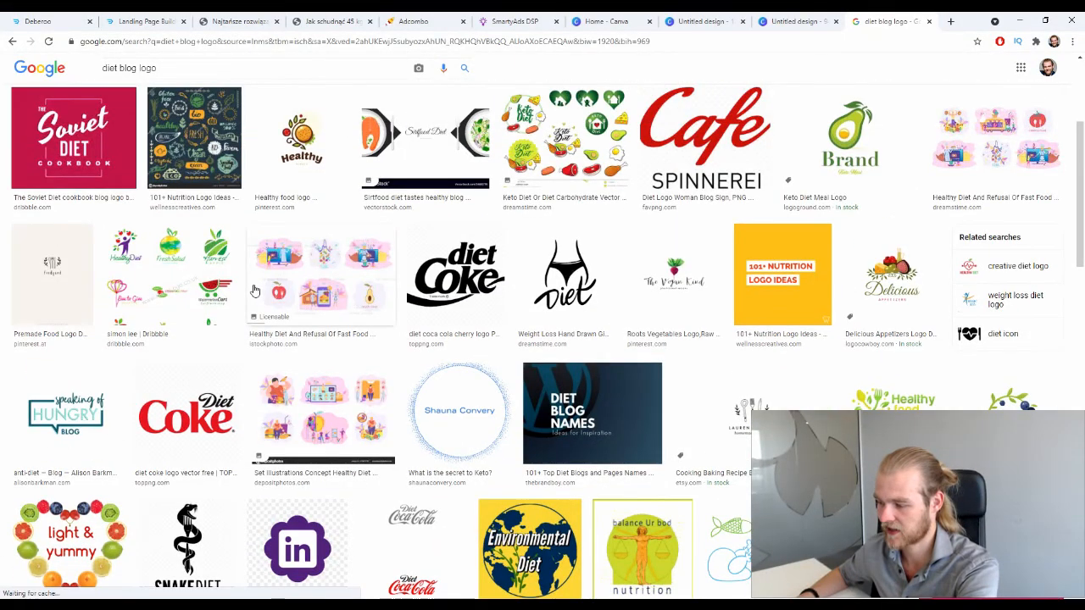
{"action": "scroll", "coordinate": [254, 291], "scroll_direction": "down", "scroll_amount": 1}
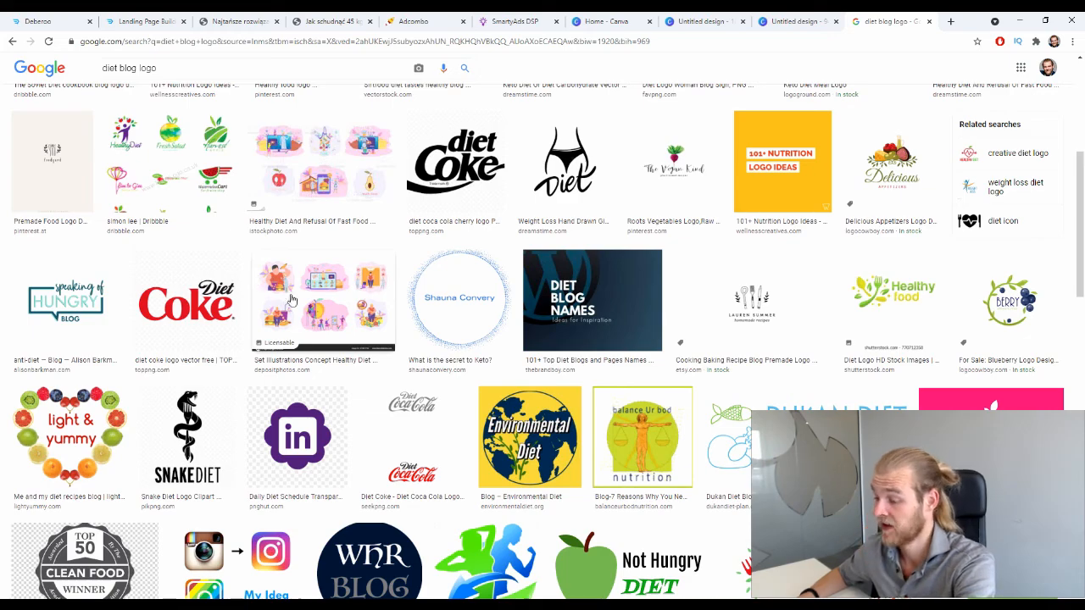
{"action": "scroll", "coordinate": [254, 282], "scroll_direction": "up", "scroll_amount": 2}
{"action": "left_click", "coordinate": [586, 303]}
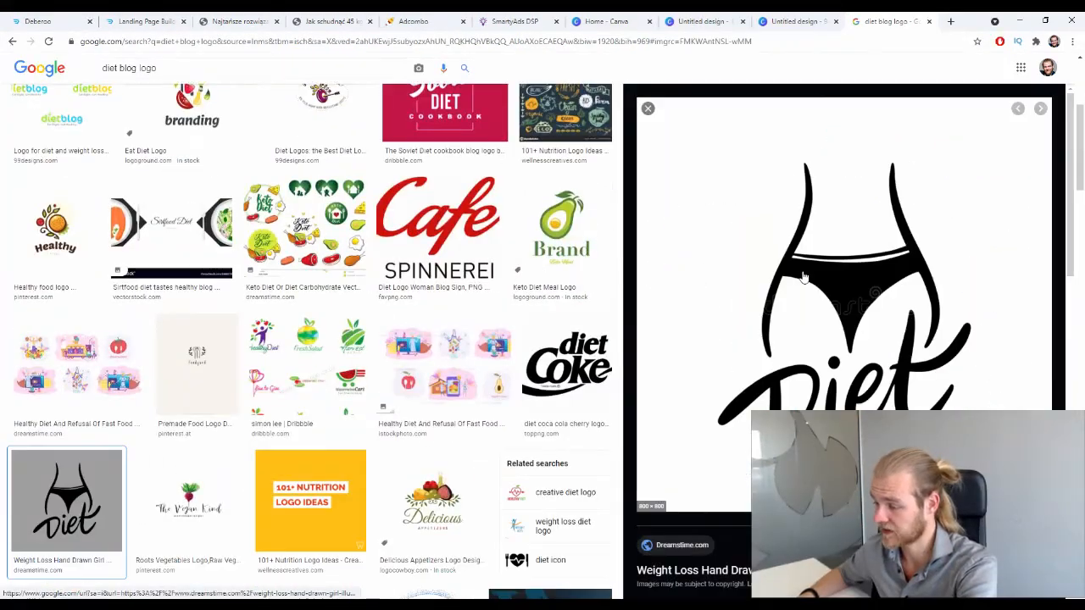
{"action": "left_click", "coordinate": [647, 111]}
{"action": "scroll", "coordinate": [597, 190], "scroll_direction": "down", "scroll_amount": 6}
{"action": "scroll", "coordinate": [585, 200], "scroll_direction": "down", "scroll_amount": 10}
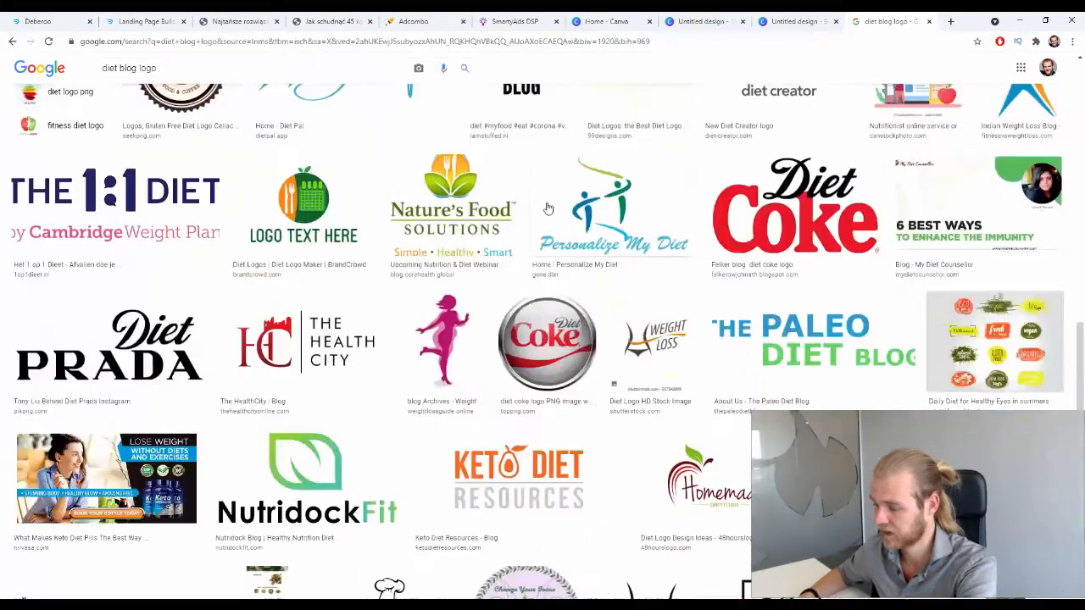
{"action": "scroll", "coordinate": [550, 208], "scroll_direction": "up", "scroll_amount": 12}
{"action": "left_click", "coordinate": [606, 43]}
{"action": "left_click", "coordinate": [586, 121]}
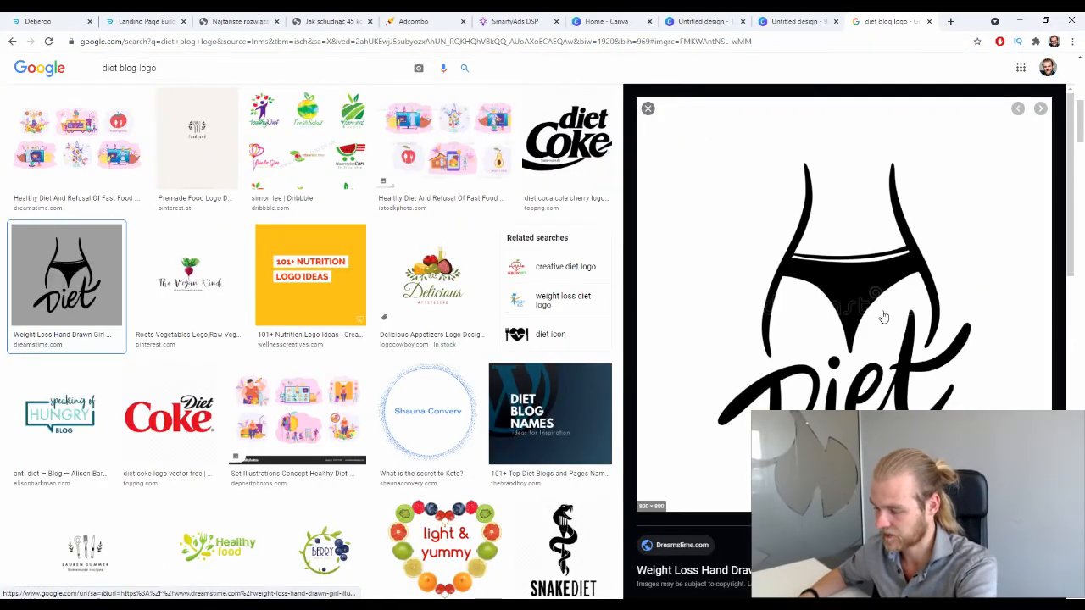
{"action": "left_click", "coordinate": [647, 109]}
{"action": "scroll", "coordinate": [631, 136], "scroll_direction": "down", "scroll_amount": 6}
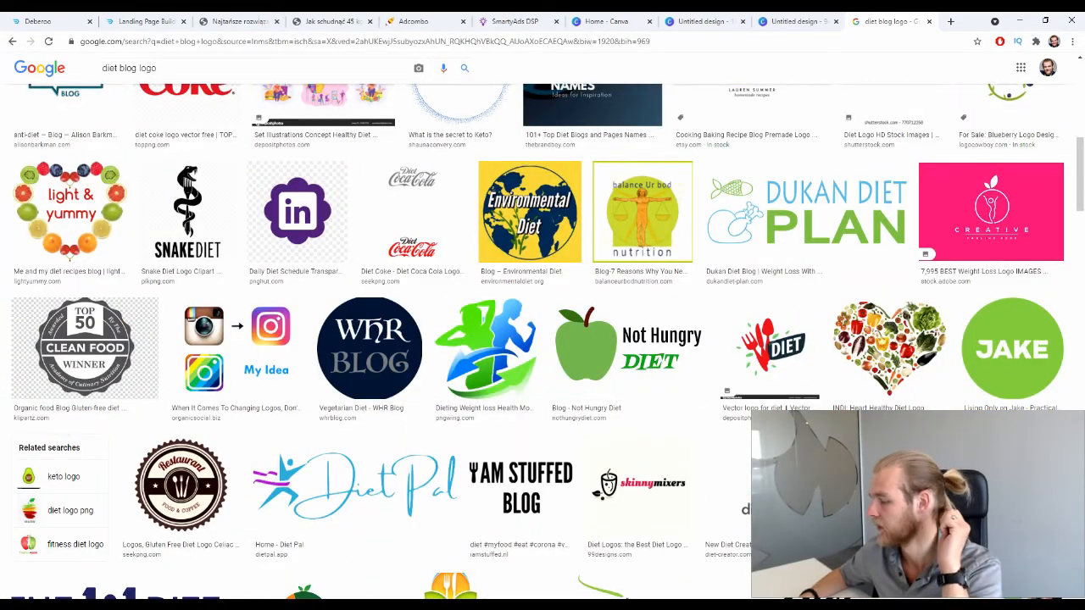
{"action": "scroll", "coordinate": [697, 346], "scroll_direction": "down", "scroll_amount": 2}
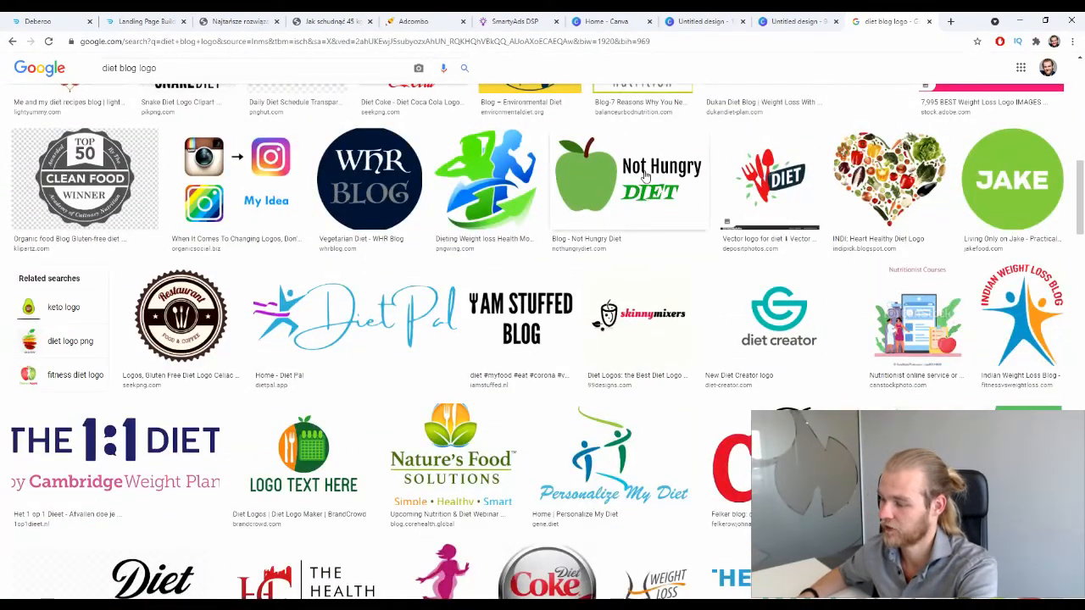
{"action": "scroll", "coordinate": [604, 315], "scroll_direction": "down", "scroll_amount": 2}
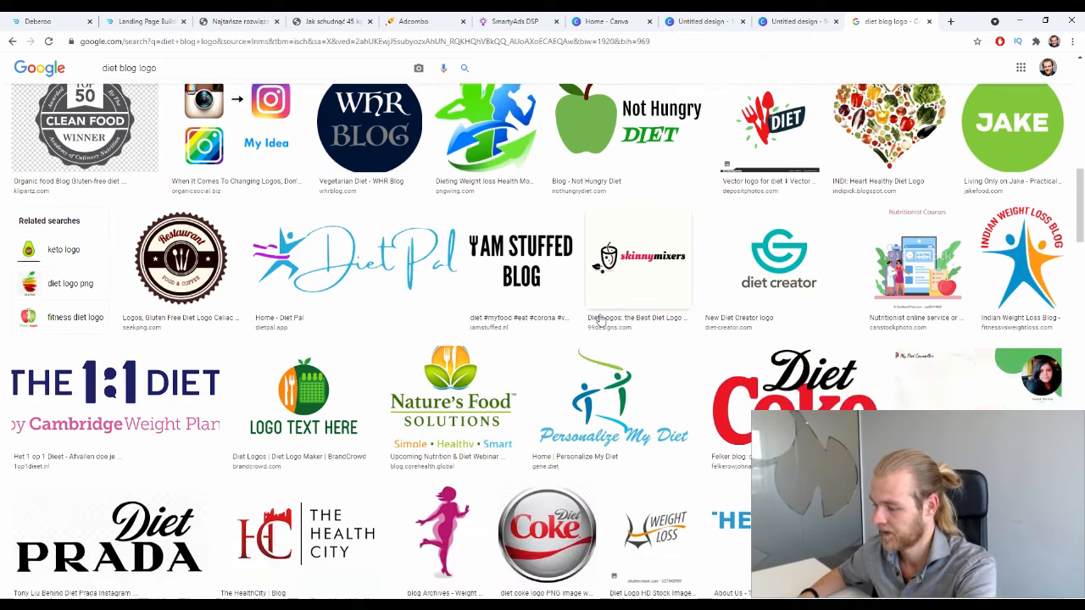
{"action": "scroll", "coordinate": [602, 313], "scroll_direction": "down", "scroll_amount": 3}
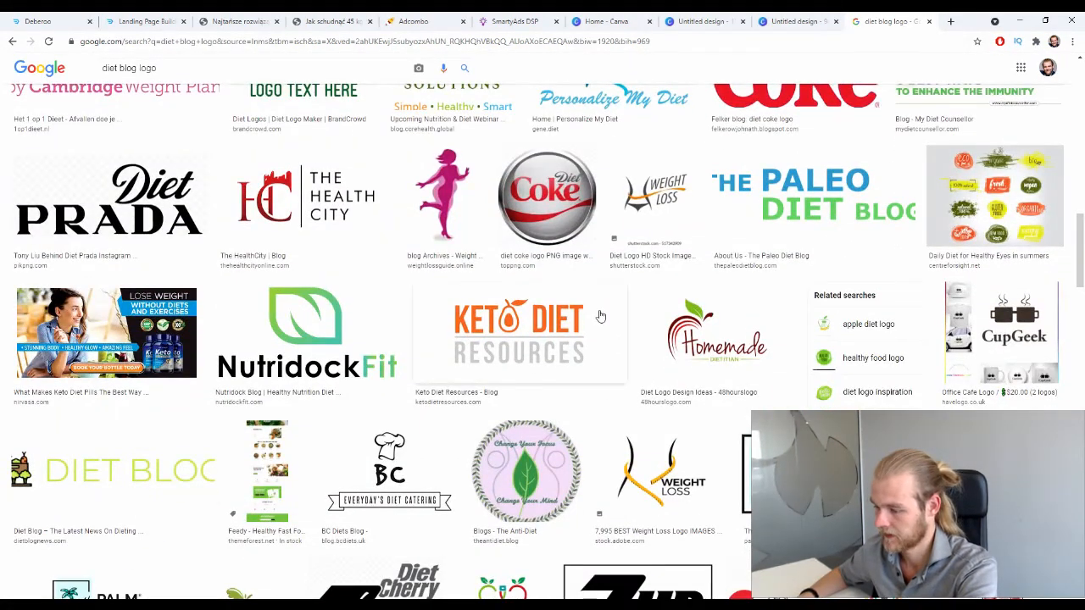
{"action": "scroll", "coordinate": [599, 314], "scroll_direction": "down", "scroll_amount": 2}
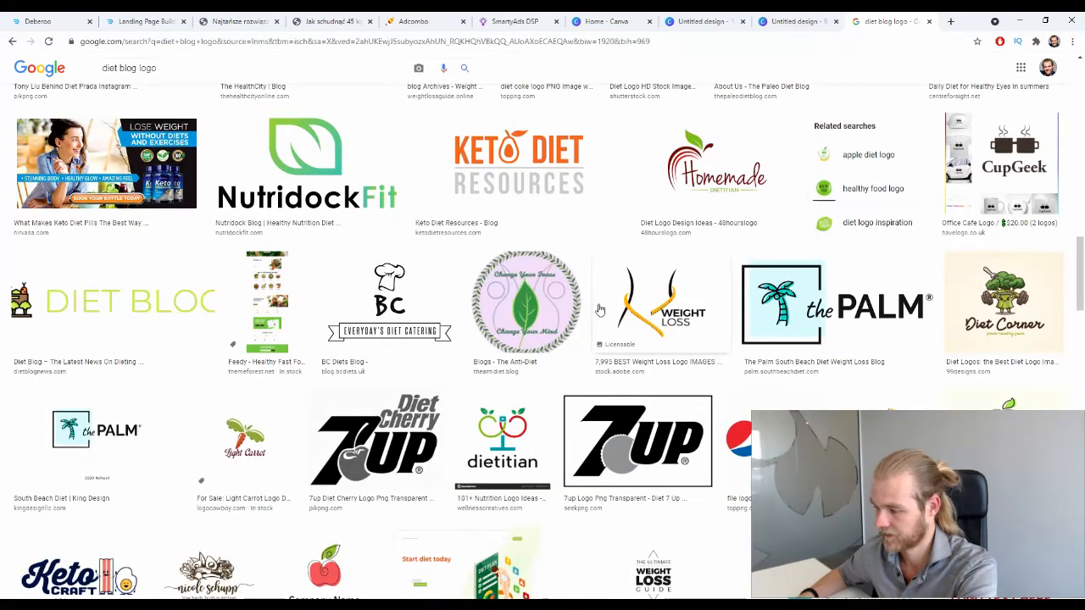
{"action": "scroll", "coordinate": [599, 310], "scroll_direction": "down", "scroll_amount": 1}
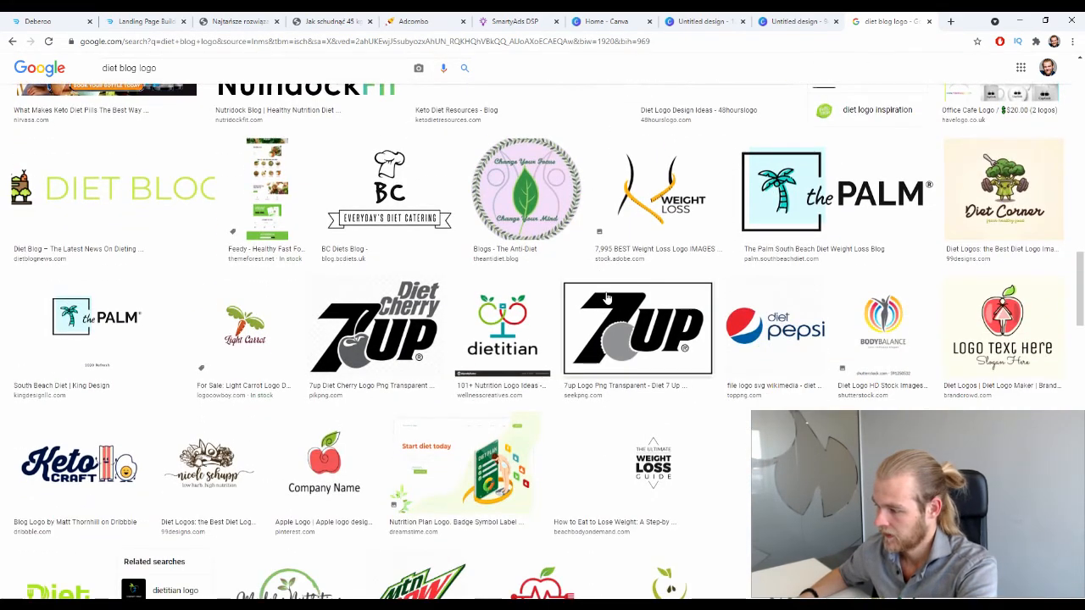
Open the "Diet Corner" broccoli logo from the image results and save it to the computer
{"action": "left_click", "coordinate": [980, 180]}
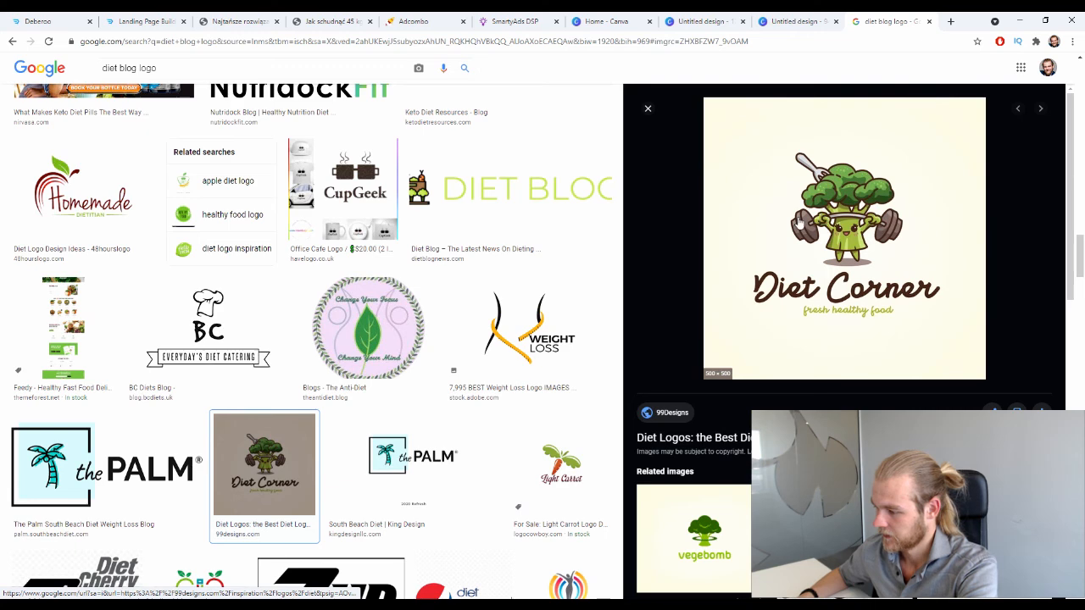
{"action": "right_click", "coordinate": [798, 222]}
{"action": "left_click", "coordinate": [870, 341]}
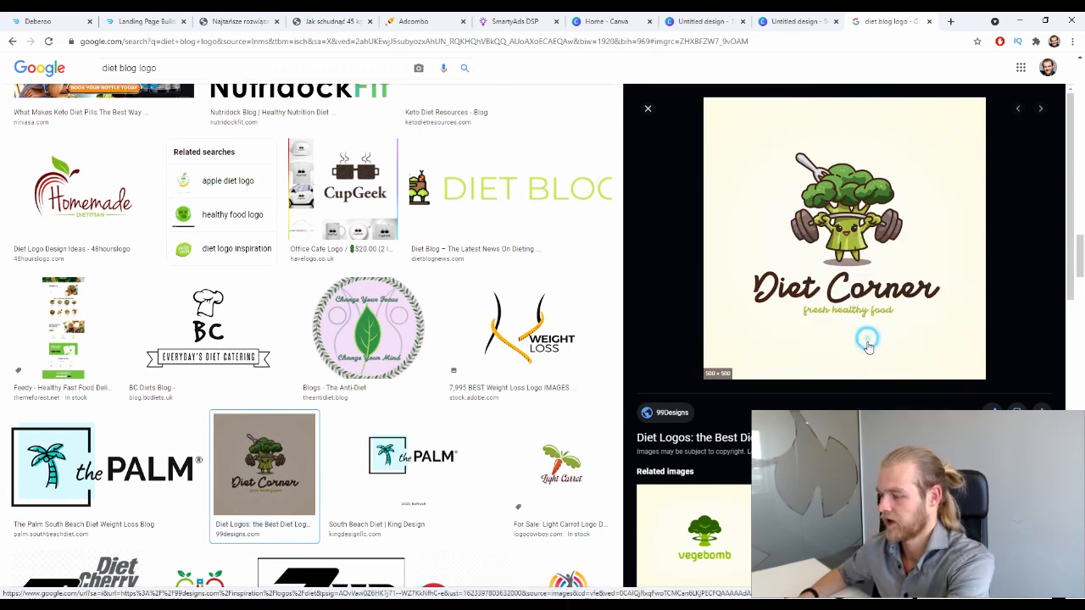
{"action": "key", "text": "Return"}
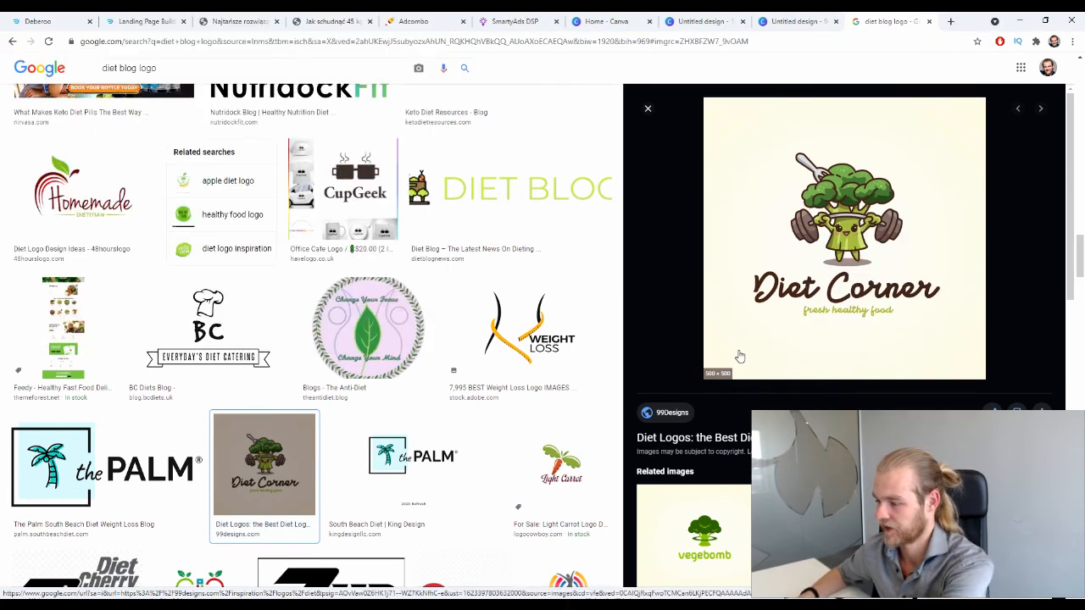
Fill the 94 × 94 px Canva design with the saved Diet Corner logo and download it as a PNG
{"action": "left_click", "coordinate": [793, 22]}
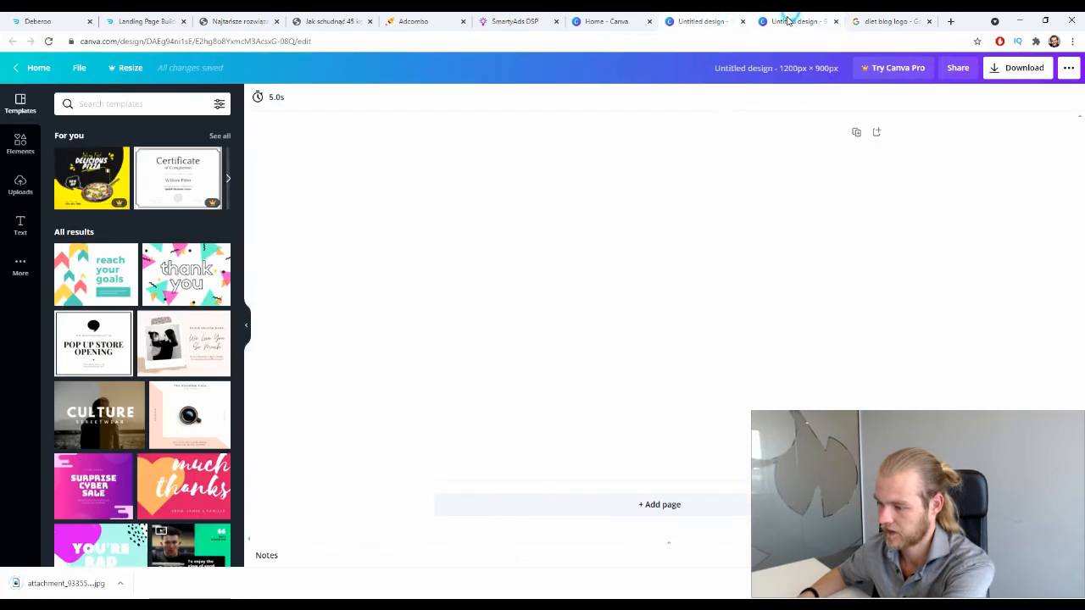
{"action": "left_click_drag", "start_coordinate": [66, 583], "coordinate": [535, 251]}
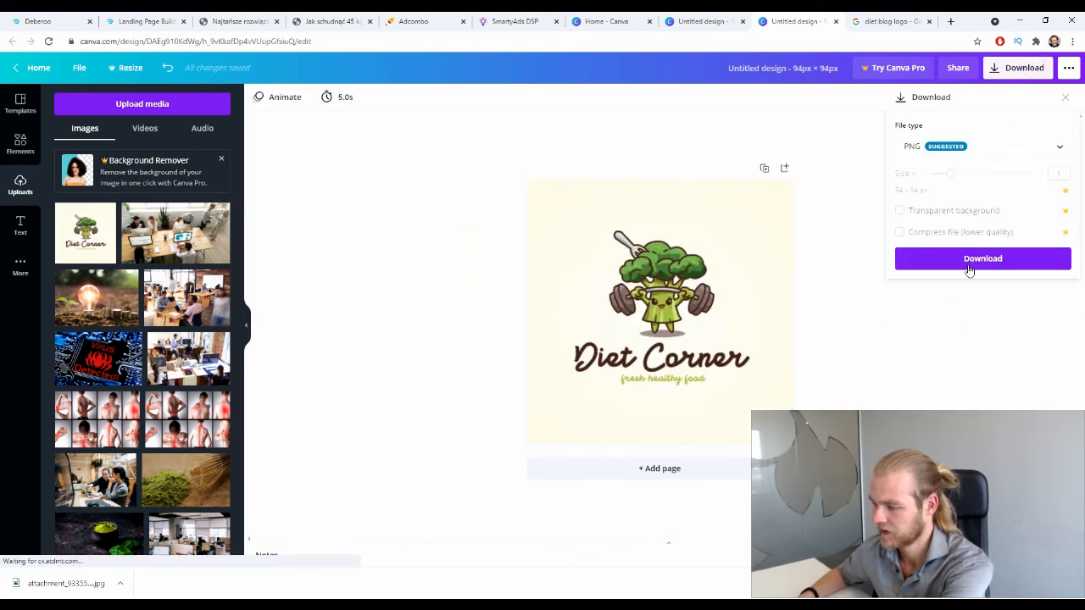
{"action": "left_click", "coordinate": [970, 261]}
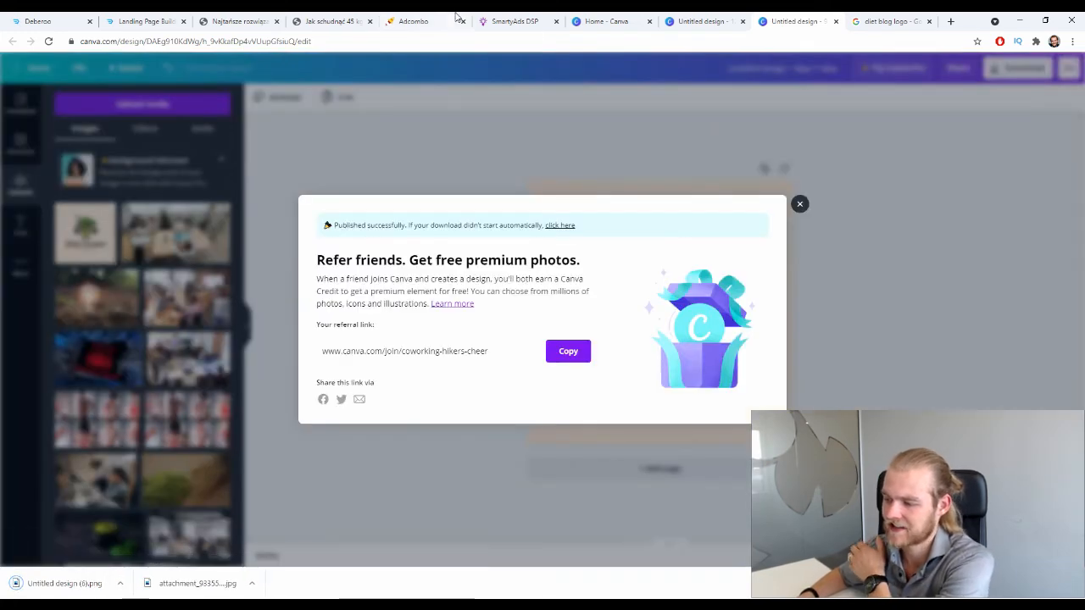
Switch to SmartyAds DSP and try to add the downloaded "Untitled design (6).png" as the creative's logo
{"action": "left_click", "coordinate": [511, 22]}
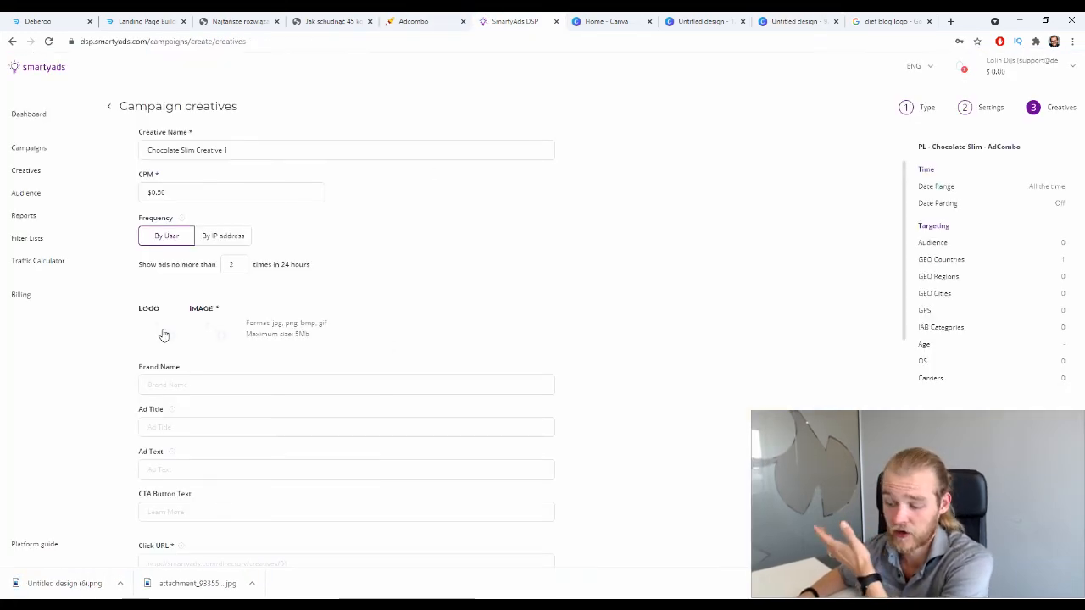
{"action": "left_click_drag", "start_coordinate": [71, 588], "coordinate": [165, 312]}
{"action": "left_click", "coordinate": [589, 21]}
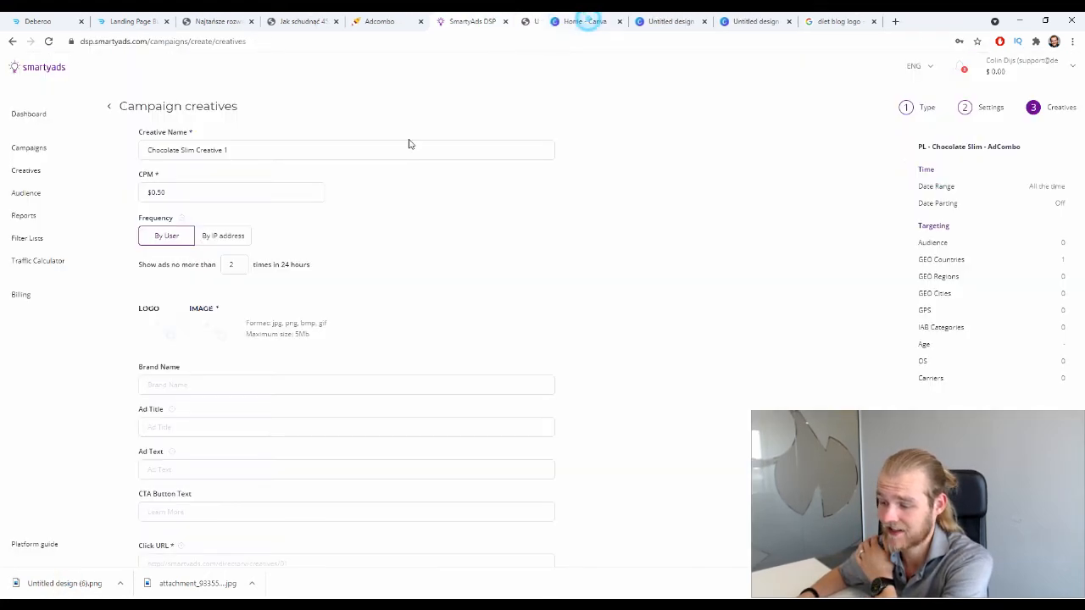
Upload "Untitled design (6)" from Downloads as the creative's logo and check the ad preview
{"action": "left_click", "coordinate": [166, 325]}
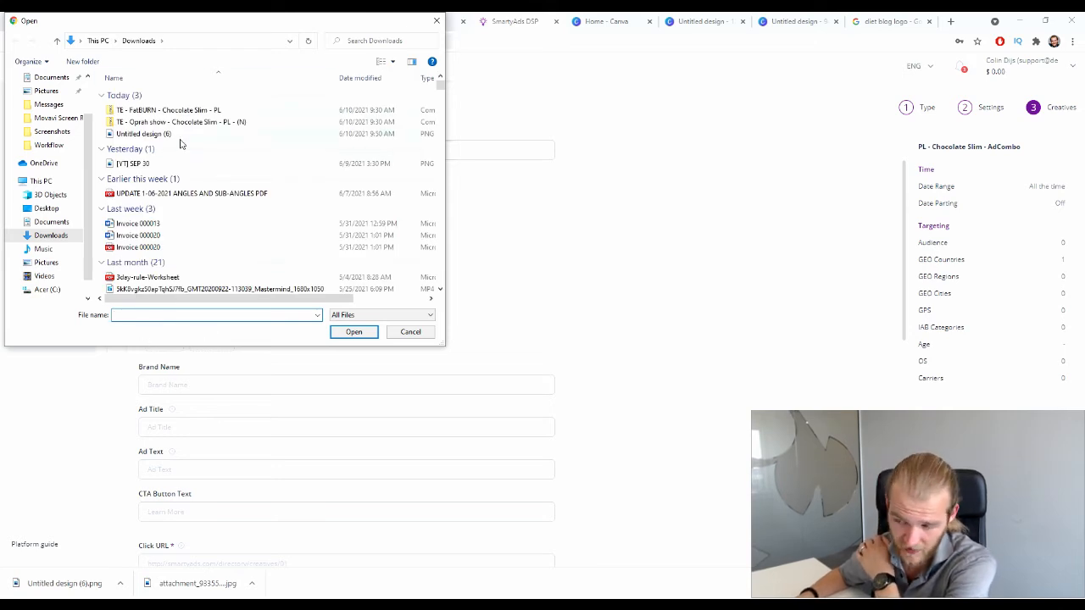
{"action": "left_click", "coordinate": [179, 134]}
{"action": "left_click", "coordinate": [359, 333]}
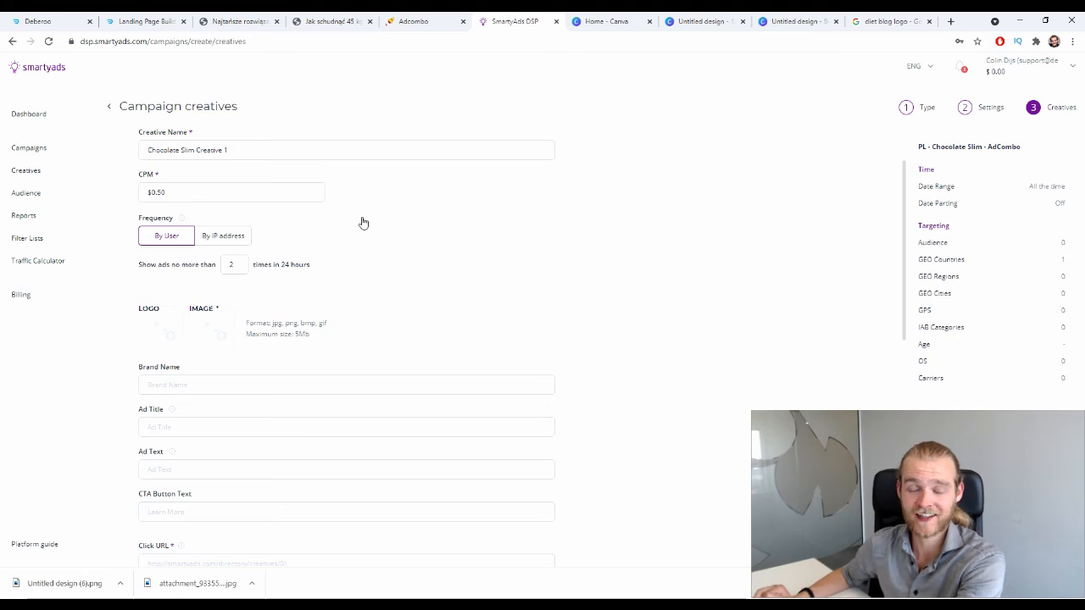
{"action": "scroll", "coordinate": [361, 231], "scroll_direction": "down", "scroll_amount": 2}
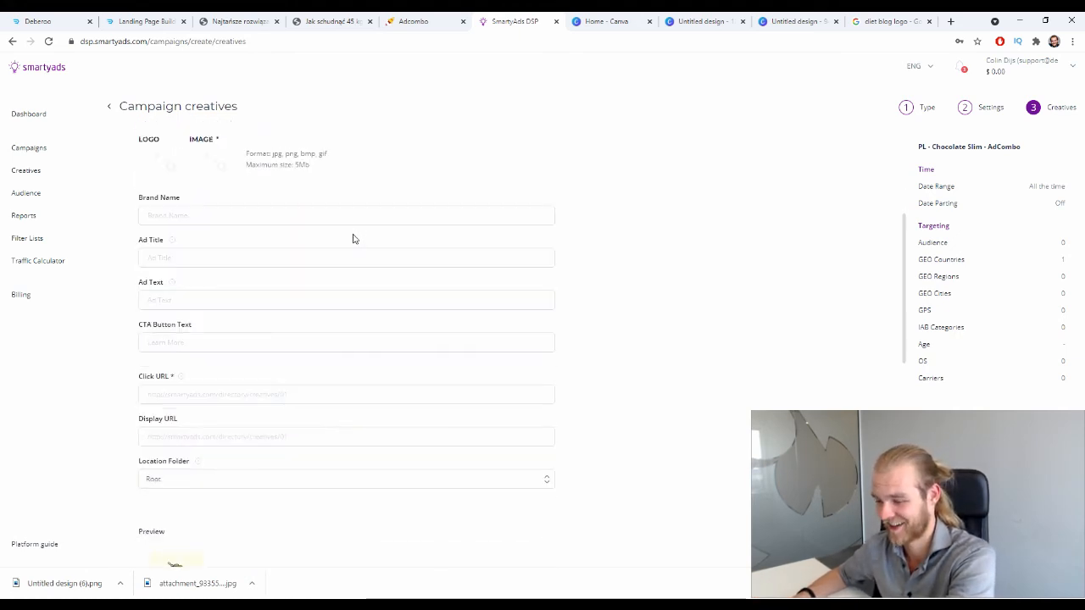
{"action": "scroll", "coordinate": [339, 244], "scroll_direction": "up", "scroll_amount": 1}
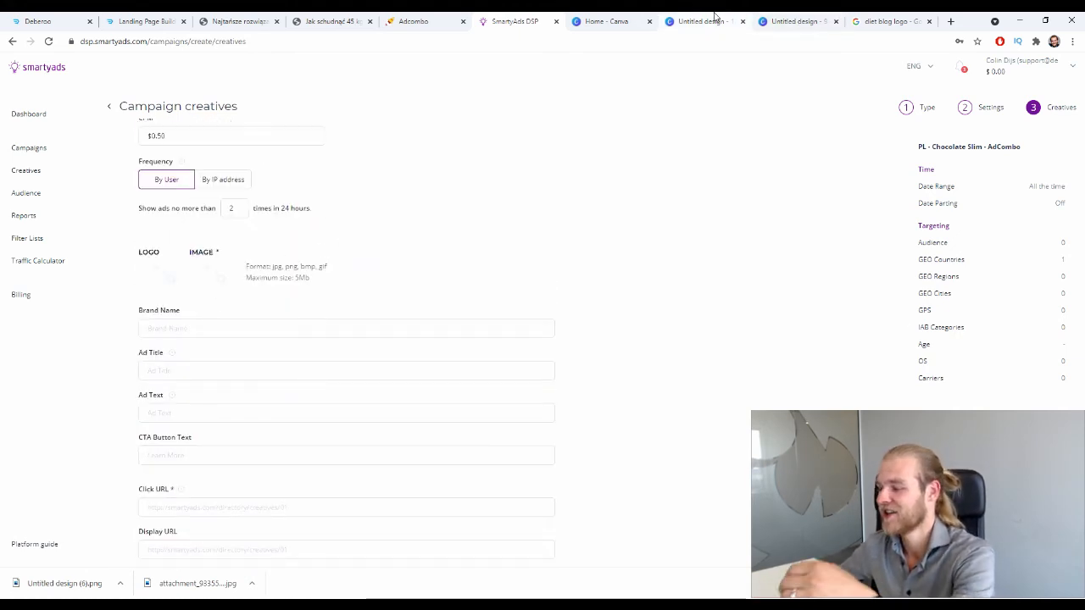
Switch to the "diet blog logo" image results and close the Diet Corner logo preview
{"action": "left_click", "coordinate": [794, 21]}
{"action": "left_click", "coordinate": [889, 22]}
{"action": "scroll", "coordinate": [426, 234], "scroll_direction": "up", "scroll_amount": 10}
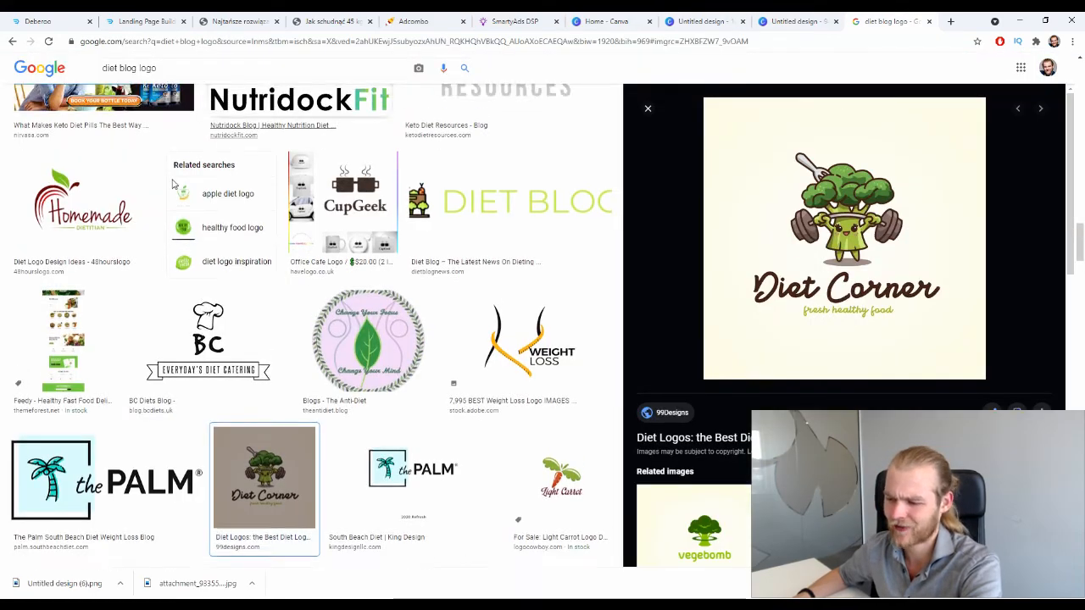
{"action": "scroll", "coordinate": [426, 234], "scroll_direction": "up", "scroll_amount": 8}
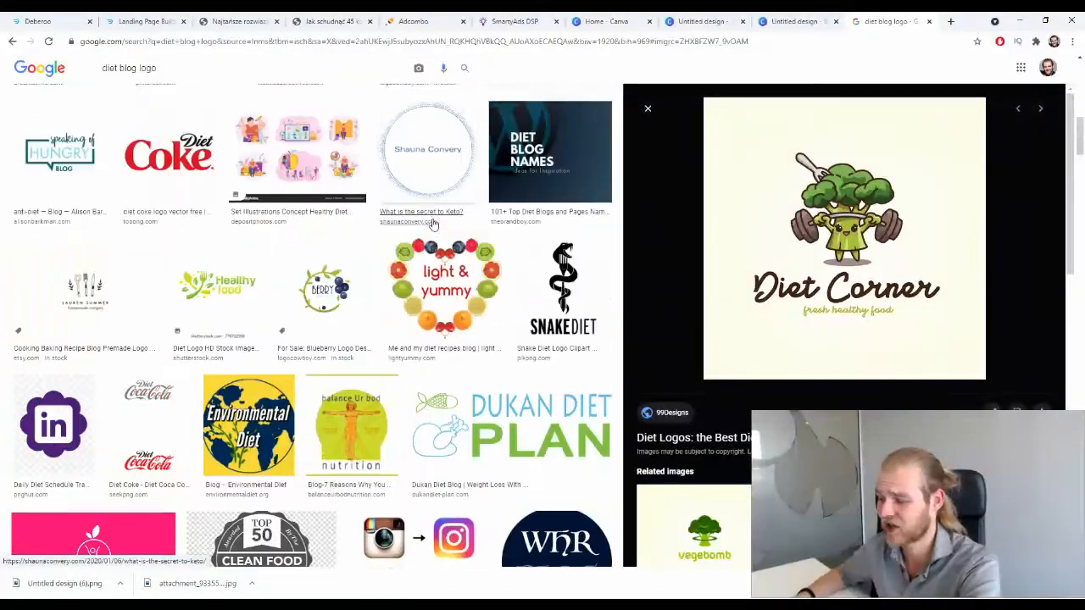
{"action": "scroll", "coordinate": [322, 159], "scroll_direction": "up", "scroll_amount": 10}
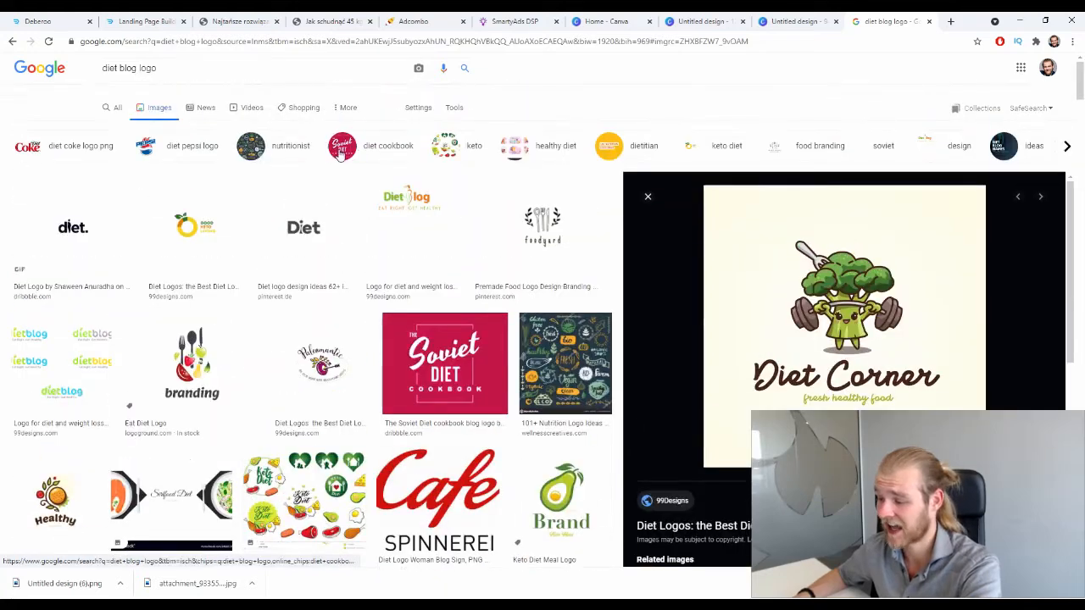
{"action": "left_click", "coordinate": [650, 200]}
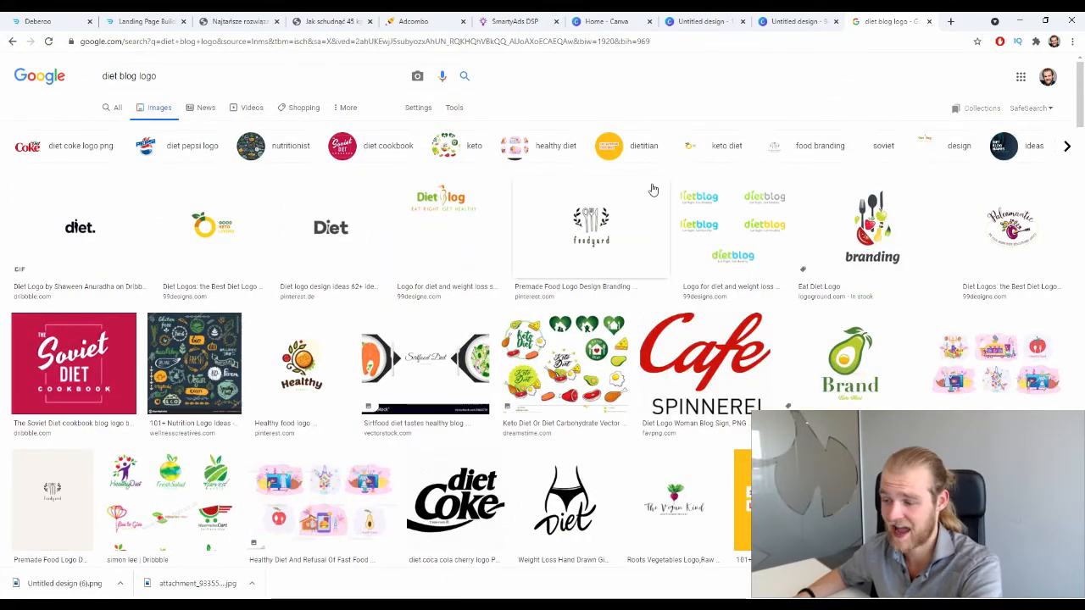
Search Google Images for "chocolate"
{"action": "triple_click", "coordinate": [223, 77]}
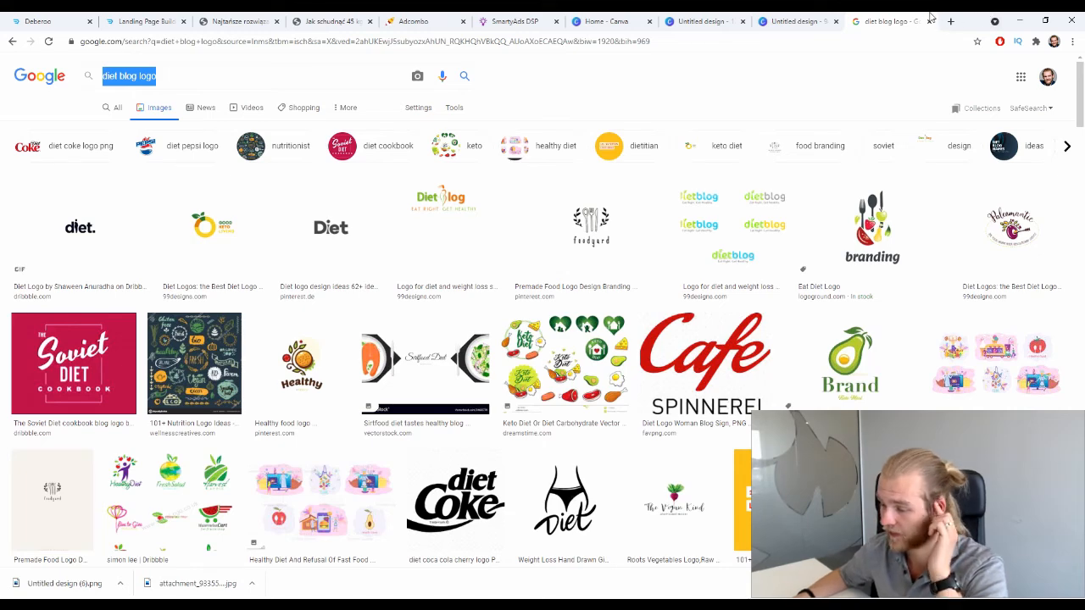
{"action": "type", "text": "cho"}
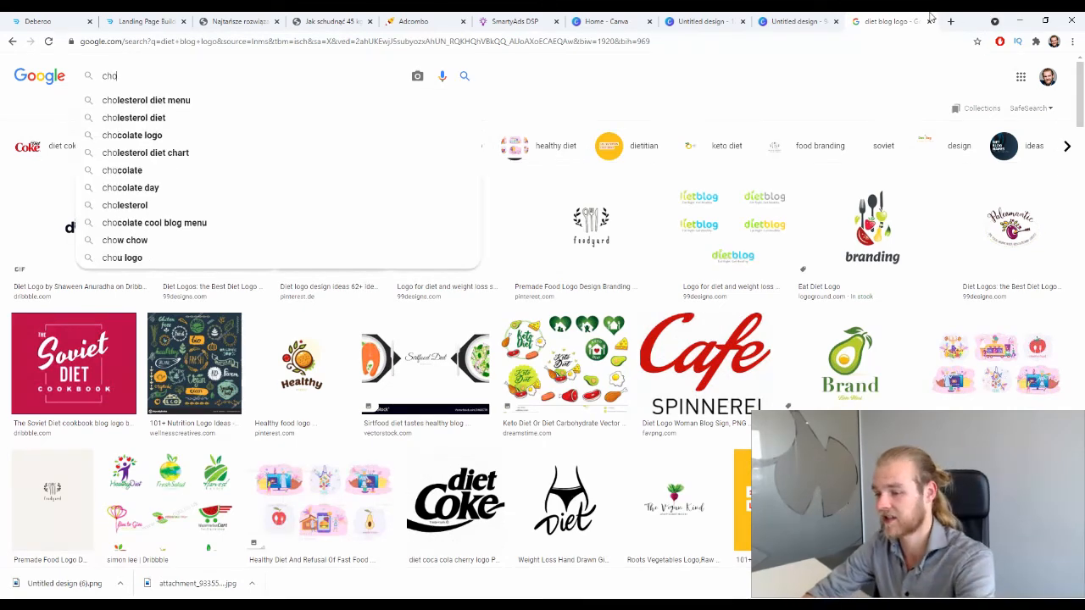
{"action": "type", "text": "c"}
{"action": "type", "text": "o"}
{"action": "key", "text": "BackSpace"}
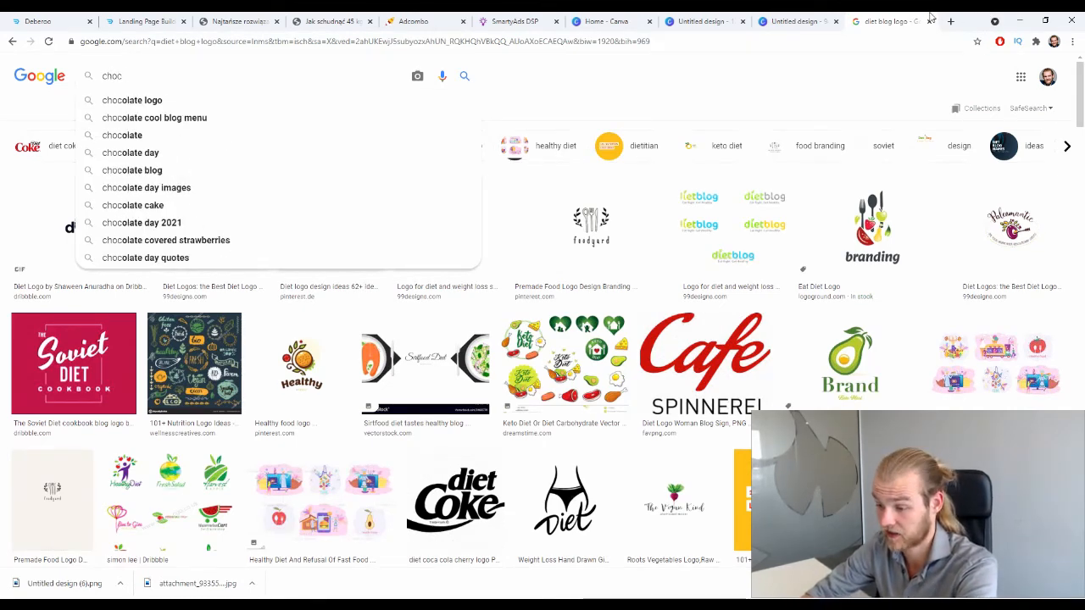
{"action": "type", "text": "o"}
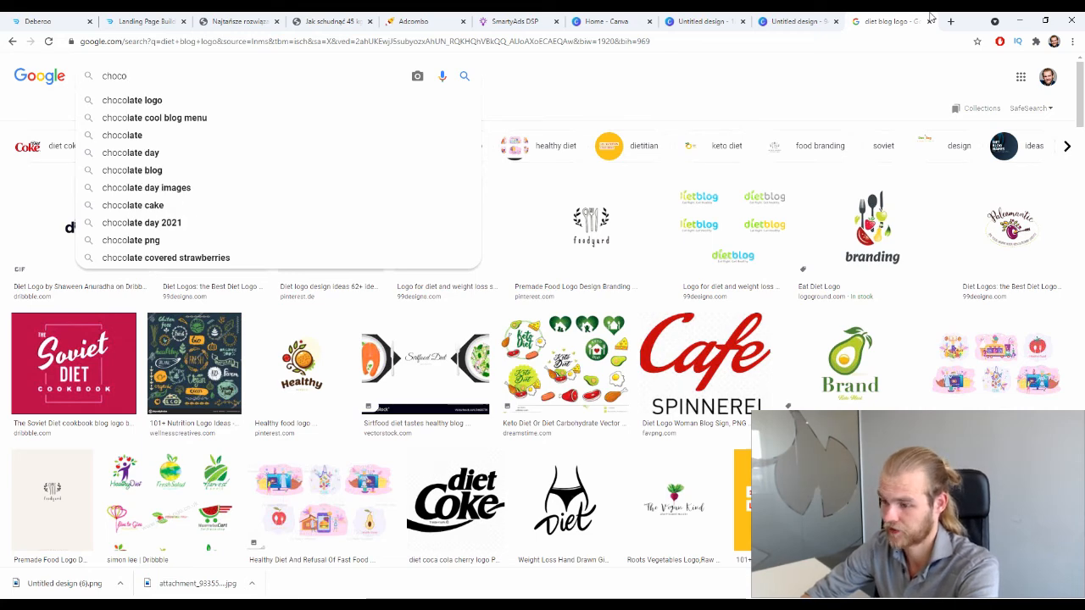
{"action": "type", "text": "late"}
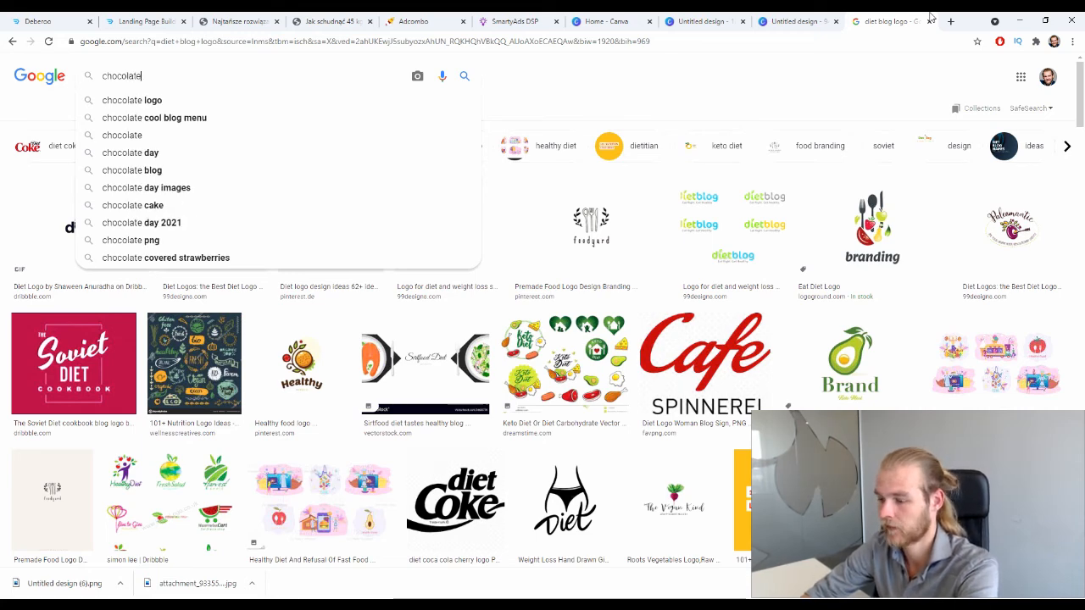
{"action": "key", "text": "Return"}
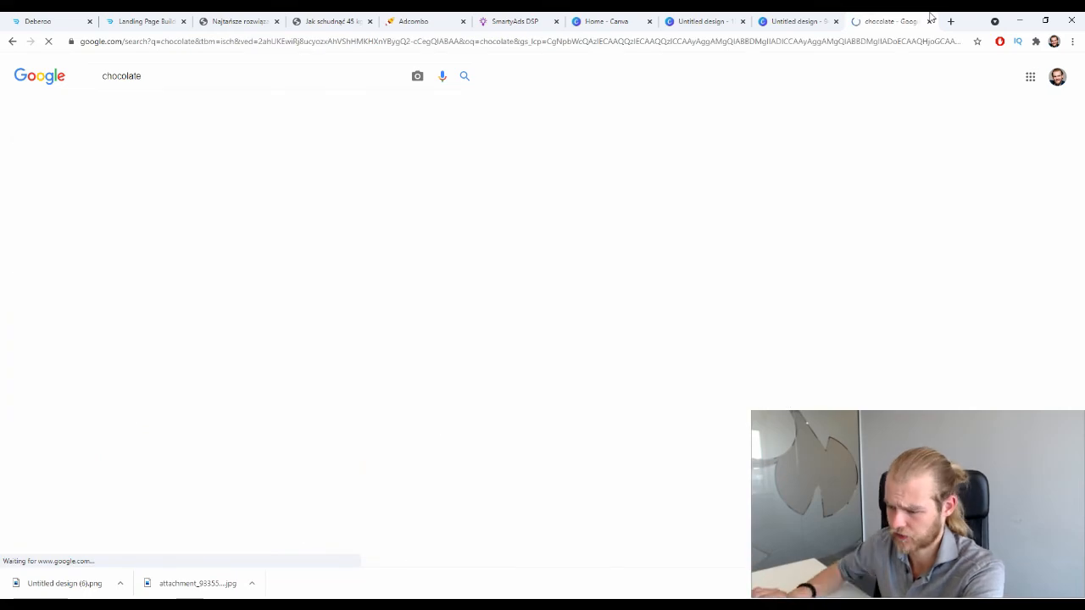
Examine the chocolate image results for a suitable ad picture, previewing the sugar-free chocolate photo from Confectionery News
{"action": "scroll", "coordinate": [525, 227], "scroll_direction": "down", "scroll_amount": 4}
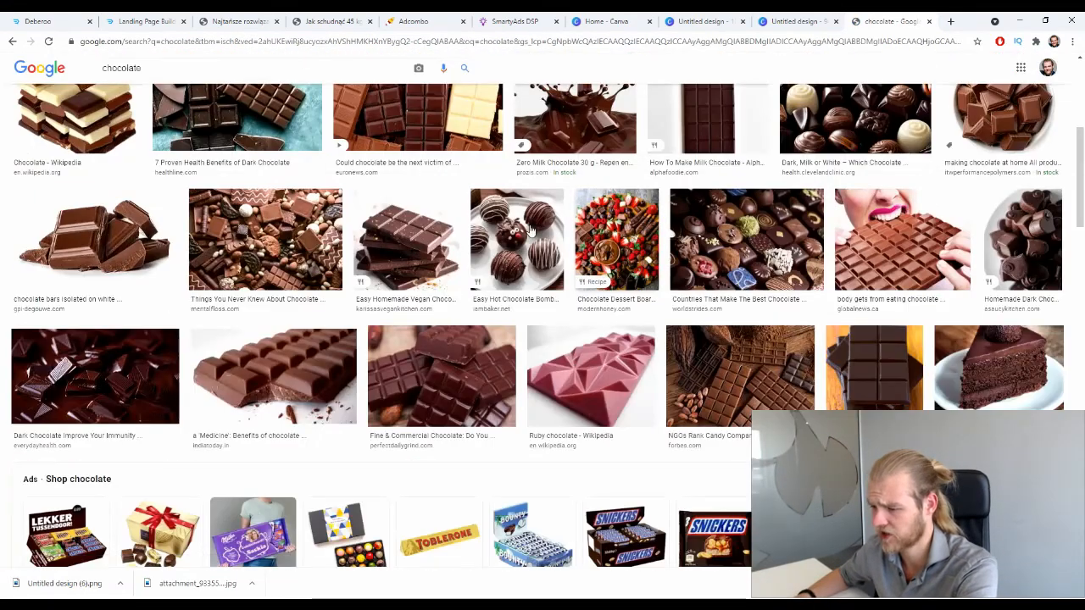
{"action": "scroll", "coordinate": [526, 227], "scroll_direction": "down", "scroll_amount": 8}
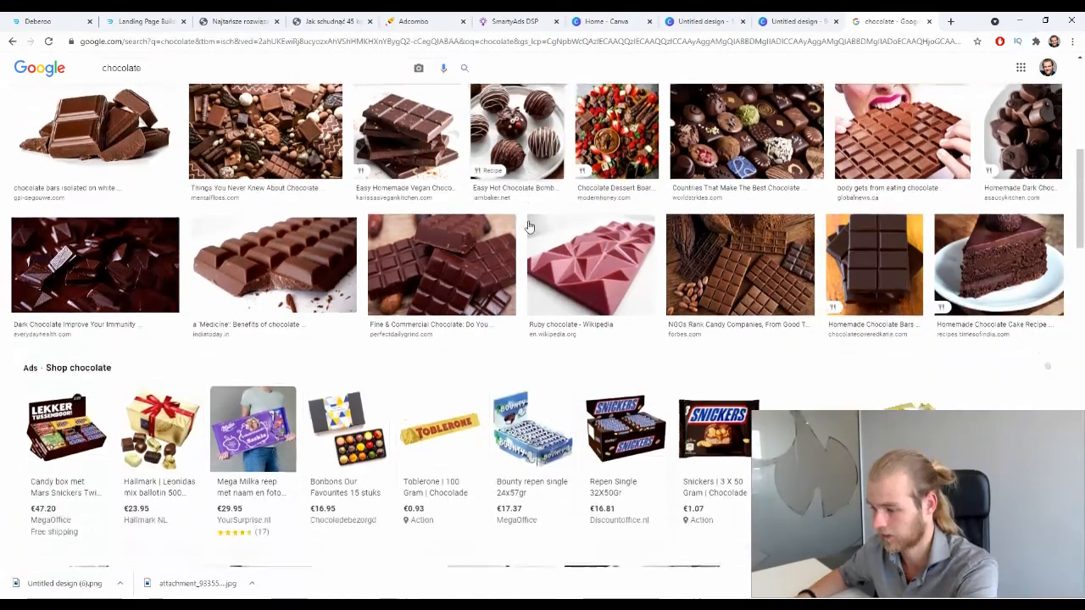
{"action": "scroll", "coordinate": [531, 227], "scroll_direction": "down", "scroll_amount": 2}
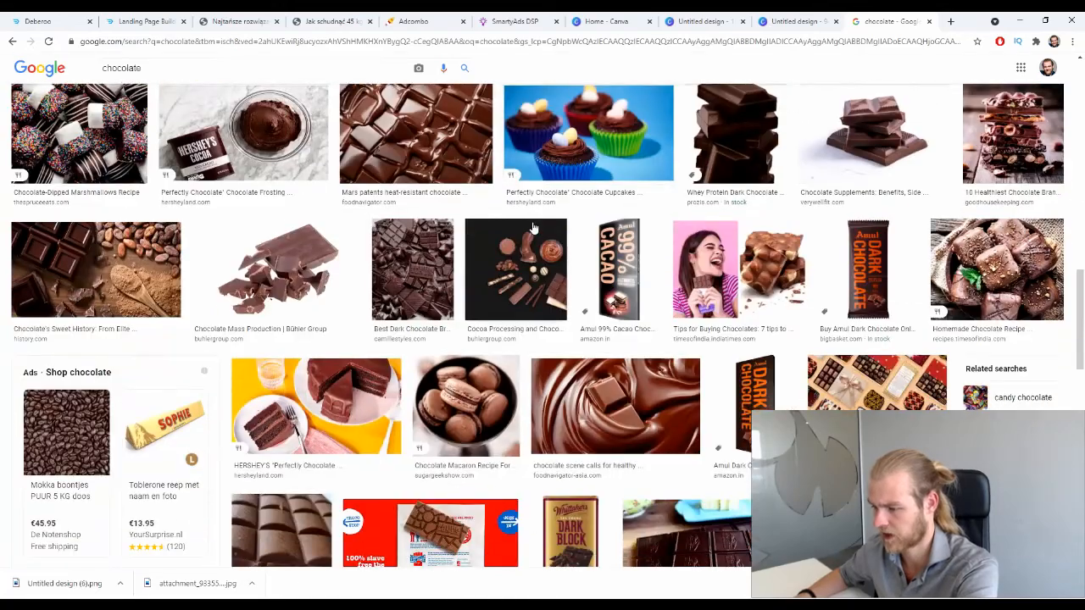
{"action": "scroll", "coordinate": [534, 229], "scroll_direction": "down", "scroll_amount": 5}
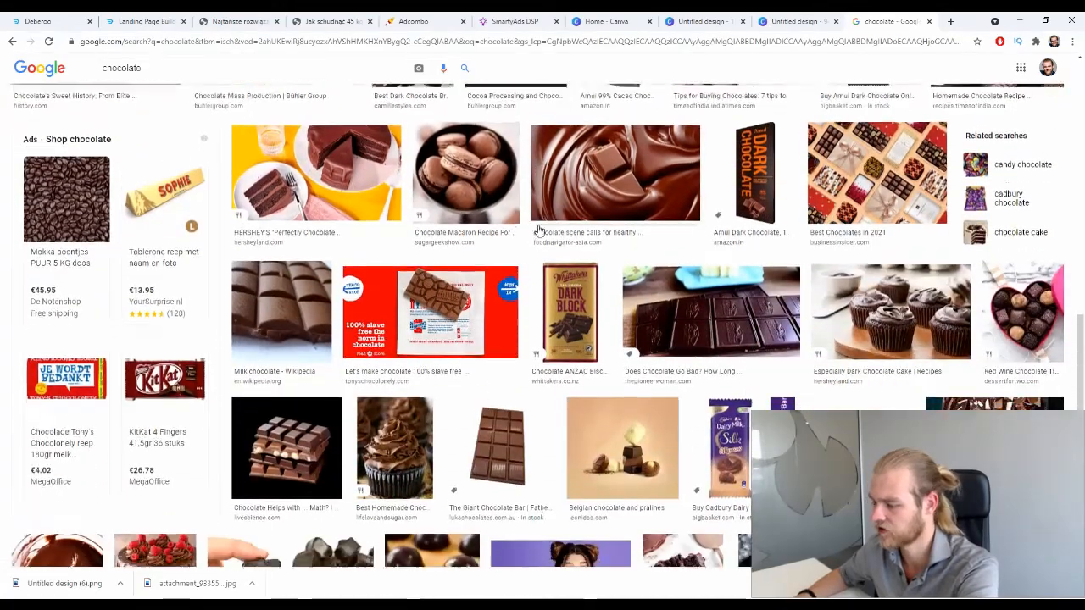
{"action": "scroll", "coordinate": [539, 230], "scroll_direction": "down", "scroll_amount": 3}
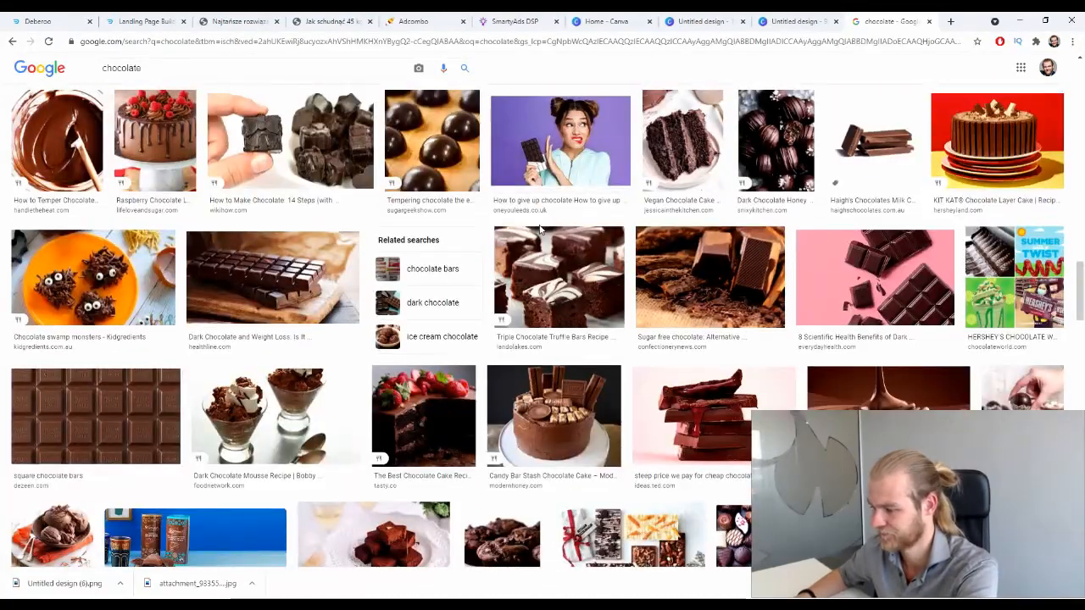
{"action": "scroll", "coordinate": [593, 225], "scroll_direction": "down", "scroll_amount": 1}
{"action": "left_click", "coordinate": [701, 220]}
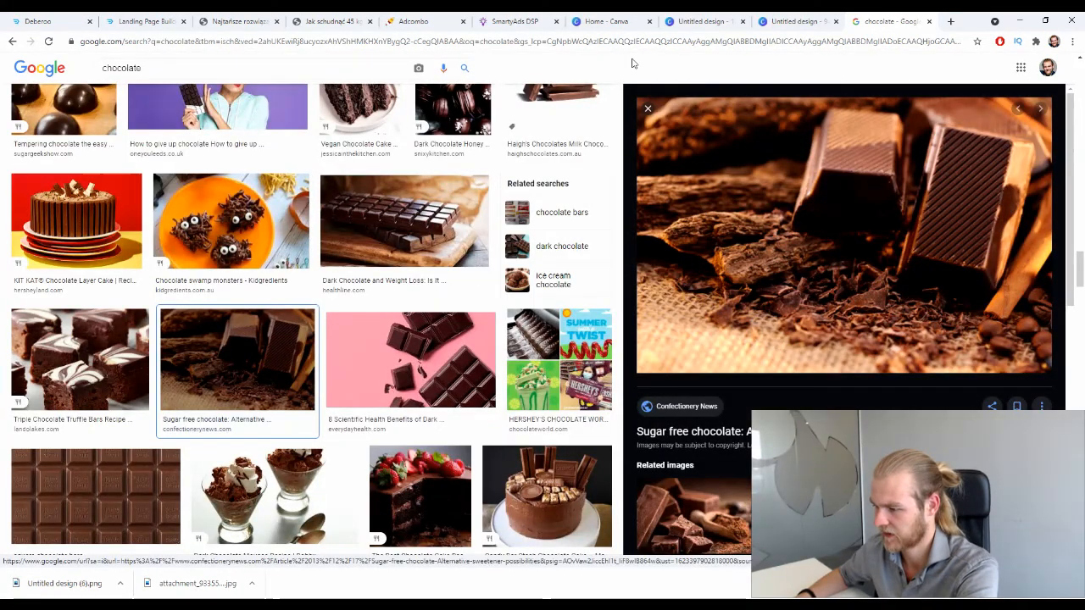
{"action": "left_click", "coordinate": [647, 108]}
Find the MarketWatch photo of chocolates with a red heart among the related images and save it to the computer
{"action": "scroll", "coordinate": [496, 436], "scroll_direction": "down", "scroll_amount": 3}
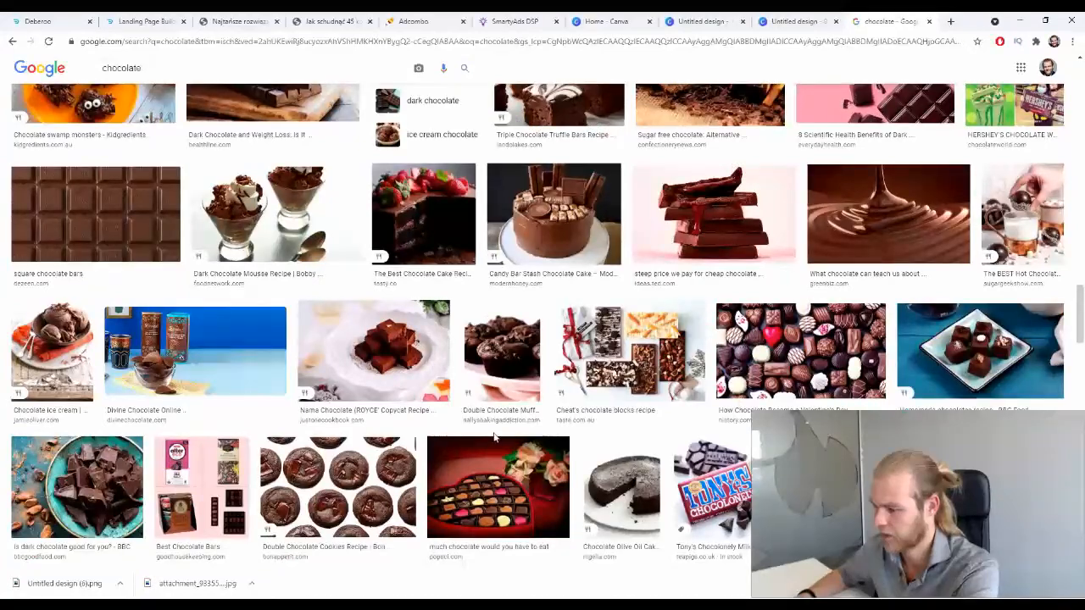
{"action": "scroll", "coordinate": [495, 437], "scroll_direction": "down", "scroll_amount": 3}
{"action": "left_click", "coordinate": [754, 114]}
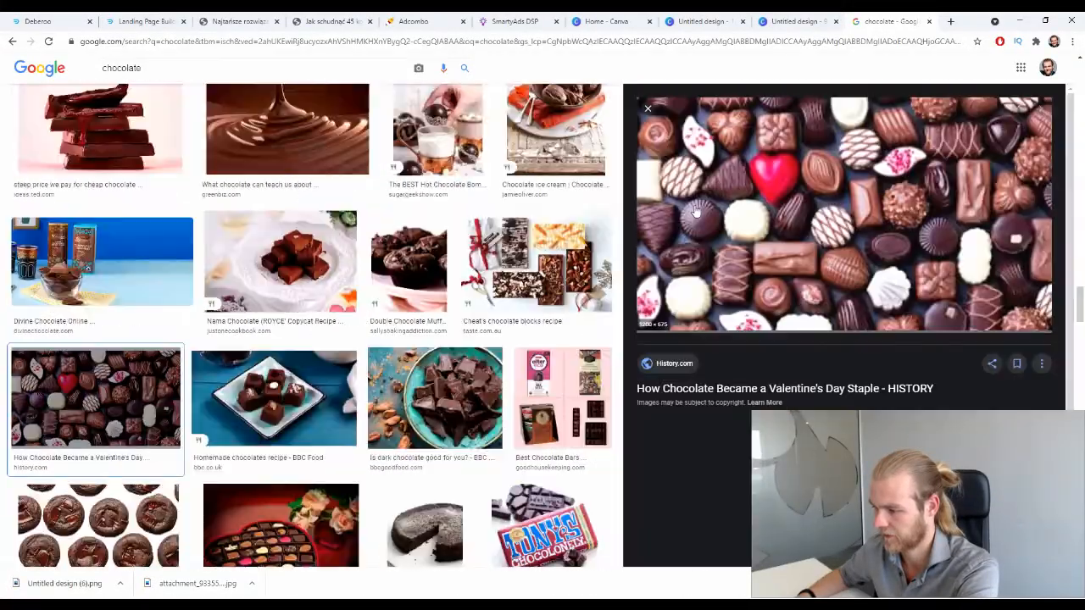
{"action": "scroll", "coordinate": [760, 190], "scroll_direction": "down", "scroll_amount": 5}
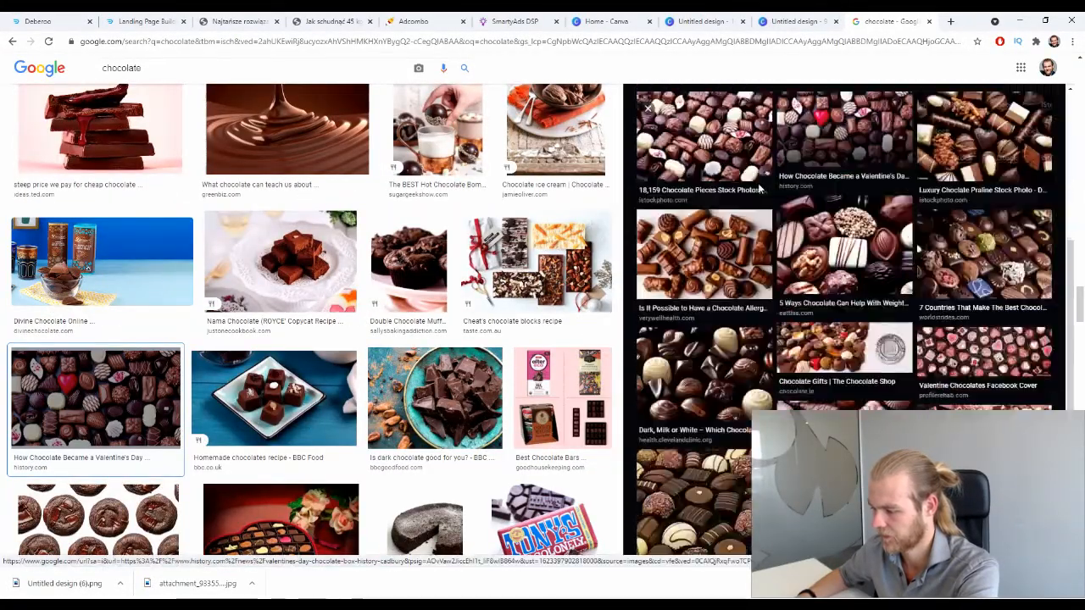
{"action": "scroll", "coordinate": [760, 190], "scroll_direction": "down", "scroll_amount": 3}
{"action": "left_click", "coordinate": [860, 364]}
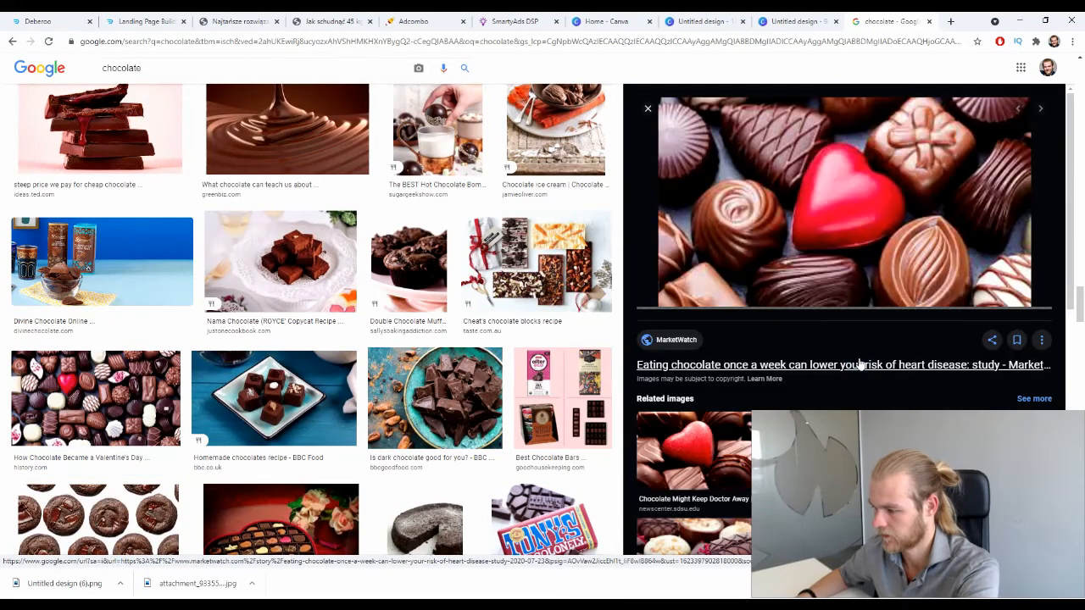
{"action": "right_click", "coordinate": [880, 260]}
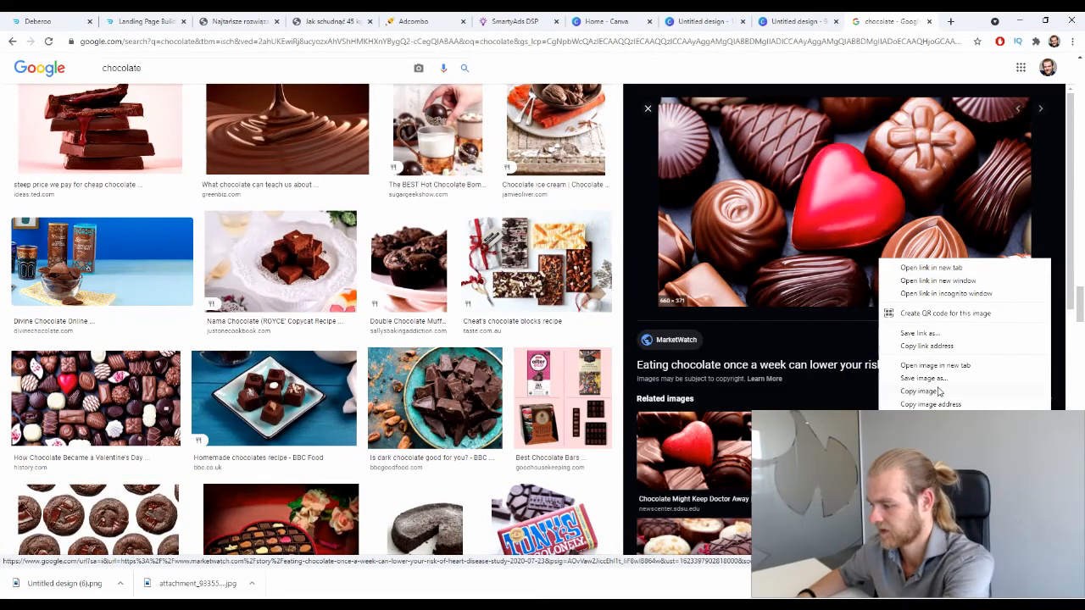
{"action": "left_click", "coordinate": [924, 378]}
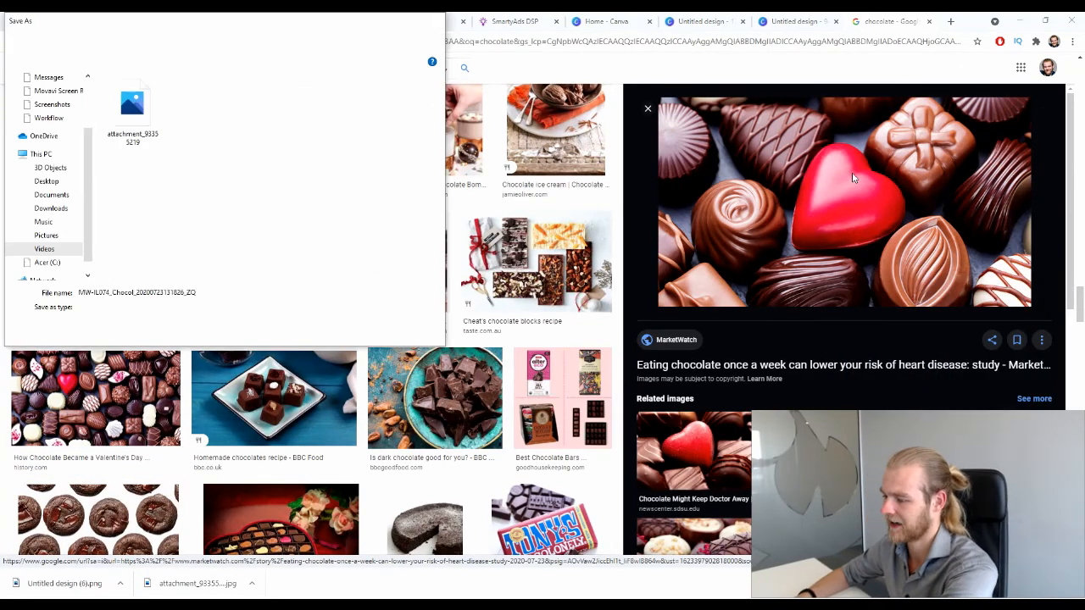
{"action": "key", "text": "Return"}
Switch to the 1200 × 900 px Canva design, upload the saved red-heart chocolate photo and fill the page with it
{"action": "left_click", "coordinate": [793, 21]}
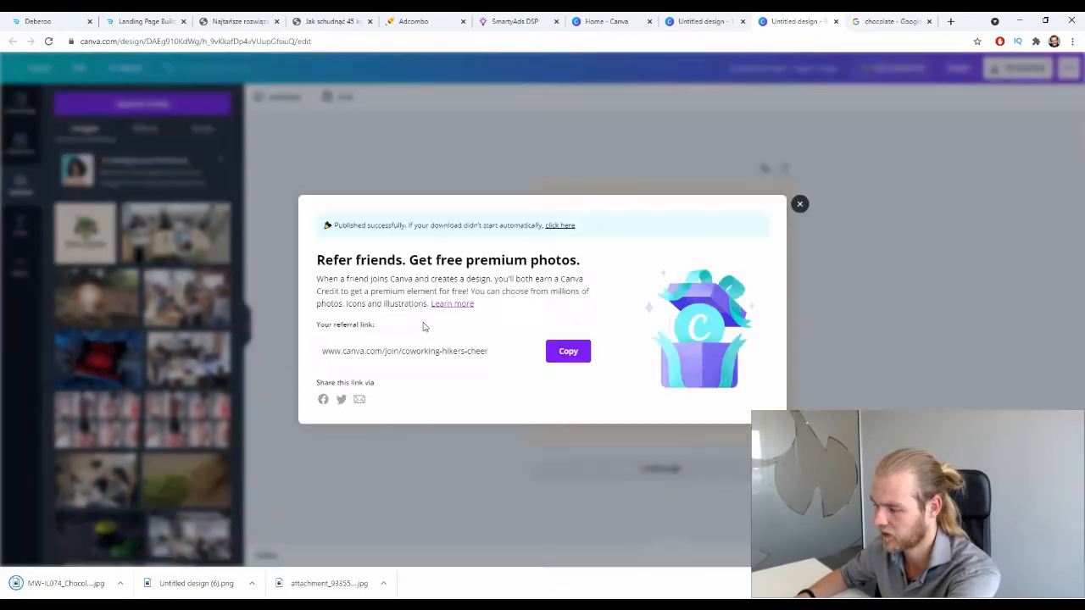
{"action": "left_click", "coordinate": [704, 21]}
{"action": "left_click", "coordinate": [796, 21]}
{"action": "left_click", "coordinate": [885, 21]}
{"action": "left_click", "coordinate": [818, 20]}
{"action": "left_click", "coordinate": [705, 21]}
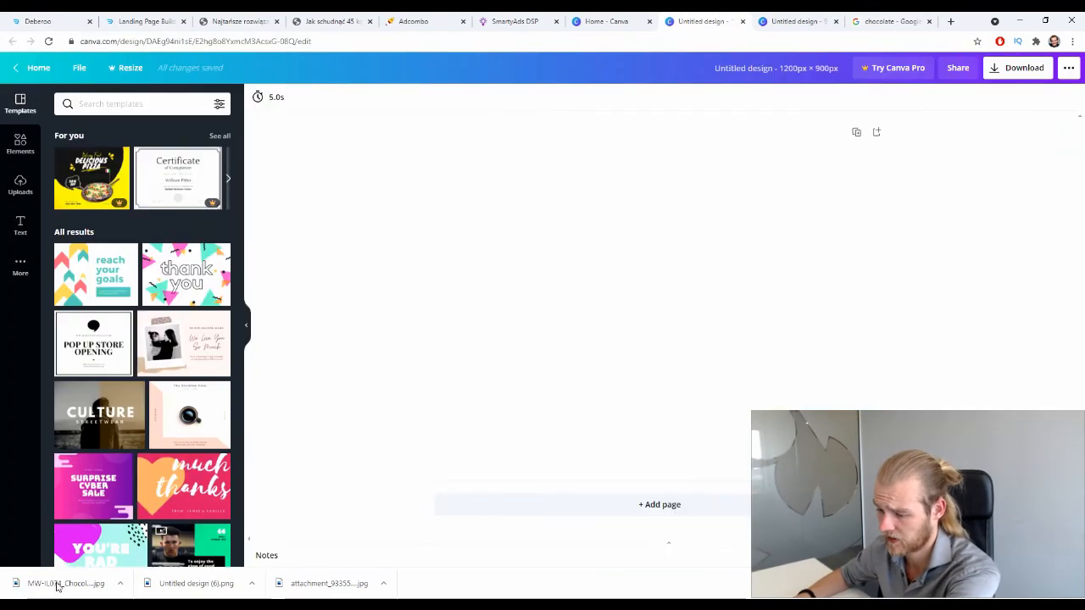
{"action": "left_click_drag", "start_coordinate": [57, 586], "coordinate": [156, 262]}
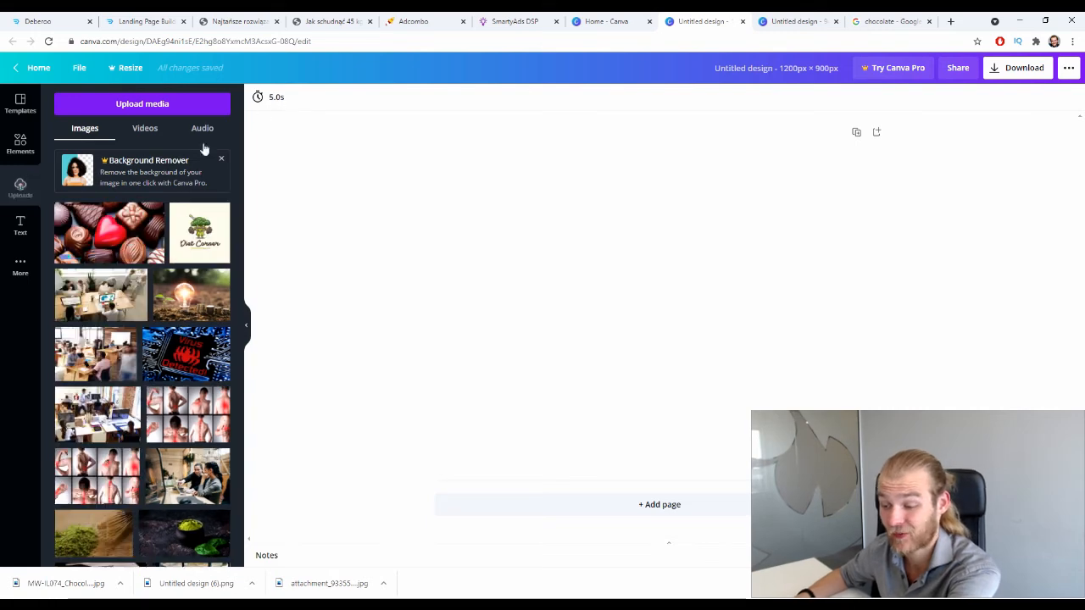
{"action": "left_click_drag", "start_coordinate": [123, 229], "coordinate": [448, 185]}
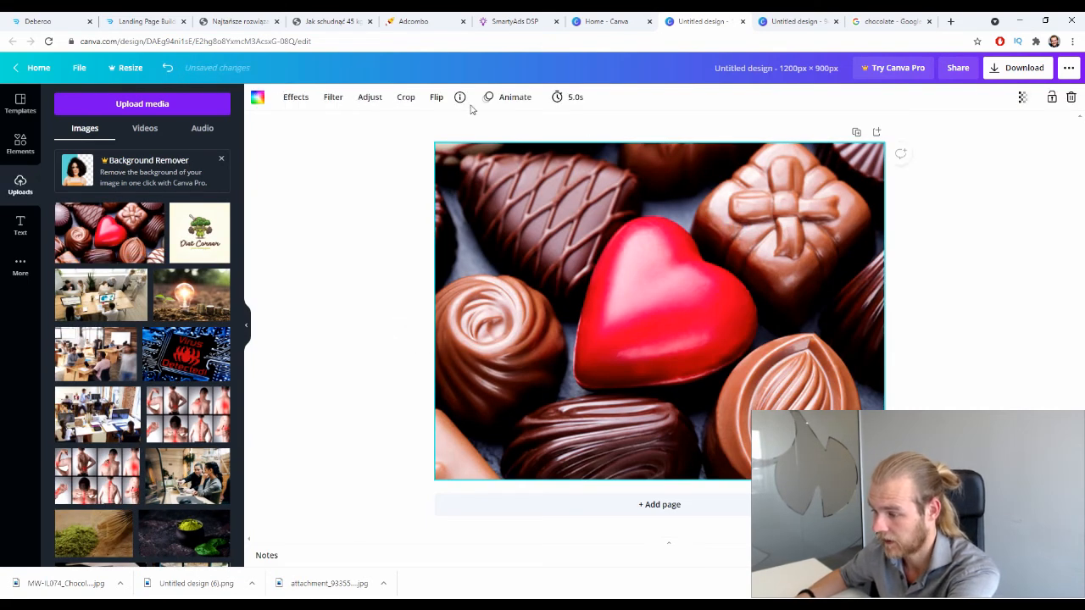
Adjust the chocolate photo to brightness 3, contrast 61, saturation 23 and blur -18, and download the design
{"action": "left_click", "coordinate": [373, 98]}
{"action": "left_click", "coordinate": [157, 124]}
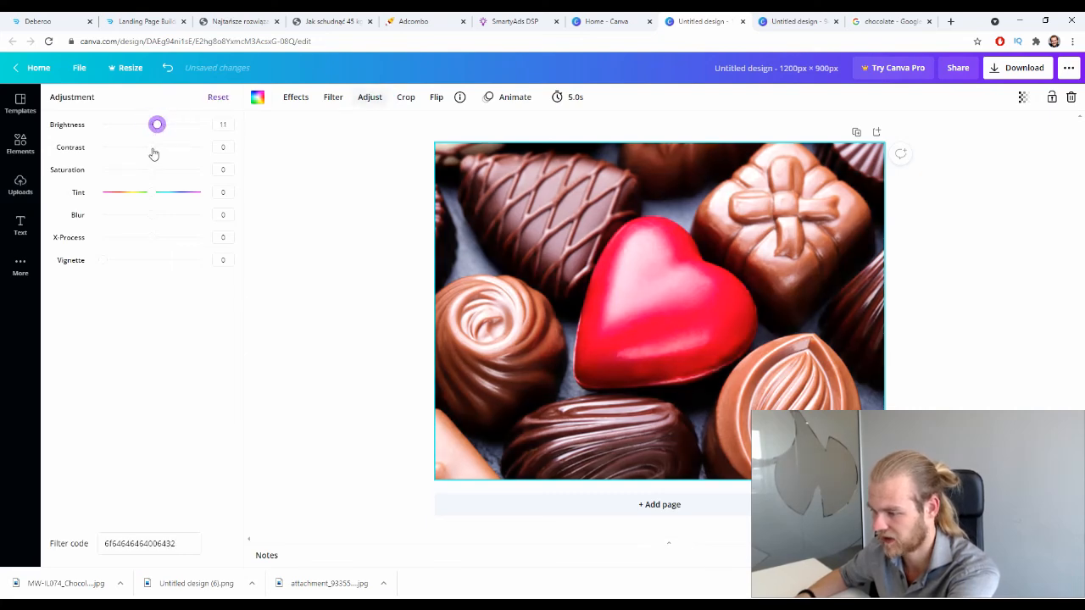
{"action": "left_click_drag", "start_coordinate": [153, 149], "coordinate": [141, 215]}
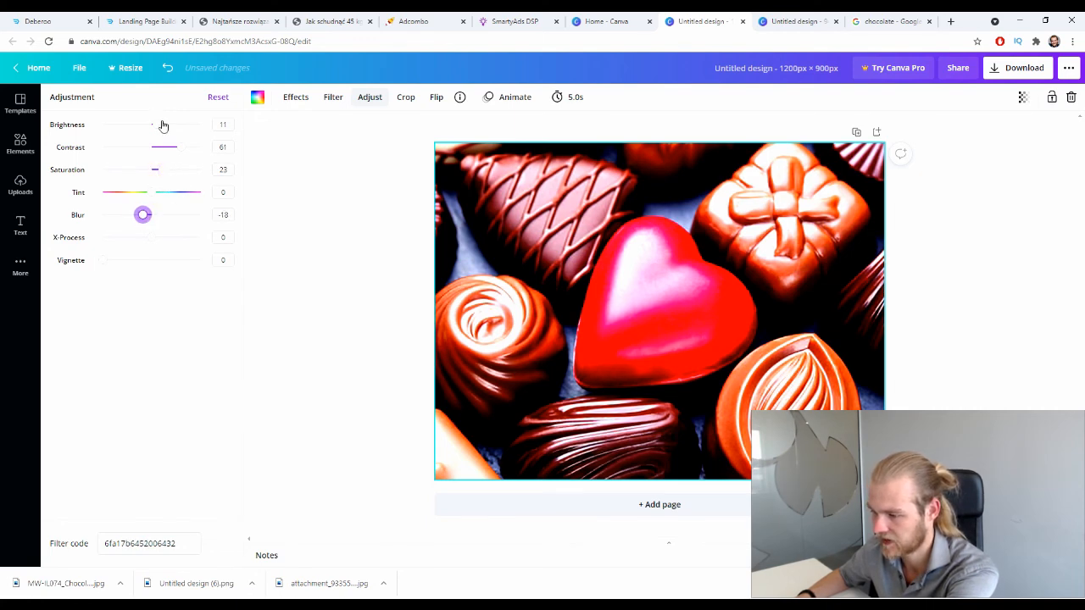
{"action": "left_click_drag", "start_coordinate": [159, 125], "coordinate": [154, 126]}
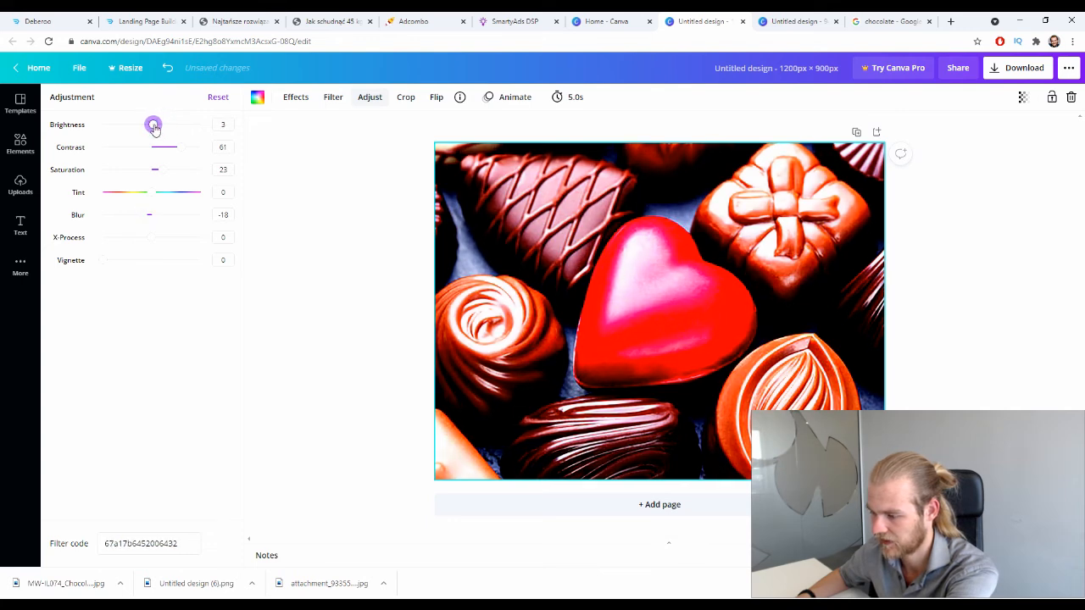
{"action": "left_click", "coordinate": [401, 343]}
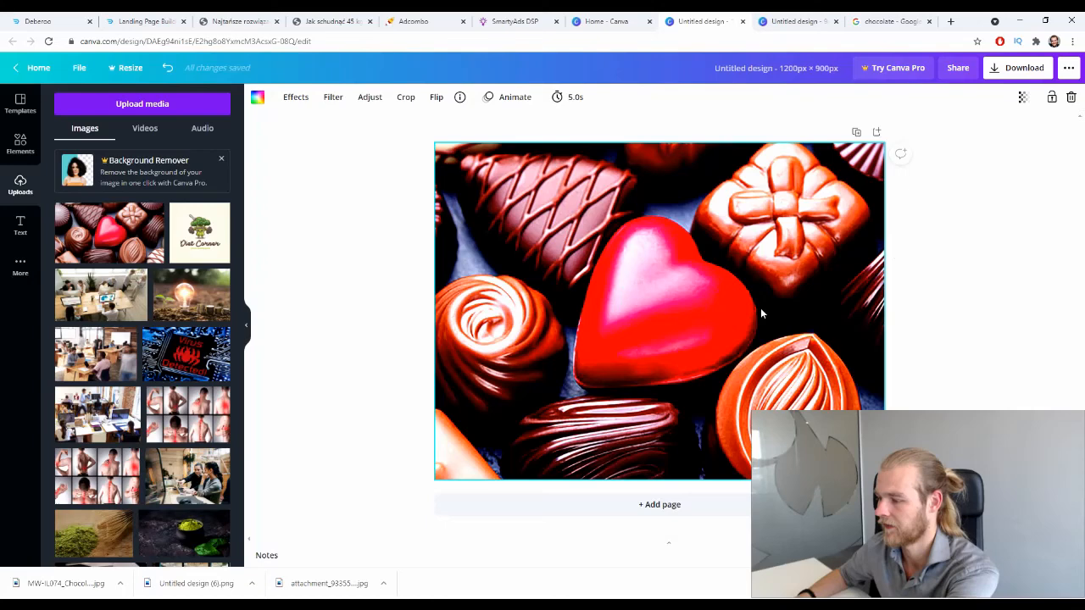
{"action": "left_click", "coordinate": [1025, 71]}
{"action": "left_click", "coordinate": [978, 263]}
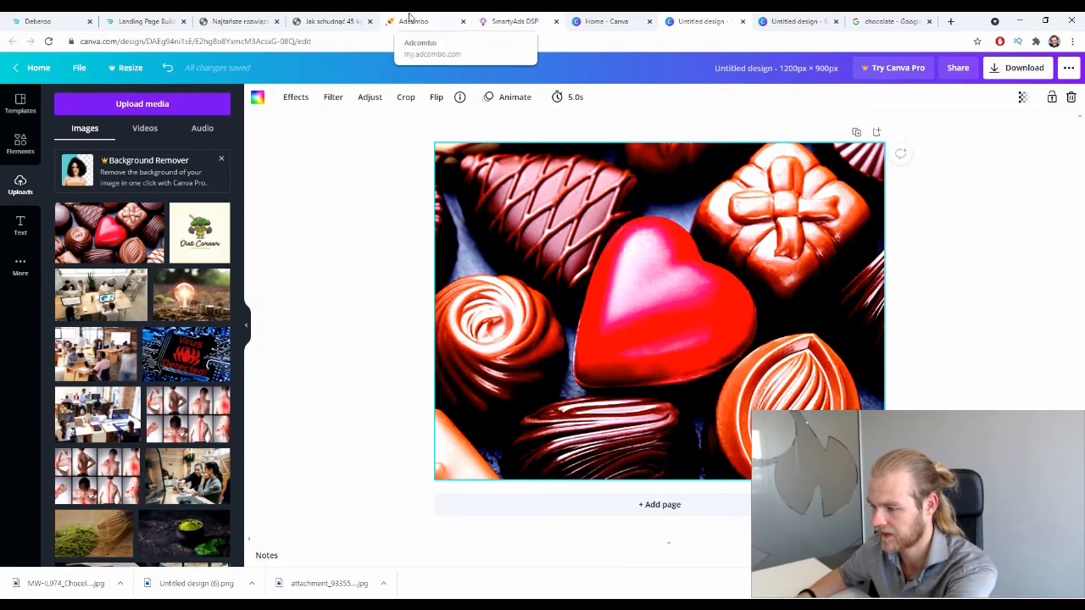
Switch to the SmartyAds DSP campaign creatives page and upload Untitled design (7) as the ad image
{"action": "left_click_drag", "start_coordinate": [507, 19], "coordinate": [489, 167]}
{"action": "left_click_drag", "start_coordinate": [196, 176], "coordinate": [531, 27]}
{"action": "scroll", "coordinate": [198, 303], "scroll_direction": "down", "scroll_amount": 3}
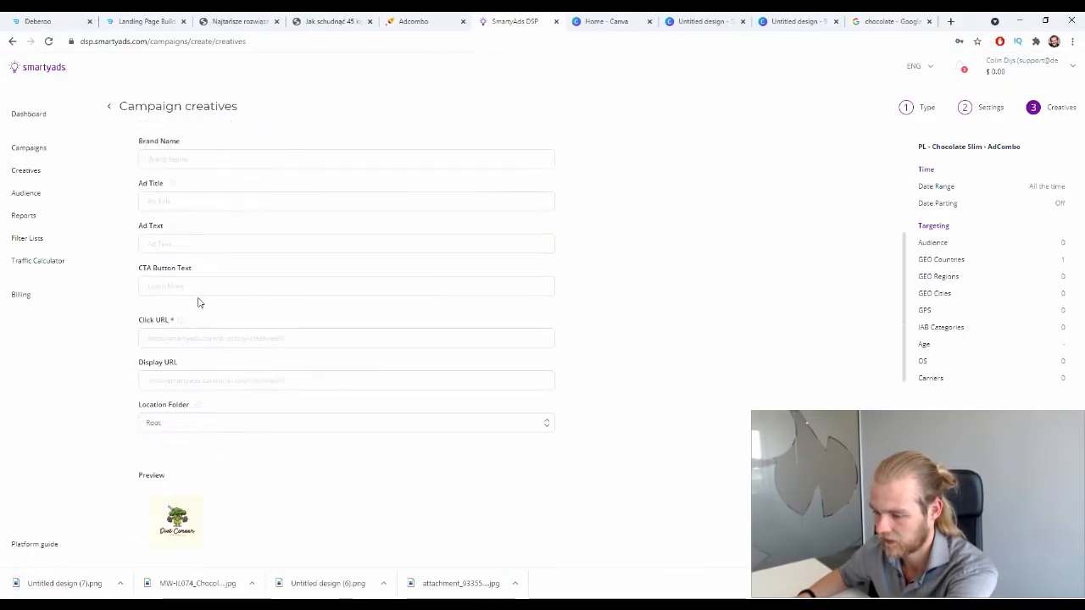
{"action": "scroll", "coordinate": [198, 302], "scroll_direction": "up", "scroll_amount": 3}
{"action": "left_click", "coordinate": [216, 275]}
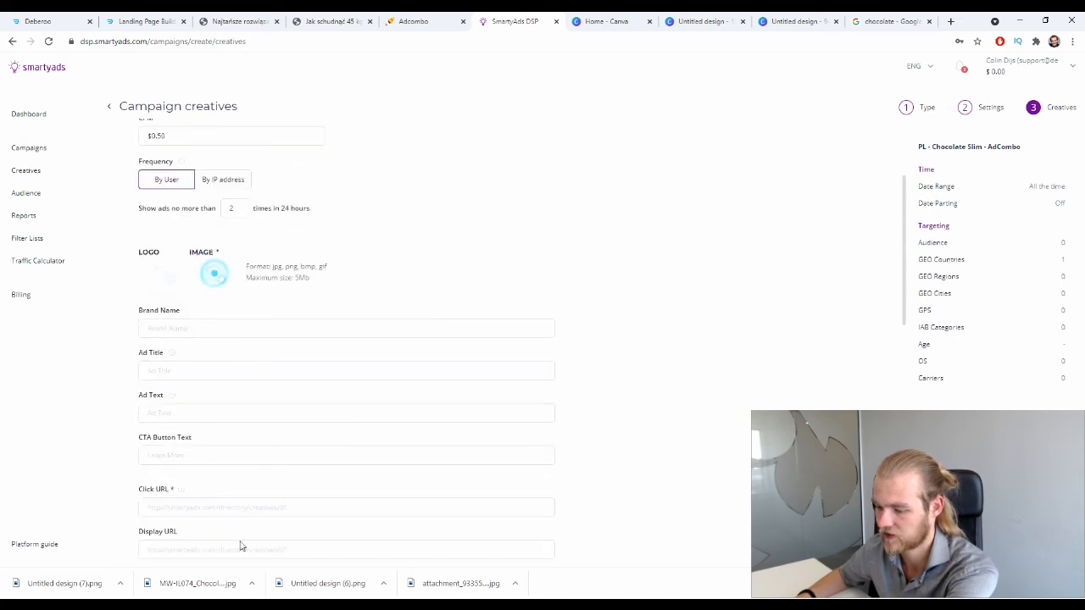
{"action": "left_click", "coordinate": [182, 145]}
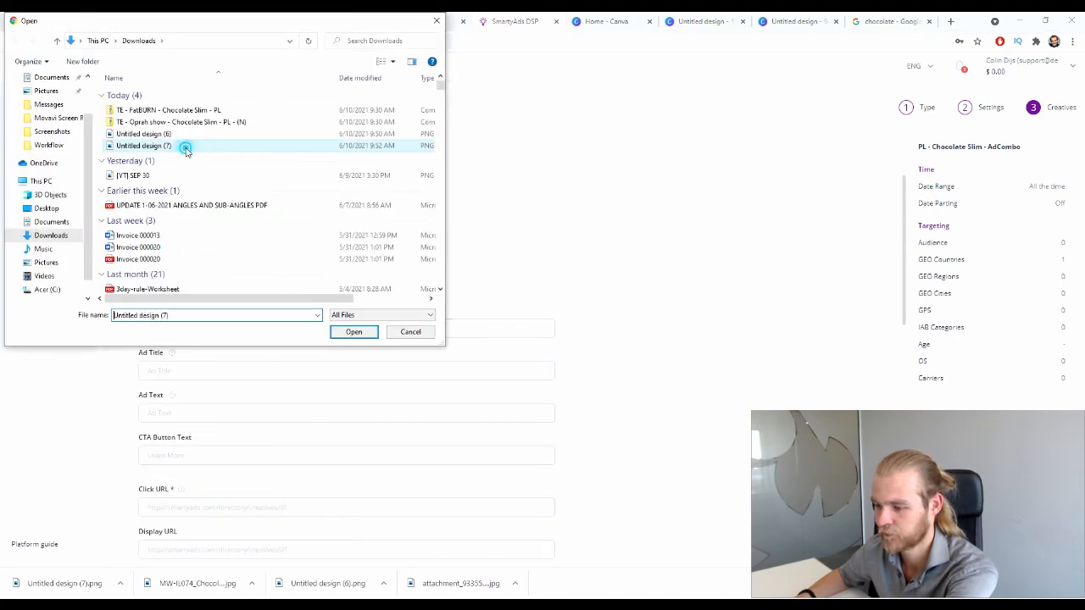
{"action": "left_click", "coordinate": [354, 331]}
Examine how the logo and chocolate image look in the creative's preview
{"action": "scroll", "coordinate": [636, 335], "scroll_direction": "down", "scroll_amount": 3}
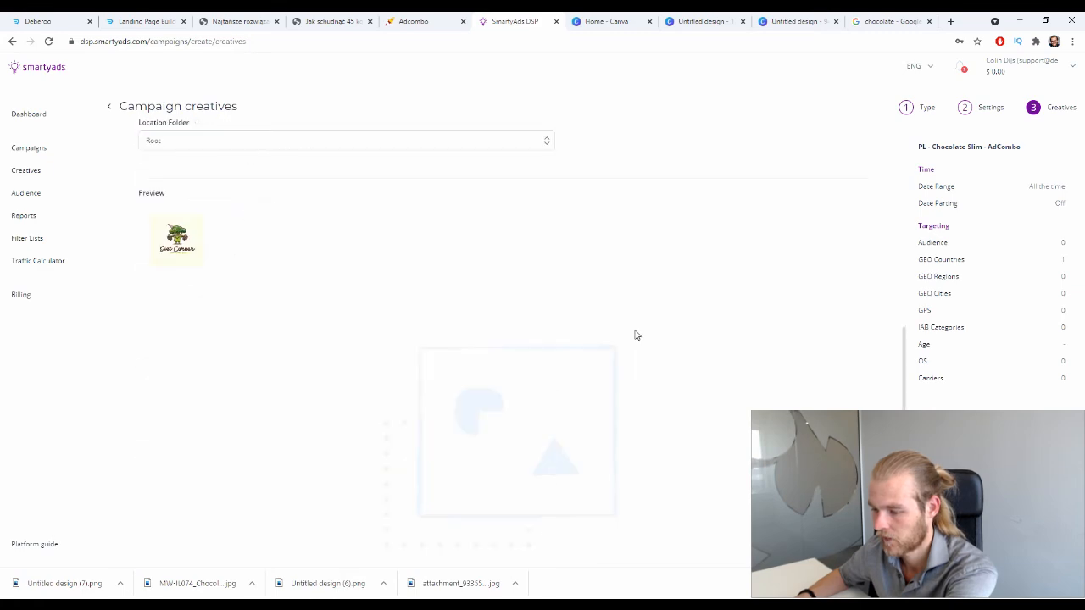
{"action": "scroll", "coordinate": [627, 334], "scroll_direction": "down", "scroll_amount": 5}
{"action": "scroll", "coordinate": [627, 334], "scroll_direction": "up", "scroll_amount": 4}
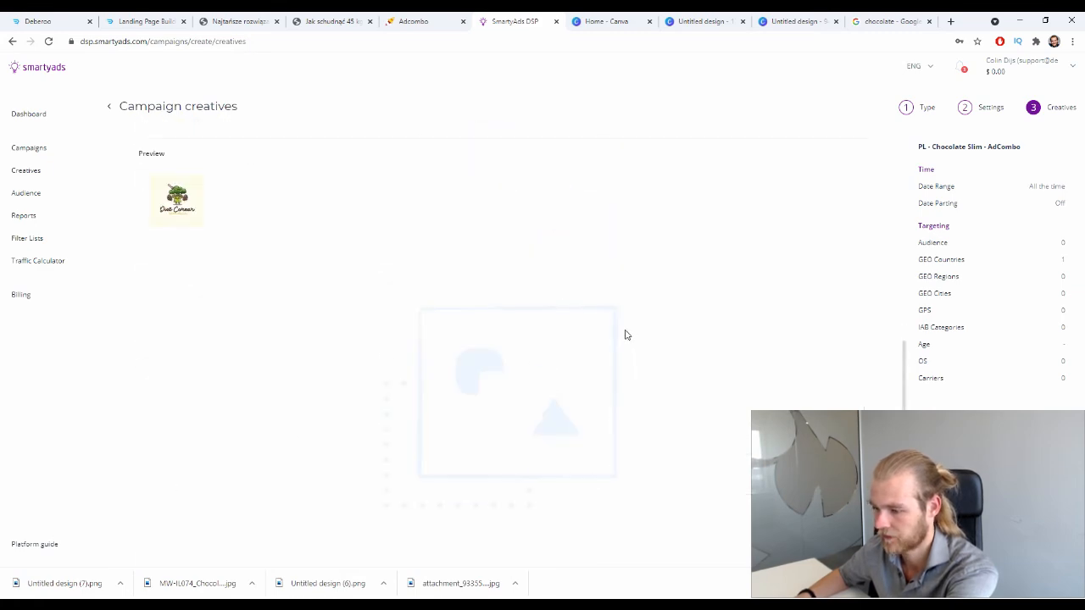
{"action": "scroll", "coordinate": [625, 335], "scroll_direction": "up", "scroll_amount": 5}
{"action": "scroll", "coordinate": [613, 335], "scroll_direction": "down", "scroll_amount": 8}
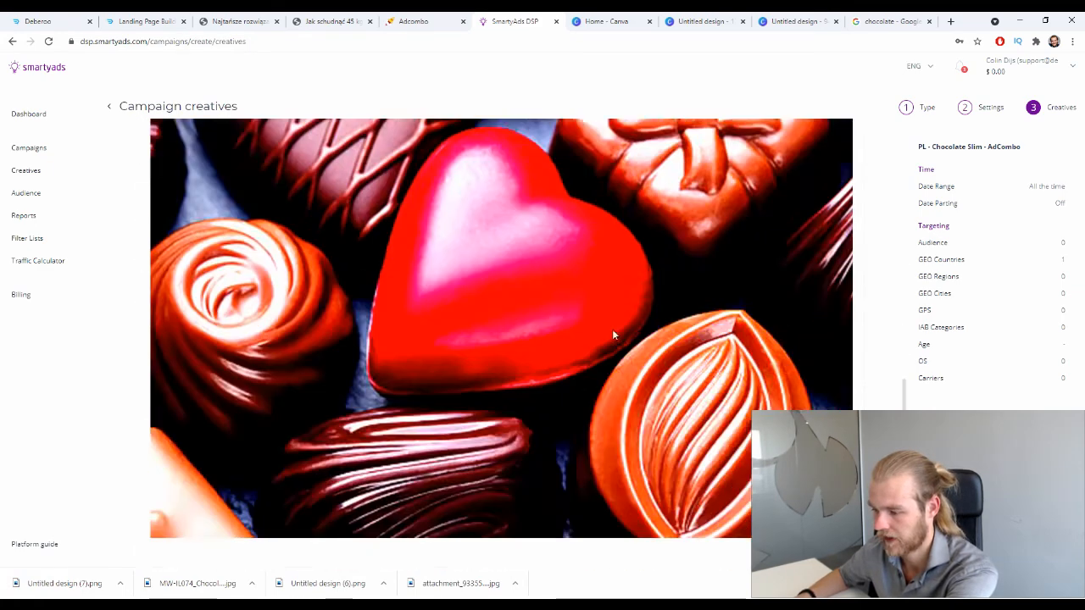
{"action": "scroll", "coordinate": [612, 329], "scroll_direction": "up", "scroll_amount": 2}
{"action": "scroll", "coordinate": [612, 323], "scroll_direction": "down", "scroll_amount": 4}
{"action": "scroll", "coordinate": [601, 326], "scroll_direction": "up", "scroll_amount": 10}
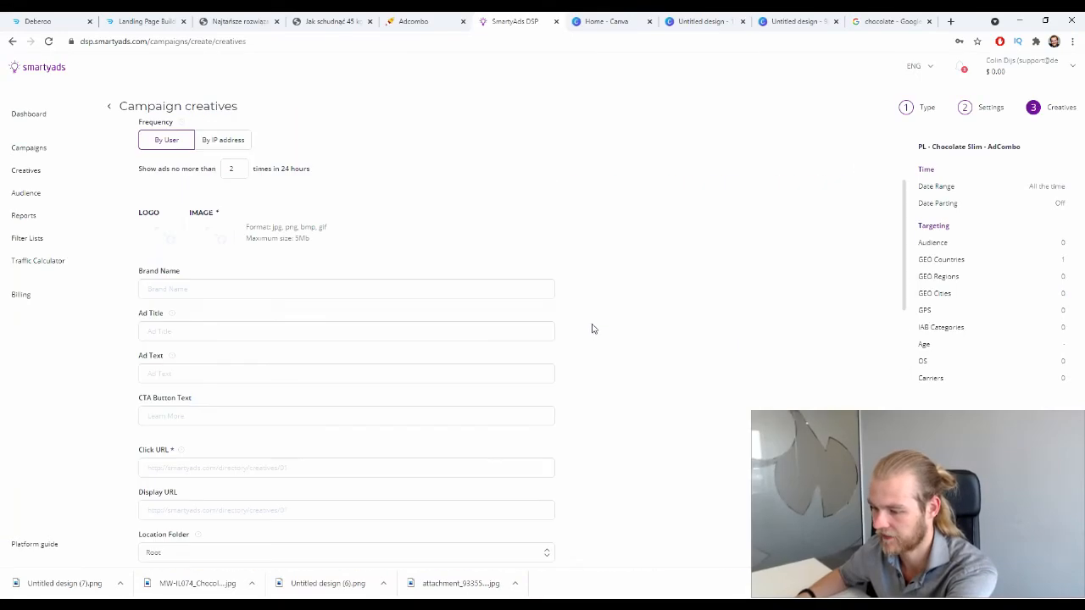
Set the creative's brand name to "Diet Corner", matching the logo
{"action": "left_click", "coordinate": [228, 288]}
{"action": "scroll", "coordinate": [630, 286], "scroll_direction": "down", "scroll_amount": 4}
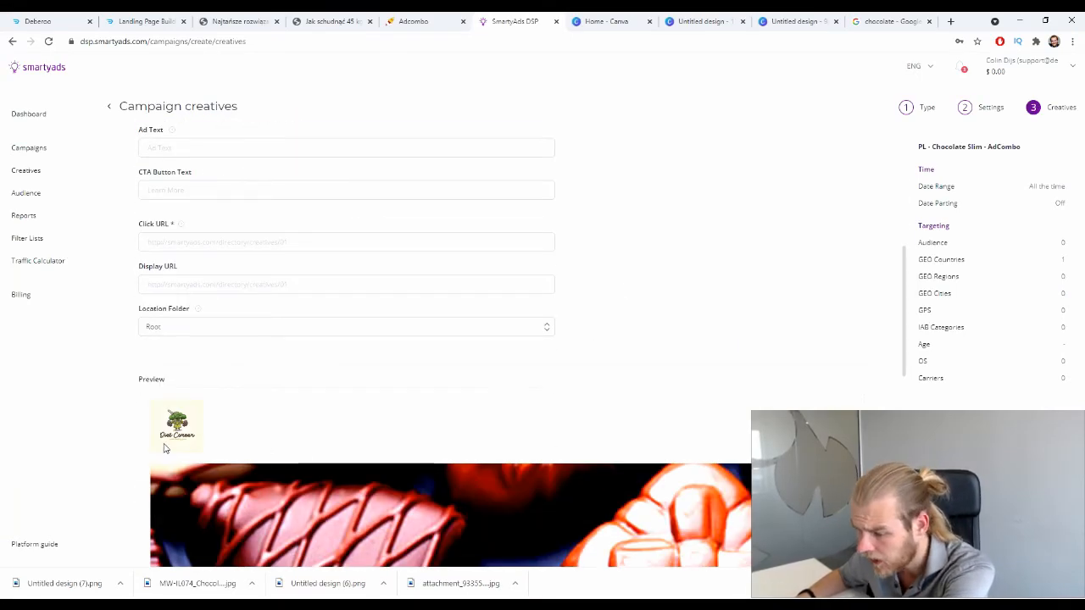
{"action": "type", "text": "Diet Corner"}
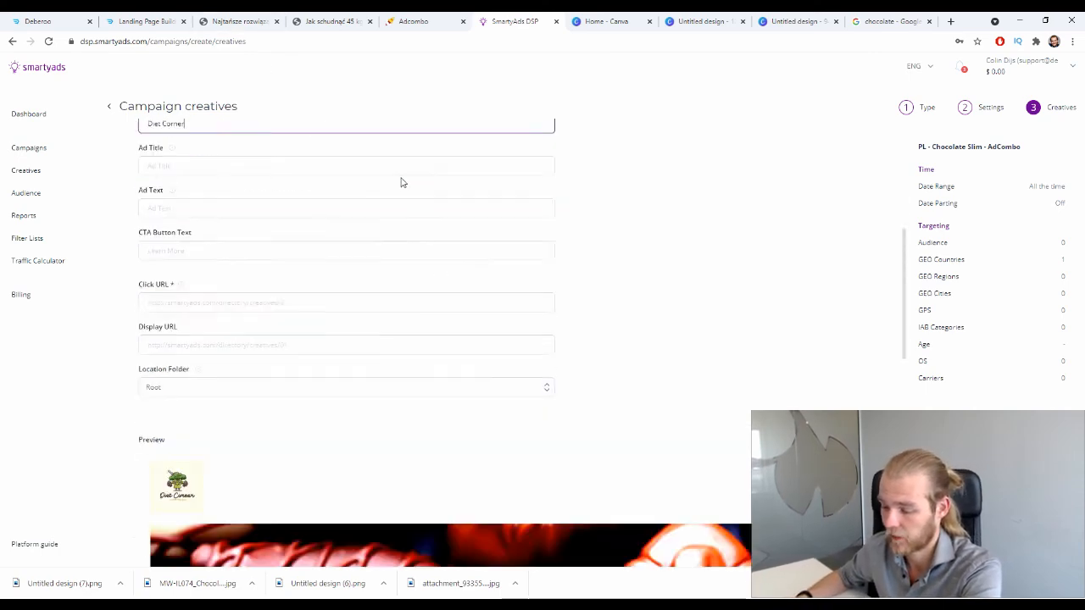
Set the ad title to "[AMAZING DISCOVERY] Chocolate Helps Weight Loss"
{"action": "scroll", "coordinate": [411, 199], "scroll_direction": "down", "scroll_amount": 2}
{"action": "scroll", "coordinate": [424, 220], "scroll_direction": "up", "scroll_amount": 3}
{"action": "scroll", "coordinate": [207, 228], "scroll_direction": "down", "scroll_amount": 2}
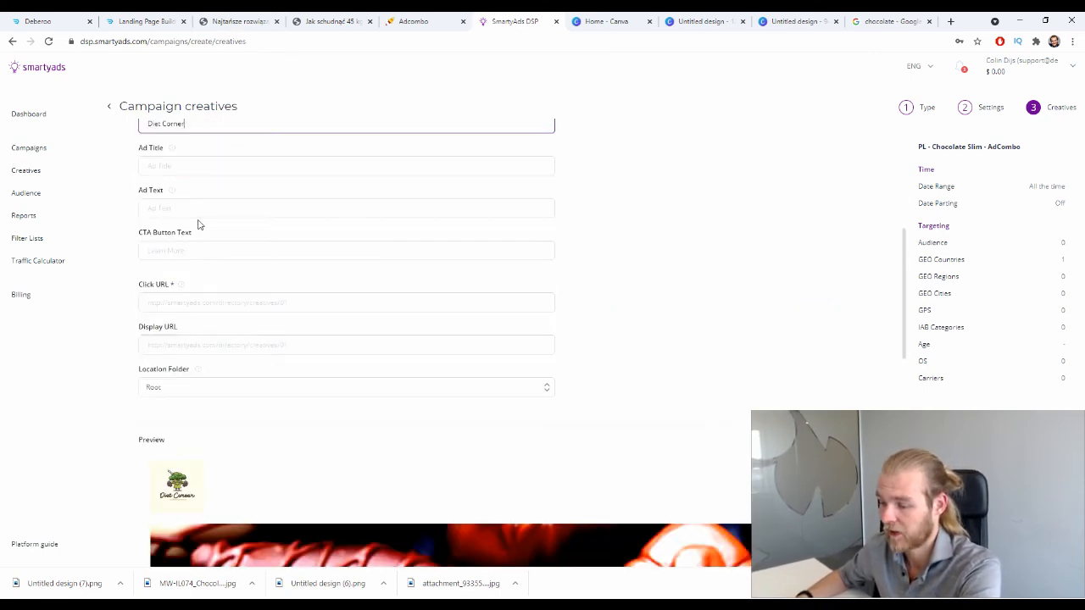
{"action": "left_click", "coordinate": [209, 159]}
{"action": "scroll", "coordinate": [765, 253], "scroll_direction": "down", "scroll_amount": 2}
{"action": "scroll", "coordinate": [763, 252], "scroll_direction": "up", "scroll_amount": 1}
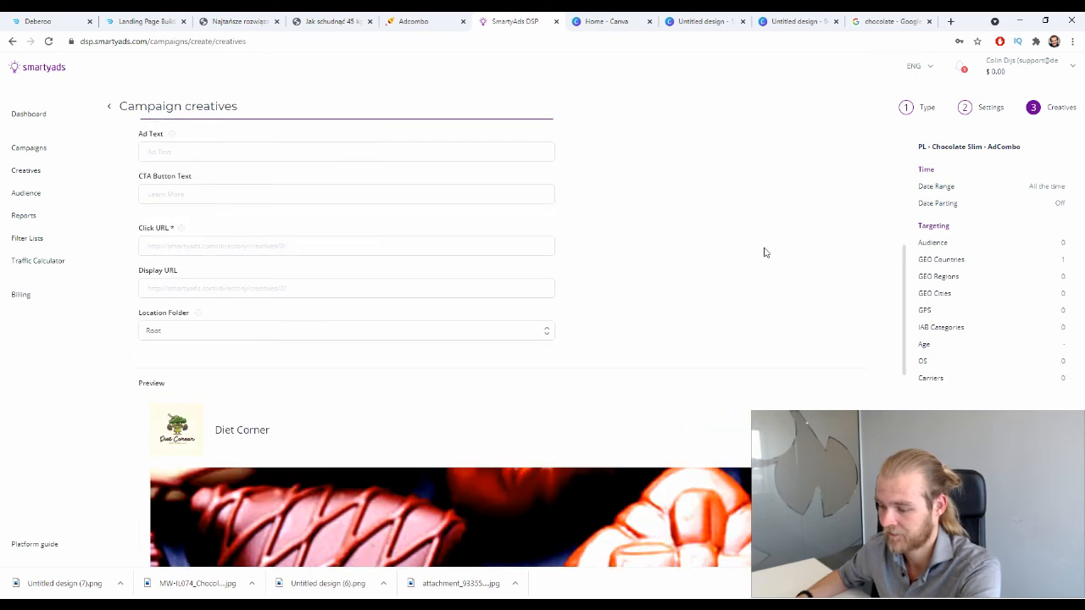
{"action": "type", "text": "AMAZING DISC"}
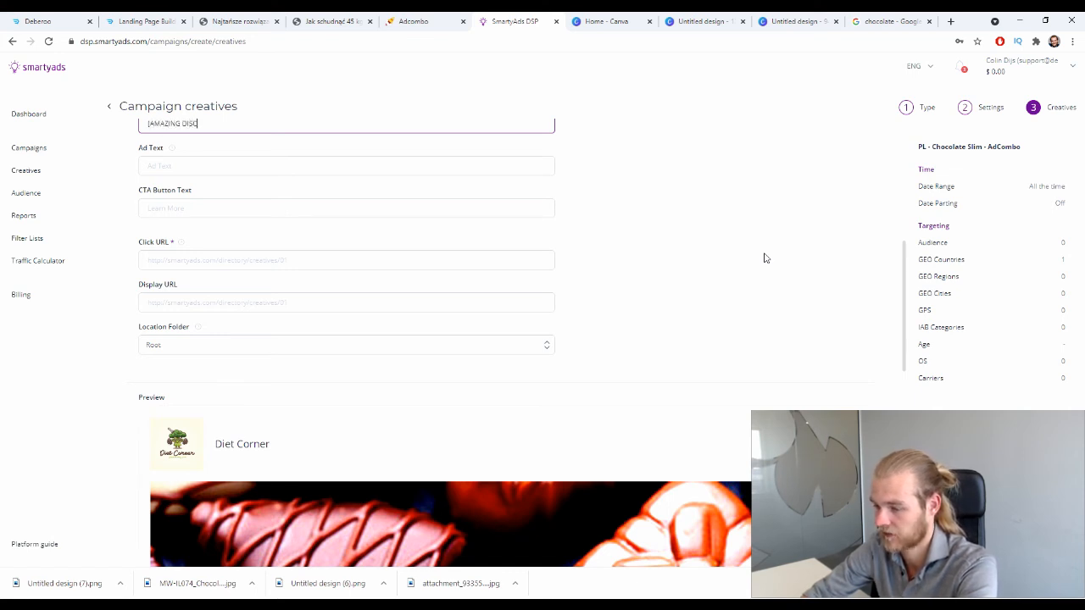
{"action": "type", "text": "Y] Chocalate"}
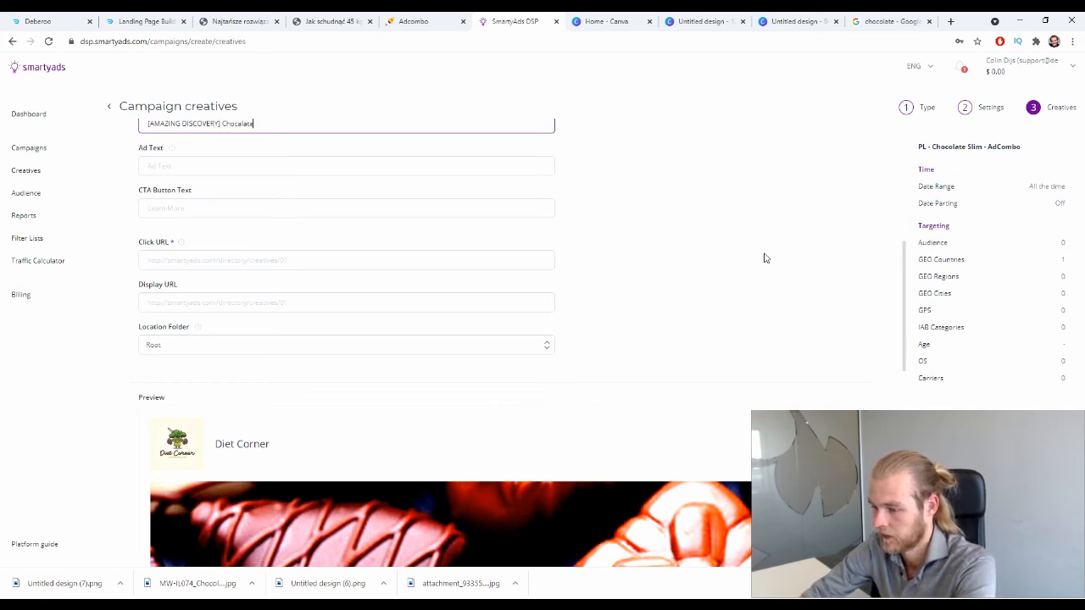
{"action": "key", "text": "BackSpace"}
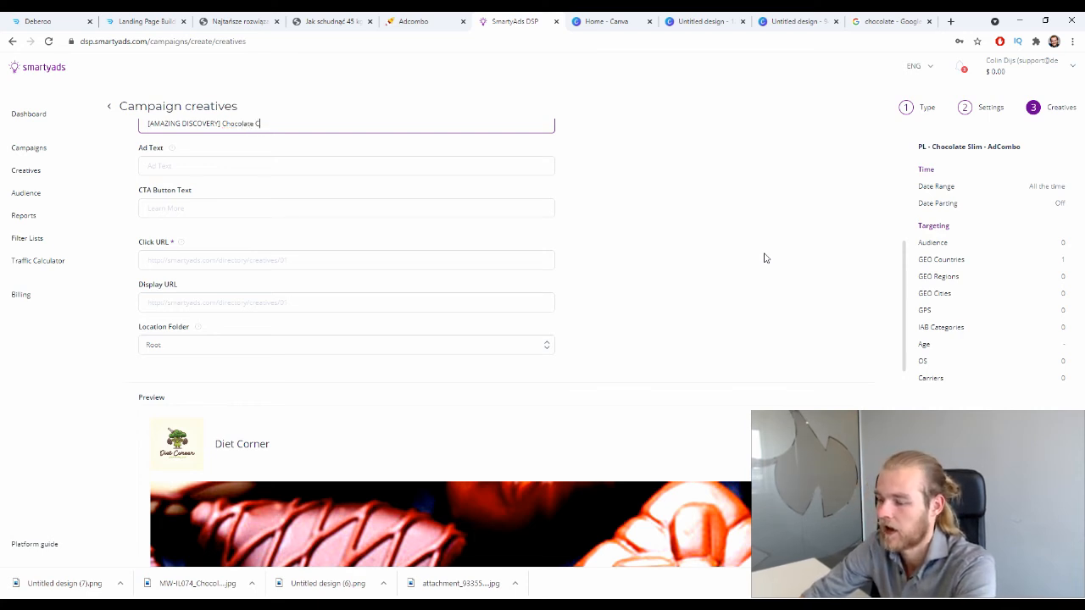
{"action": "type", "text": "e Can Actually Help We"}
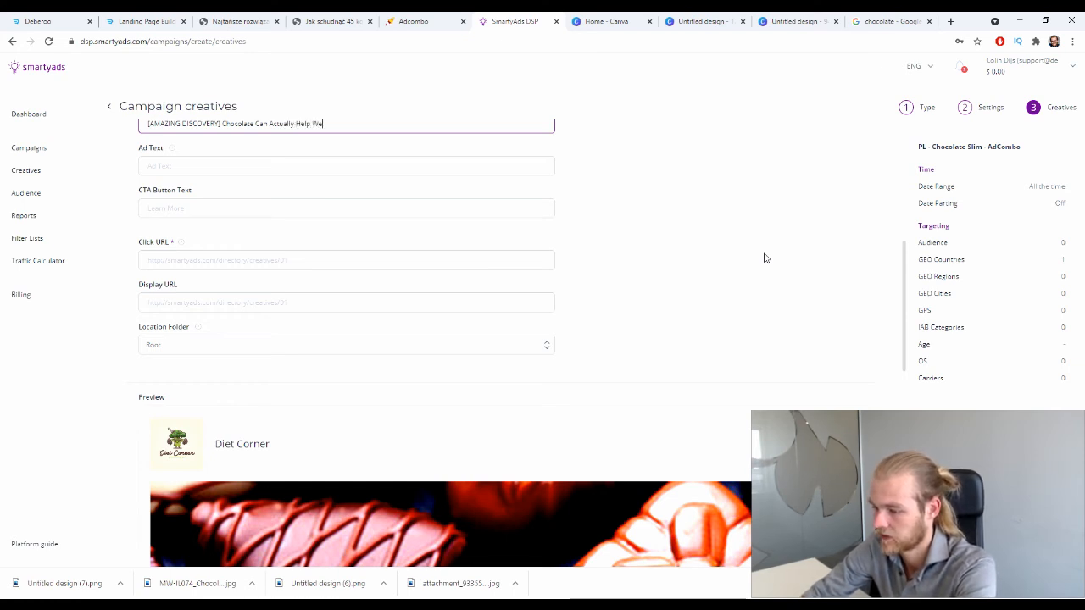
{"action": "scroll", "coordinate": [623, 249], "scroll_direction": "up", "scroll_amount": 2}
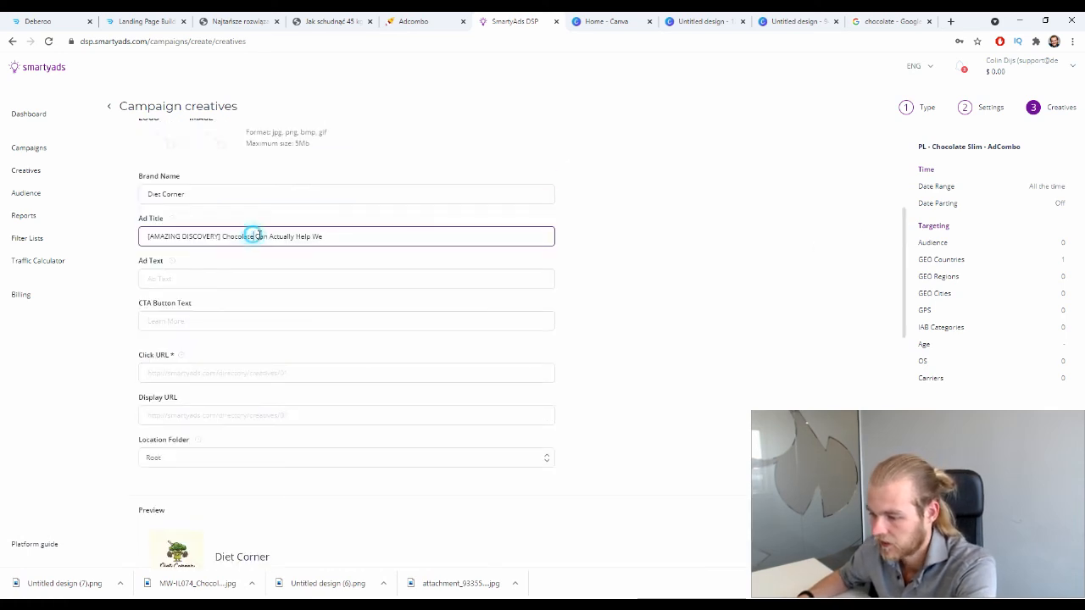
{"action": "left_click_drag", "start_coordinate": [254, 237], "coordinate": [291, 236]}
{"action": "key", "text": "BackSpace"}
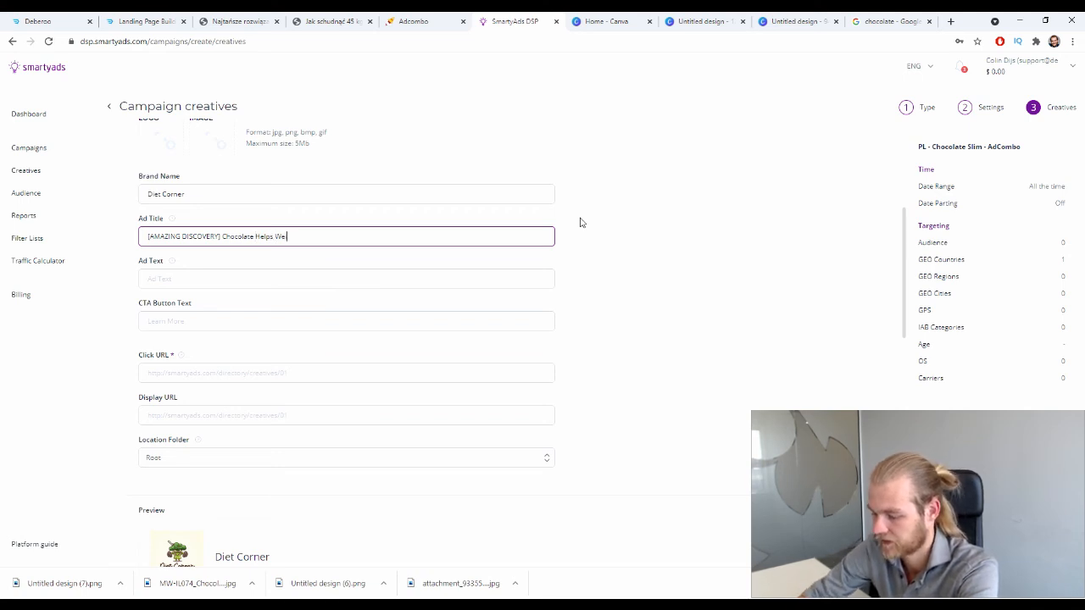
{"action": "type", "text": "ss"}
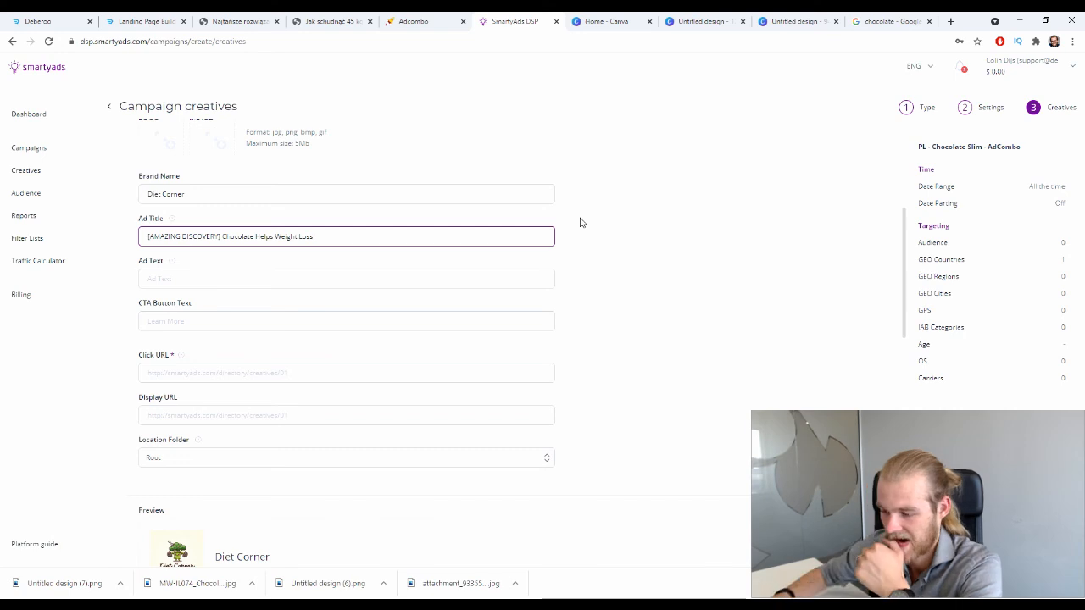
Enter the ad text "Doctors were amazed after research showed that chocolate can help with weight loss."
{"action": "left_click", "coordinate": [317, 279]}
{"action": "scroll", "coordinate": [644, 256], "scroll_direction": "down", "scroll_amount": 1}
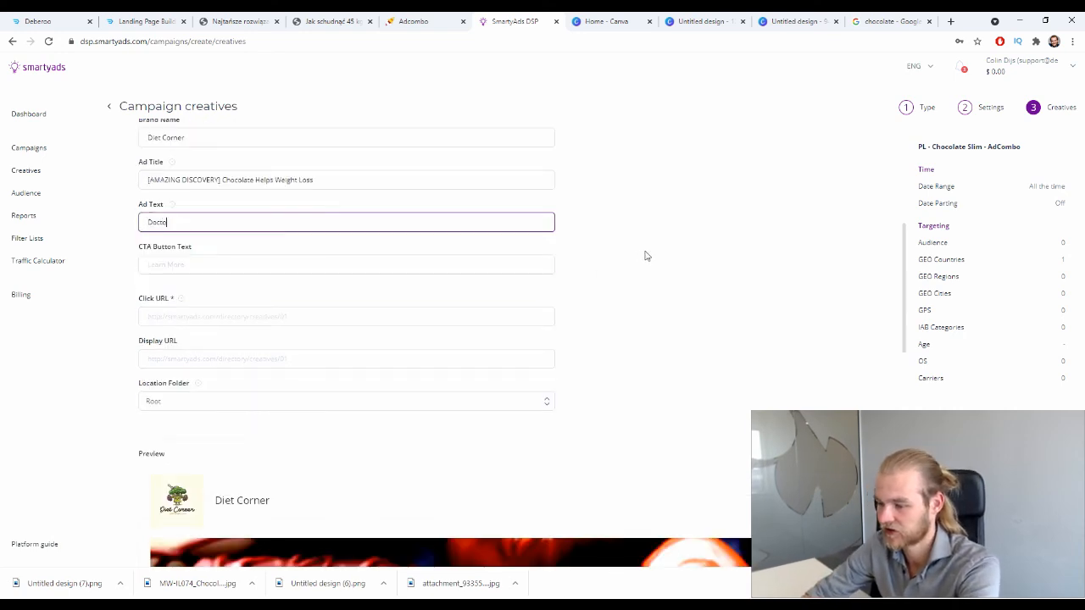
{"action": "type", "text": "Doctors are amazed"}
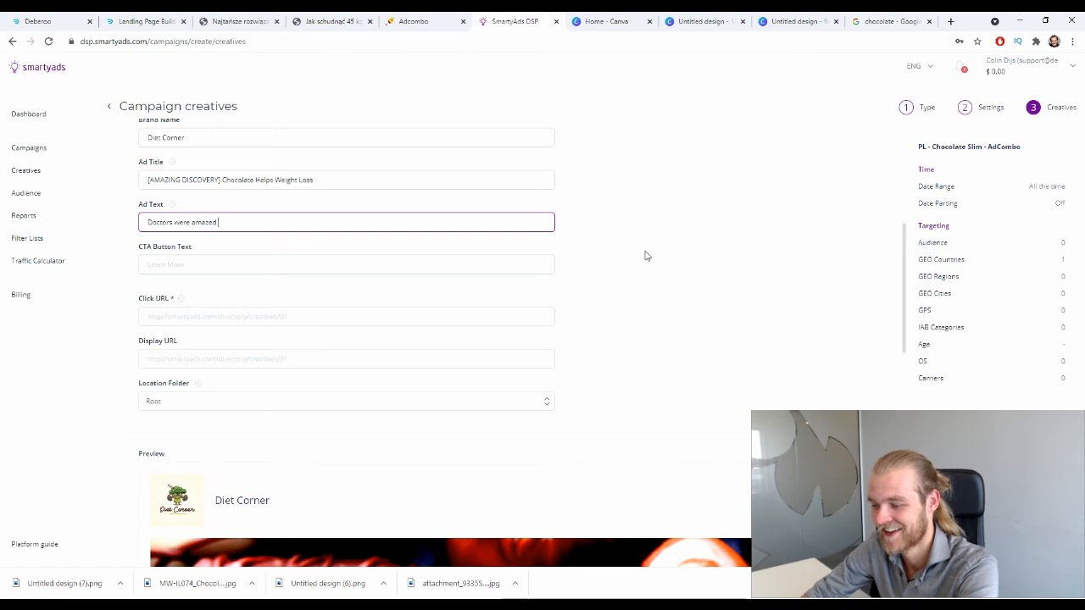
{"action": "type", "text": "at"}
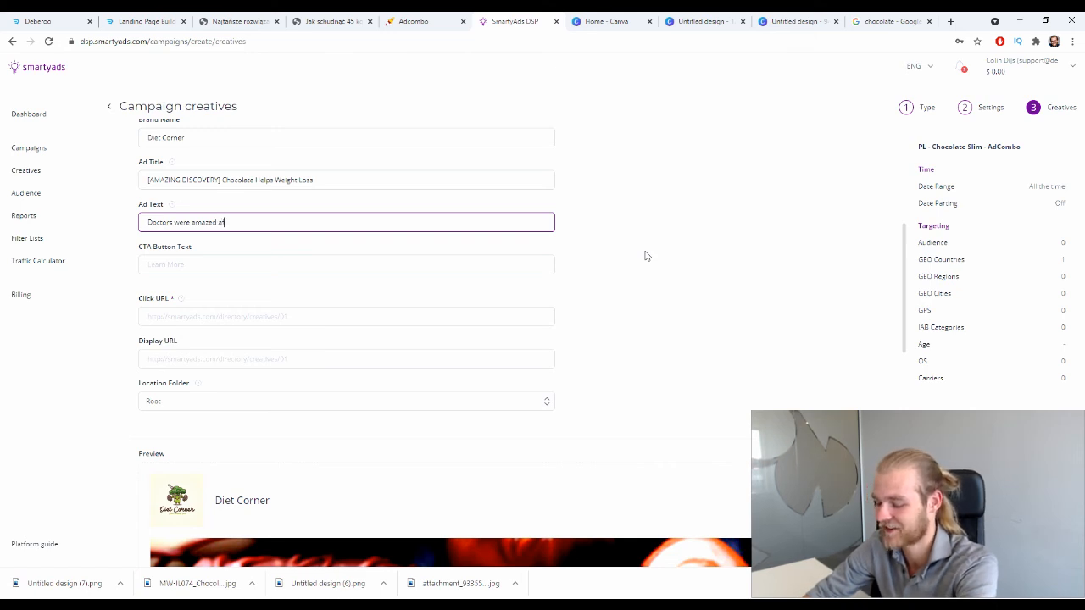
{"action": "type", "text": "ter res"}
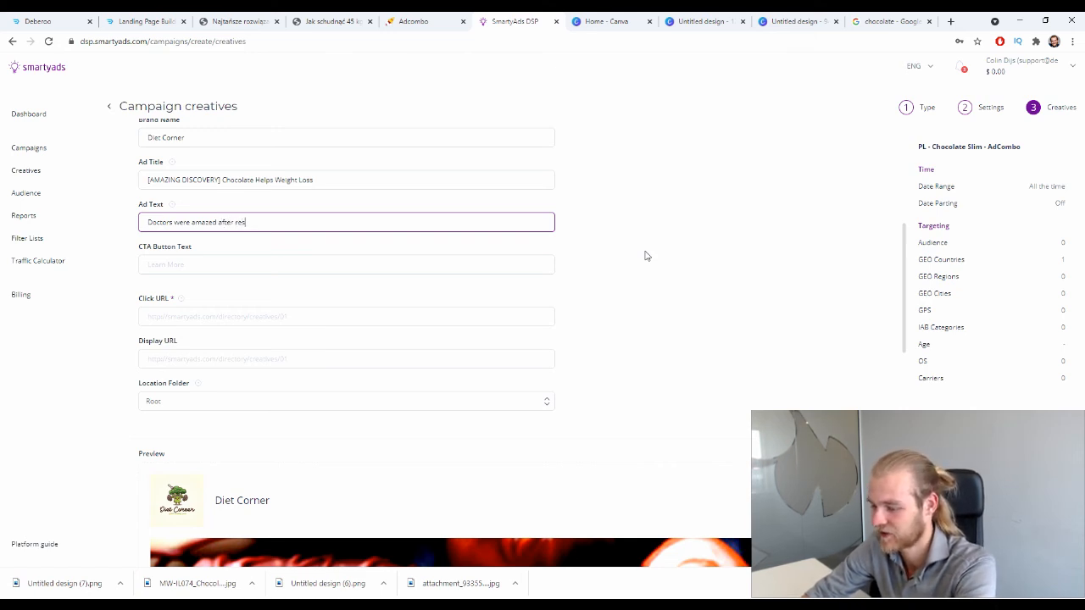
{"action": "type", "text": "earch sho"}
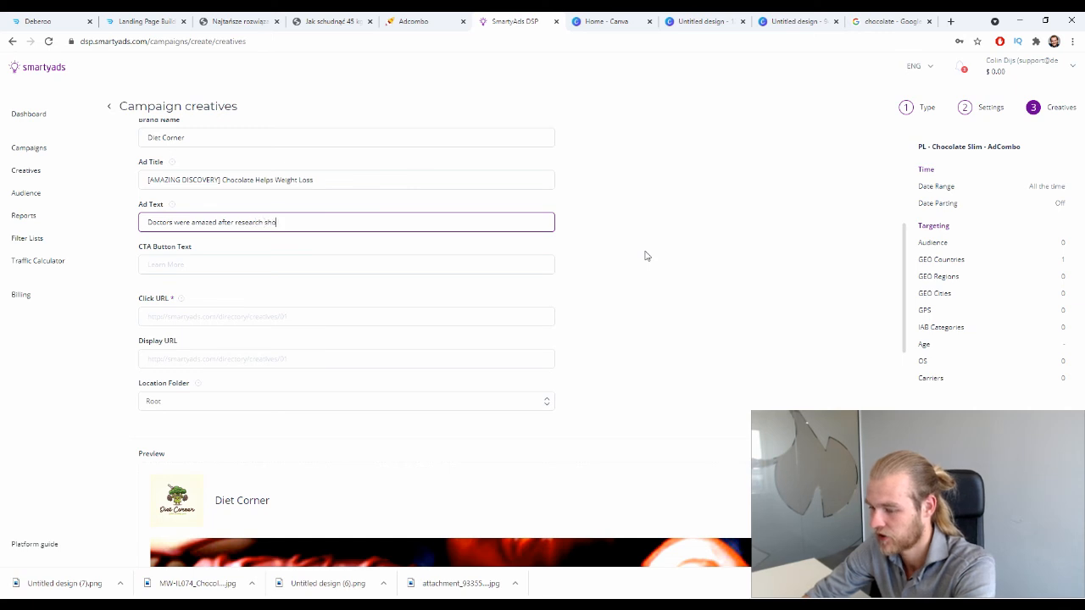
{"action": "type", "text": "wed tha"}
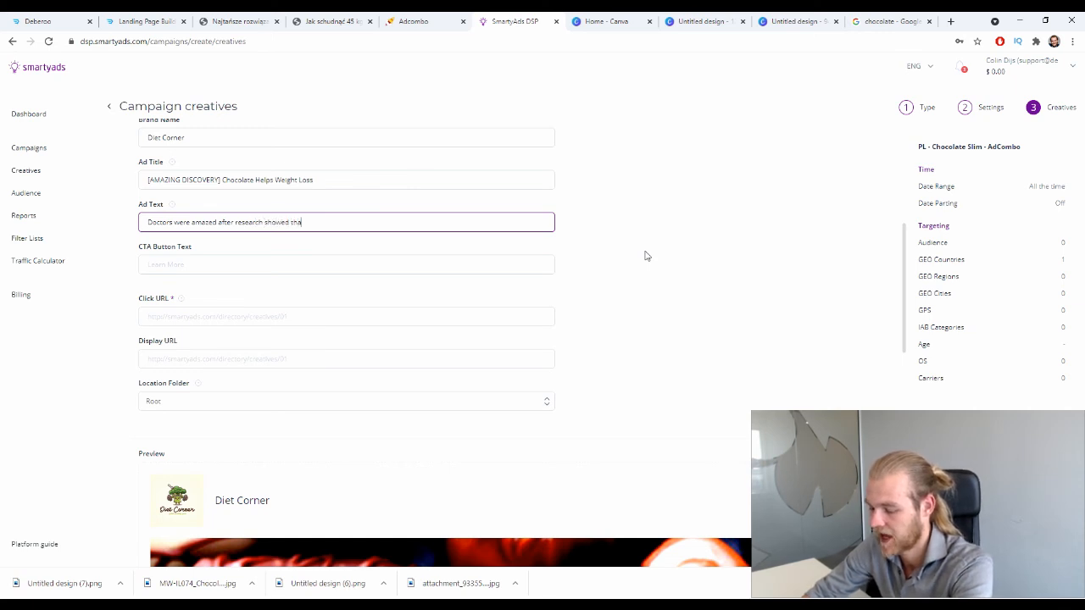
{"action": "type", "text": "t chocolat"}
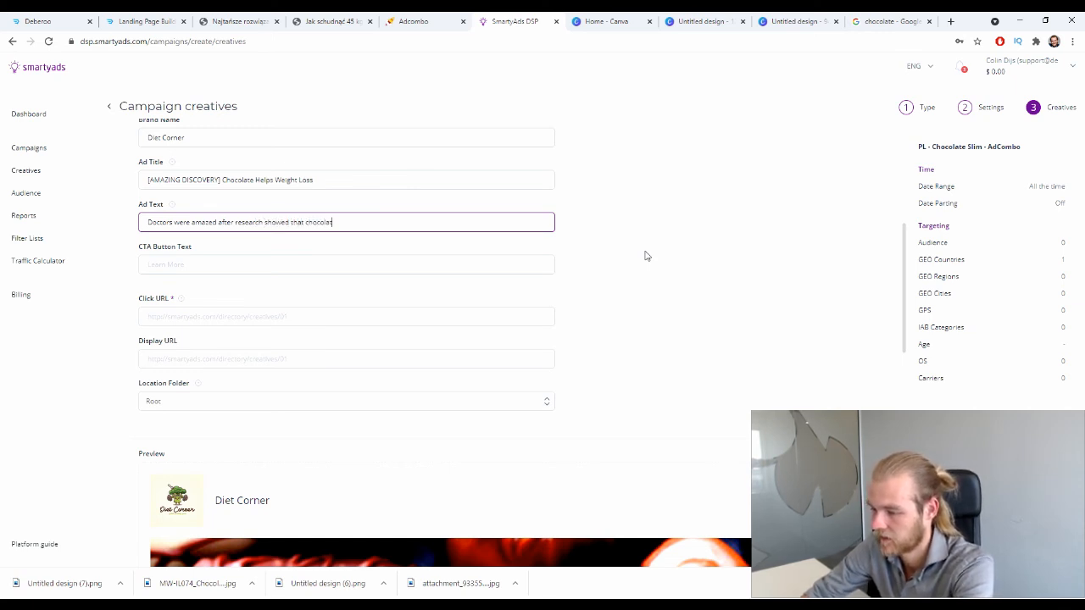
{"action": "type", "text": "e can help wi"}
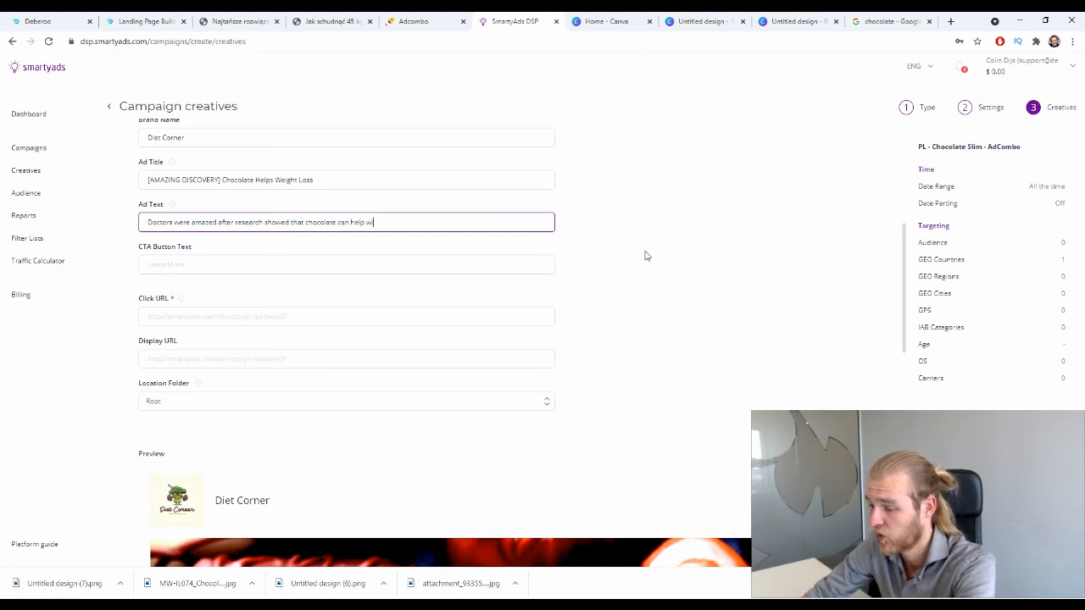
{"action": "type", "text": "th Wei"}
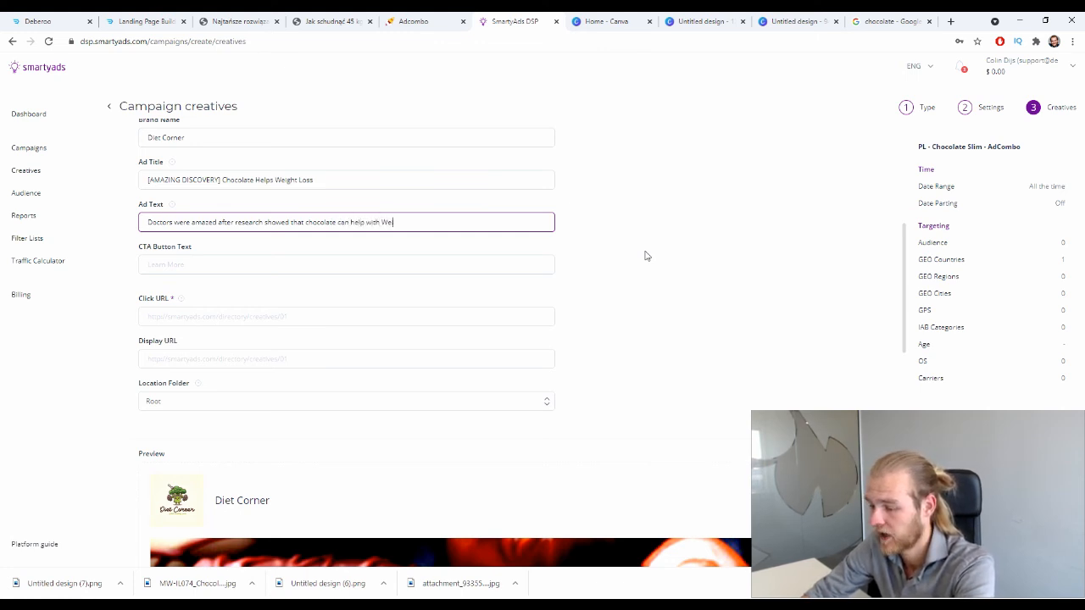
{"action": "key", "text": "BackSpace"}
{"action": "key", "text": "BackSpace"}
{"action": "type", "text": "weight"}
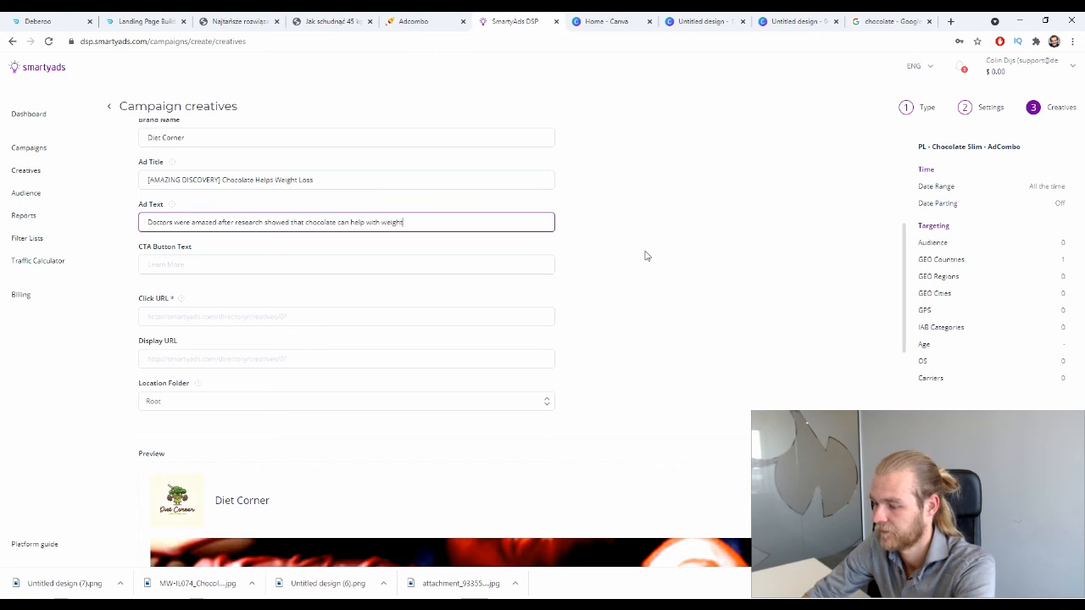
{"action": "type", "text": " loss"}
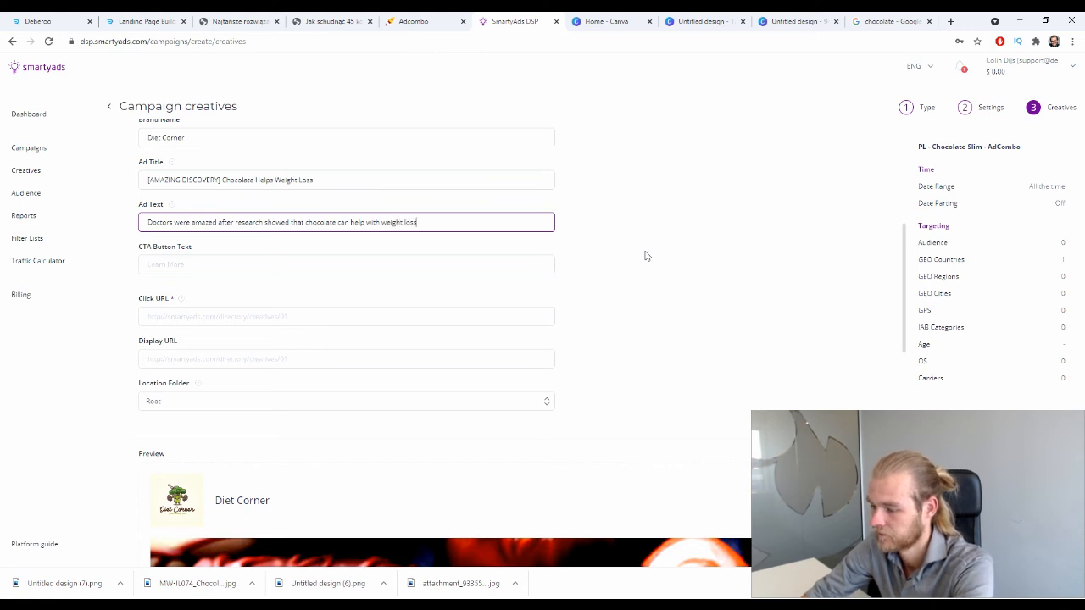
{"action": "type", "text": ". Medi"}
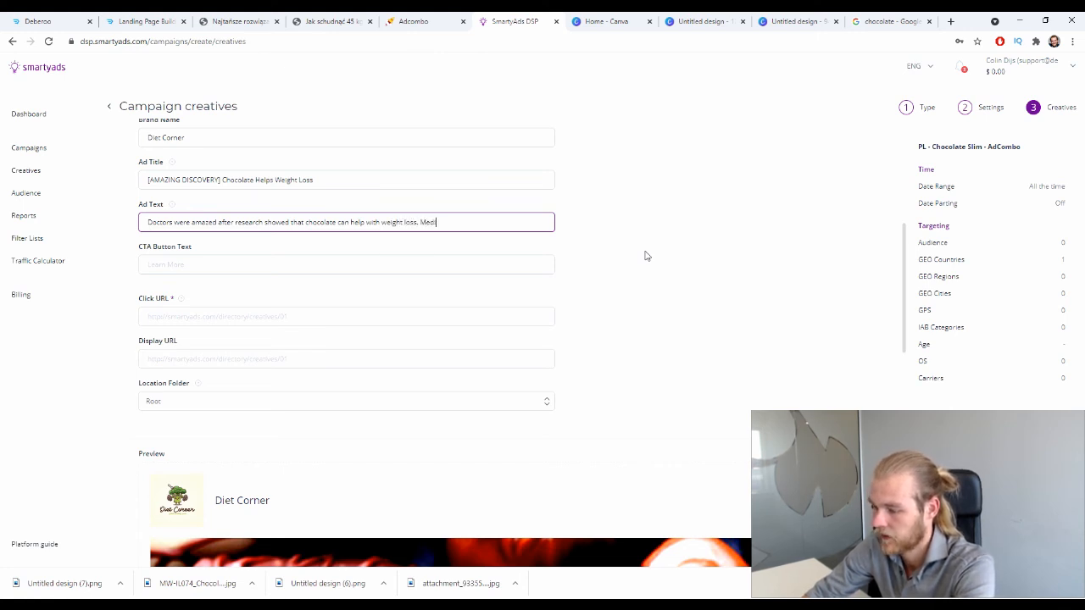
{"action": "type", "text": "cal Compani"}
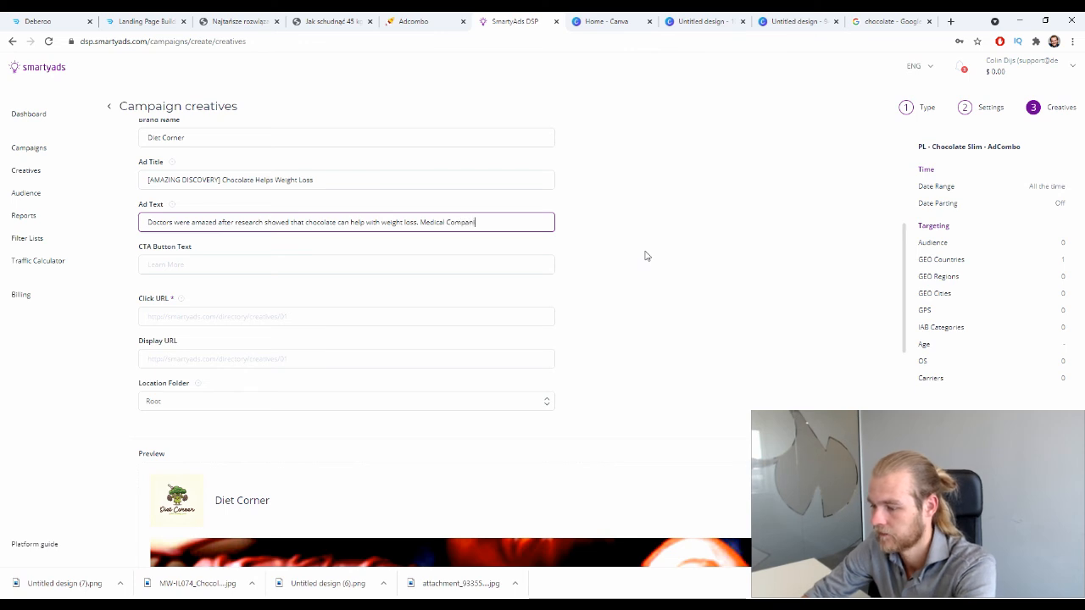
{"action": "key", "text": "ctrl+BackSpace"}
{"action": "key", "text": "ctrl+BackSpace"}
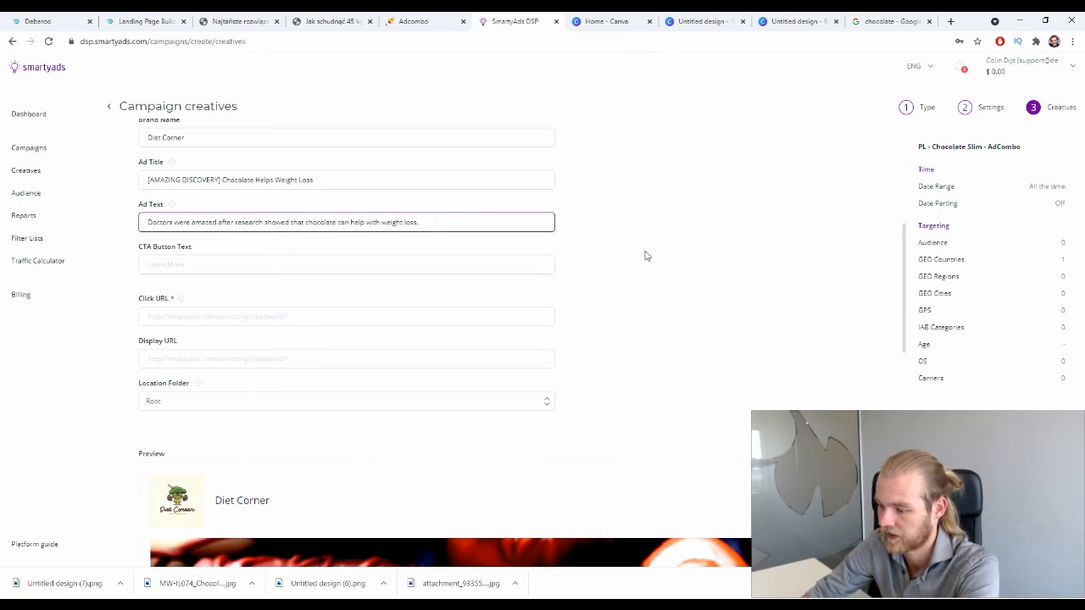
Set the creative's CTA button text to "Read More"
{"action": "left_click", "coordinate": [247, 269]}
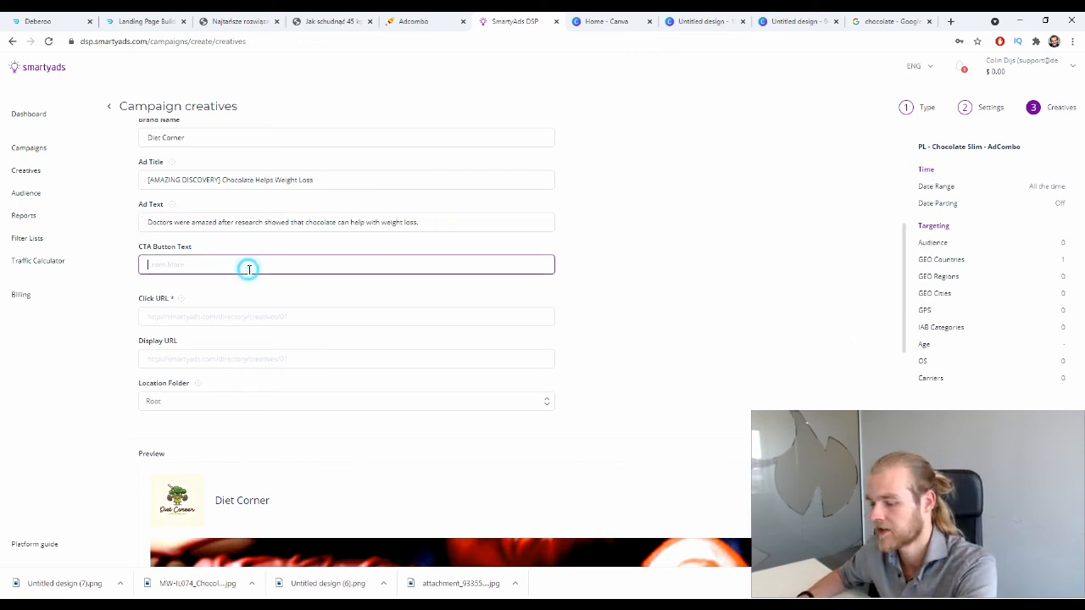
{"action": "scroll", "coordinate": [618, 290], "scroll_direction": "down", "scroll_amount": 2}
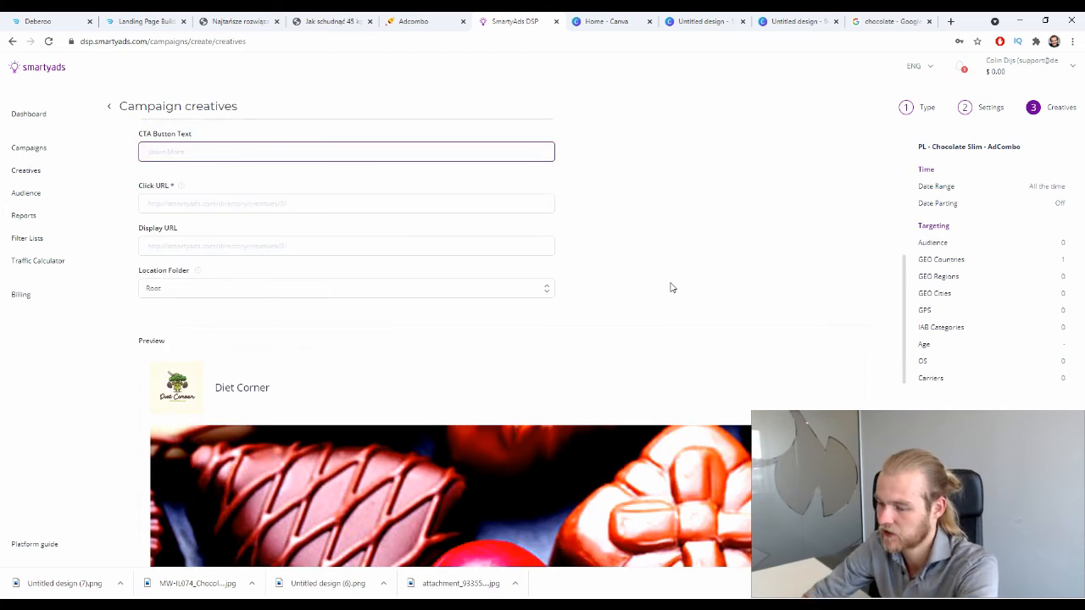
{"action": "type", "text": "Read More"}
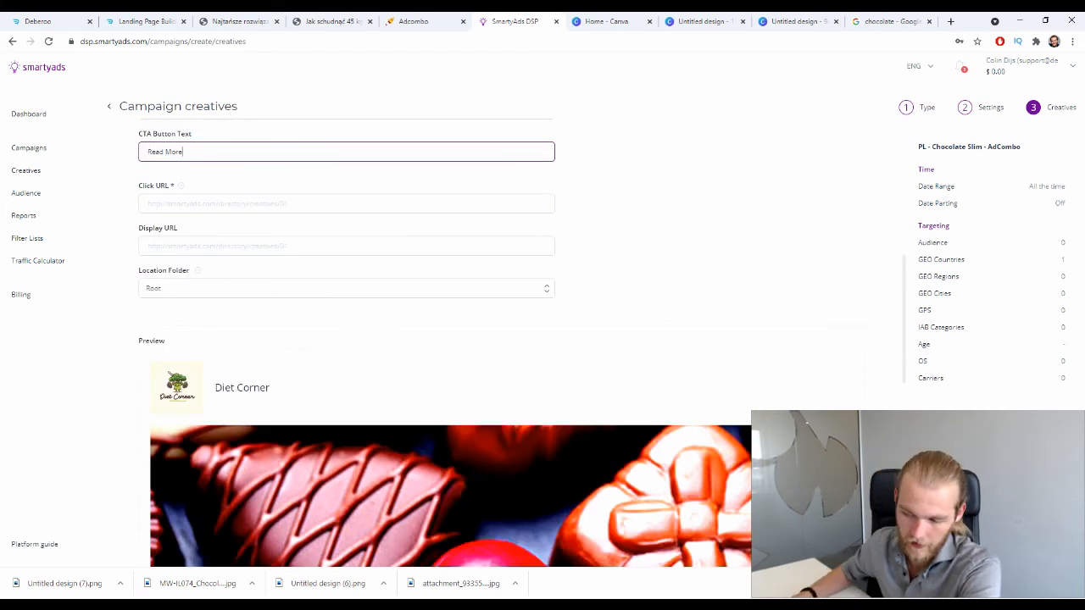
{"action": "scroll", "coordinate": [504, 159], "scroll_direction": "up", "scroll_amount": 1}
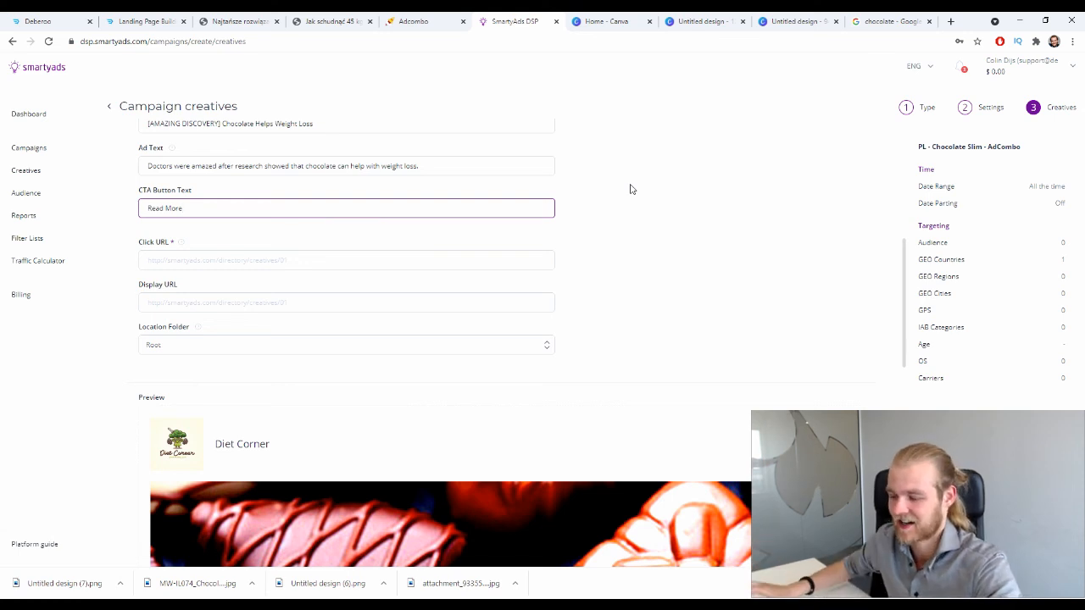
{"action": "left_click", "coordinate": [229, 258]}
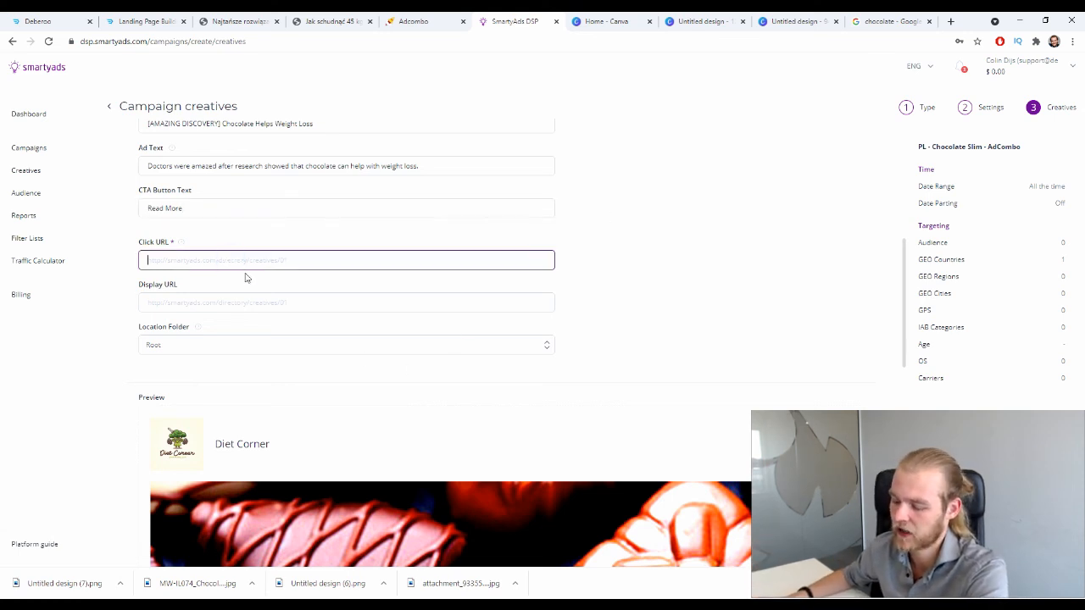
{"action": "type", "text": "https://adville-geopions.icu/92b8a752-15ac-4dc5-91db-37335e2196b5"}
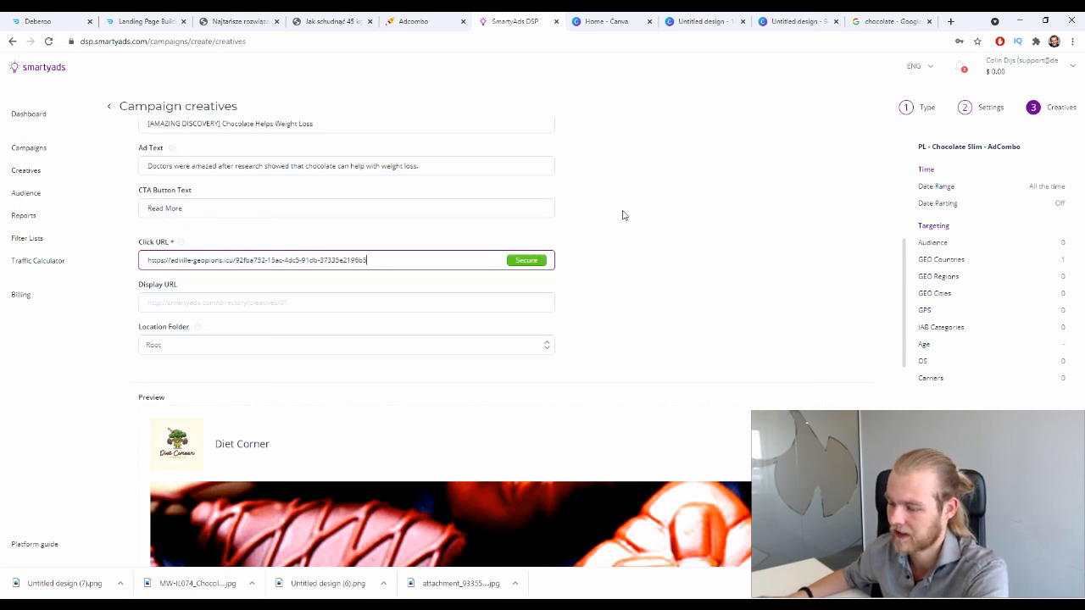
{"action": "key", "text": "BackSpace"}
{"action": "key", "text": "BackSpace"}
{"action": "key", "text": "BackSpace"}
{"action": "key", "text": "BackSpace"}
{"action": "key", "text": "BackSpace"}
{"action": "key", "text": "BackSpace"}
{"action": "key", "text": "BackSpace"}
{"action": "key", "text": "BackSpace"}
{"action": "key", "text": "BackSpace"}
{"action": "key", "text": "BackSpace"}
{"action": "key", "text": "BackSpace"}
{"action": "key", "text": "BackSpace"}
{"action": "key", "text": "BackSpace"}
{"action": "key", "text": "BackSpace"}
{"action": "key", "text": "BackSpace"}
{"action": "key", "text": "BackSpace"}
{"action": "key", "text": "BackSpace"}
{"action": "key", "text": "BackSpace"}
{"action": "key", "text": "BackSpace"}
{"action": "key", "text": "BackSpace"}
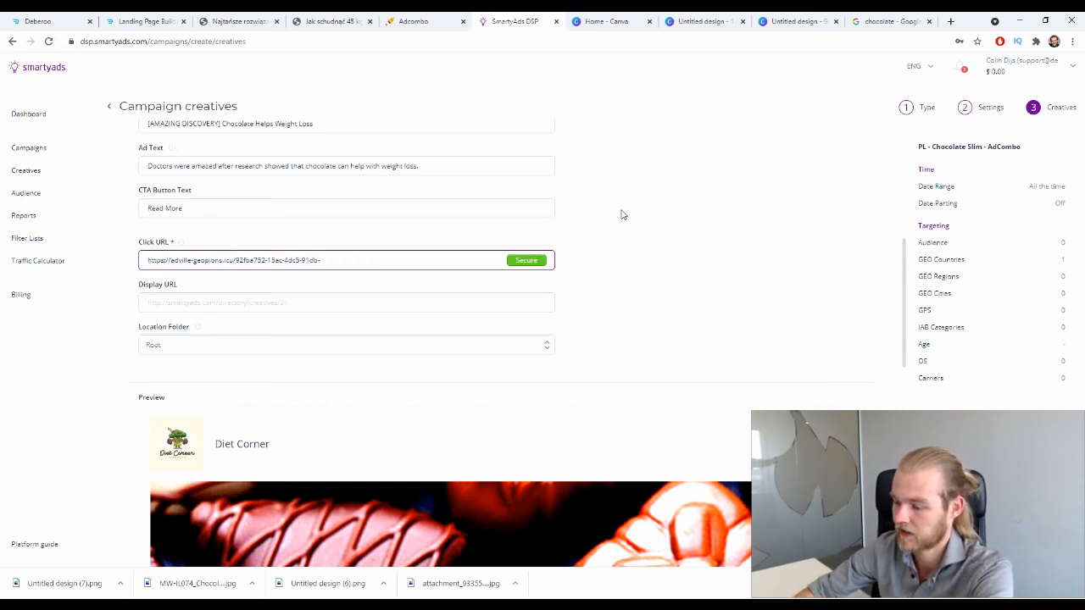
{"action": "key", "text": "BackSpace"}
{"action": "key", "text": "BackSpace"}
{"action": "key", "text": "BackSpace"}
{"action": "key", "text": "BackSpace"}
{"action": "key", "text": "BackSpace"}
{"action": "key", "text": "BackSpace"}
{"action": "key", "text": "BackSpace"}
{"action": "key", "text": "BackSpace"}
{"action": "key", "text": "BackSpace"}
{"action": "key", "text": "BackSpace"}
{"action": "key", "text": "BackSpace"}
{"action": "key", "text": "BackSpace"}
{"action": "key", "text": "BackSpace"}
{"action": "key", "text": "BackSpace"}
{"action": "key", "text": "BackSpace"}
{"action": "key", "text": "BackSpace"}
{"action": "key", "text": "BackSpace"}
{"action": "key", "text": "BackSpace"}
{"action": "key", "text": "BackSpace"}
{"action": "key", "text": "BackSpace"}
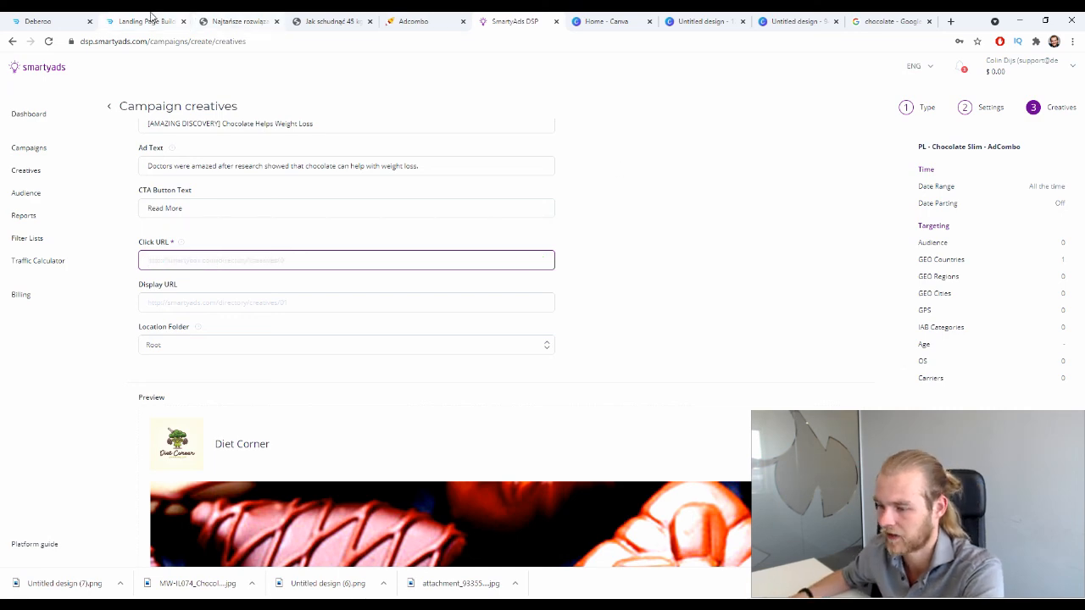
Copy the new campaign's tracking URL from Deberoo and paste it as the creative's click URL in SmartyAds
{"action": "left_click", "coordinate": [76, 20]}
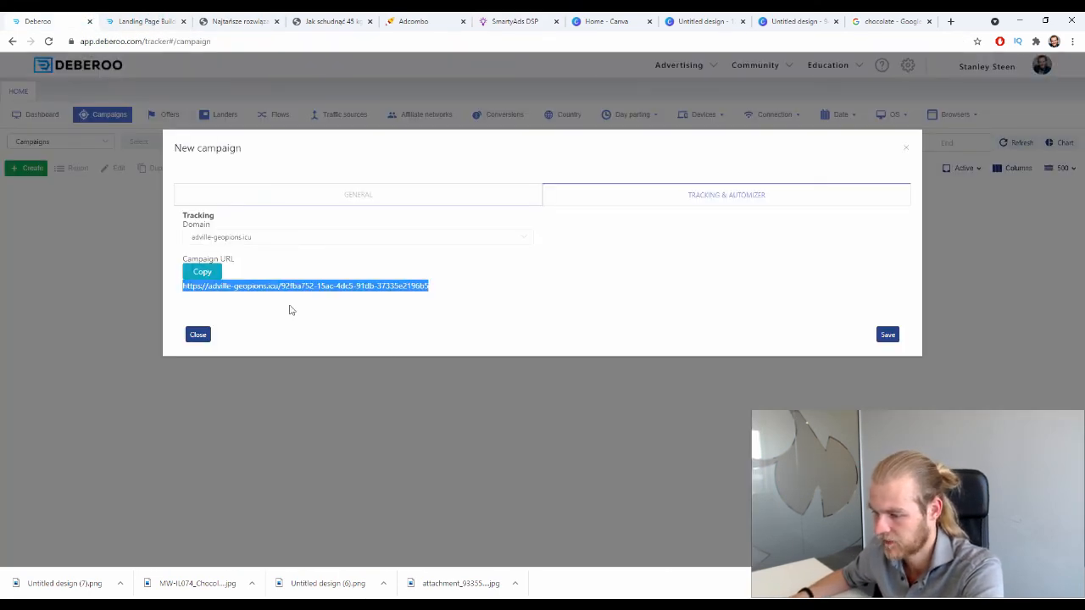
{"action": "left_click", "coordinate": [202, 272]}
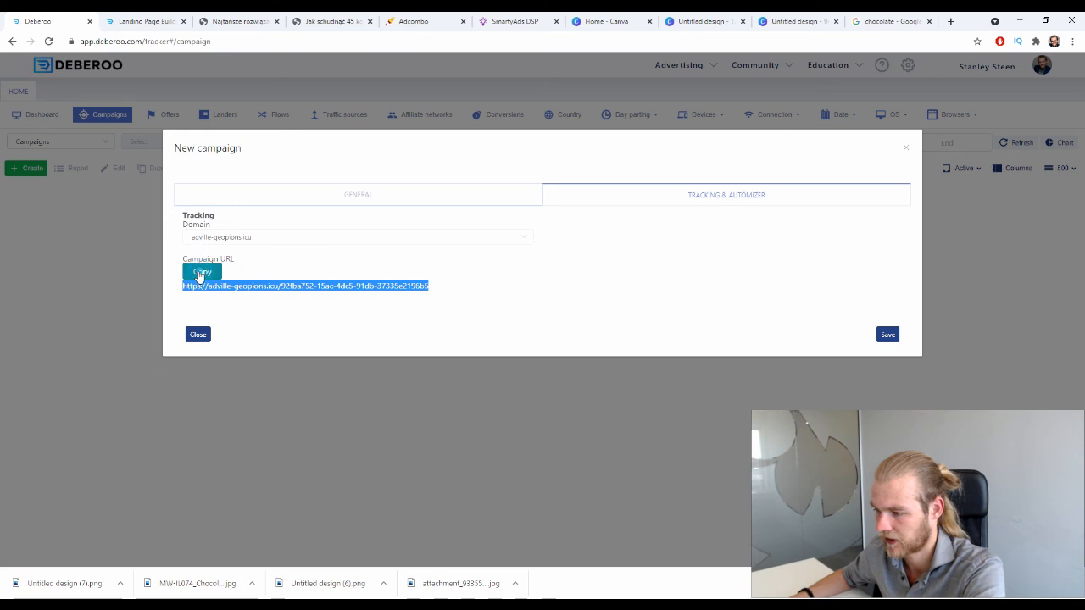
{"action": "left_click", "coordinate": [508, 21]}
{"action": "key", "text": "ctrl+v"}
{"action": "scroll", "coordinate": [533, 254], "scroll_direction": "down", "scroll_amount": 1}
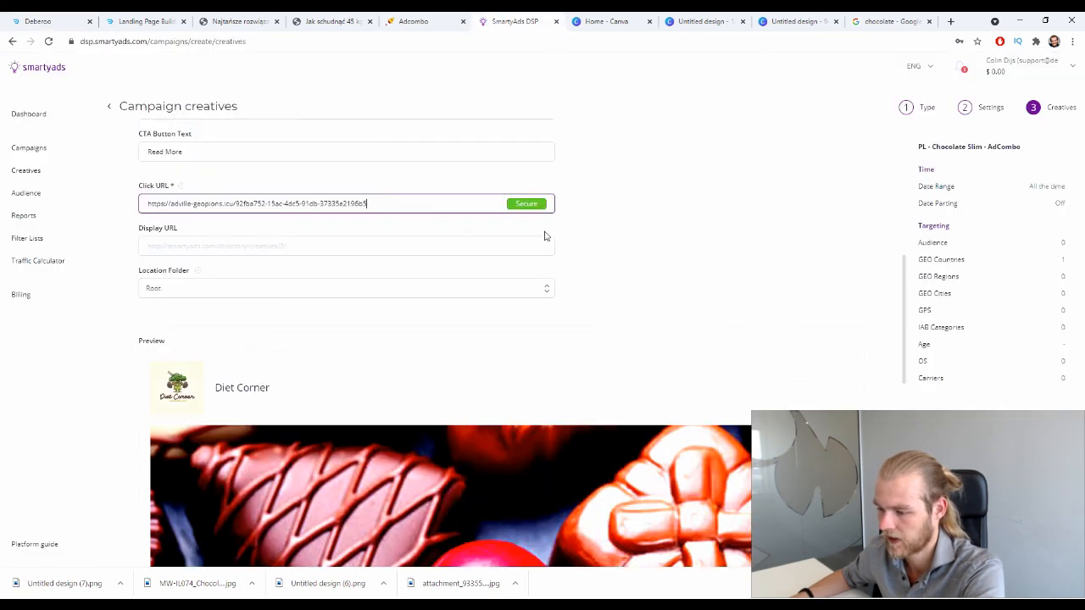
{"action": "left_click", "coordinate": [274, 251]}
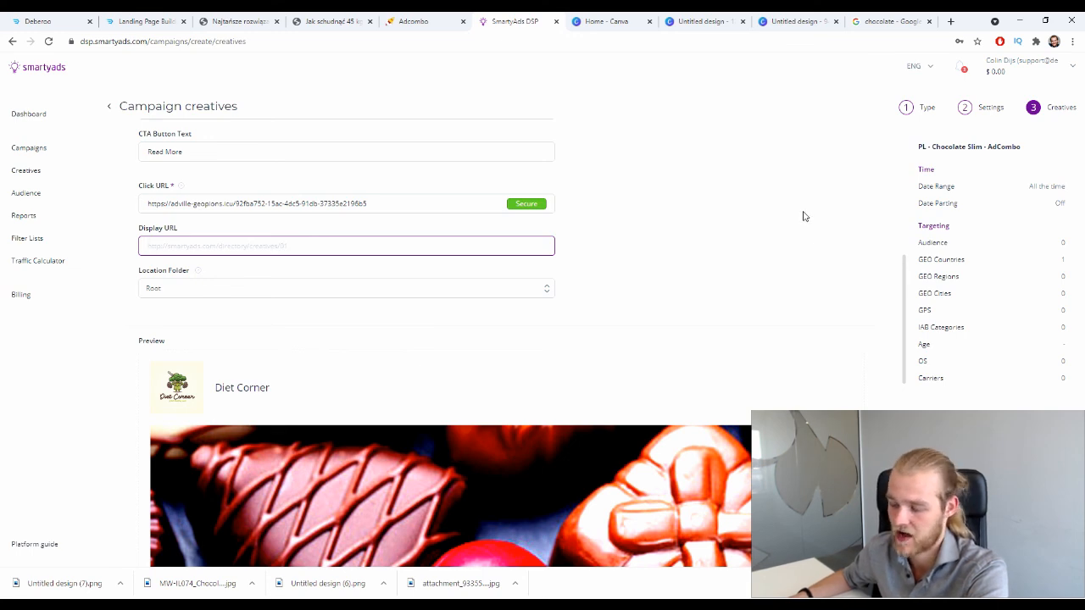
{"action": "type", "text": "h"}
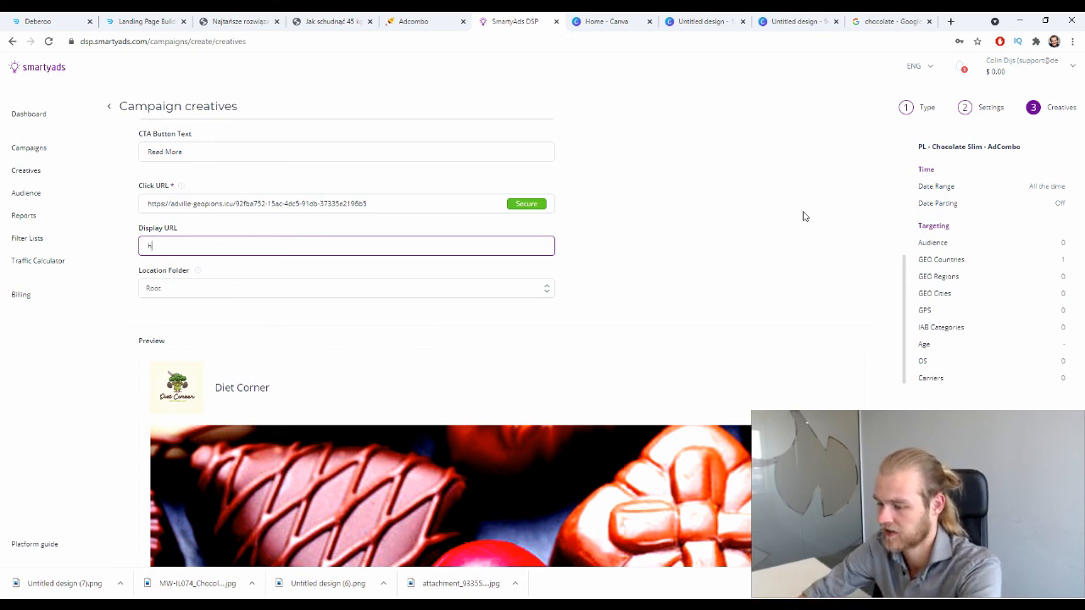
{"action": "type", "text": "ttps://Die"}
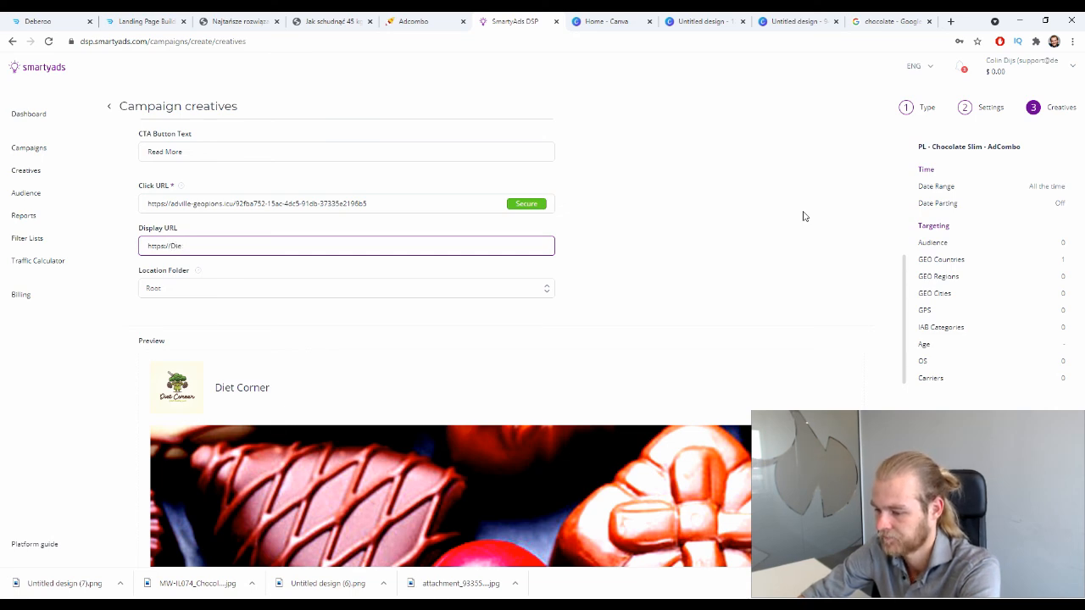
{"action": "type", "text": "ttc"}
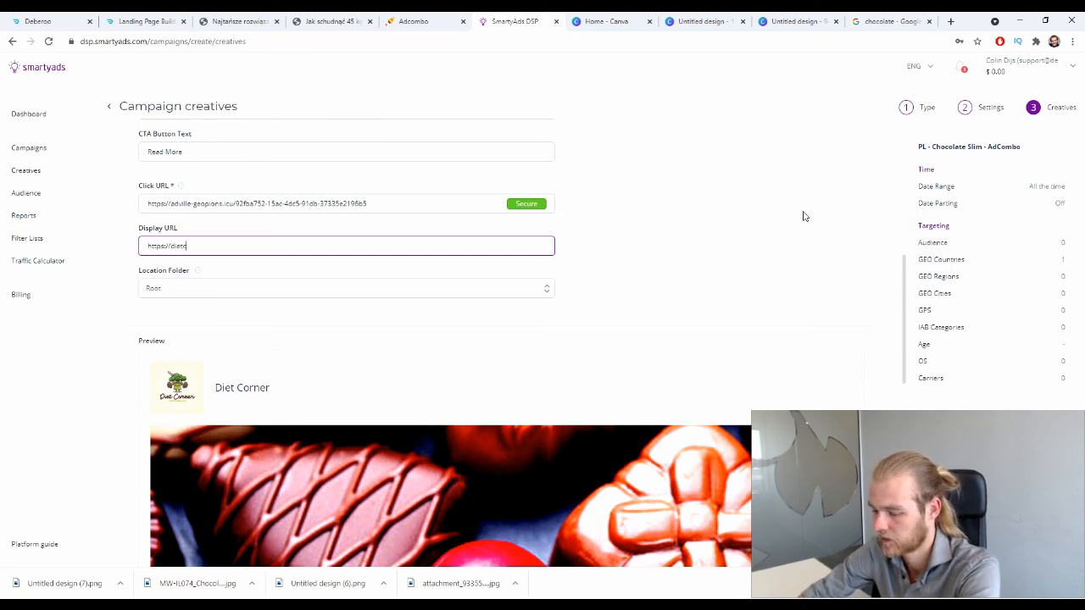
{"action": "type", "text": "corn"}
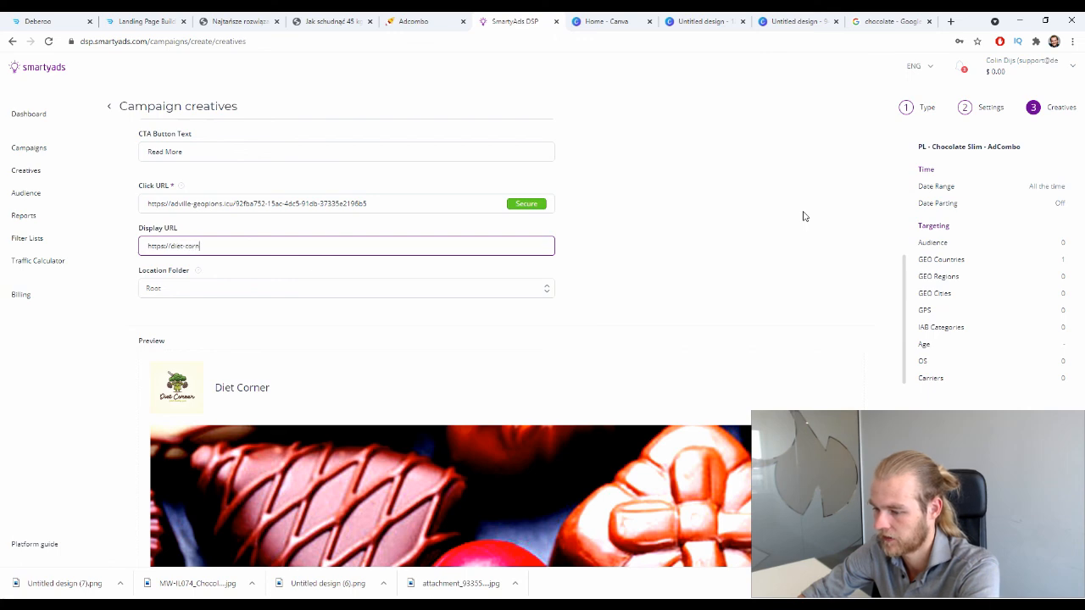
{"action": "type", "text": "er.com"}
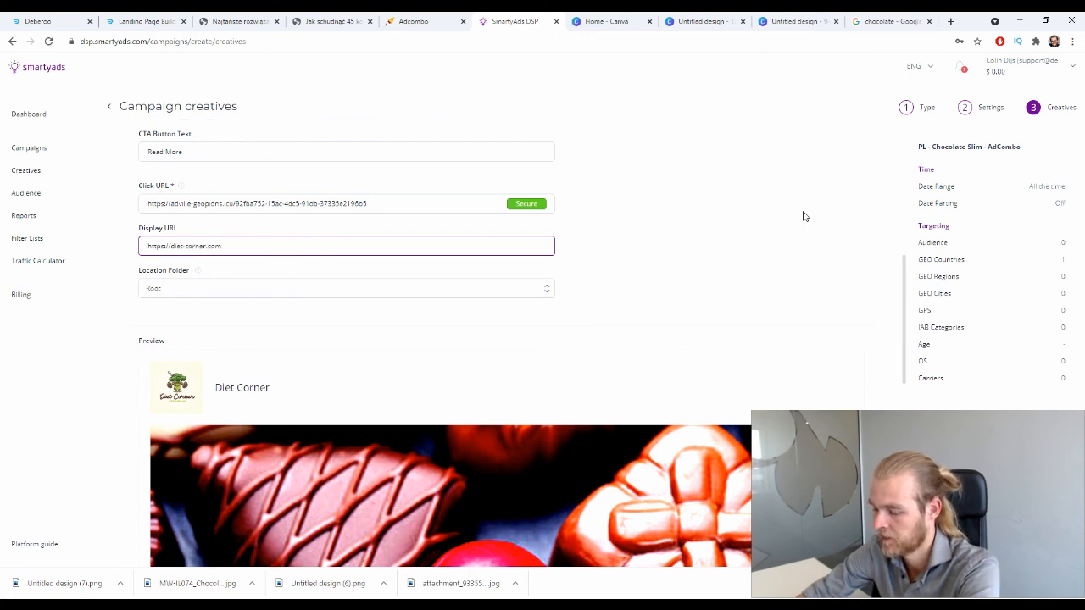
{"action": "type", "text": "/chocolate"}
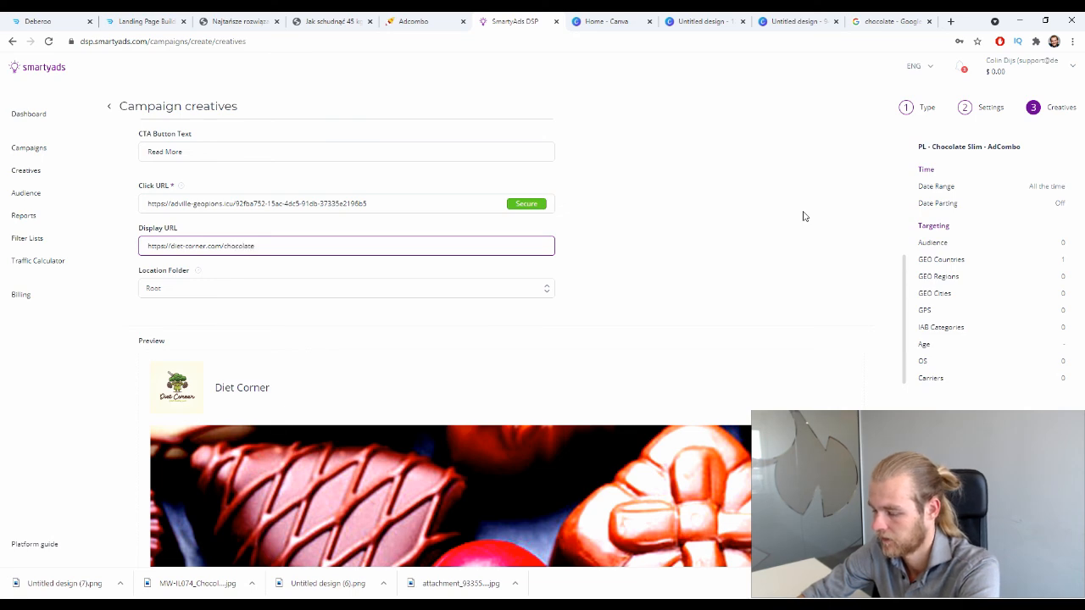
{"action": "type", "text": "-diet"}
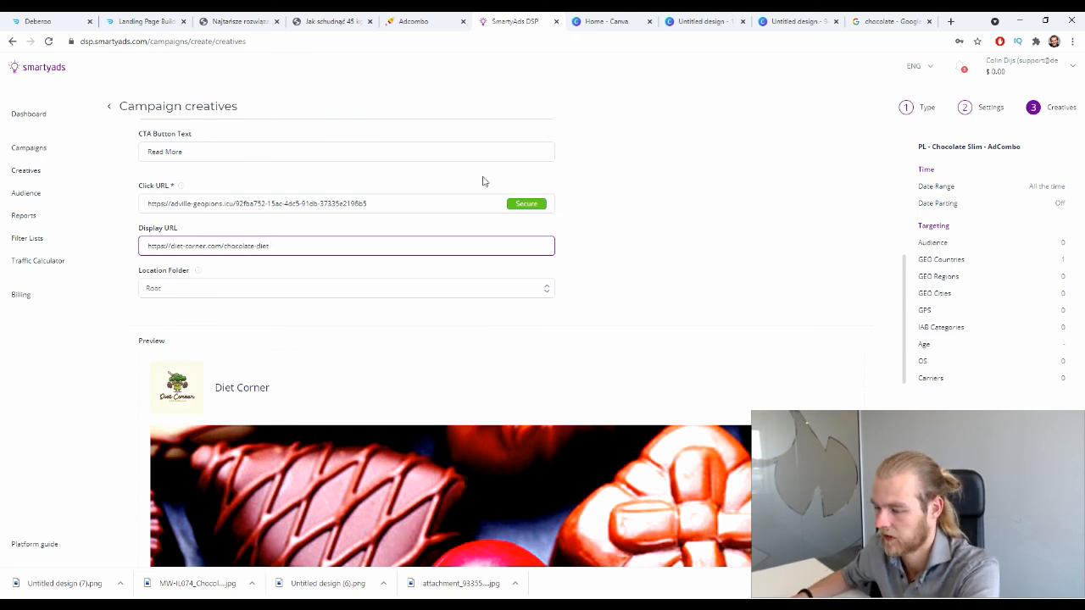
{"action": "scroll", "coordinate": [453, 208], "scroll_direction": "down", "scroll_amount": 1}
{"action": "type", "text": "/"}
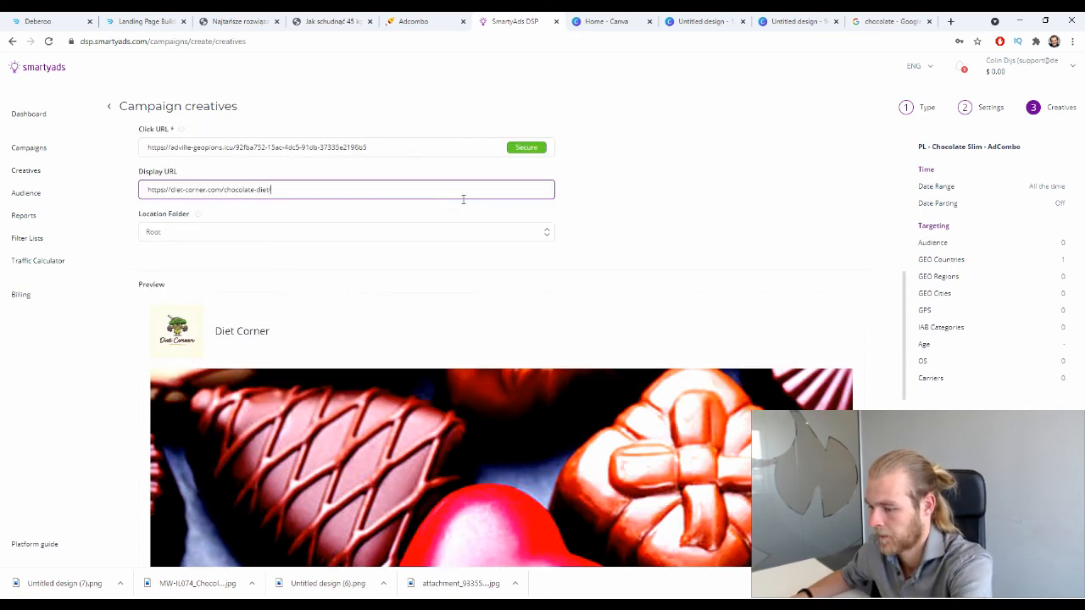
{"action": "left_click", "coordinate": [249, 236]}
{"action": "left_click", "coordinate": [720, 250]}
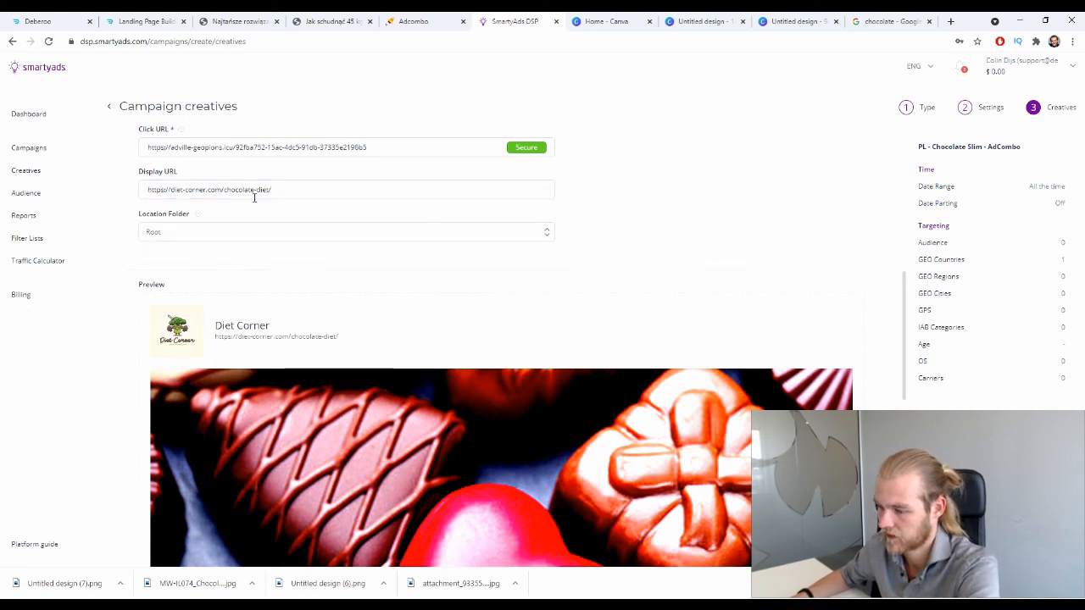
Try to shorten the creative's display URL to "diet-corner.com"
{"action": "left_click_drag", "start_coordinate": [283, 188], "coordinate": [242, 193]}
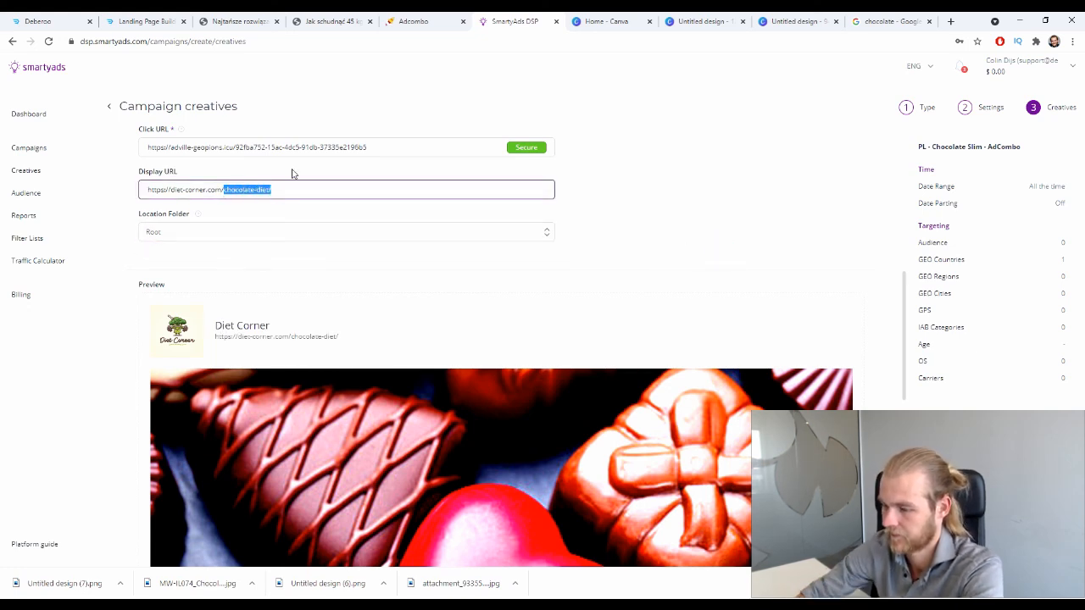
{"action": "key", "text": "ctrl+a"}
{"action": "type", "text": "diet"}
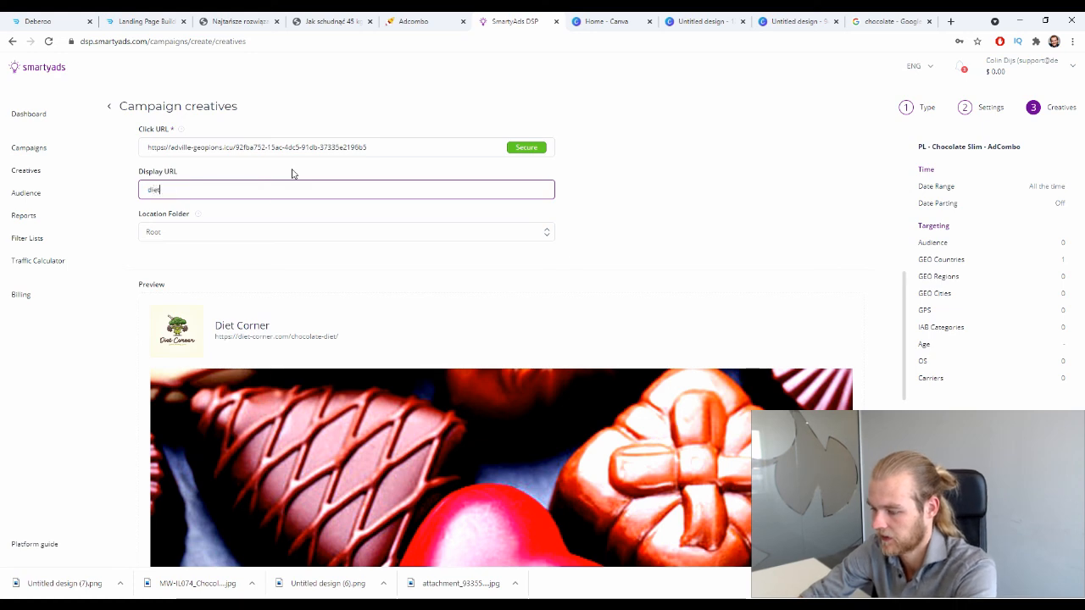
{"action": "type", "text": "-corner.co"}
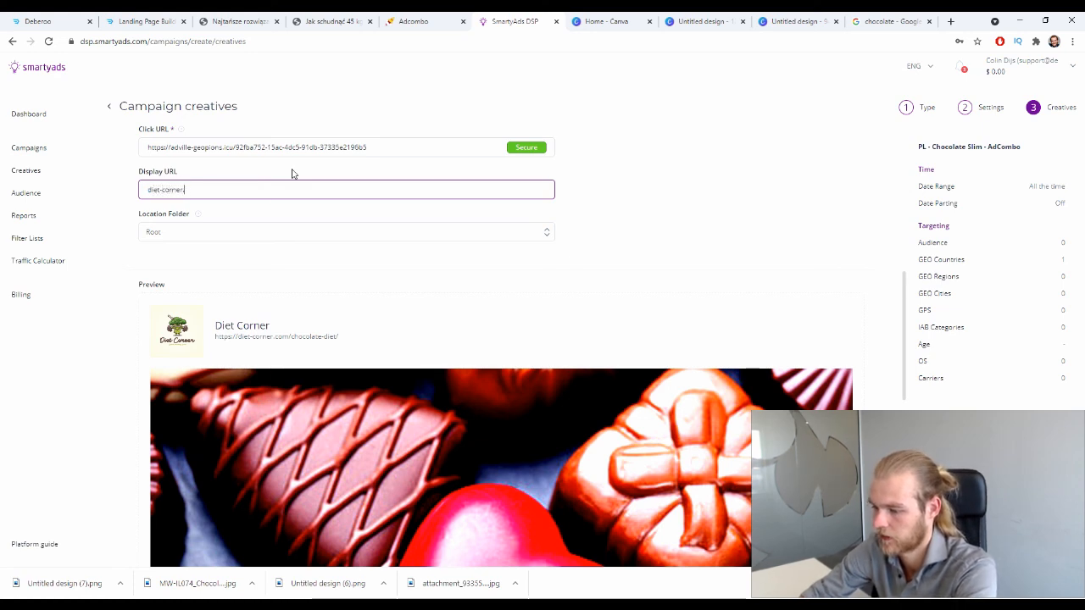
{"action": "type", "text": "m"}
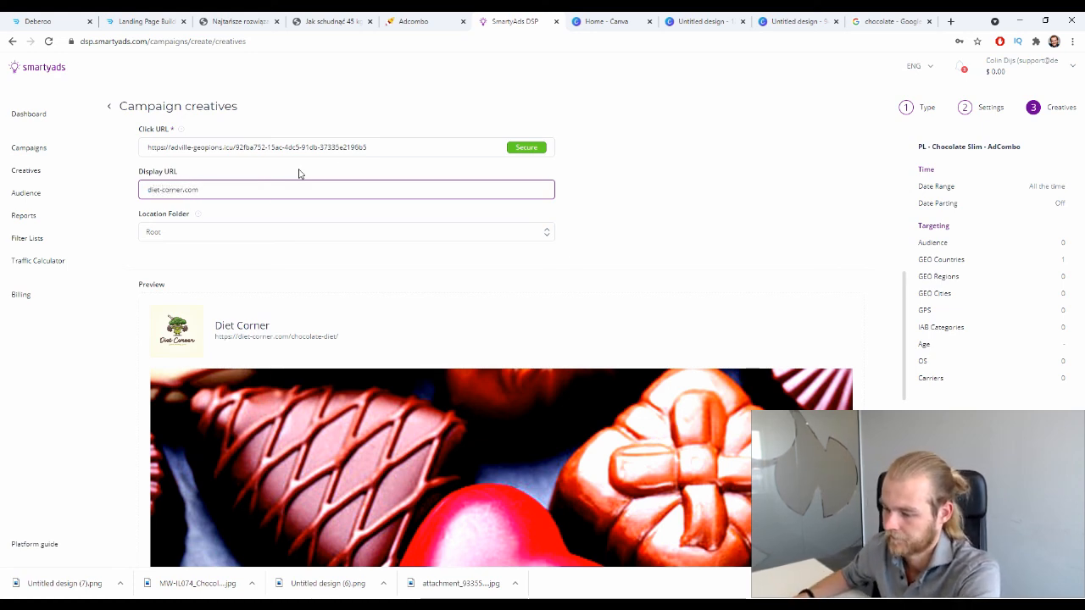
{"action": "left_click", "coordinate": [597, 195]}
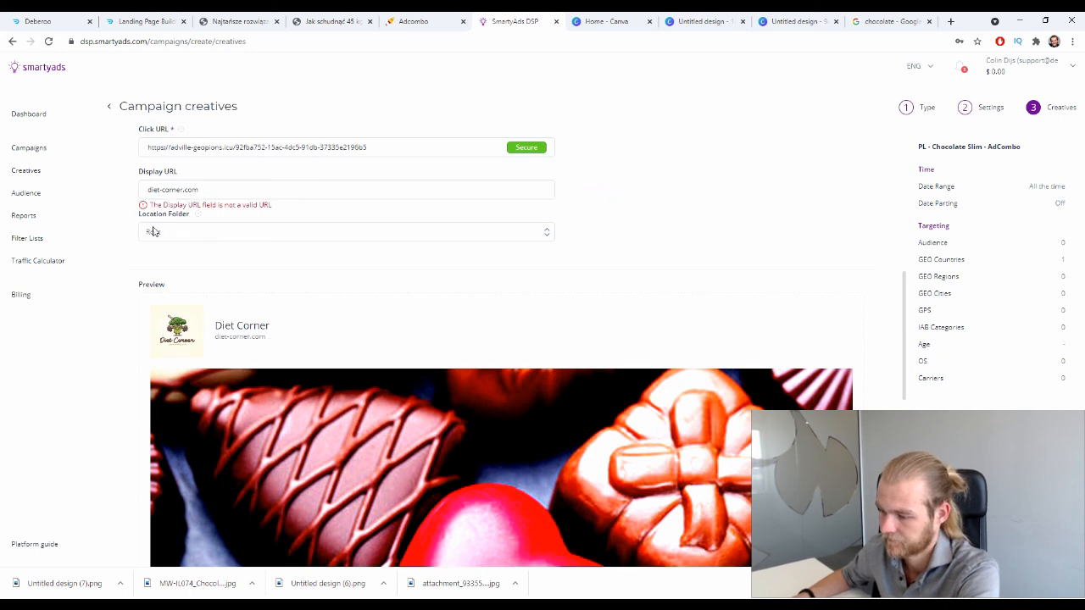
{"action": "triple_click", "coordinate": [265, 189]}
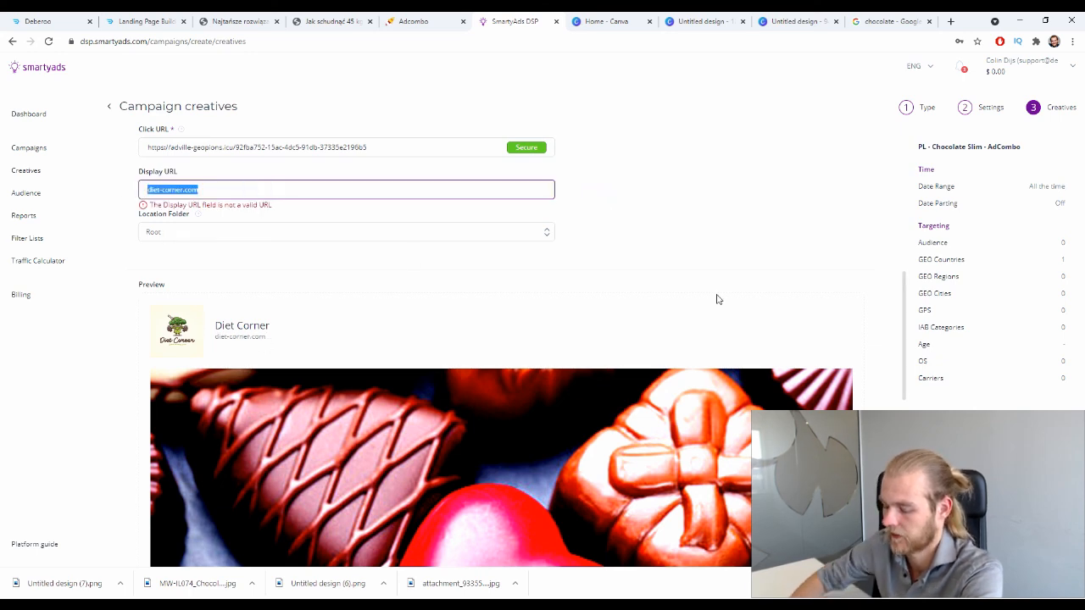
{"action": "type", "text": "https"}
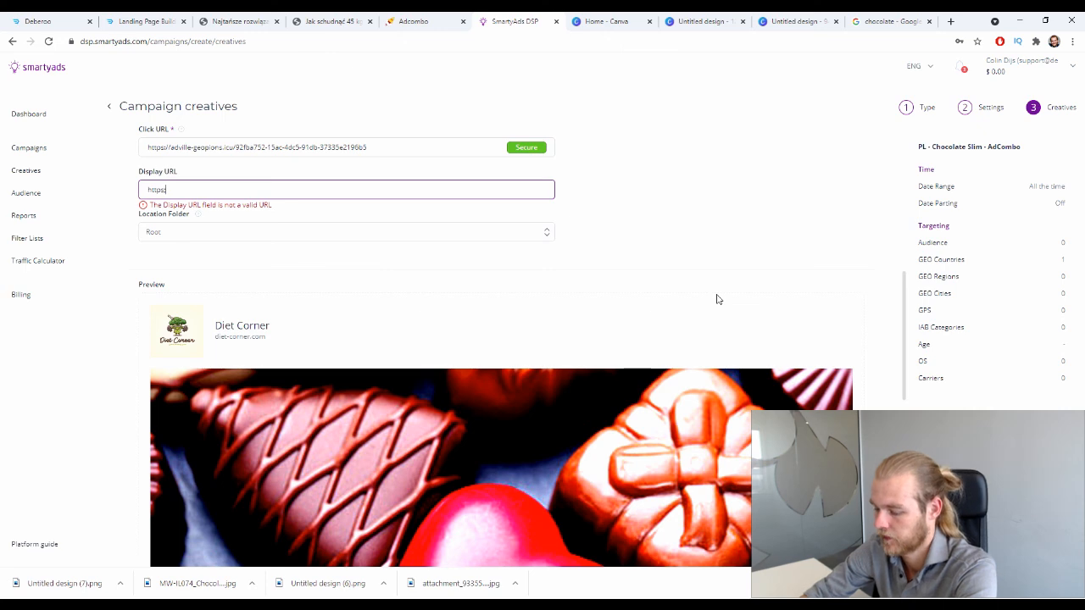
{"action": "type", "text": "://"}
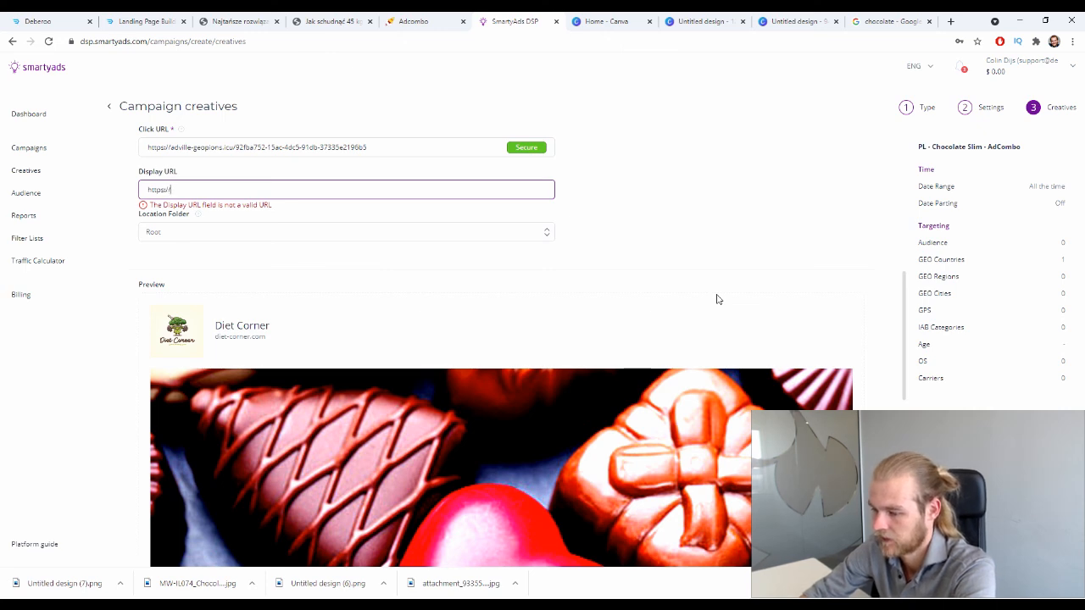
{"action": "type", "text": "diet-cor"}
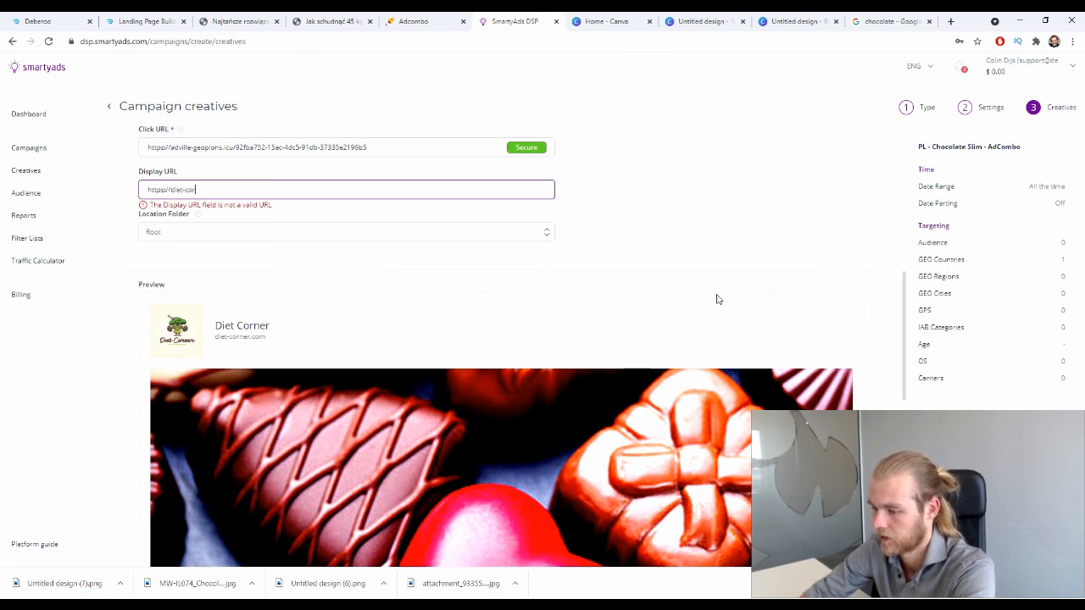
{"action": "key", "text": "BackSpace"}
{"action": "key", "text": "BackSpace"}
{"action": "key", "text": "BackSpace"}
{"action": "key", "text": "BackSpace"}
{"action": "key", "text": "BackSpace"}
{"action": "key", "text": "BackSpace"}
{"action": "key", "text": "BackSpace"}
{"action": "type", "text": "Di"}
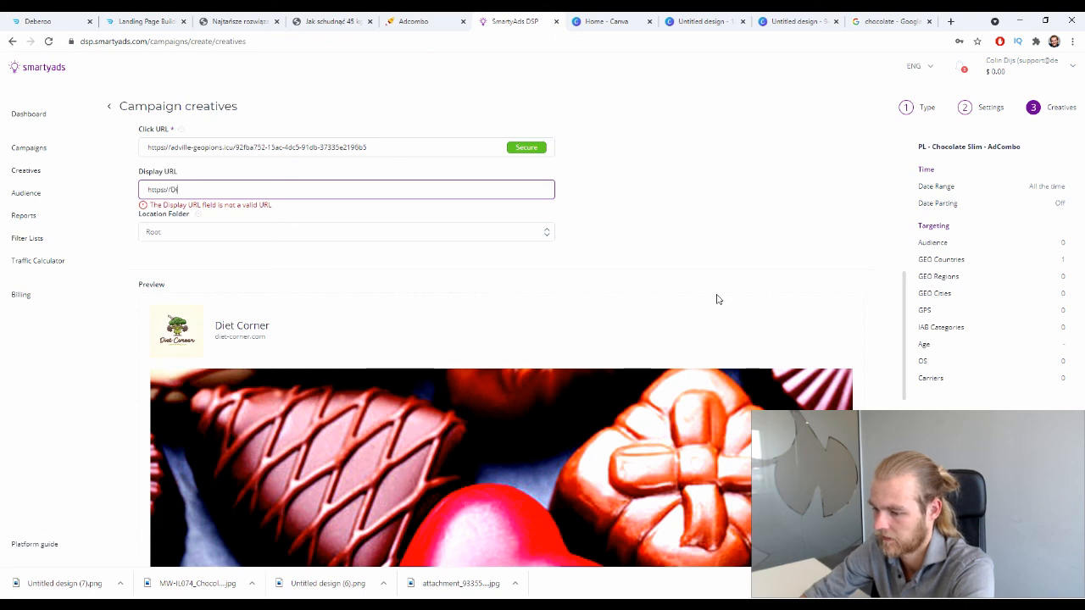
{"action": "type", "text": "et-Corner"}
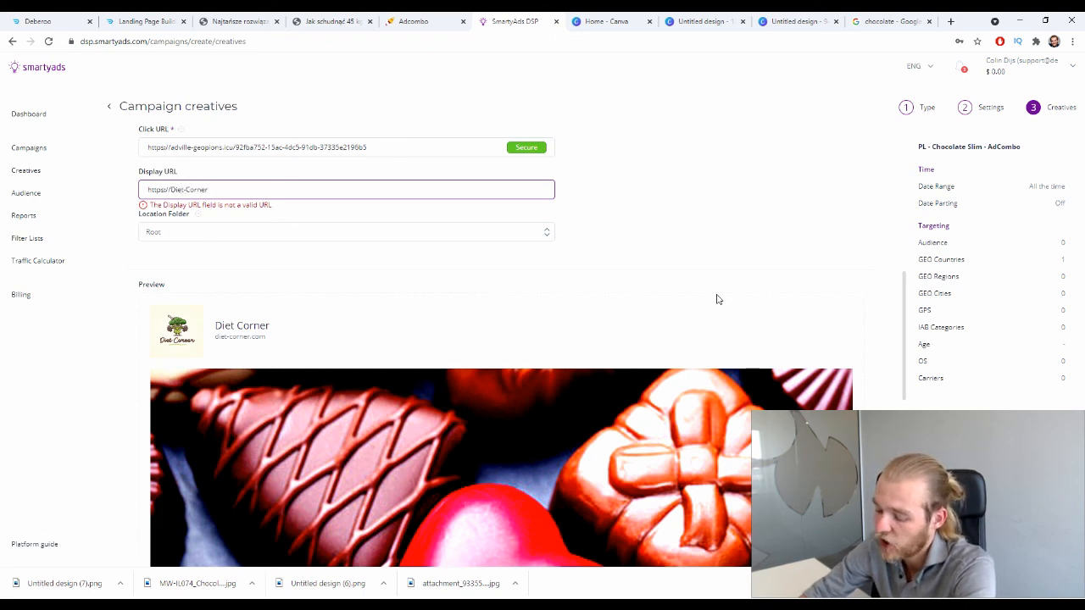
{"action": "type", "text": ".com"}
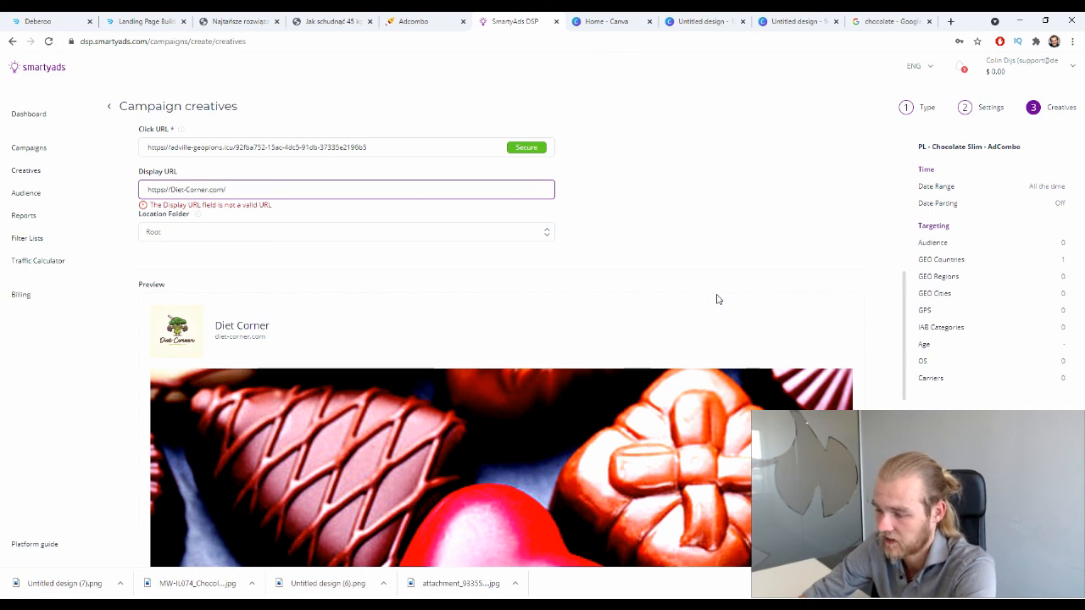
{"action": "left_click", "coordinate": [709, 208]}
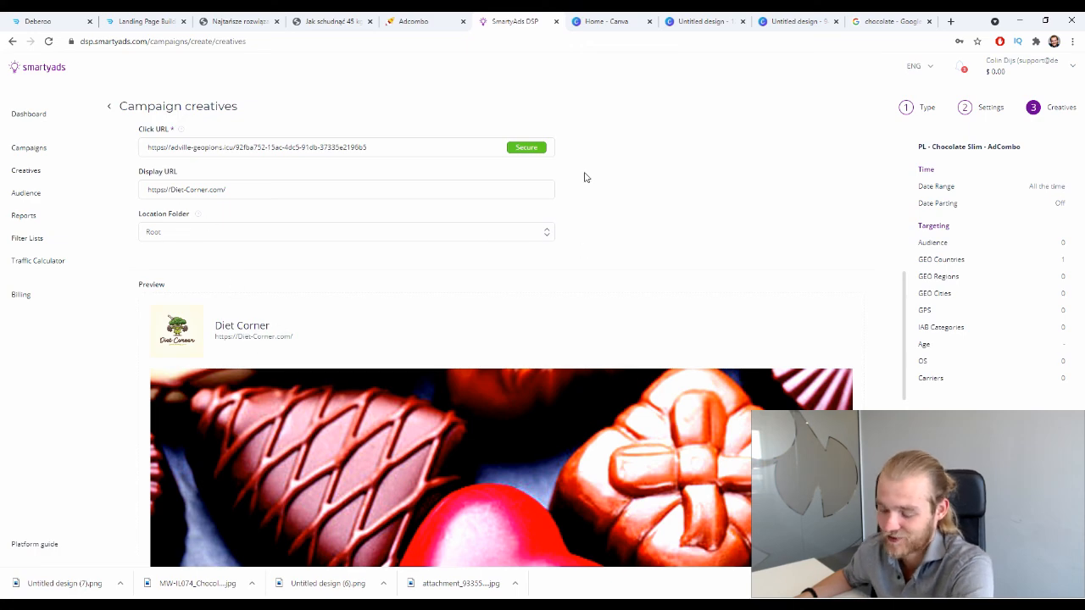
Save the Chocolate Slim creative and finish creating the campaign, returning to the campaigns overview
{"action": "scroll", "coordinate": [585, 170], "scroll_direction": "down", "scroll_amount": 6}
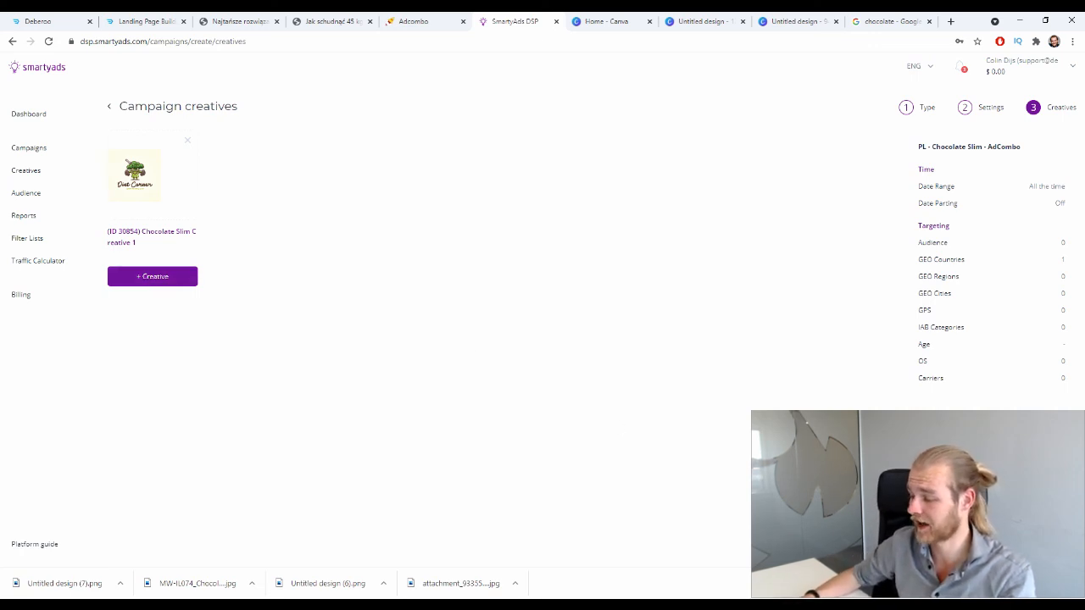
{"action": "left_click", "coordinate": [1039, 544]}
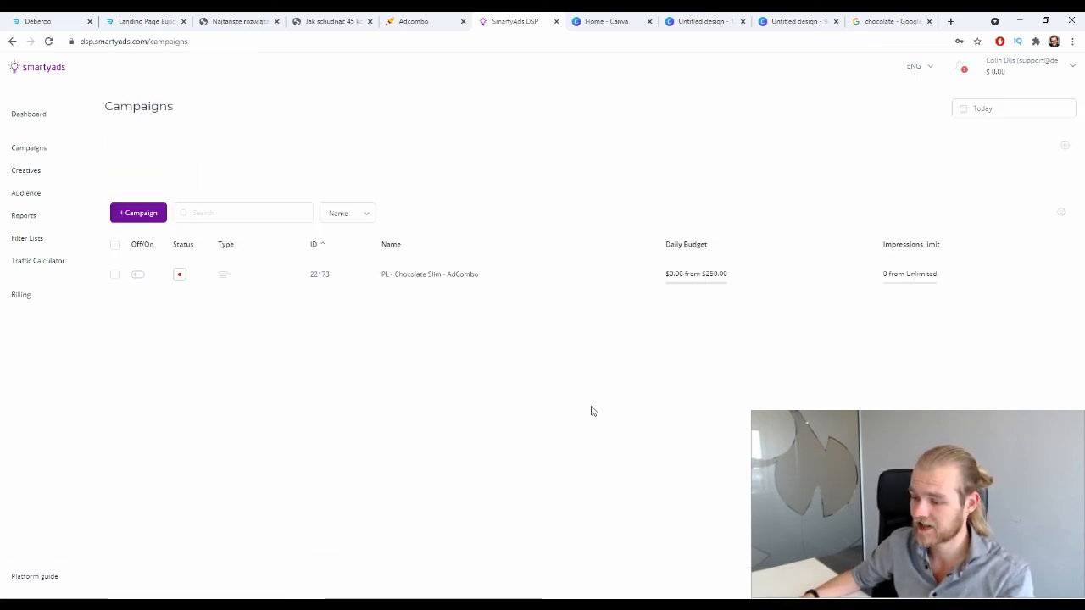